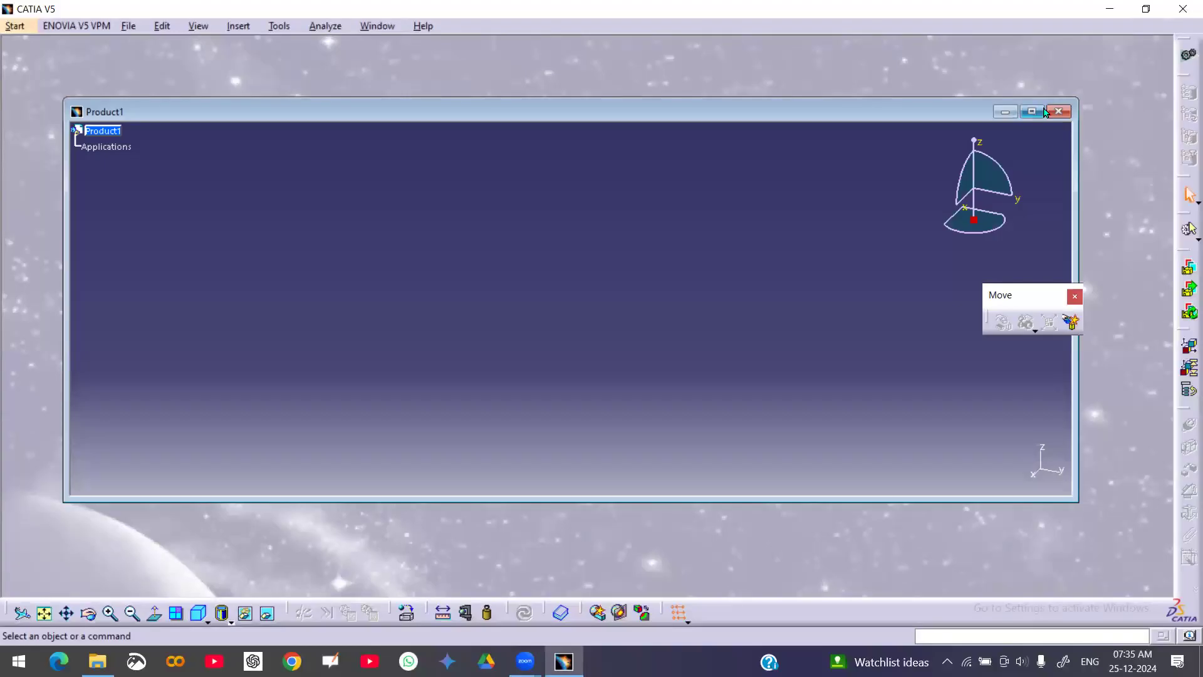
Maximize the product window and insert Body.CATPart from the Downloads folder as an existing component
{"action": "left_click", "coordinate": [1031, 112]}
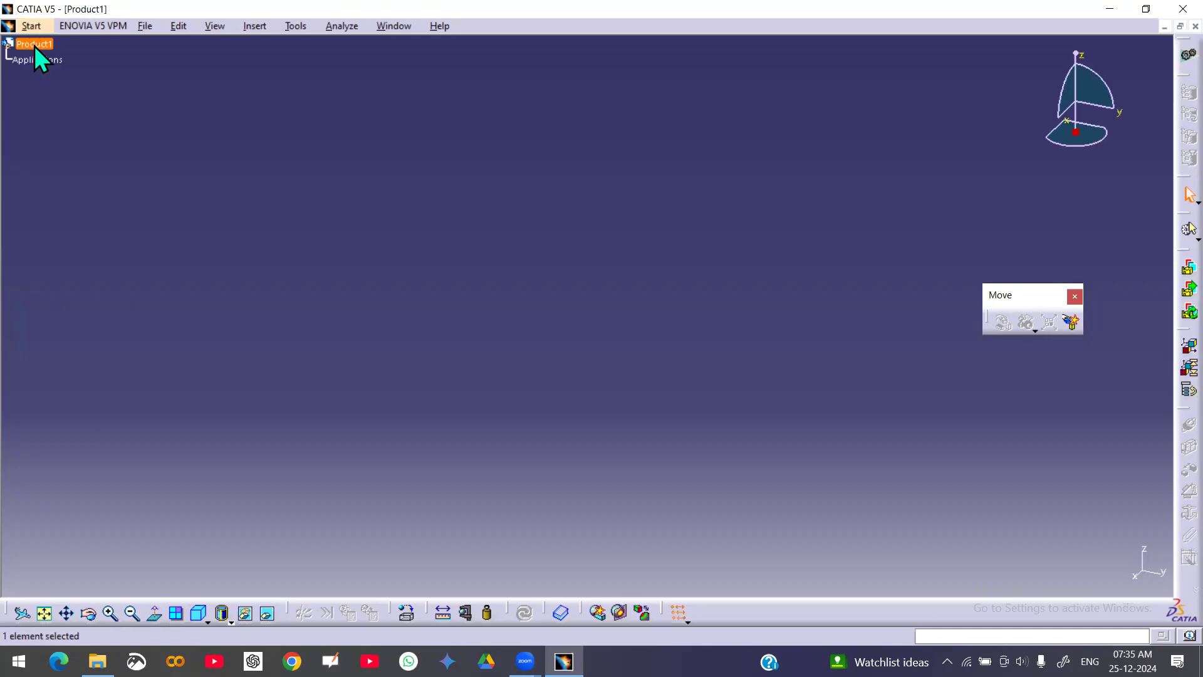
{"action": "right_click", "coordinate": [35, 46]}
{"action": "mouse_move", "coordinate": [118, 301]}
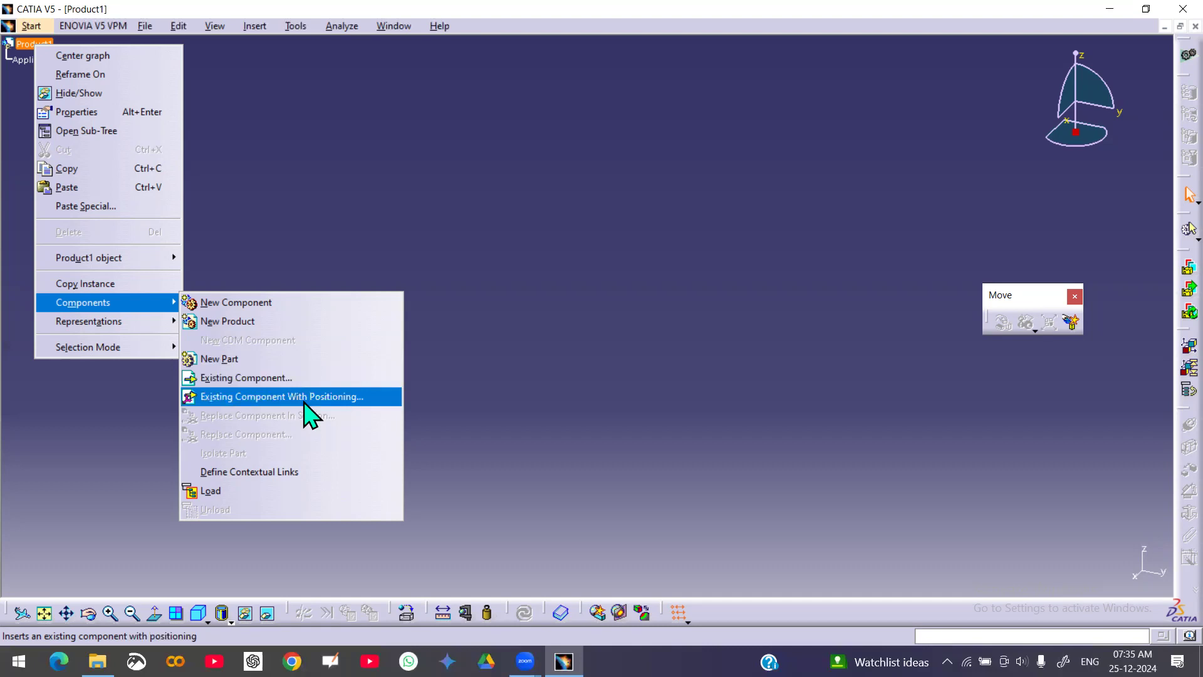
{"action": "left_click", "coordinate": [270, 377]}
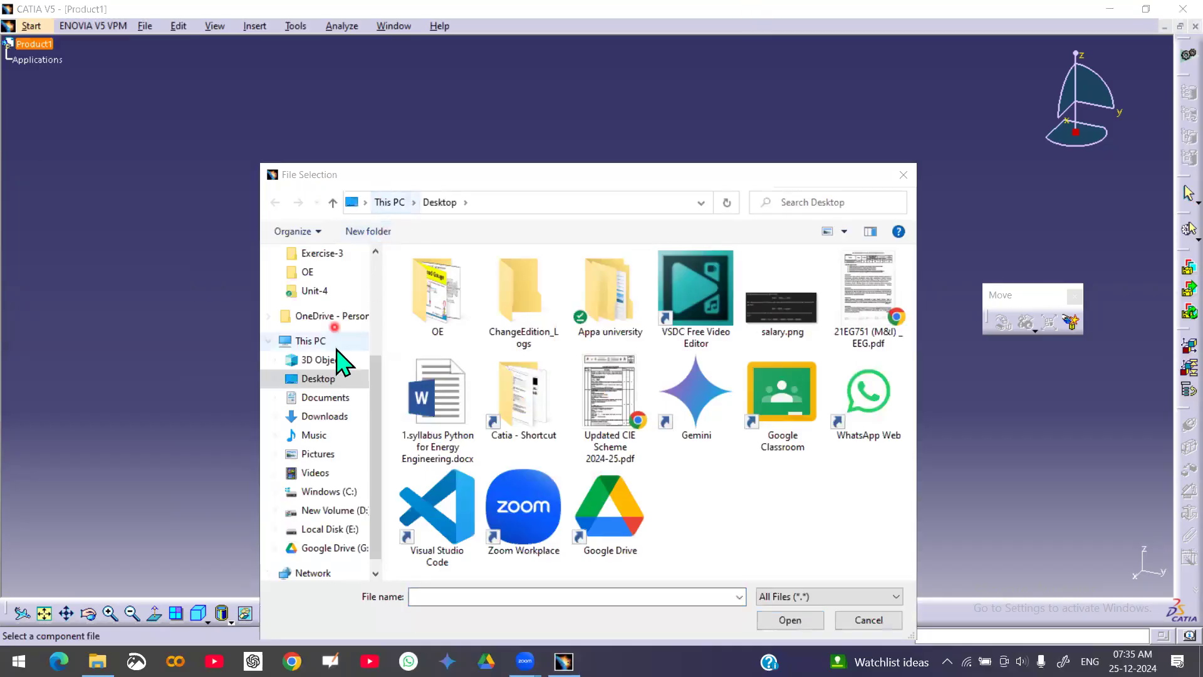
{"action": "left_click", "coordinate": [324, 417]}
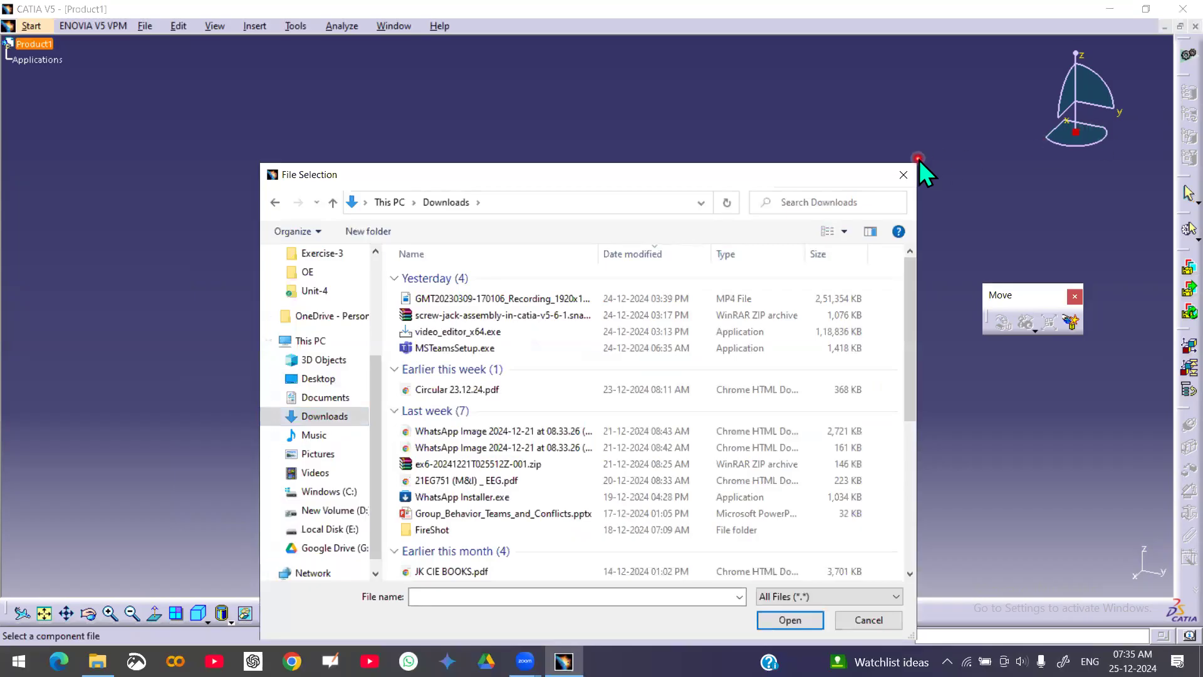
{"action": "left_click_drag", "start_coordinate": [714, 177], "coordinate": [629, 64]}
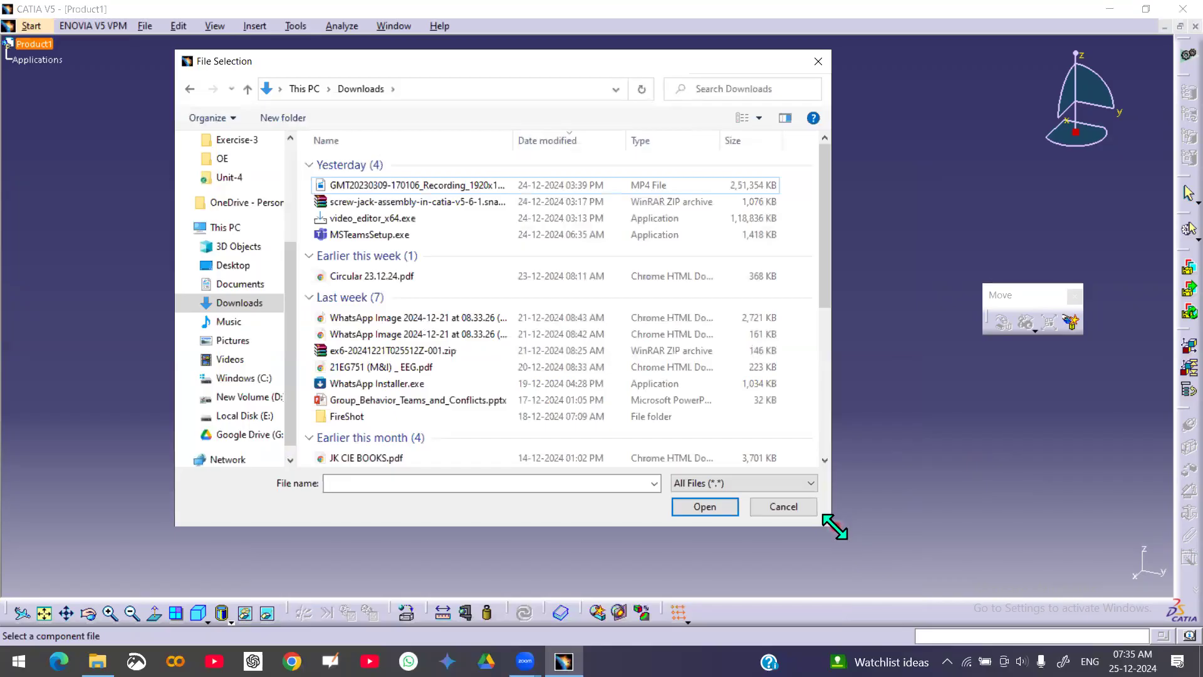
{"action": "left_click_drag", "start_coordinate": [835, 525], "coordinate": [1064, 558]}
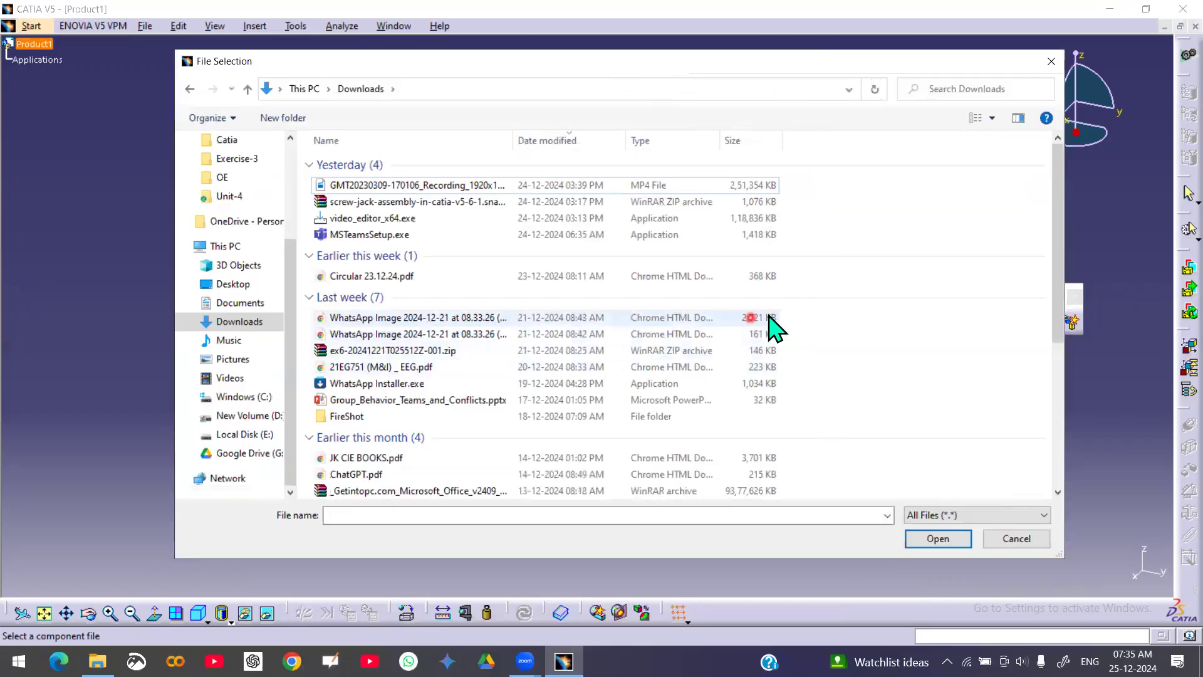
{"action": "scroll", "coordinate": [781, 326], "scroll_direction": "down", "scroll_amount": 5}
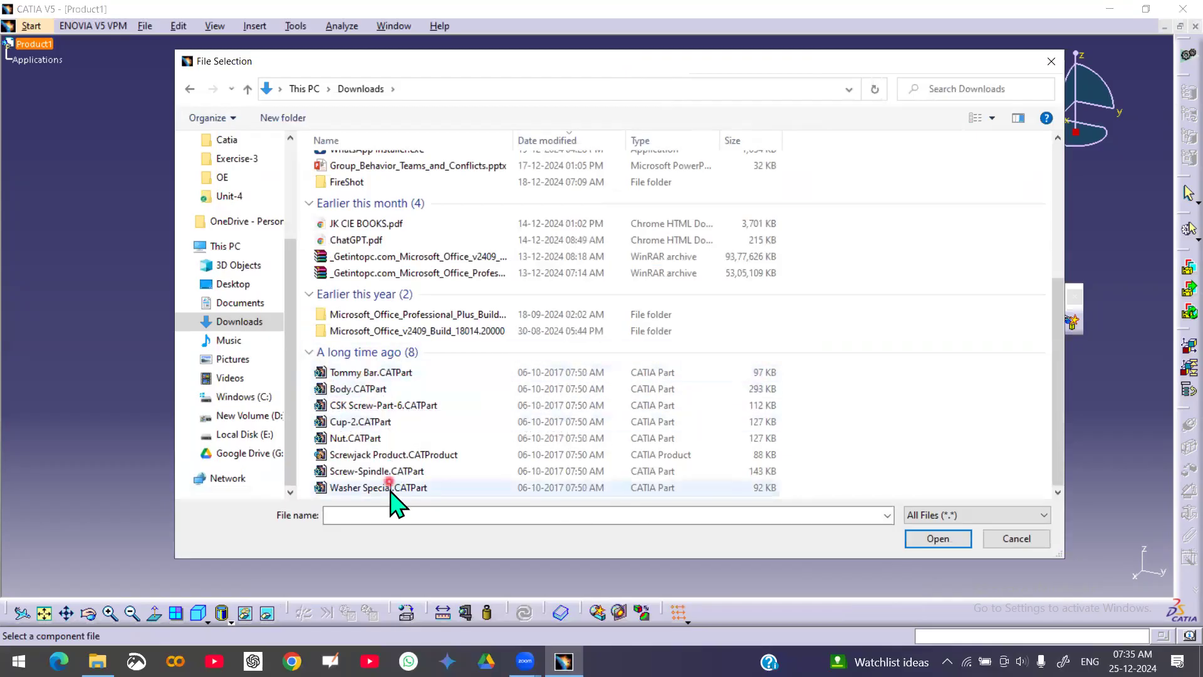
{"action": "double_click", "coordinate": [360, 389]}
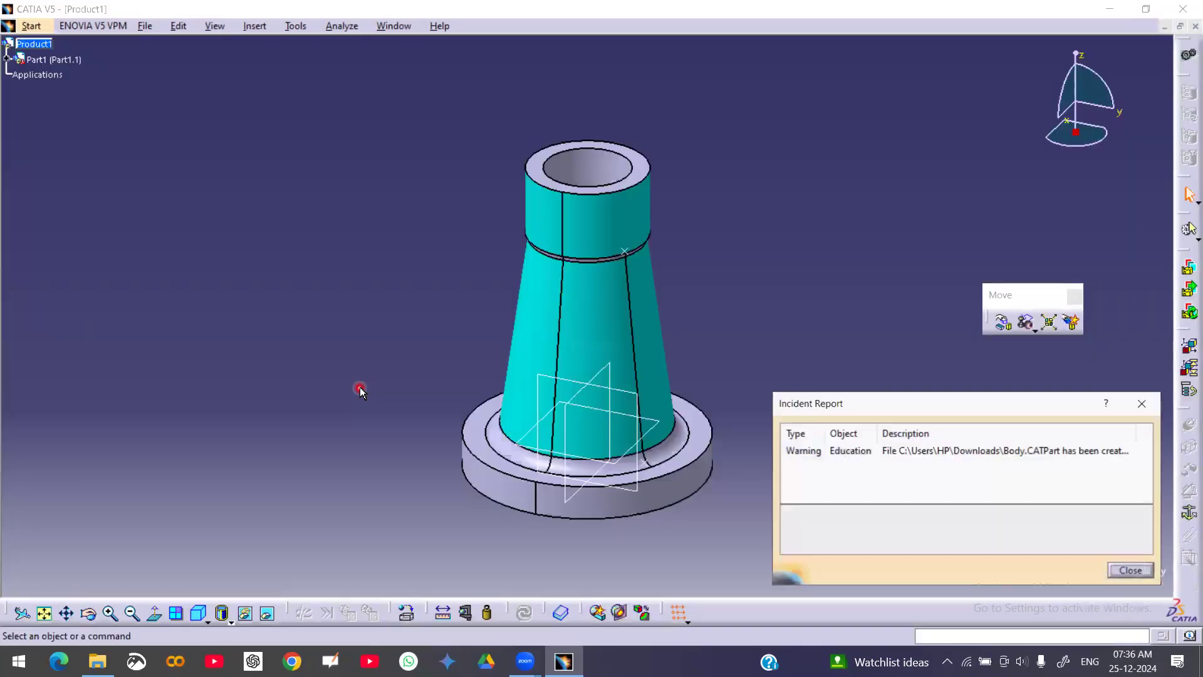
{"action": "left_click", "coordinate": [1132, 570]}
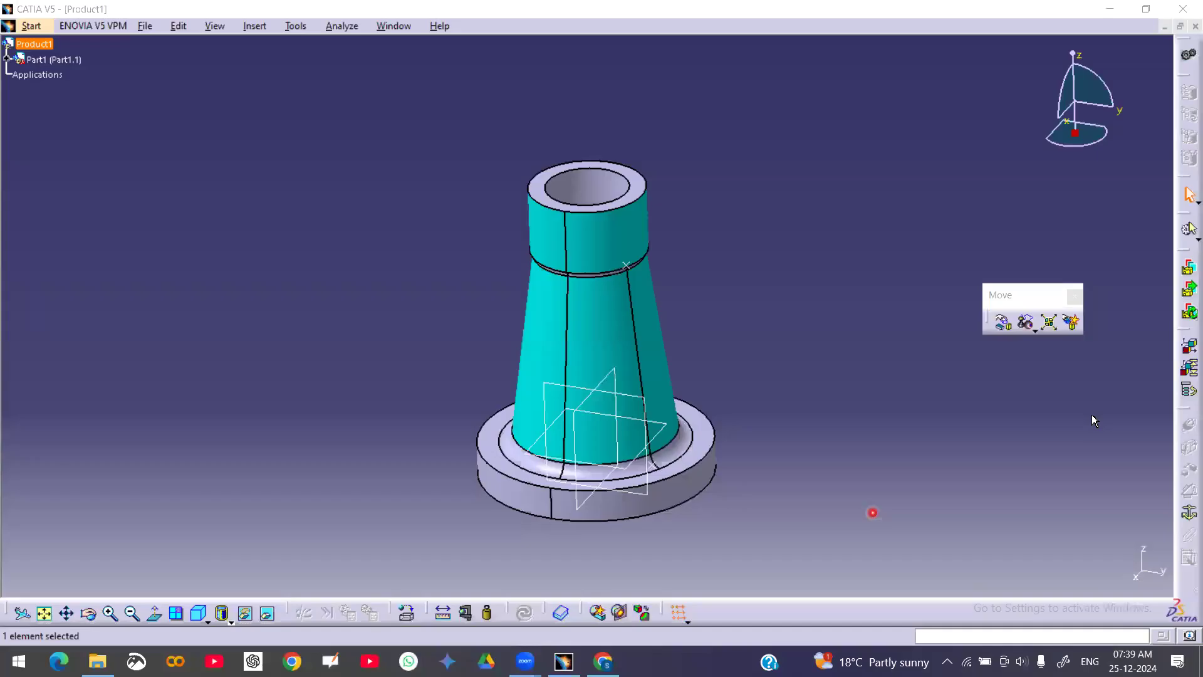
Fix the Body component in place within the product
{"action": "middle_click_drag", "start_coordinate": [709, 242], "coordinate": [706, 255], "text": "ctrl"}
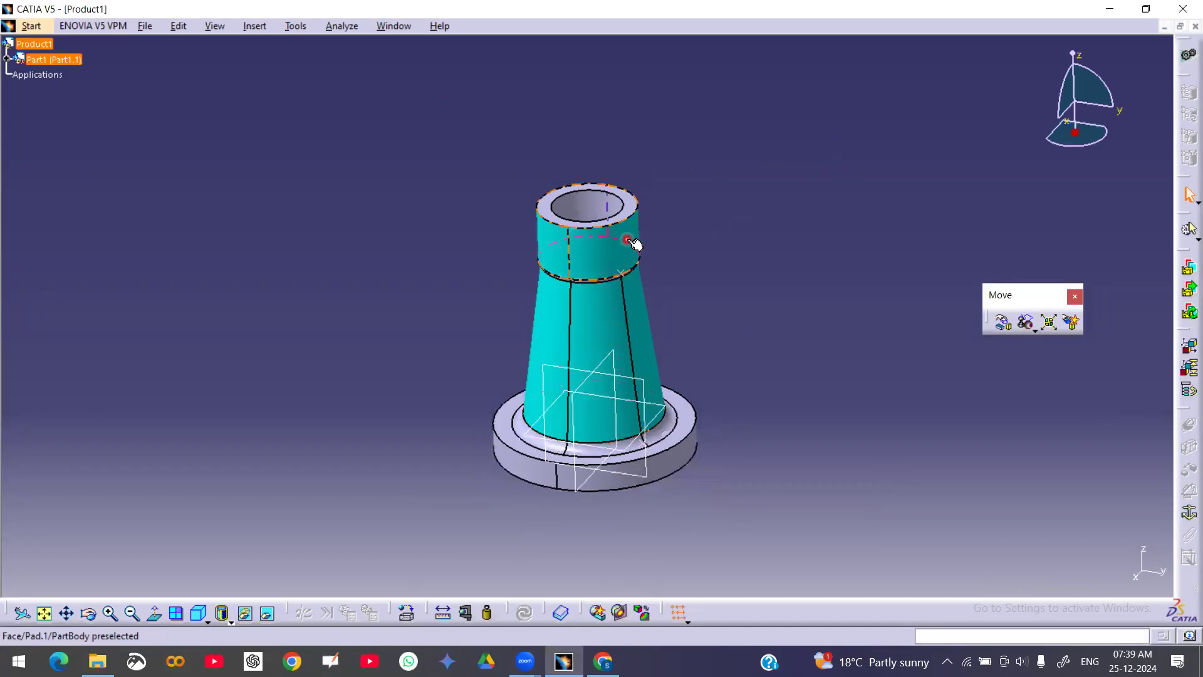
{"action": "right_click", "coordinate": [65, 60]}
{"action": "mouse_move", "coordinate": [166, 275]}
{"action": "left_click", "coordinate": [242, 376]}
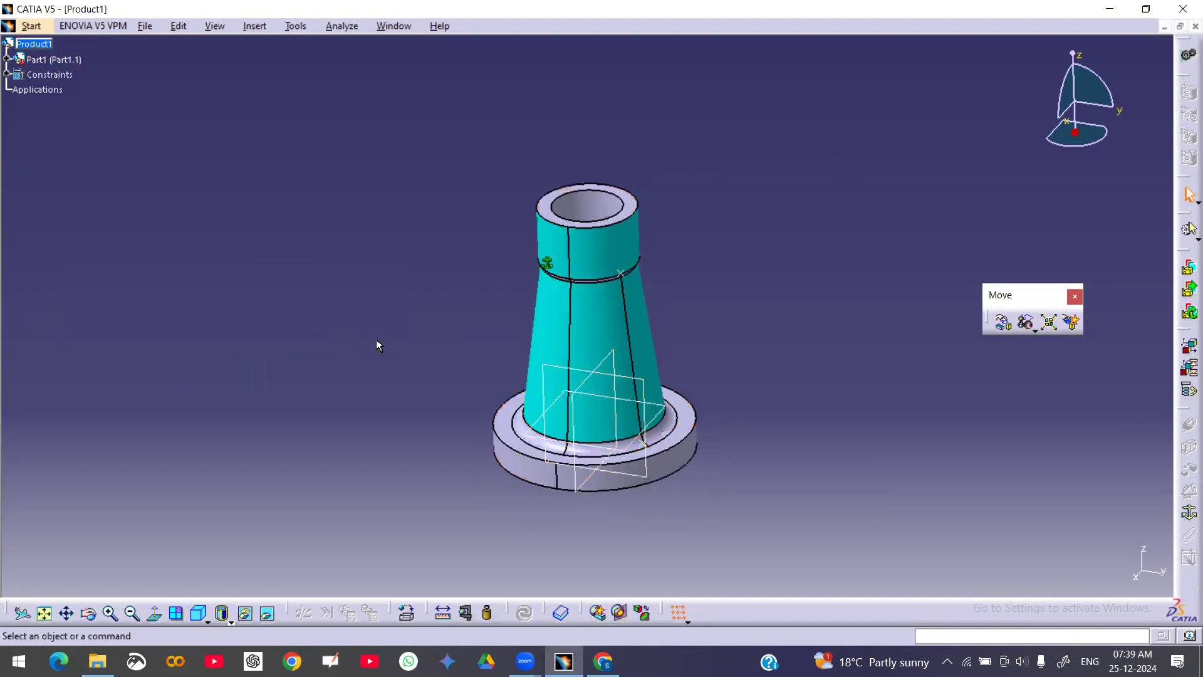
Check the degrees of freedom of the Body component
{"action": "right_click", "coordinate": [43, 58]}
{"action": "mouse_move", "coordinate": [163, 309]}
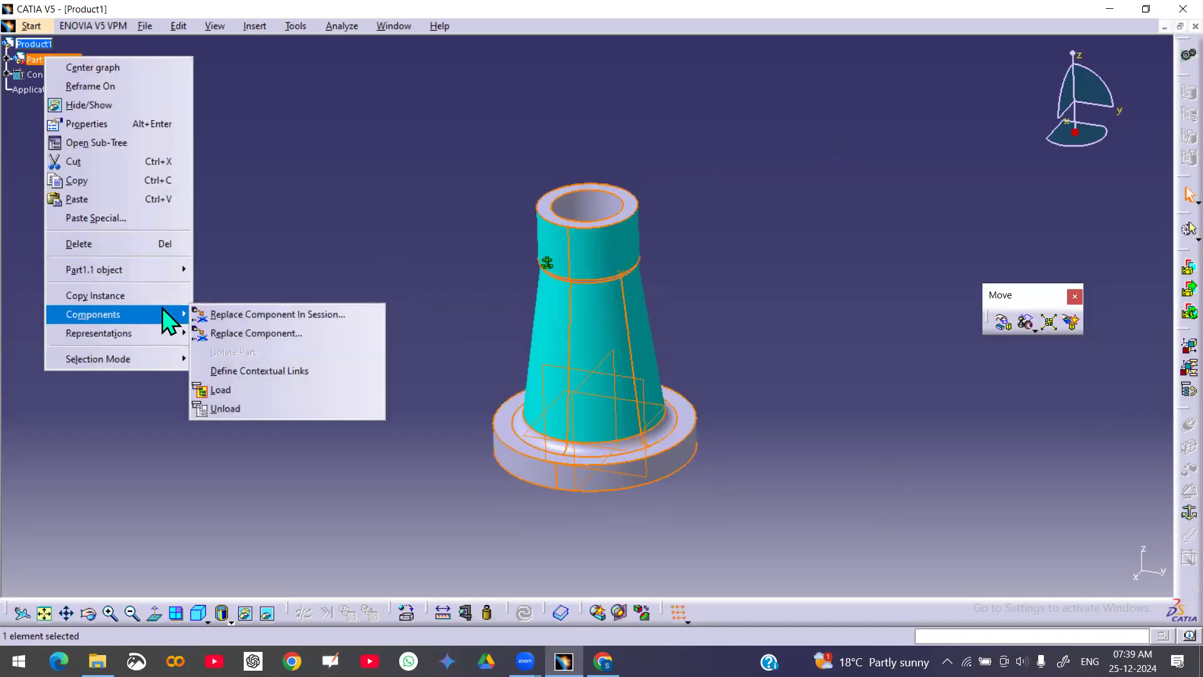
{"action": "mouse_move", "coordinate": [157, 286]}
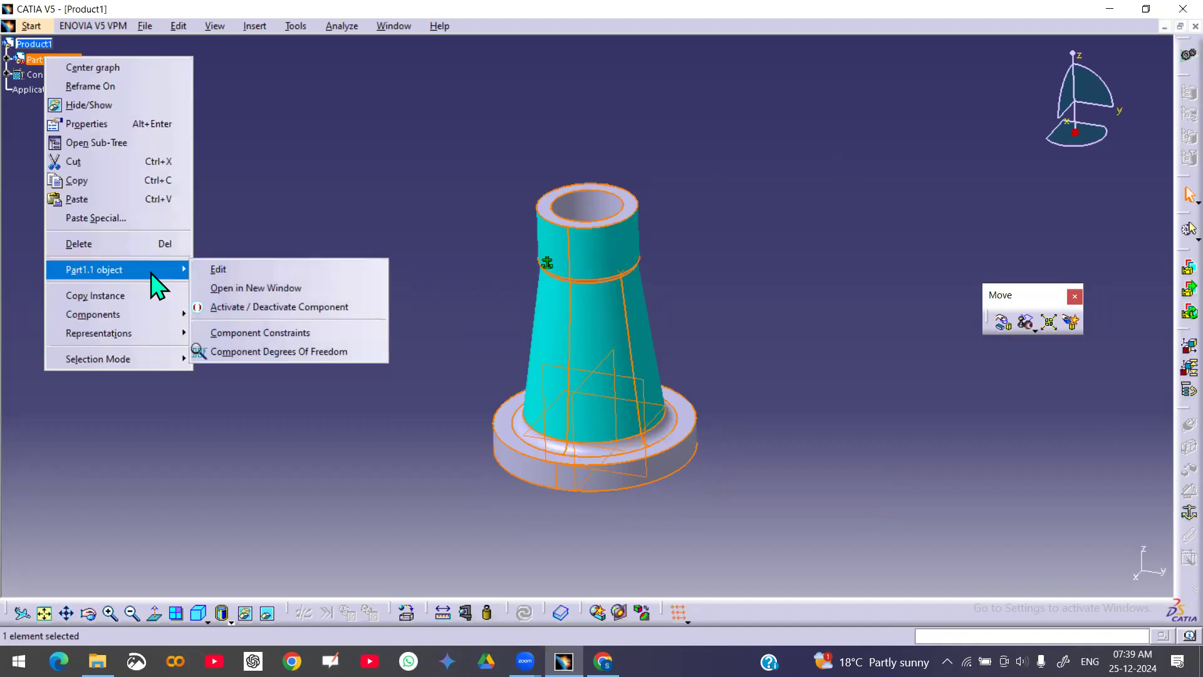
{"action": "left_click", "coordinate": [273, 357]}
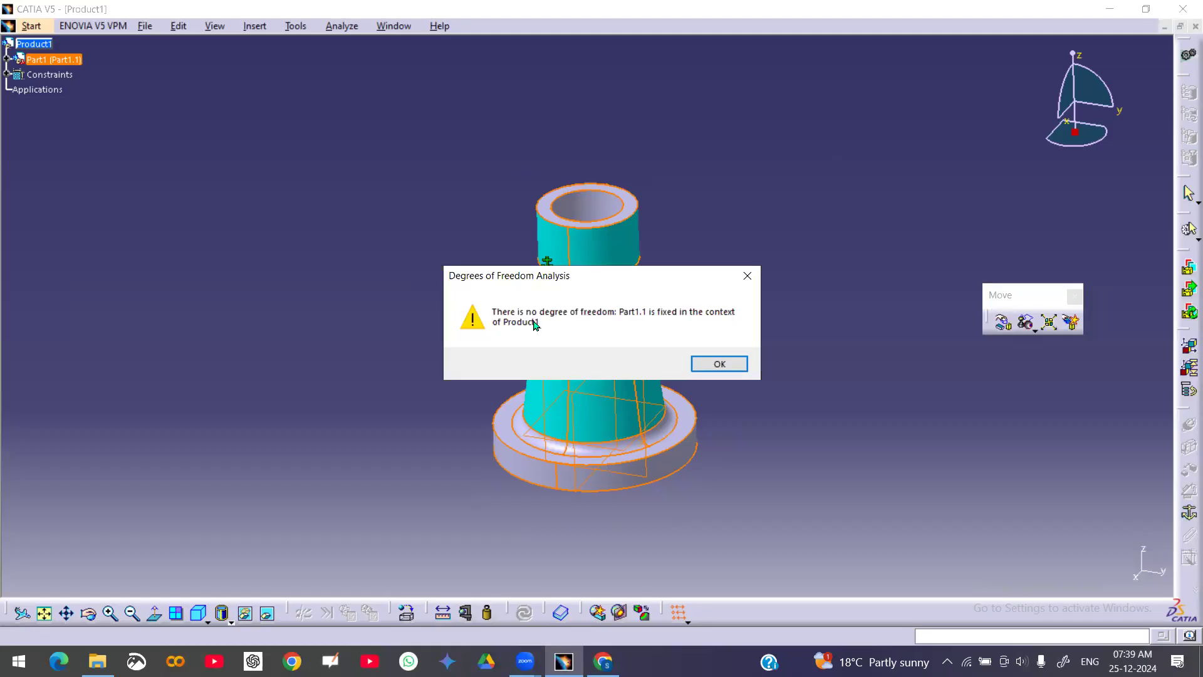
{"action": "left_click", "coordinate": [740, 364]}
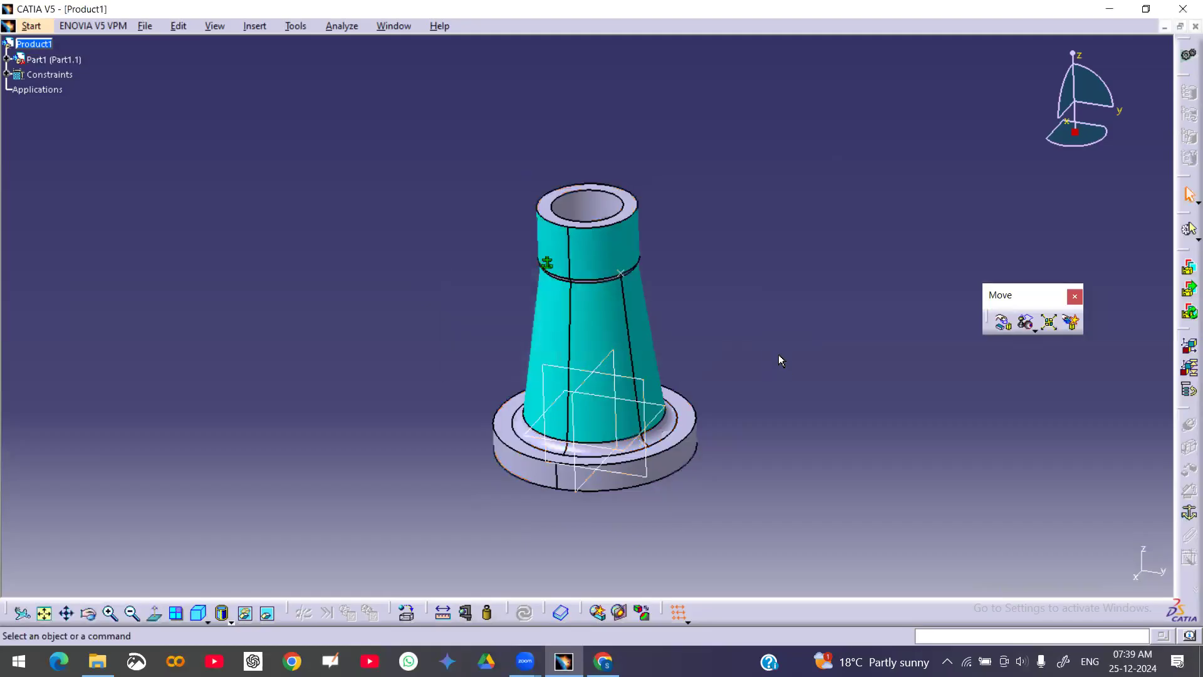
Open the reference image large.jpg from the Catia 7.30 batch Assembly folder
{"action": "middle_click_drag", "start_coordinate": [724, 262], "coordinate": [726, 353]}
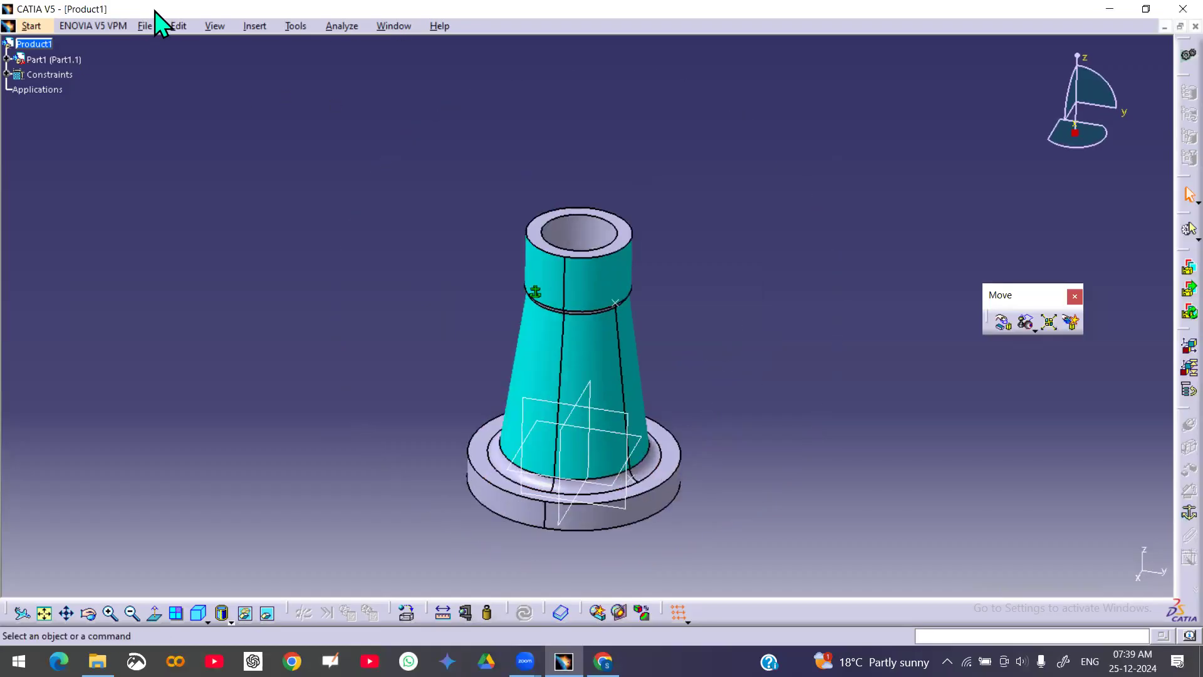
{"action": "left_click", "coordinate": [146, 25]}
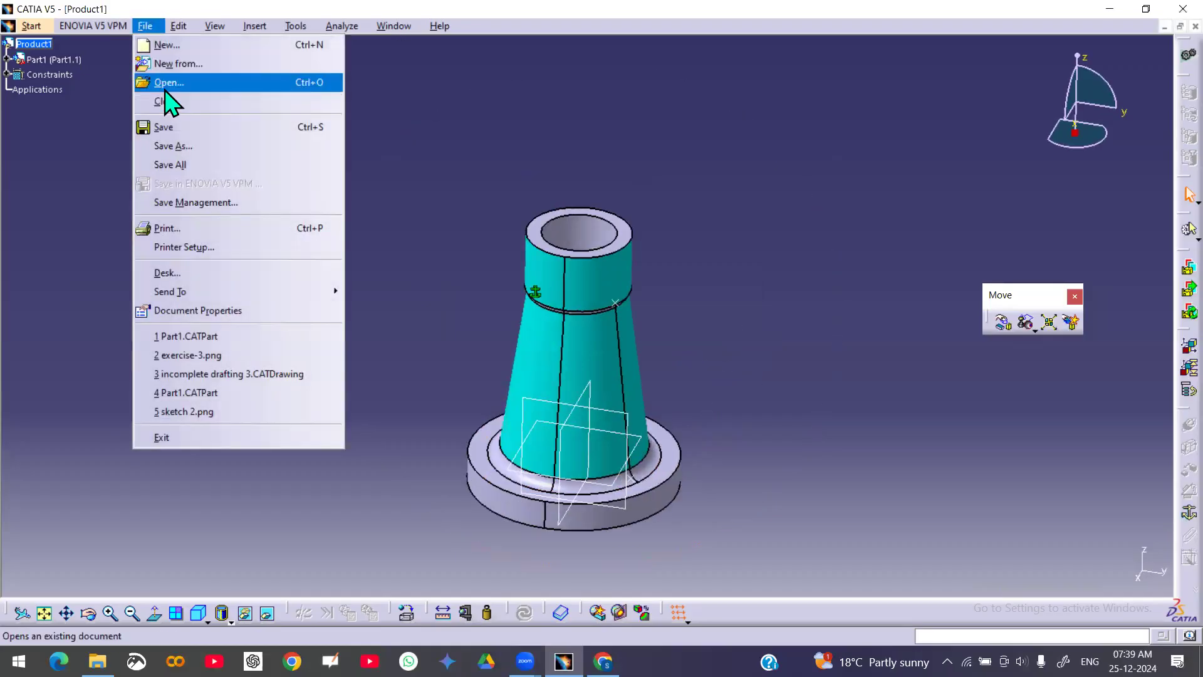
{"action": "left_click", "coordinate": [164, 87]}
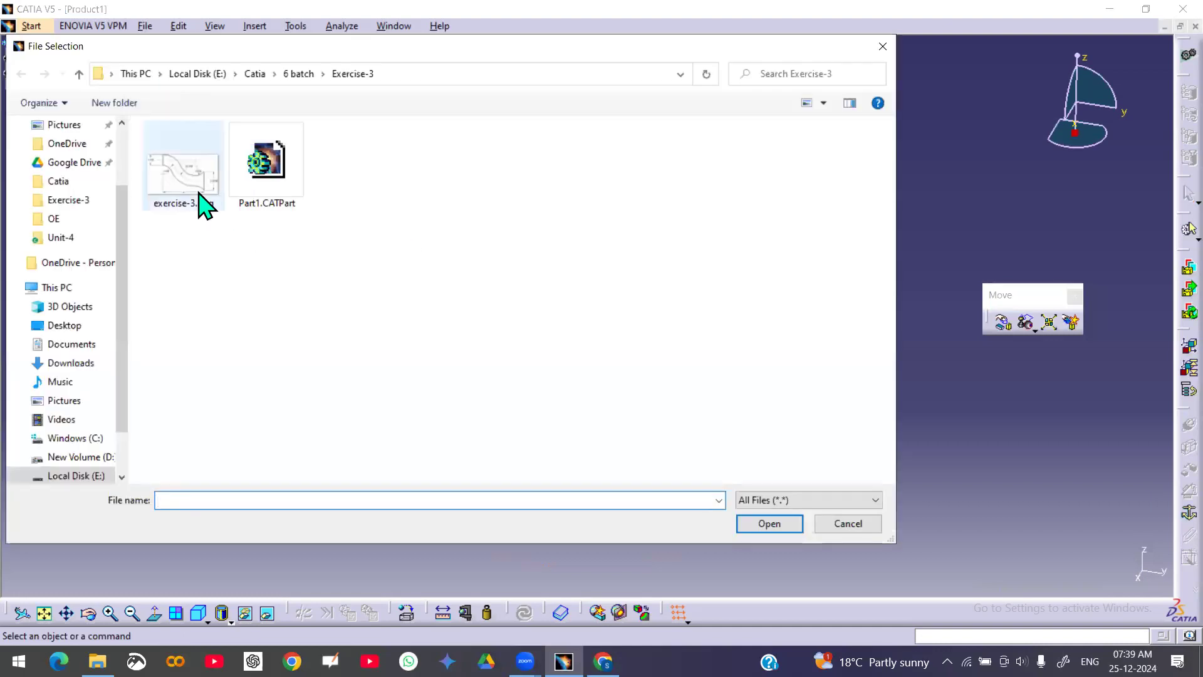
{"action": "left_click", "coordinate": [255, 74]}
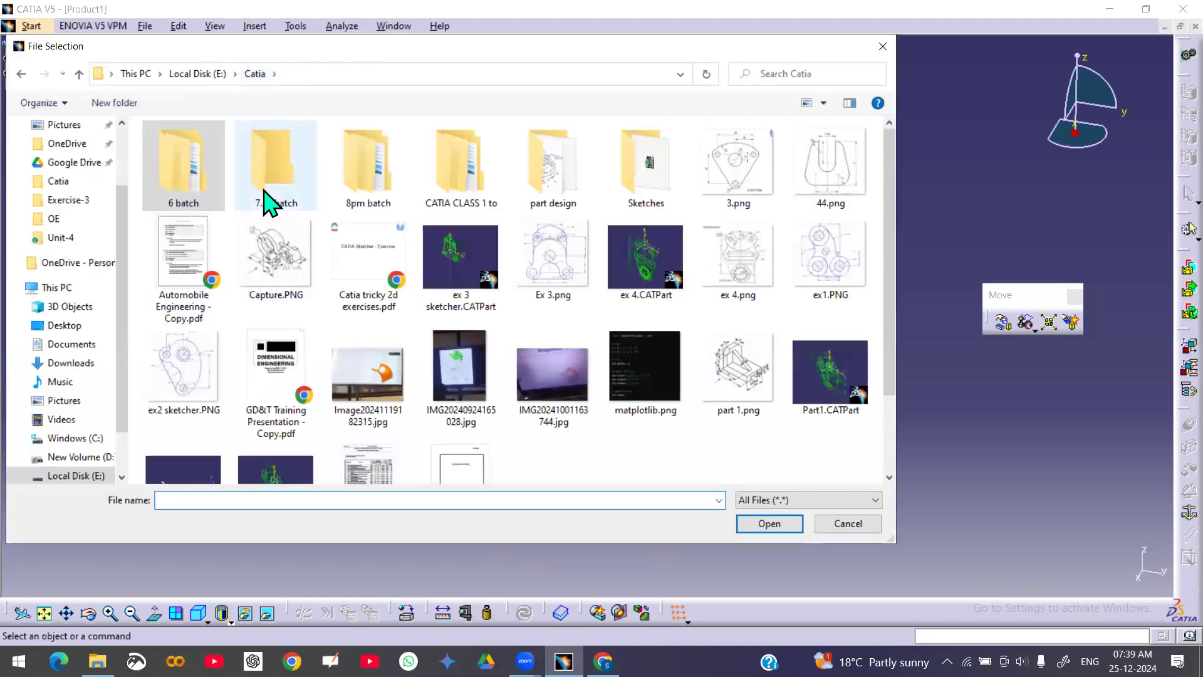
{"action": "double_click", "coordinate": [269, 202]}
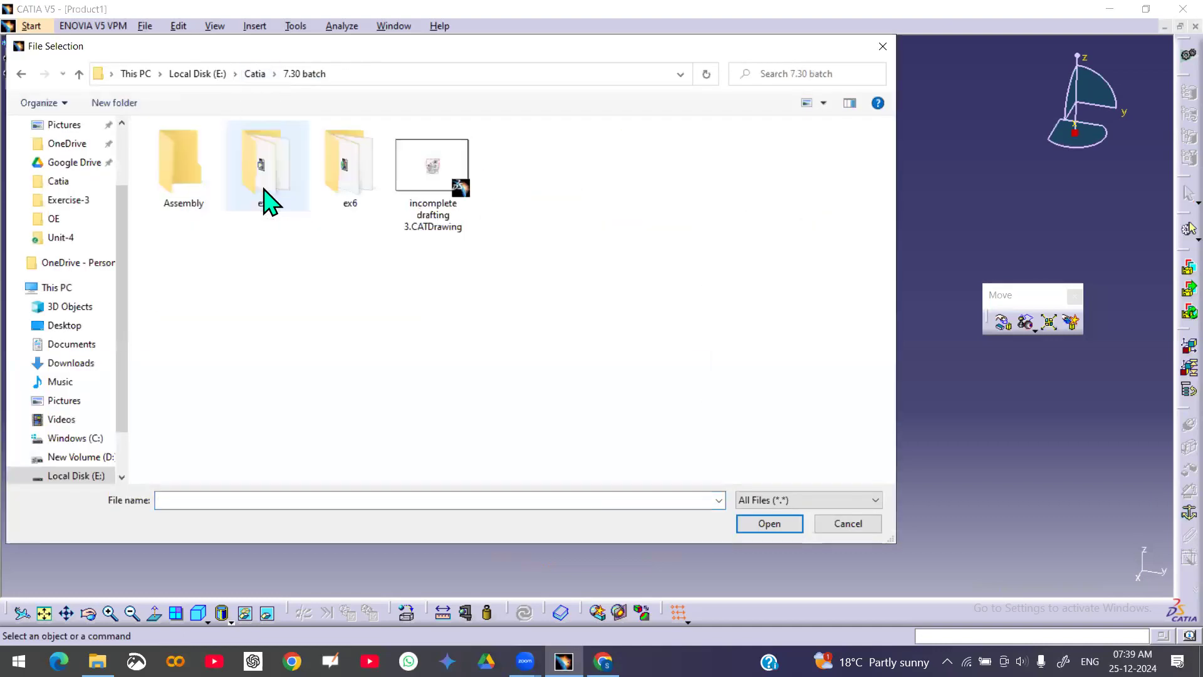
{"action": "double_click", "coordinate": [207, 191]}
{"action": "double_click", "coordinate": [195, 168]}
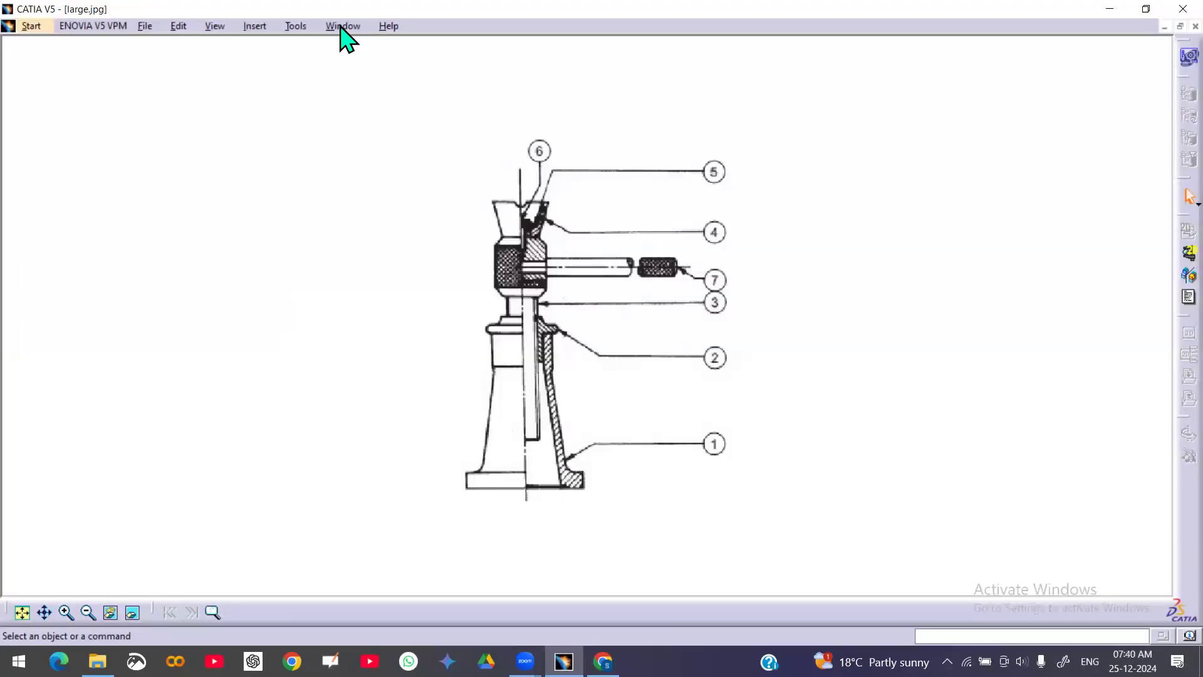
Tile the image and product windows side by side, narrowing the image window and widening the product window
{"action": "left_click", "coordinate": [344, 29]}
{"action": "left_click", "coordinate": [357, 84]}
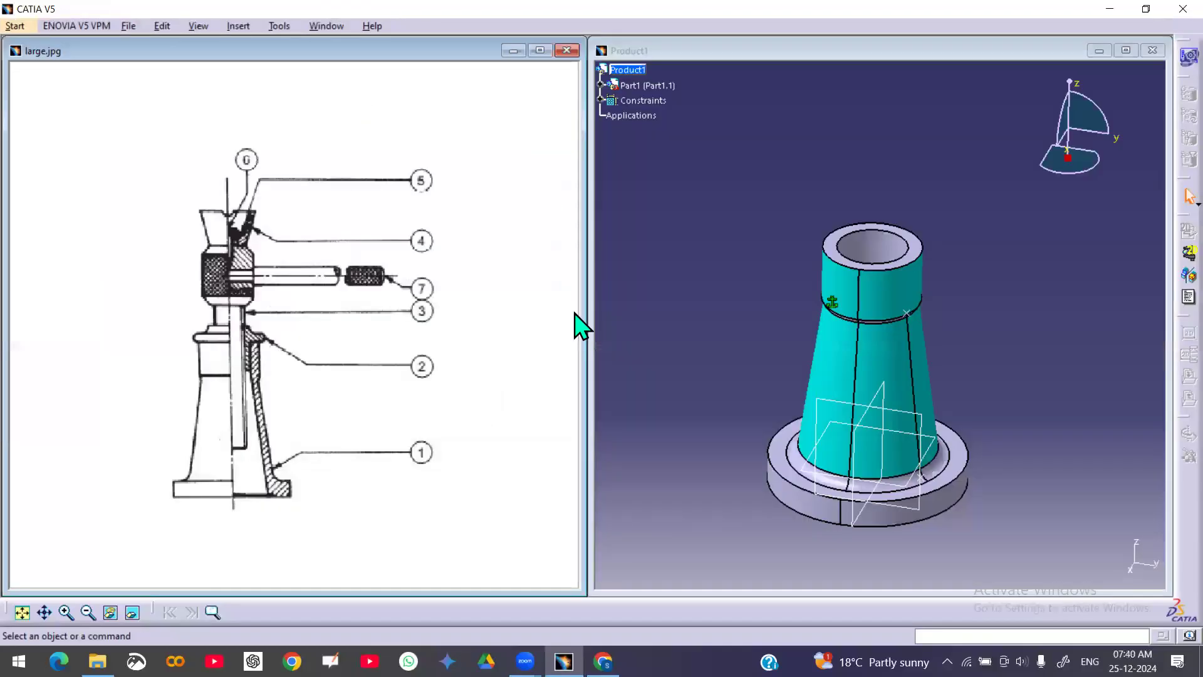
{"action": "left_click_drag", "start_coordinate": [582, 309], "coordinate": [297, 310]}
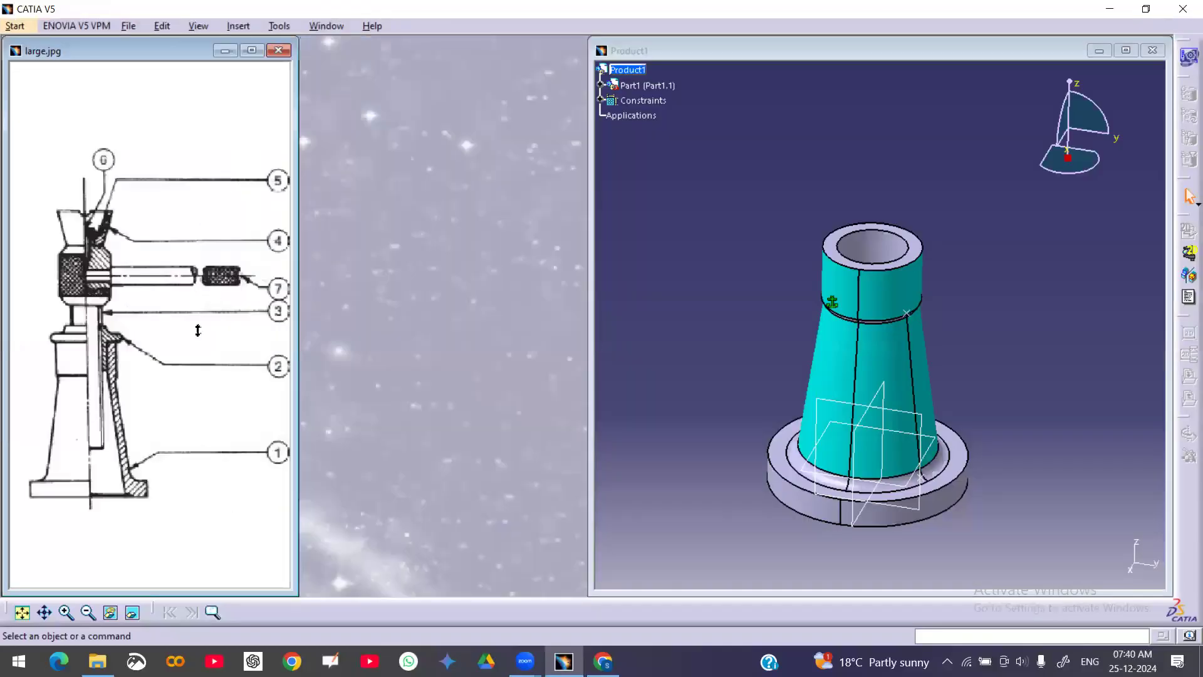
{"action": "middle_click_drag", "start_coordinate": [170, 352], "coordinate": [171, 342]}
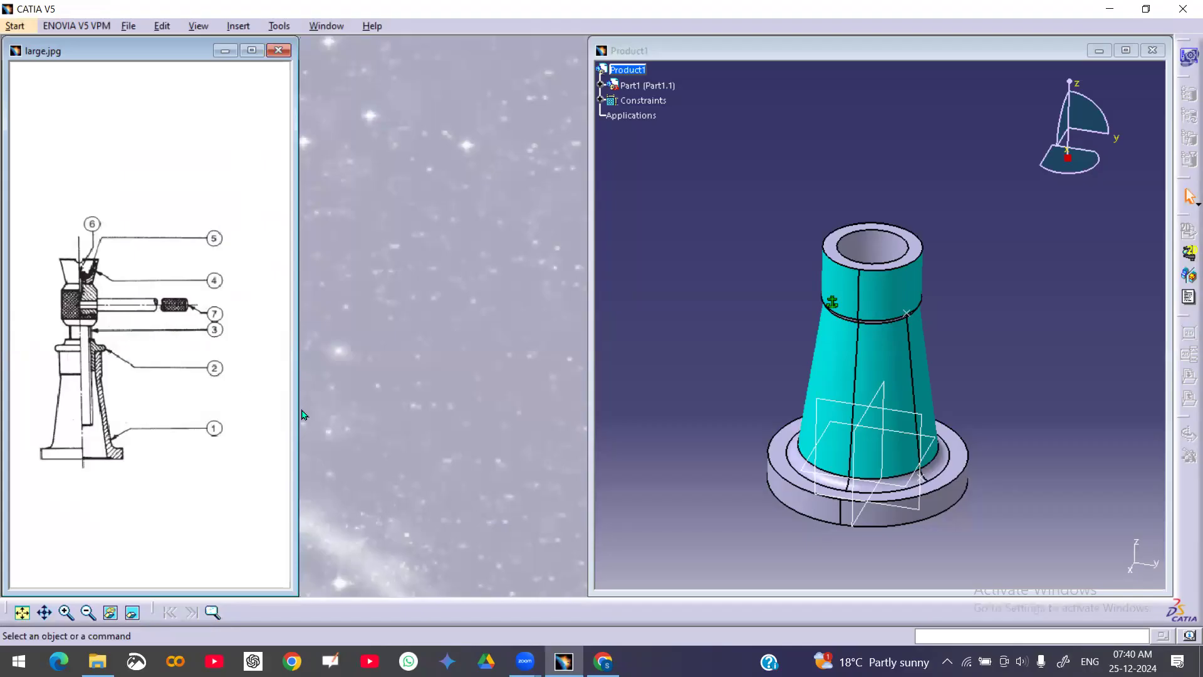
{"action": "left_click_drag", "start_coordinate": [296, 411], "coordinate": [239, 416]}
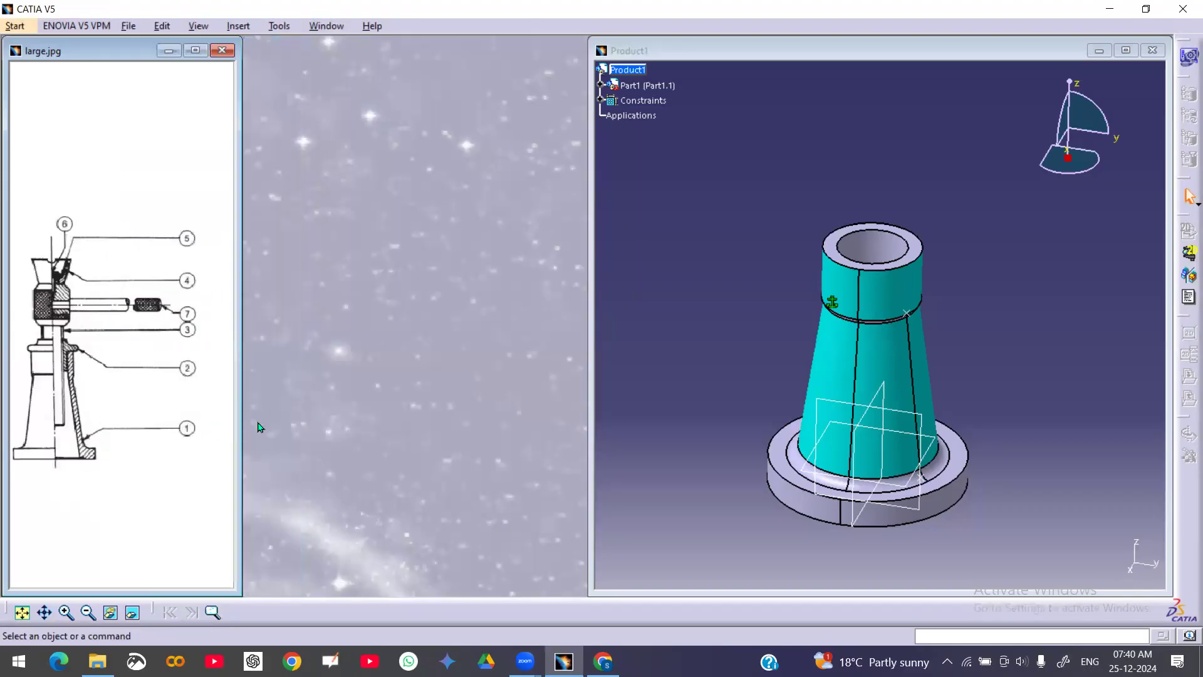
{"action": "middle_click_drag", "start_coordinate": [146, 392], "coordinate": [163, 395]}
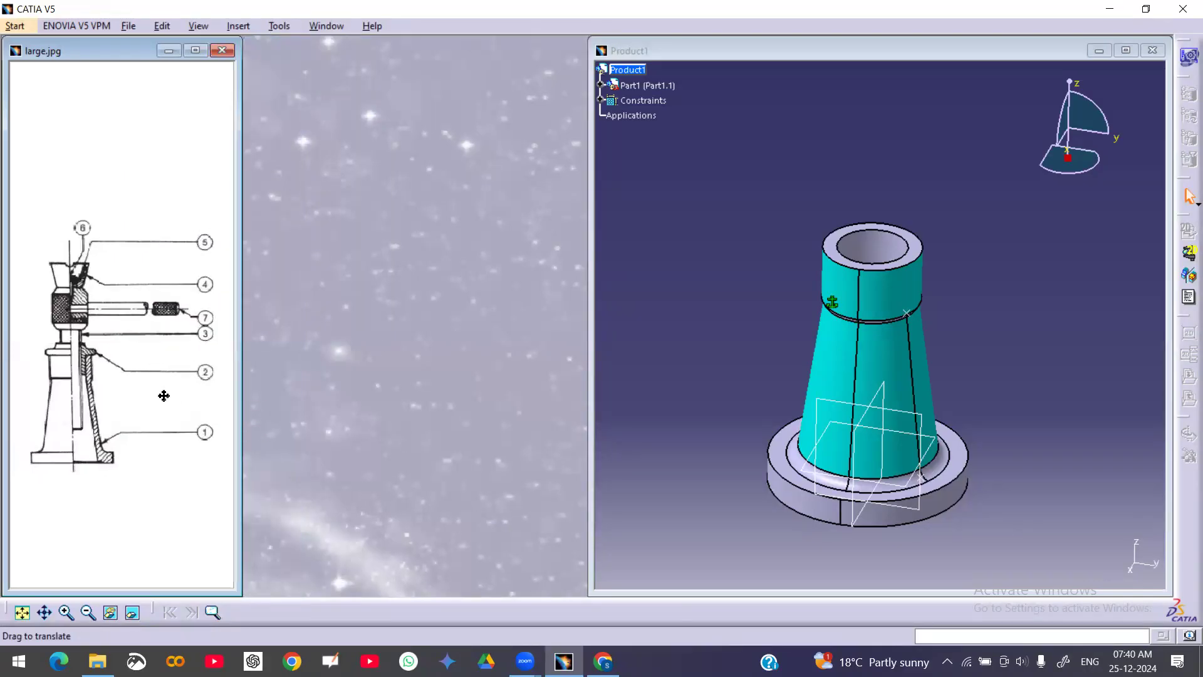
{"action": "left_click", "coordinate": [592, 452]}
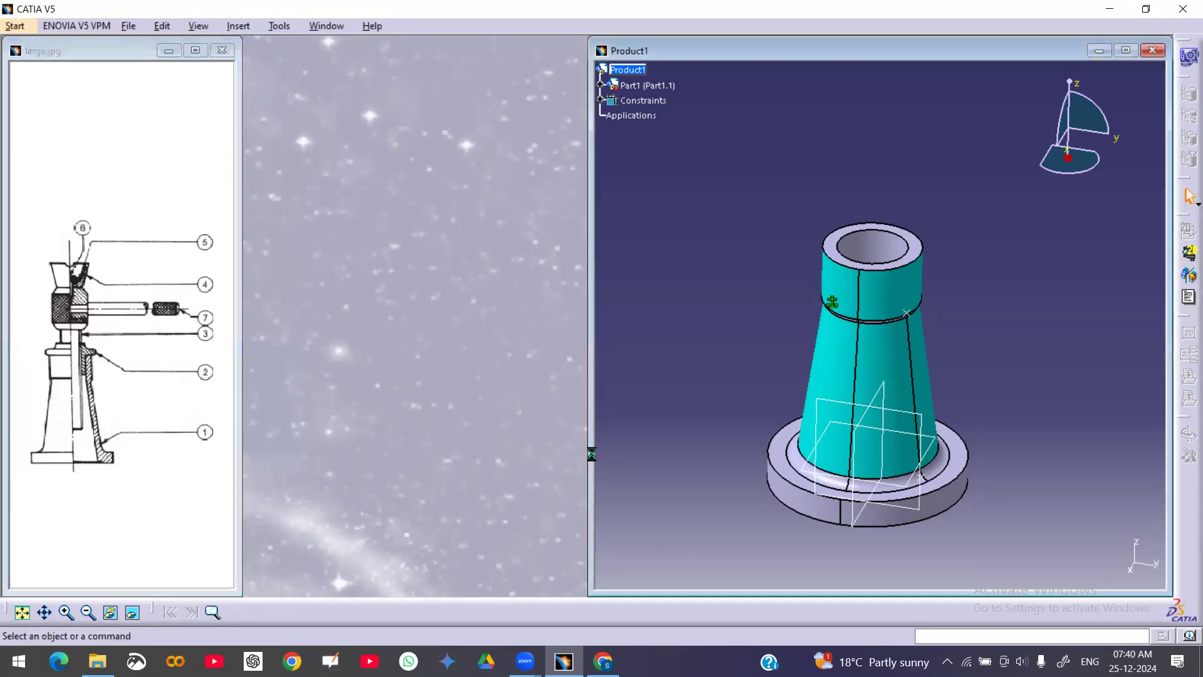
{"action": "left_click_drag", "start_coordinate": [591, 452], "coordinate": [246, 433]}
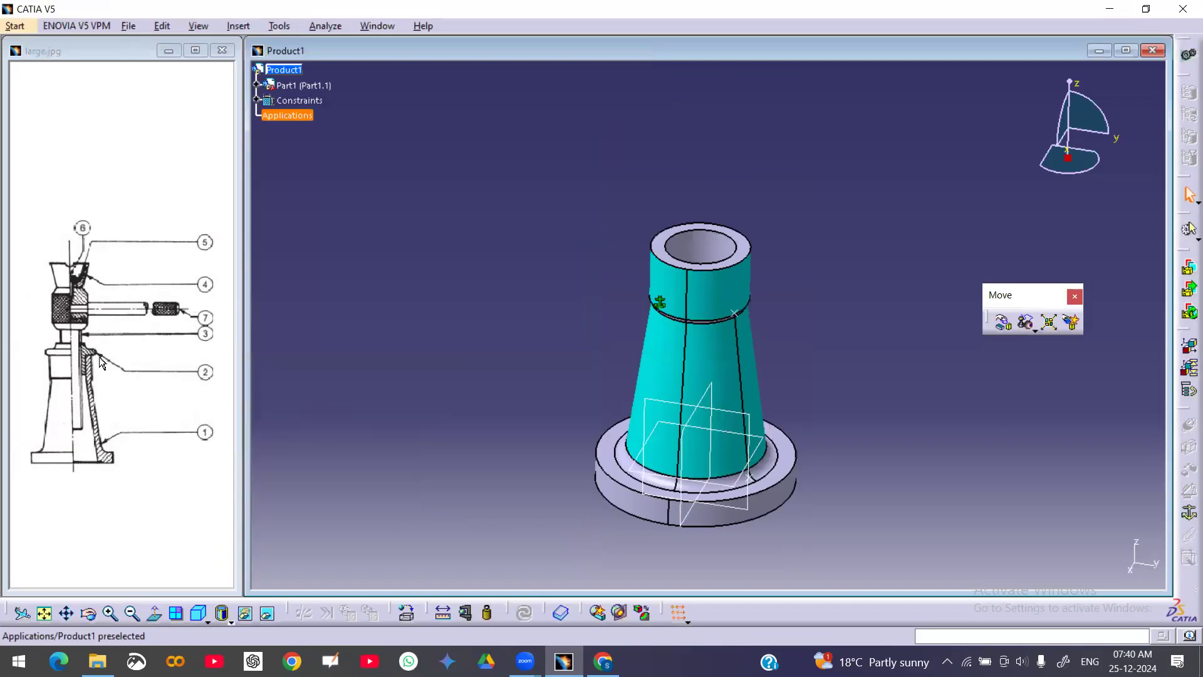
Insert Screw-Spindle.CATPart and Washer Special.CATPart from Downloads as existing components of the product
{"action": "right_click", "coordinate": [287, 71]}
{"action": "mouse_move", "coordinate": [383, 331]}
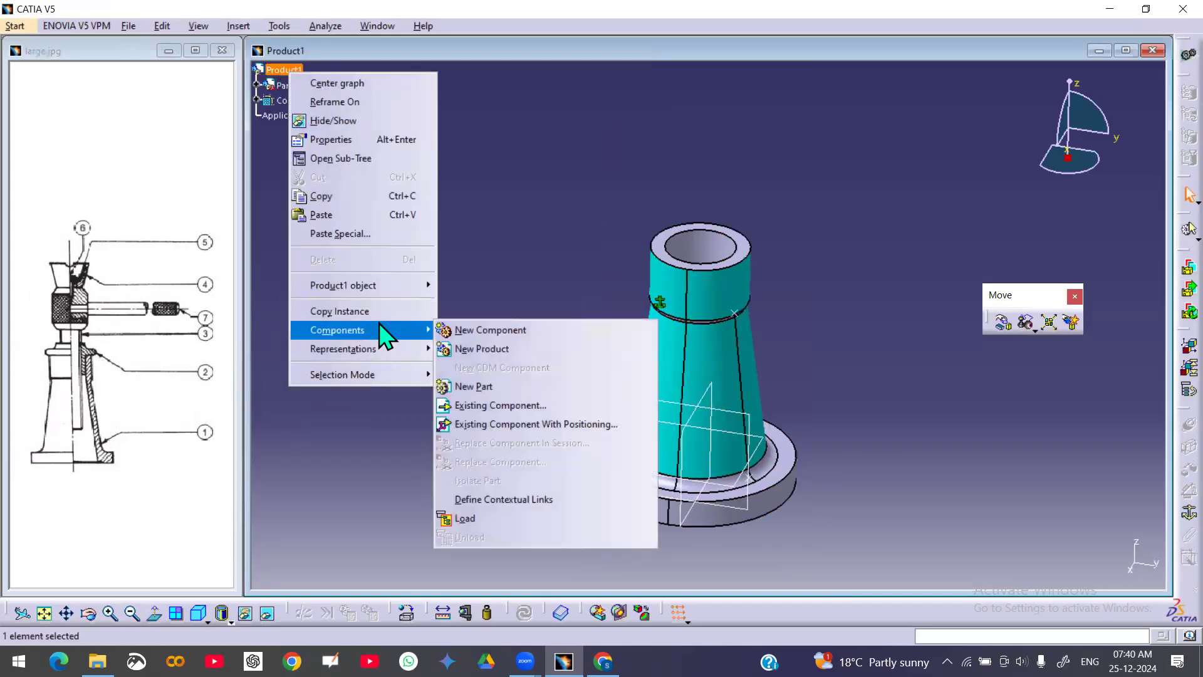
{"action": "left_click", "coordinate": [500, 406]}
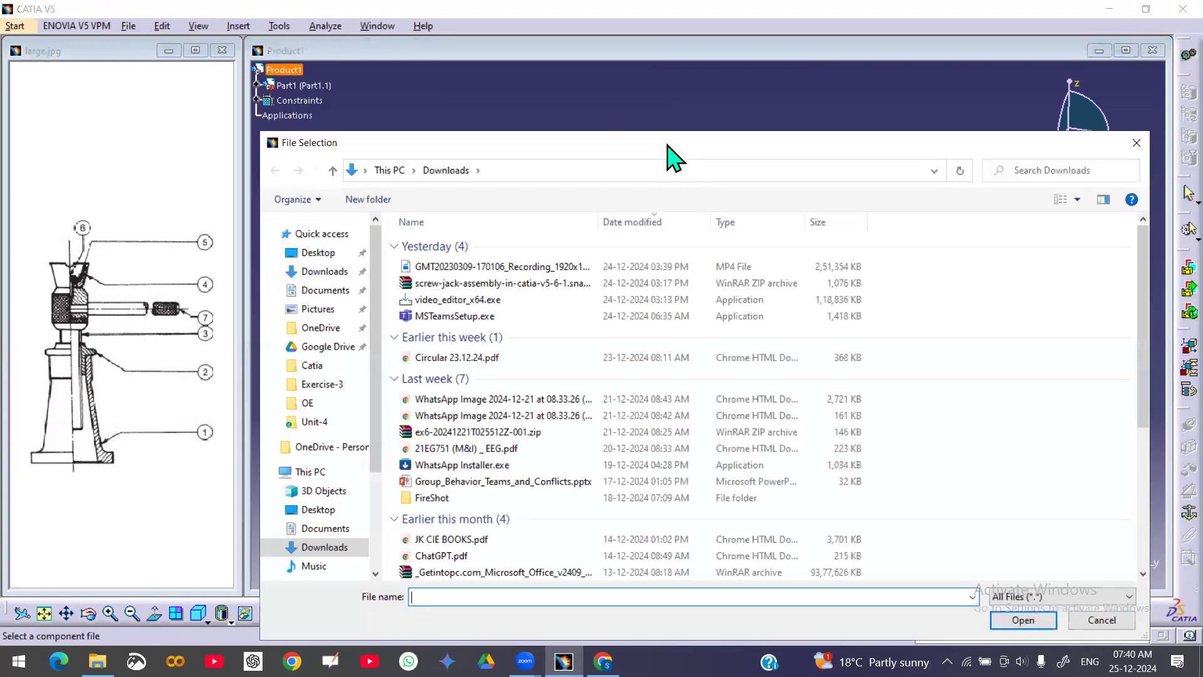
{"action": "scroll", "coordinate": [537, 336], "scroll_direction": "down", "scroll_amount": 5}
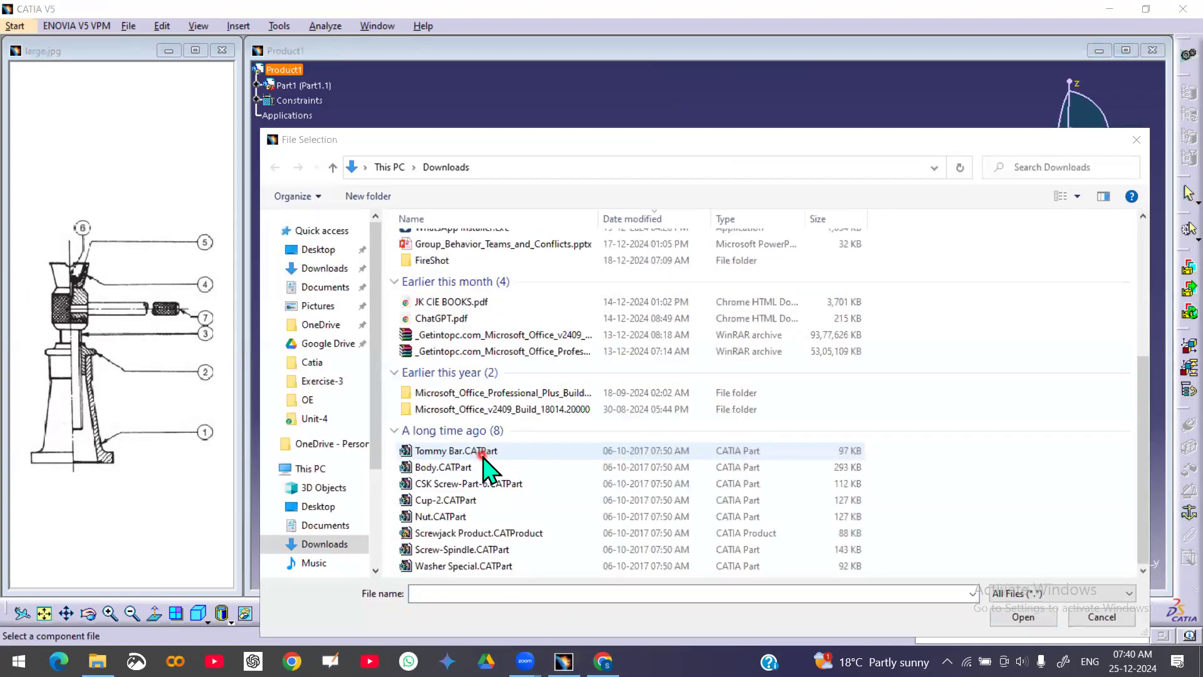
{"action": "left_click", "coordinate": [507, 566]}
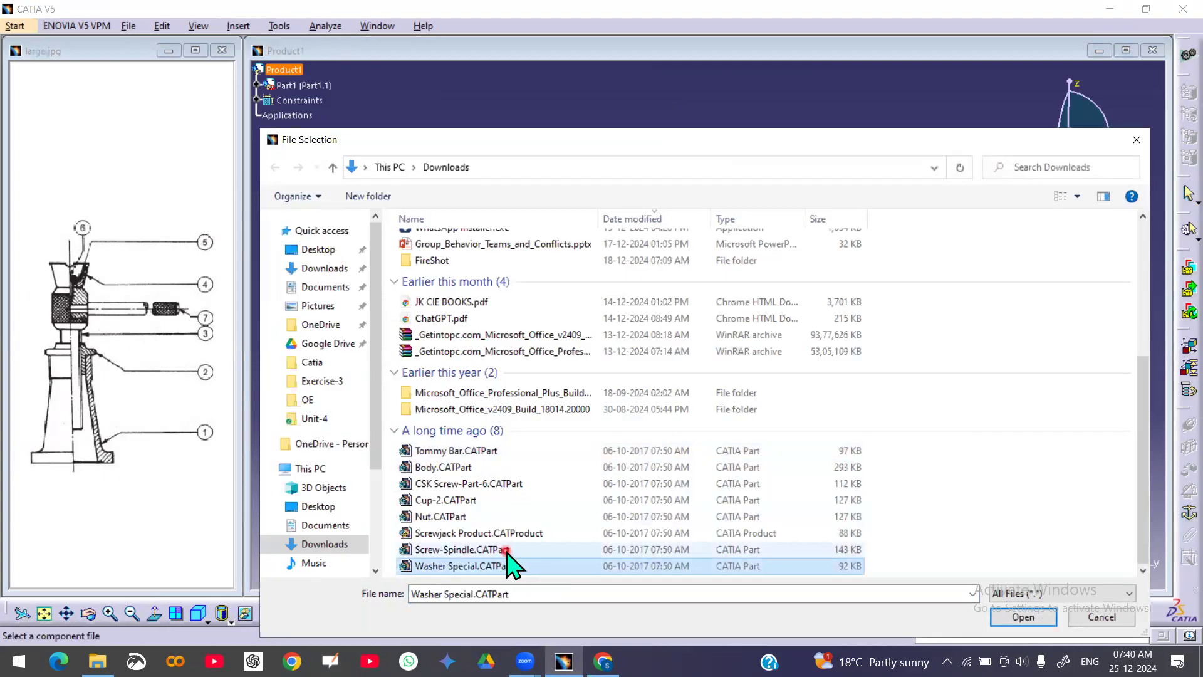
{"action": "left_click", "coordinate": [506, 550], "text": "ctrl"}
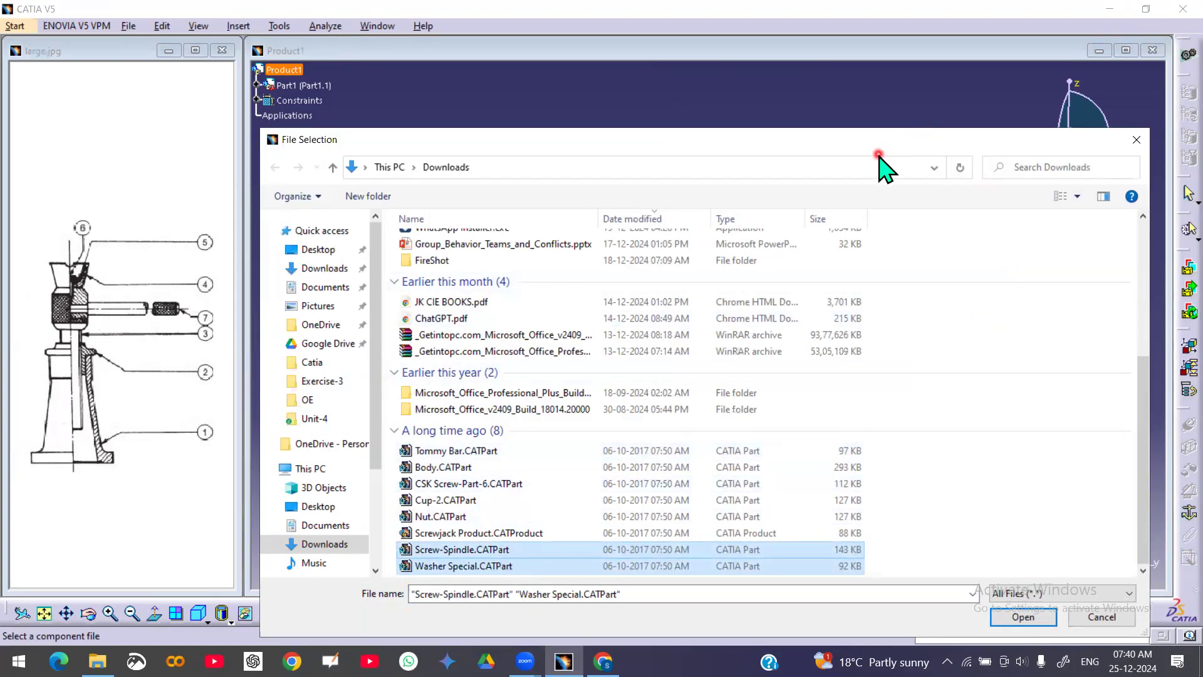
{"action": "left_click_drag", "start_coordinate": [881, 149], "coordinate": [849, 84]}
{"action": "left_click", "coordinate": [982, 551]}
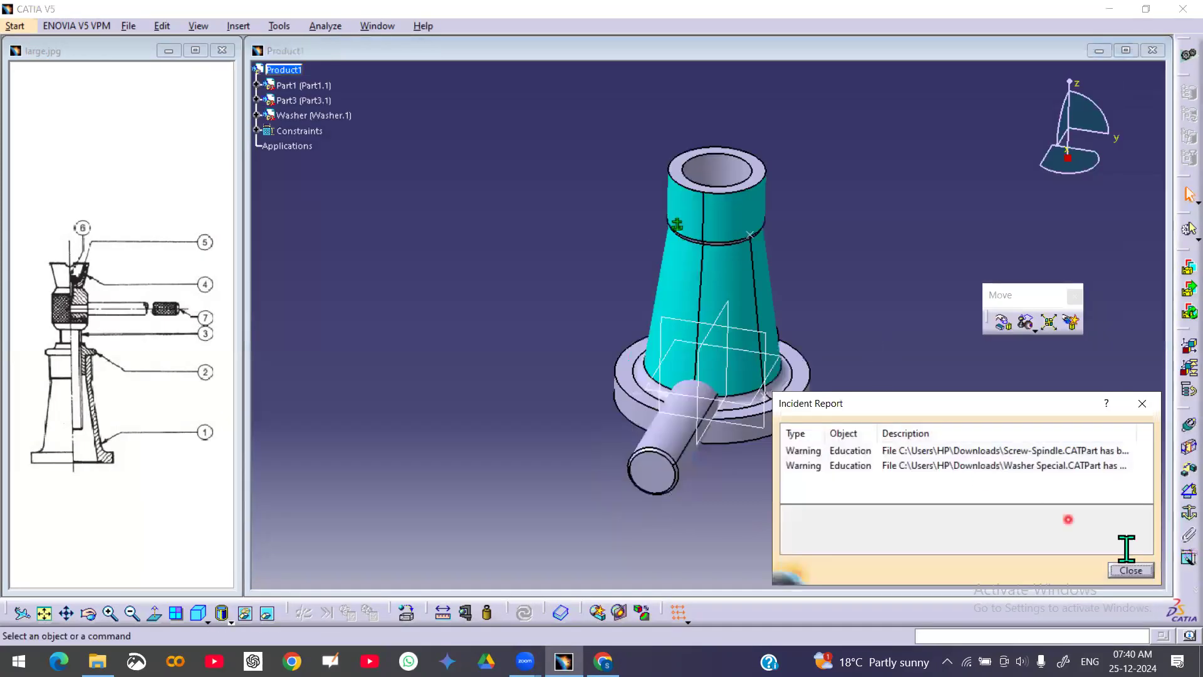
{"action": "left_click", "coordinate": [1131, 570]}
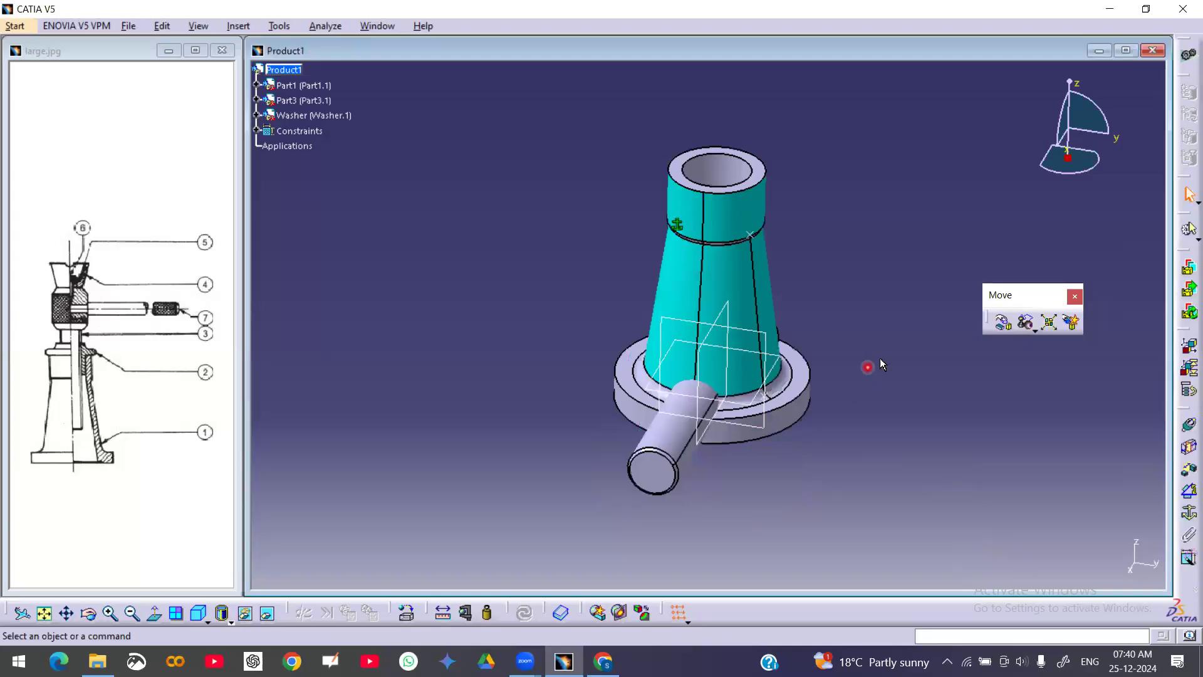
Open the Manipulation tool and drag the screw spindle along the X, Y and Z axes, lifting it above the body
{"action": "left_click", "coordinate": [1003, 323]}
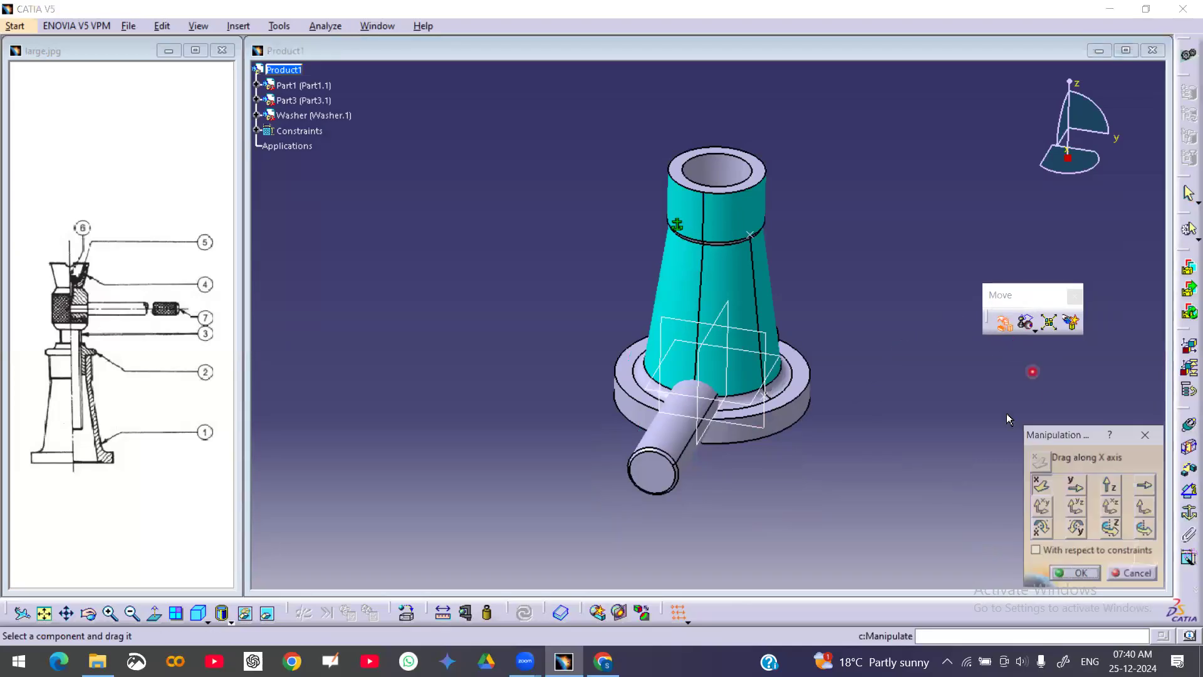
{"action": "left_click", "coordinate": [1044, 490]}
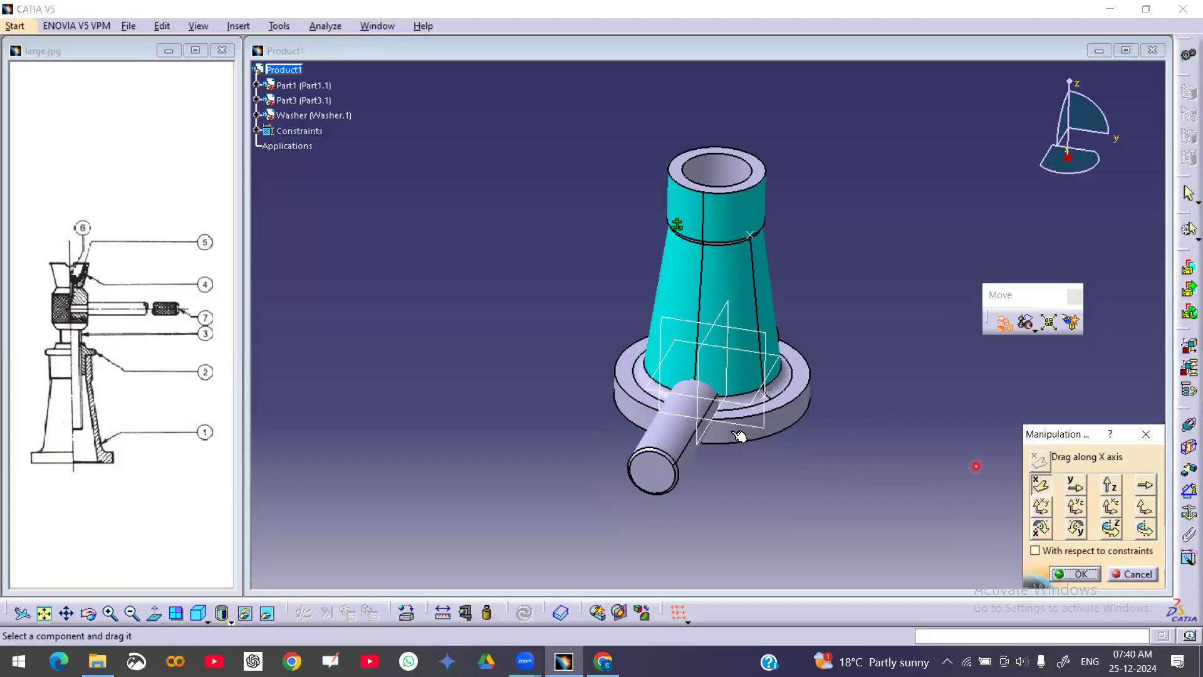
{"action": "left_click_drag", "start_coordinate": [655, 460], "coordinate": [536, 524]}
{"action": "left_click", "coordinate": [1076, 485]}
{"action": "left_click_drag", "start_coordinate": [661, 499], "coordinate": [534, 469]}
{"action": "left_click", "coordinate": [1112, 485]}
{"action": "left_click_drag", "start_coordinate": [533, 488], "coordinate": [547, 165]}
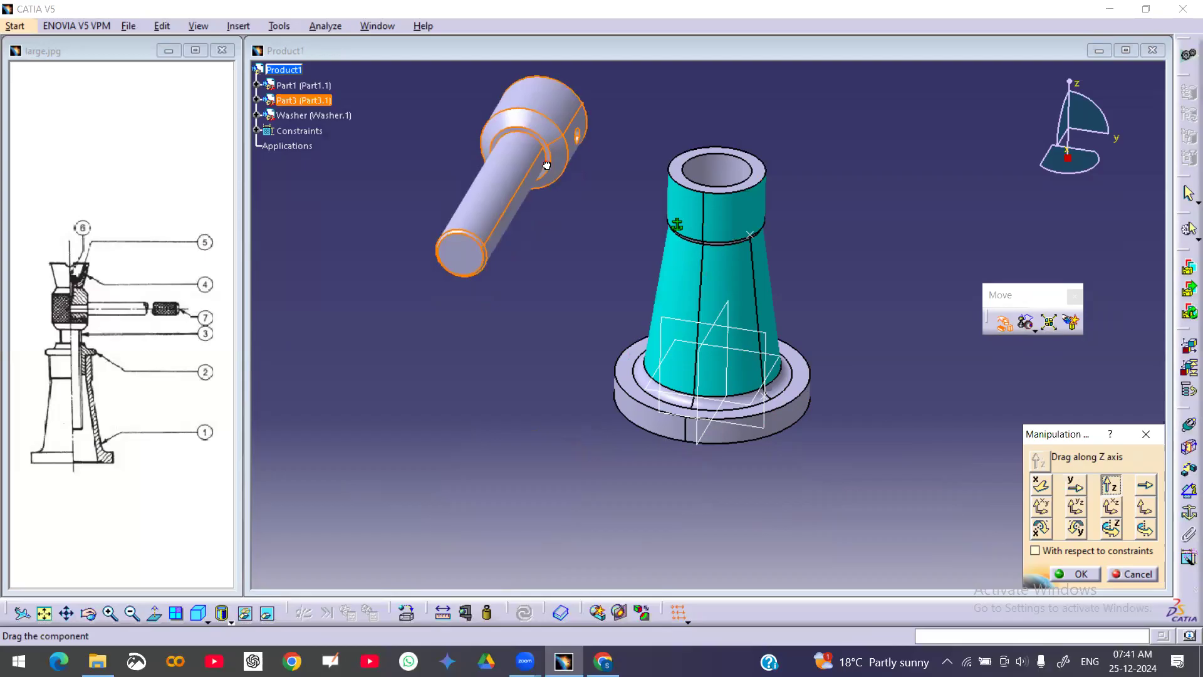
Drag the screw spindle along an axis defined by its edge, then along the XY plane
{"action": "left_click", "coordinate": [1145, 485]}
{"action": "left_click", "coordinate": [505, 126]}
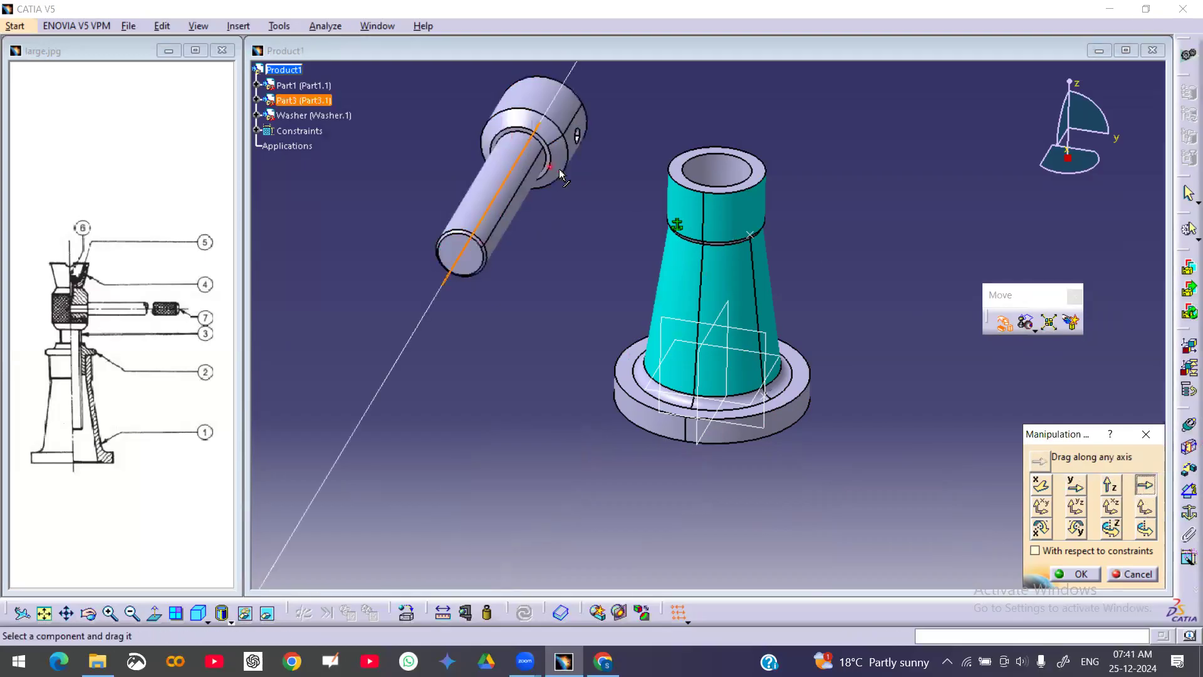
{"action": "left_click_drag", "start_coordinate": [558, 122], "coordinate": [553, 152]}
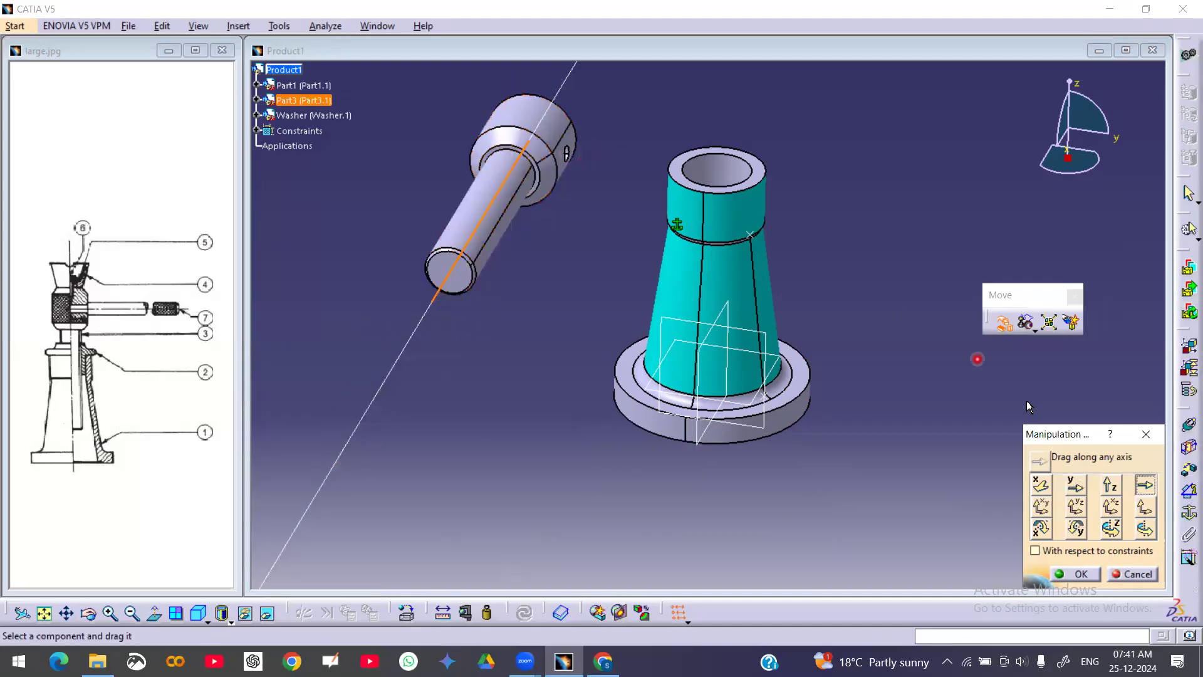
{"action": "left_click", "coordinate": [1040, 507]}
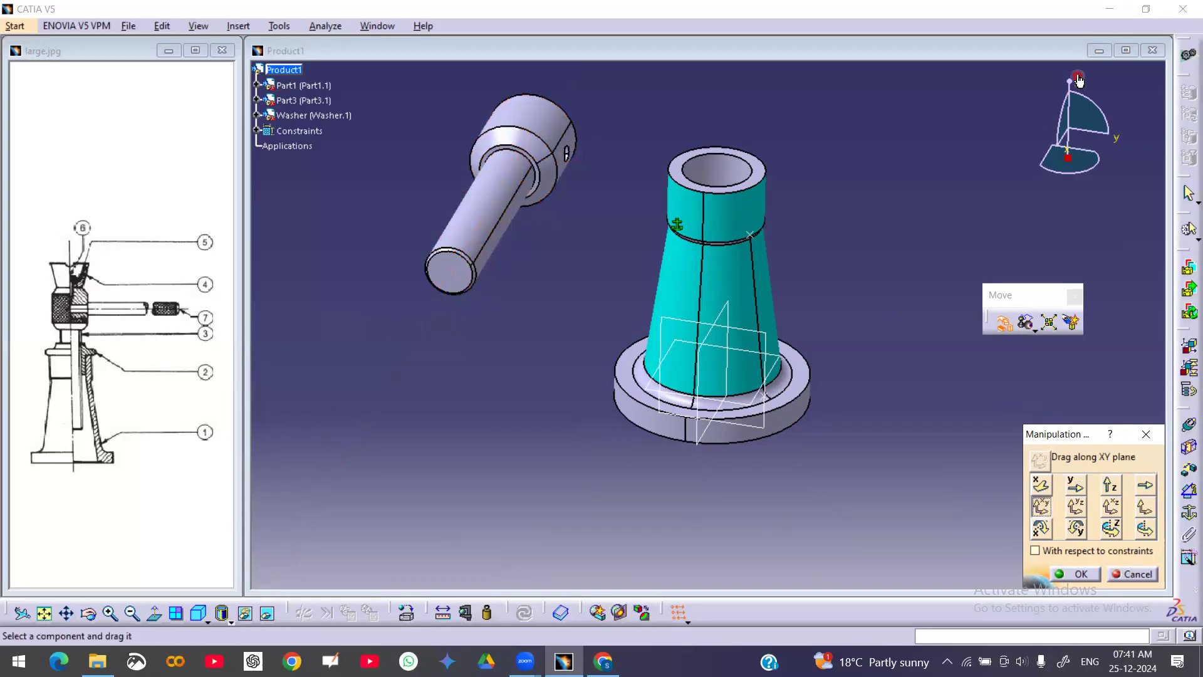
{"action": "left_click_drag", "start_coordinate": [526, 127], "coordinate": [511, 58]}
{"action": "left_click_drag", "start_coordinate": [494, 108], "coordinate": [474, 160]}
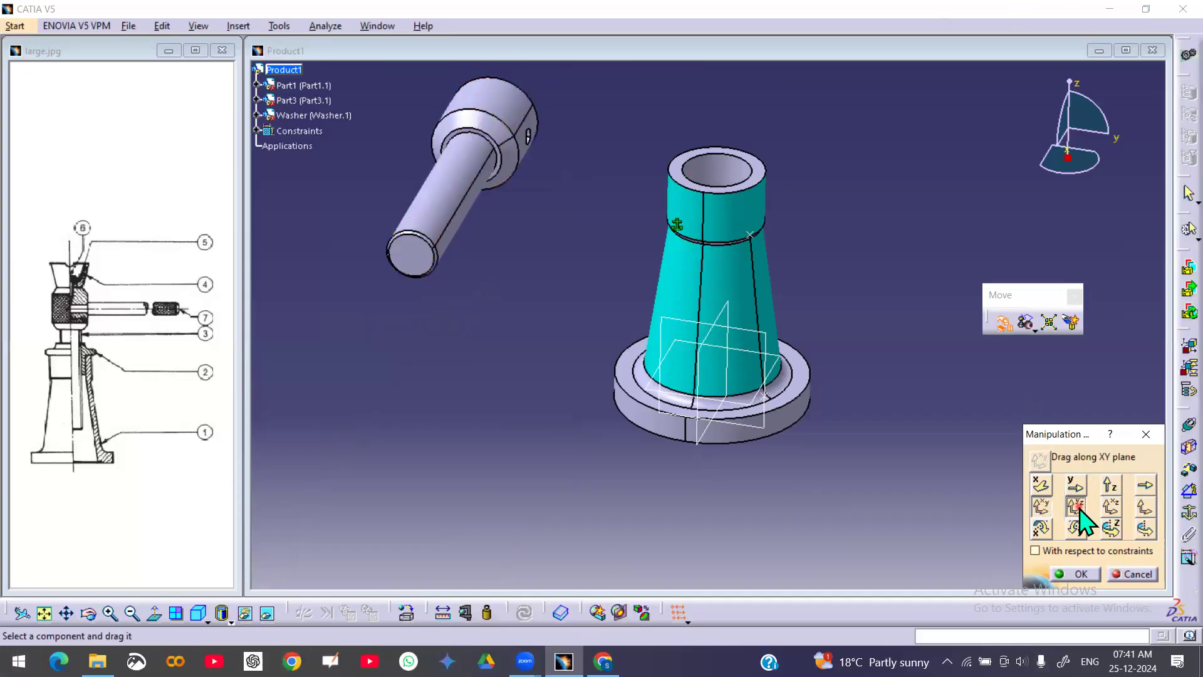
Rotate the screw spindle about the X axis to reposition it to the left of the body
{"action": "left_click", "coordinate": [1111, 508]}
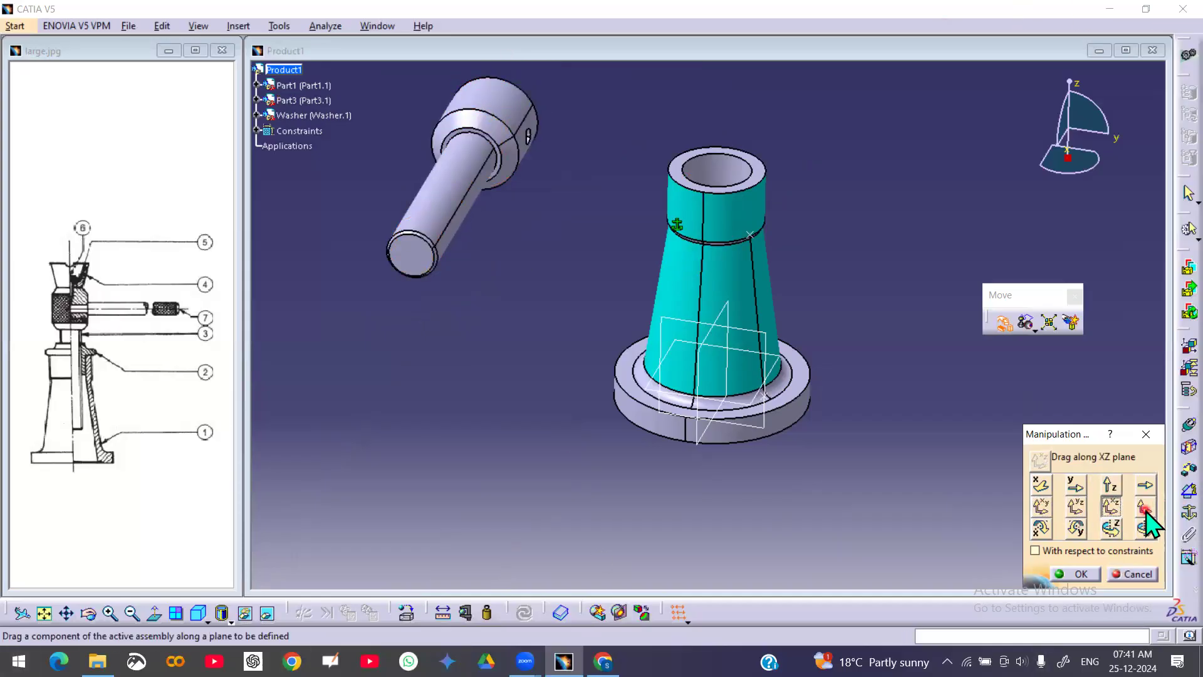
{"action": "left_click", "coordinate": [1042, 530]}
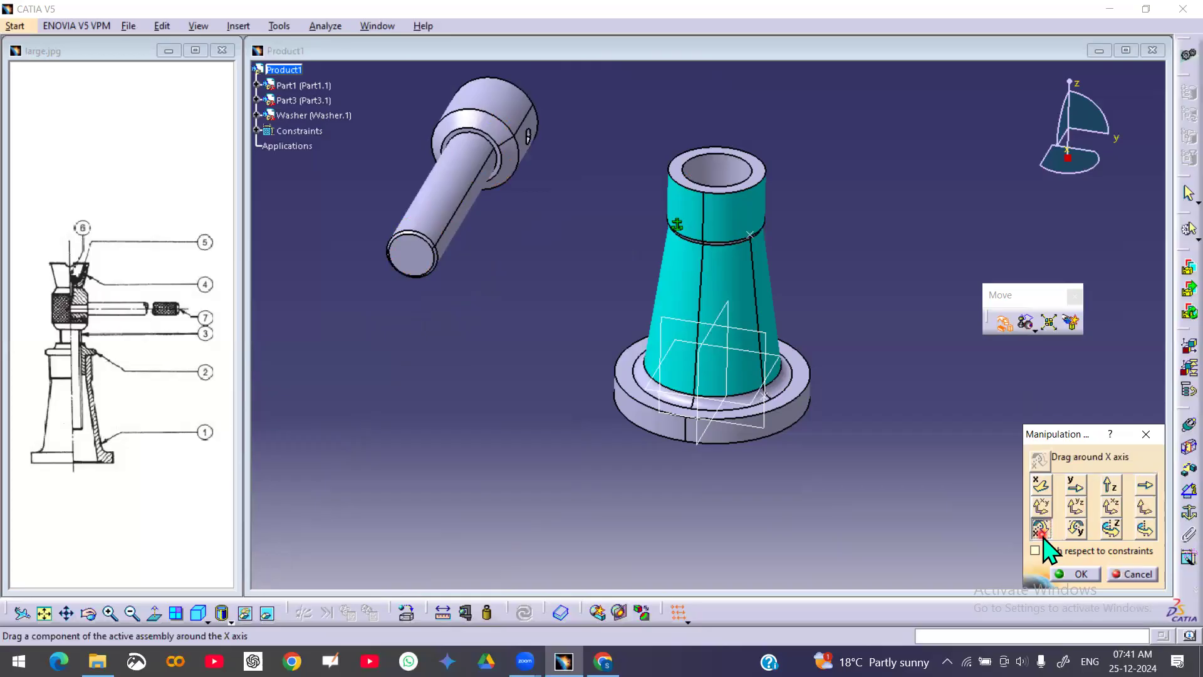
{"action": "left_click_drag", "start_coordinate": [492, 123], "coordinate": [699, 432]}
{"action": "middle_click_drag", "start_coordinate": [645, 370], "coordinate": [637, 441], "text": "ctrl"}
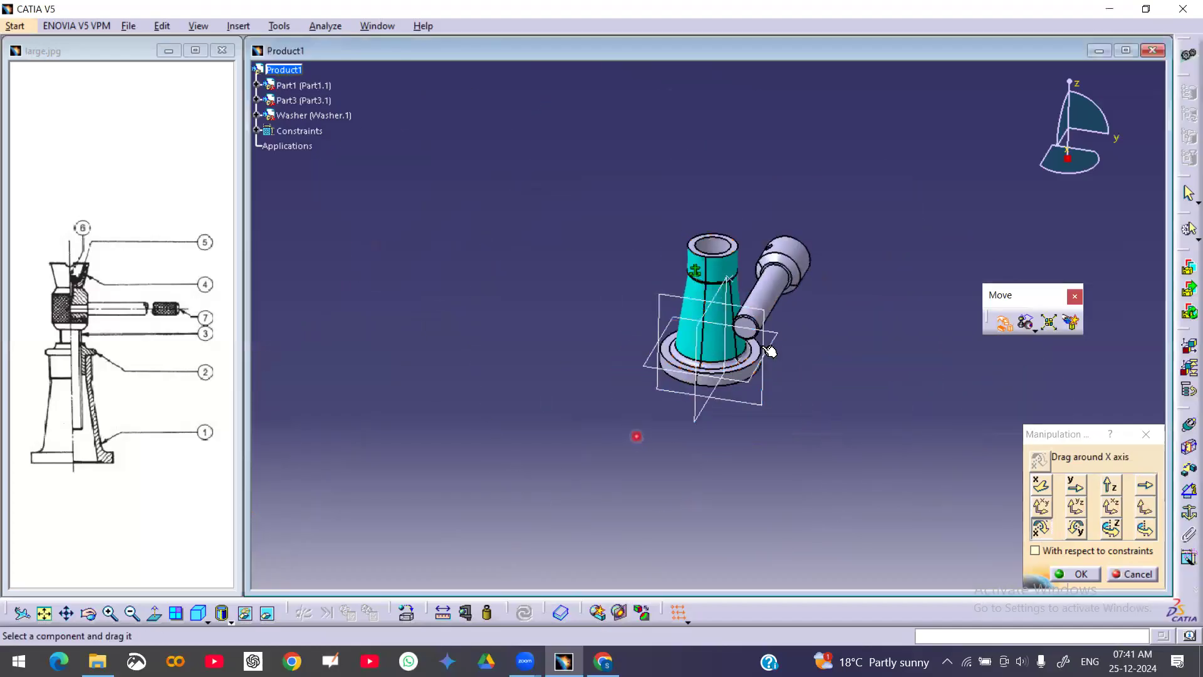
{"action": "left_click_drag", "start_coordinate": [798, 264], "coordinate": [595, 235]}
{"action": "middle_click_drag", "start_coordinate": [623, 247], "coordinate": [629, 251], "text": "ctrl"}
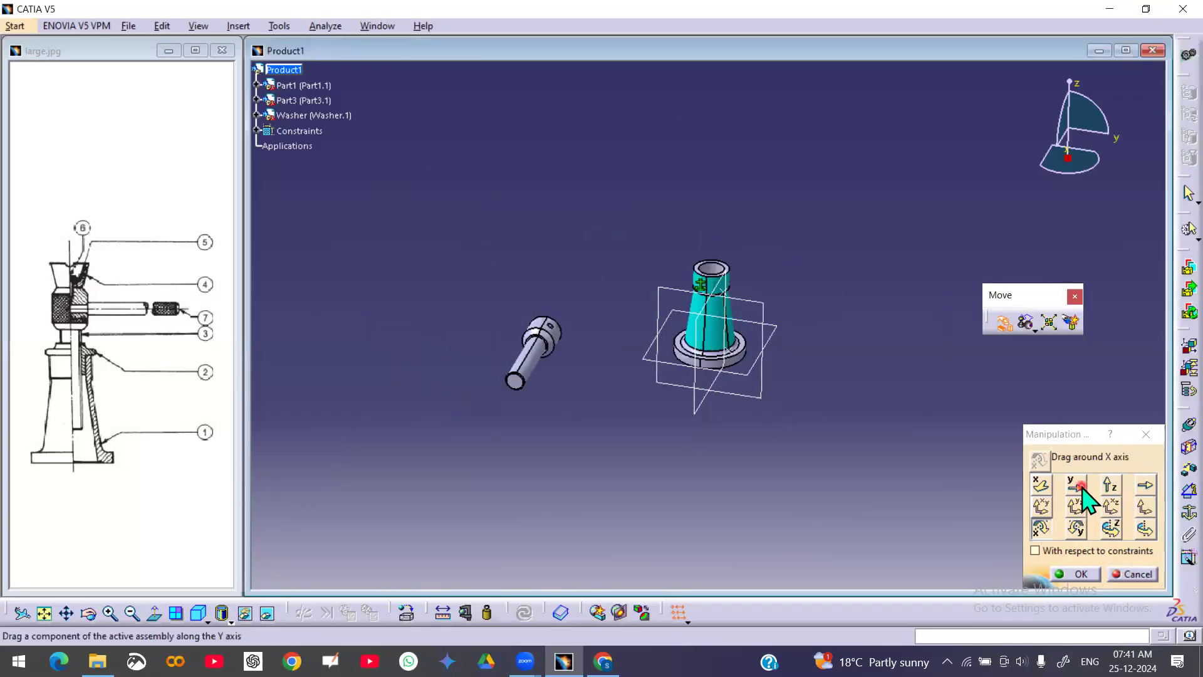
Rotate the screw spindle about the Y and Z axes and about the body's vertical axis
{"action": "left_click", "coordinate": [1076, 528]}
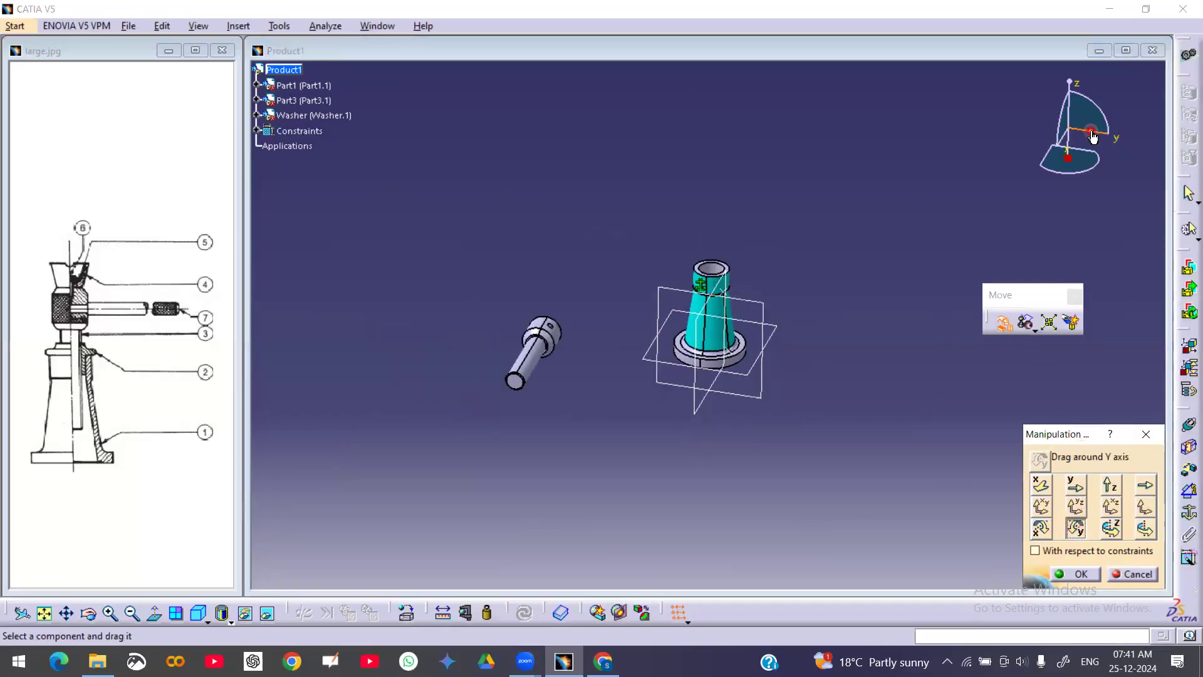
{"action": "left_click_drag", "start_coordinate": [537, 359], "coordinate": [514, 401]}
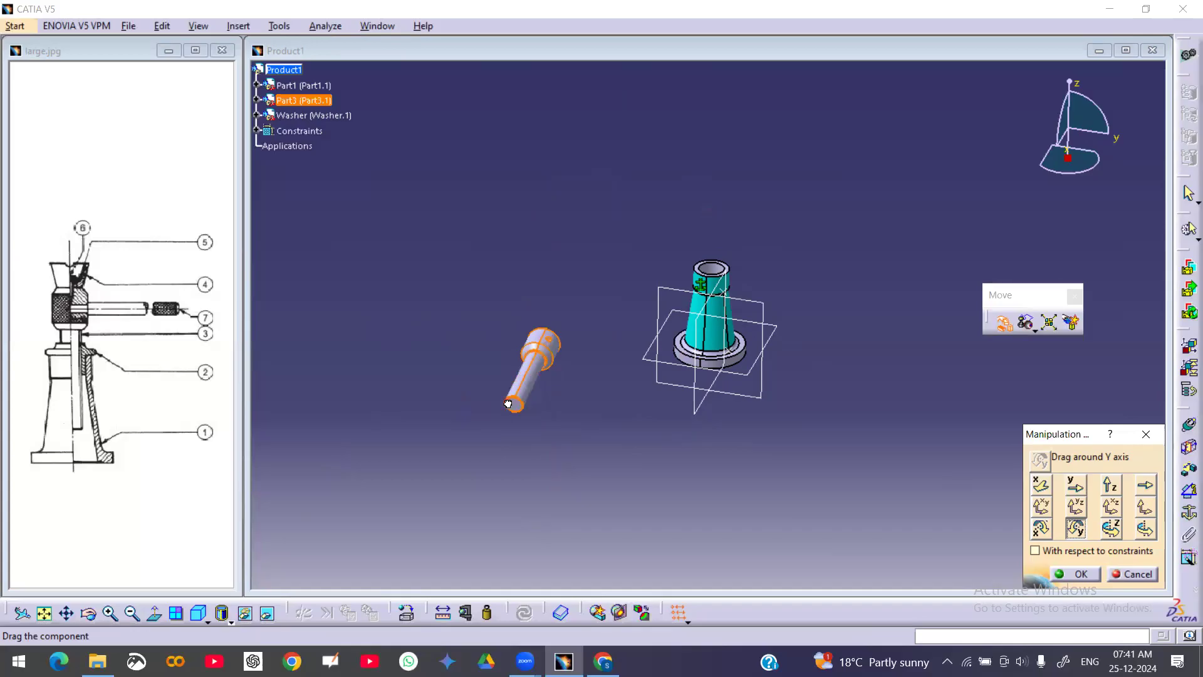
{"action": "left_click", "coordinate": [1112, 528]}
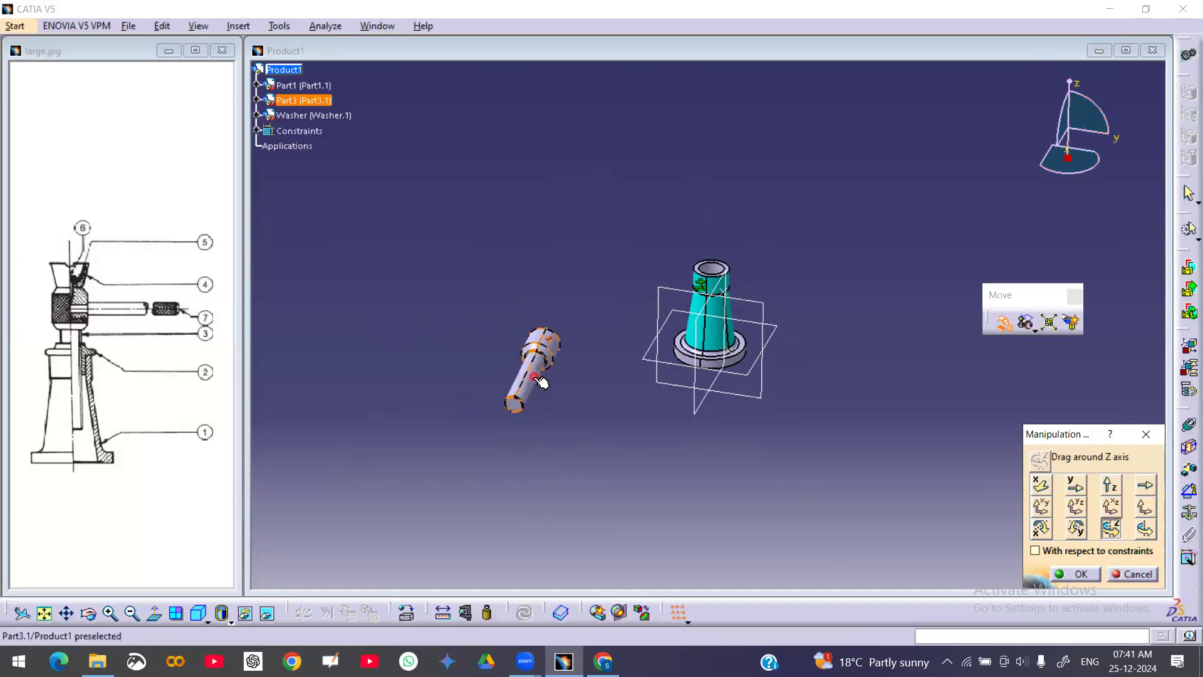
{"action": "left_click_drag", "start_coordinate": [539, 379], "coordinate": [495, 288]}
{"action": "left_click", "coordinate": [1146, 531]}
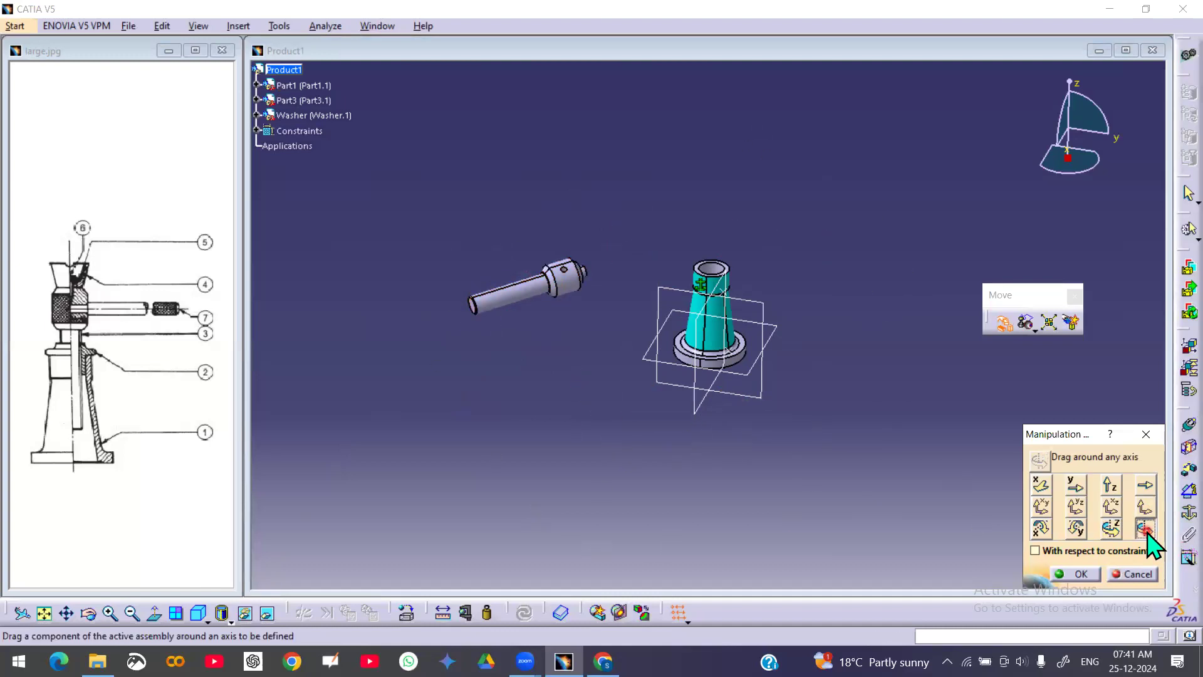
{"action": "left_click", "coordinate": [710, 269]}
{"action": "left_click_drag", "start_coordinate": [534, 299], "coordinate": [329, 319]}
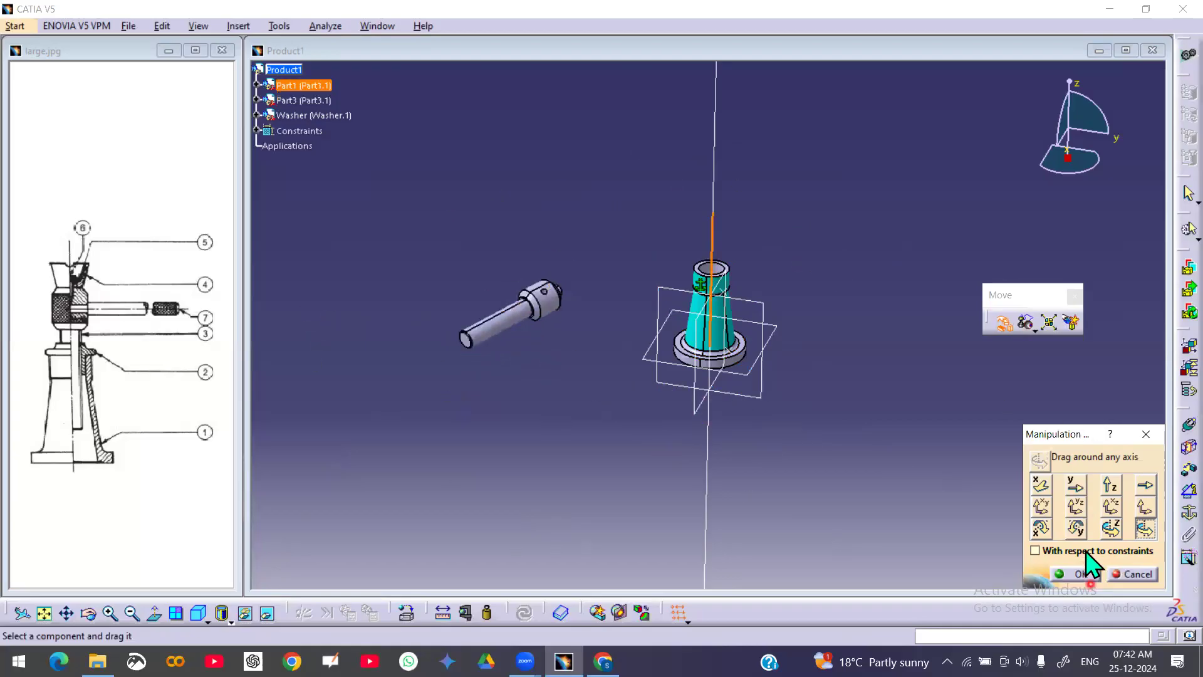
Drag the screw spindle along the XY plane to the upper left and confirm the manipulation
{"action": "left_click", "coordinate": [1041, 505]}
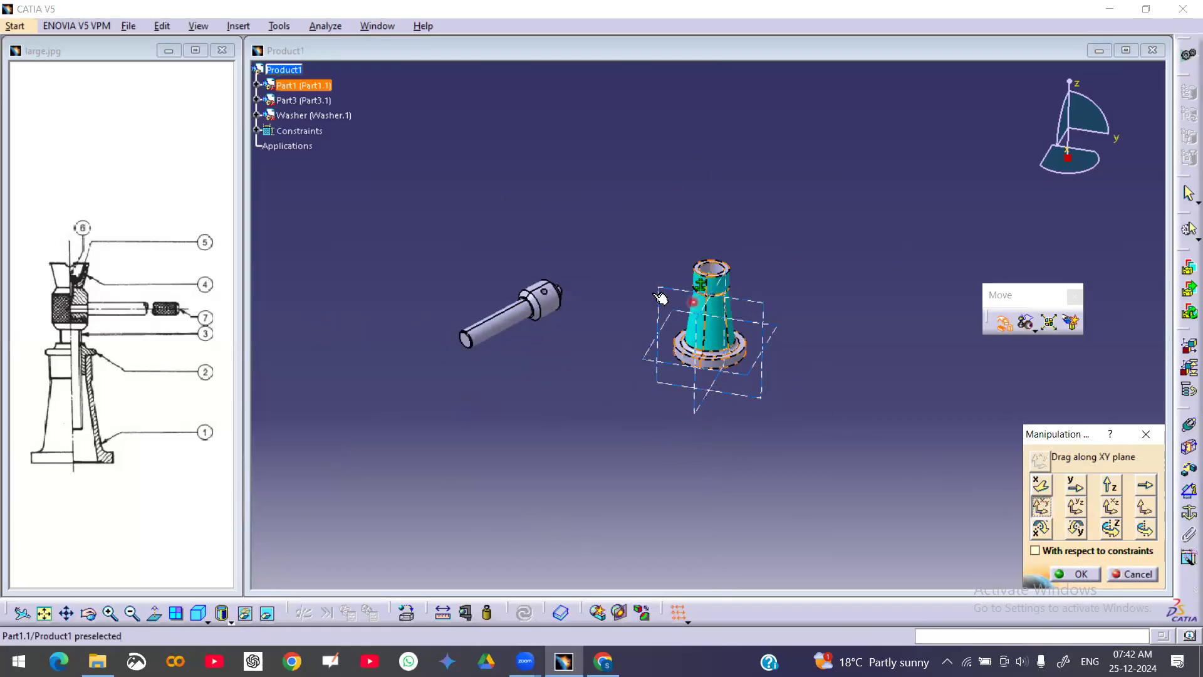
{"action": "left_click_drag", "start_coordinate": [521, 307], "coordinate": [464, 116]}
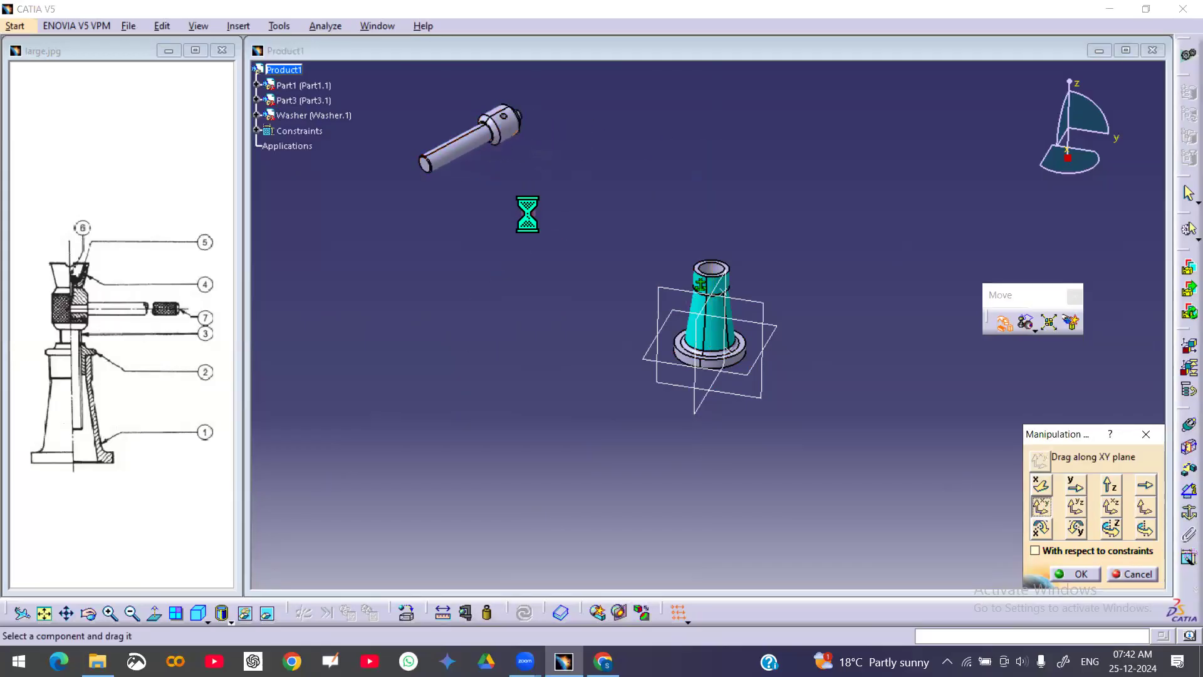
{"action": "left_click", "coordinate": [1082, 574]}
Drag the washer out of the body with the Manipulation tool and confirm
{"action": "middle_click_drag", "start_coordinate": [718, 357], "coordinate": [837, 336]}
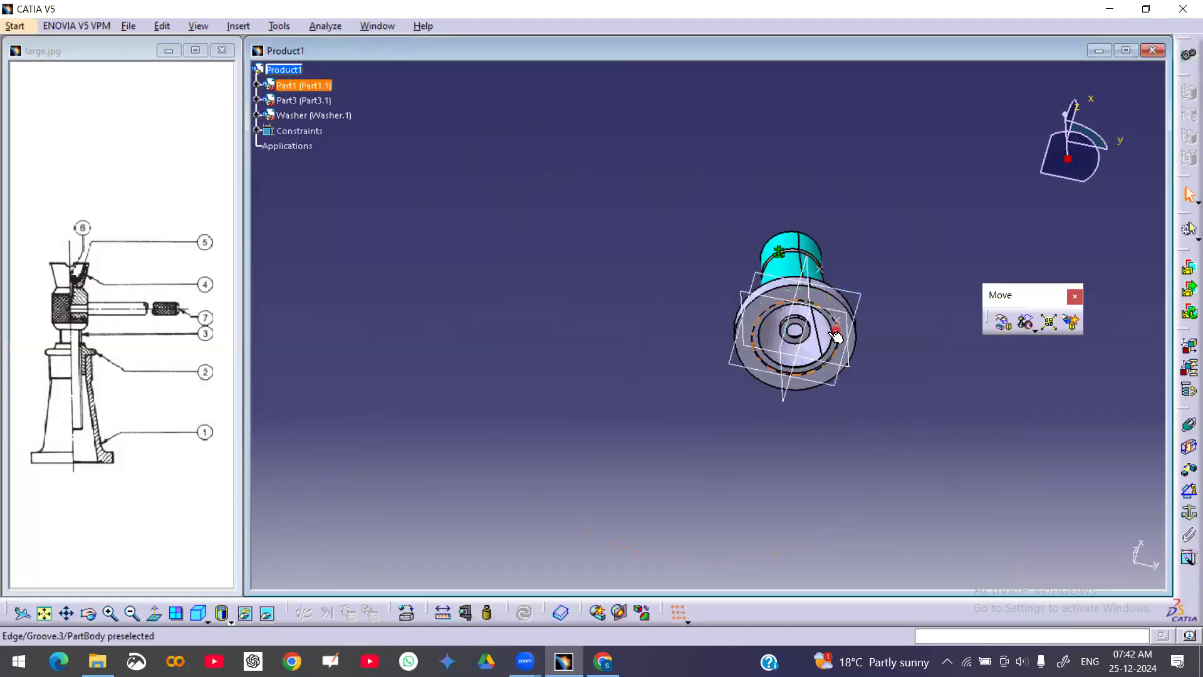
{"action": "left_click", "coordinate": [1003, 322]}
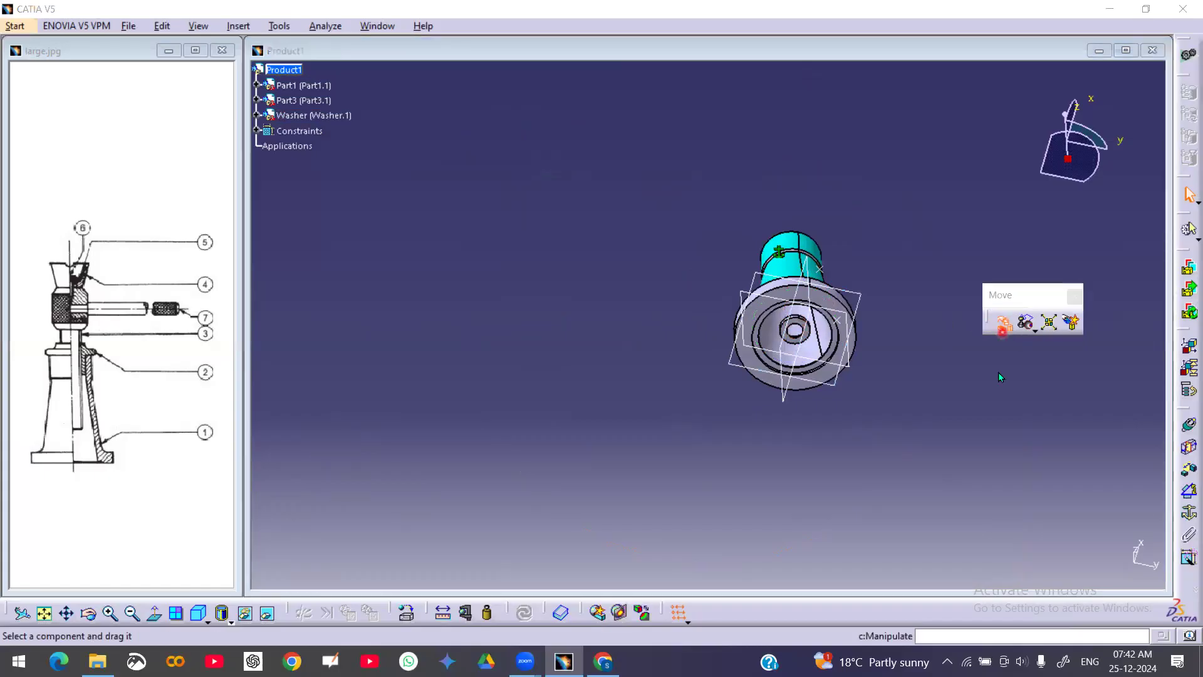
{"action": "left_click_drag", "start_coordinate": [808, 334], "coordinate": [502, 254]}
{"action": "middle_click_drag", "start_coordinate": [679, 227], "coordinate": [589, 355]}
{"action": "left_click_drag", "start_coordinate": [561, 324], "coordinate": [536, 316]}
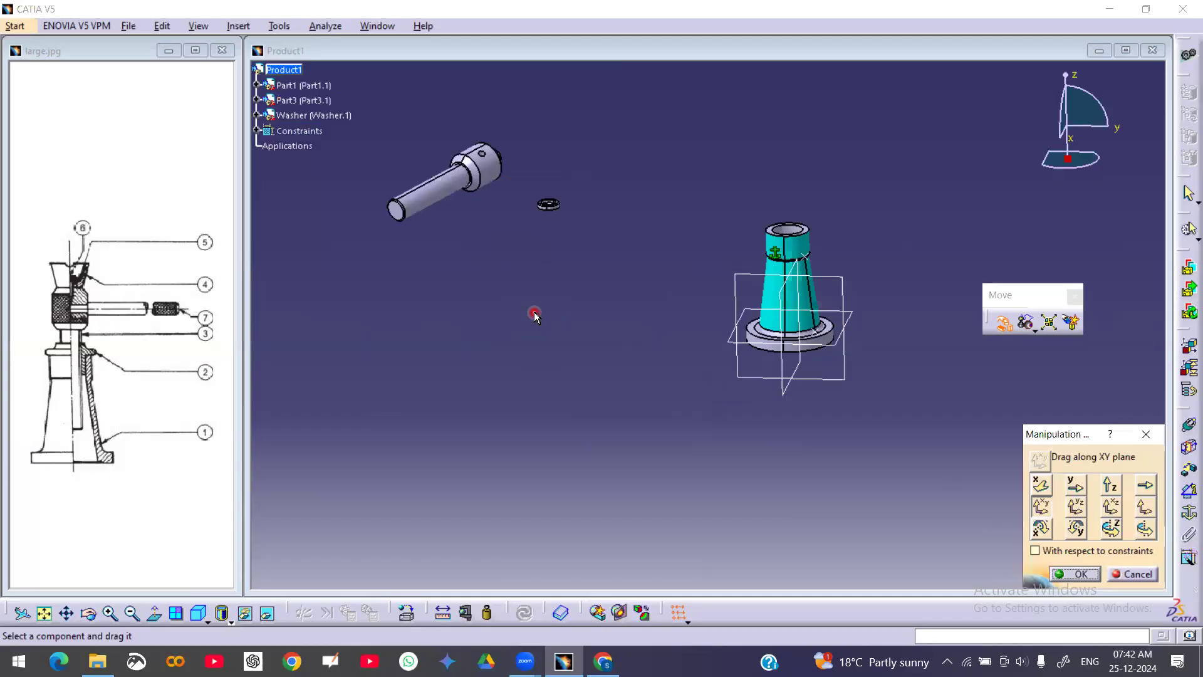
{"action": "left_click", "coordinate": [1076, 574]}
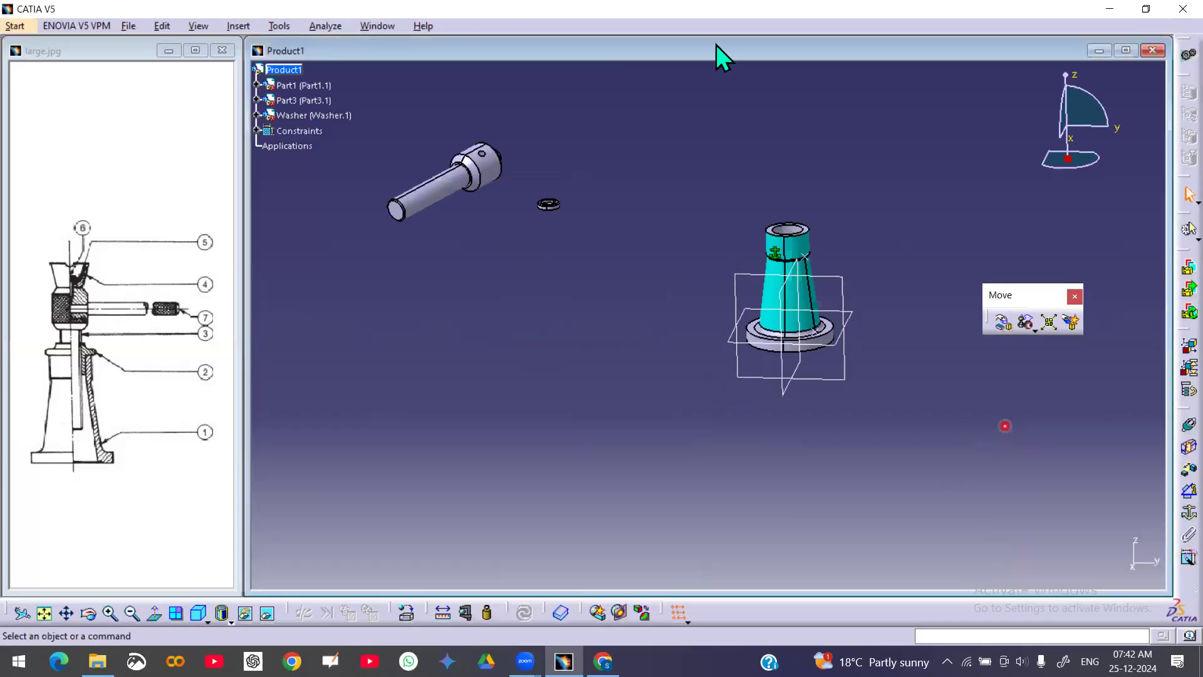
Insert Tommy Bar, CSK Screw-Part-6, Cup-2 and Nut CATParts from Downloads as existing components, closing the incident report
{"action": "right_click", "coordinate": [295, 71]}
{"action": "mouse_move", "coordinate": [376, 326]}
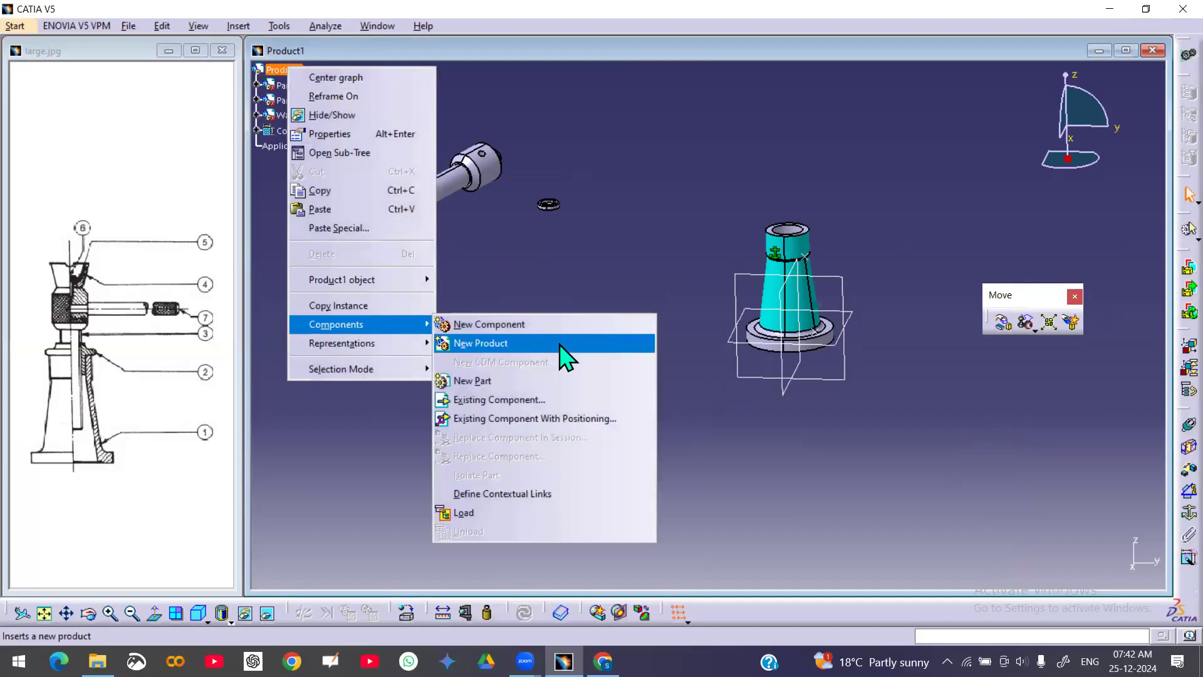
{"action": "left_click", "coordinate": [518, 401]}
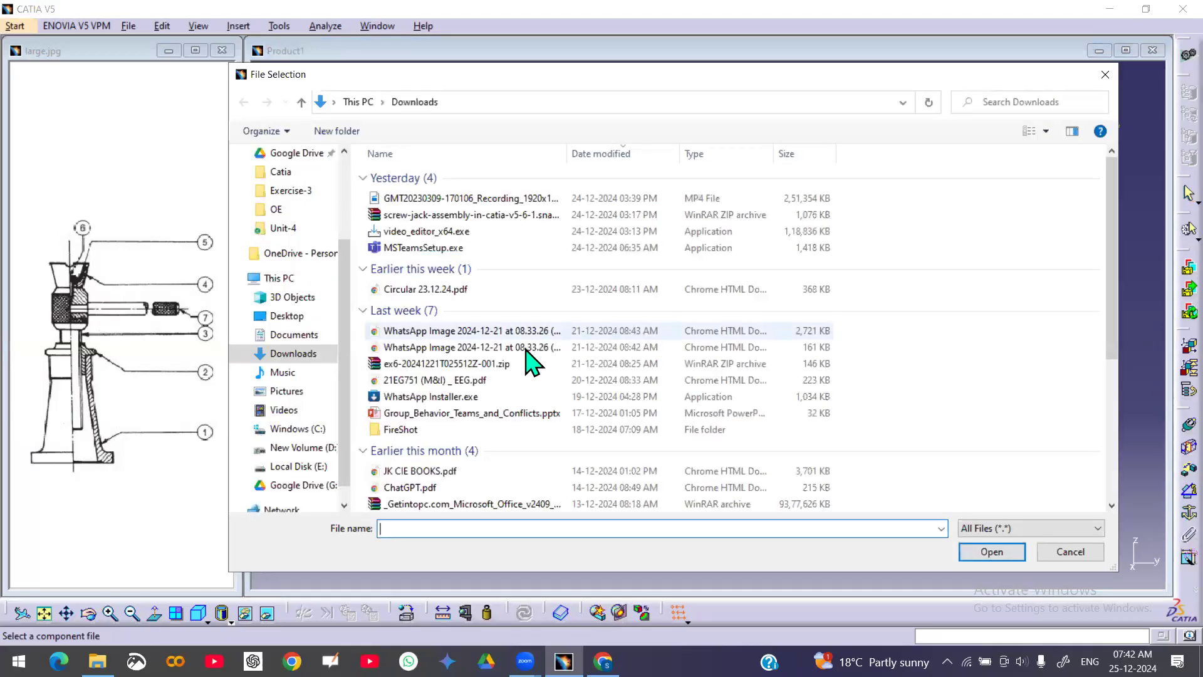
{"action": "scroll", "coordinate": [618, 386], "scroll_direction": "down", "scroll_amount": 5}
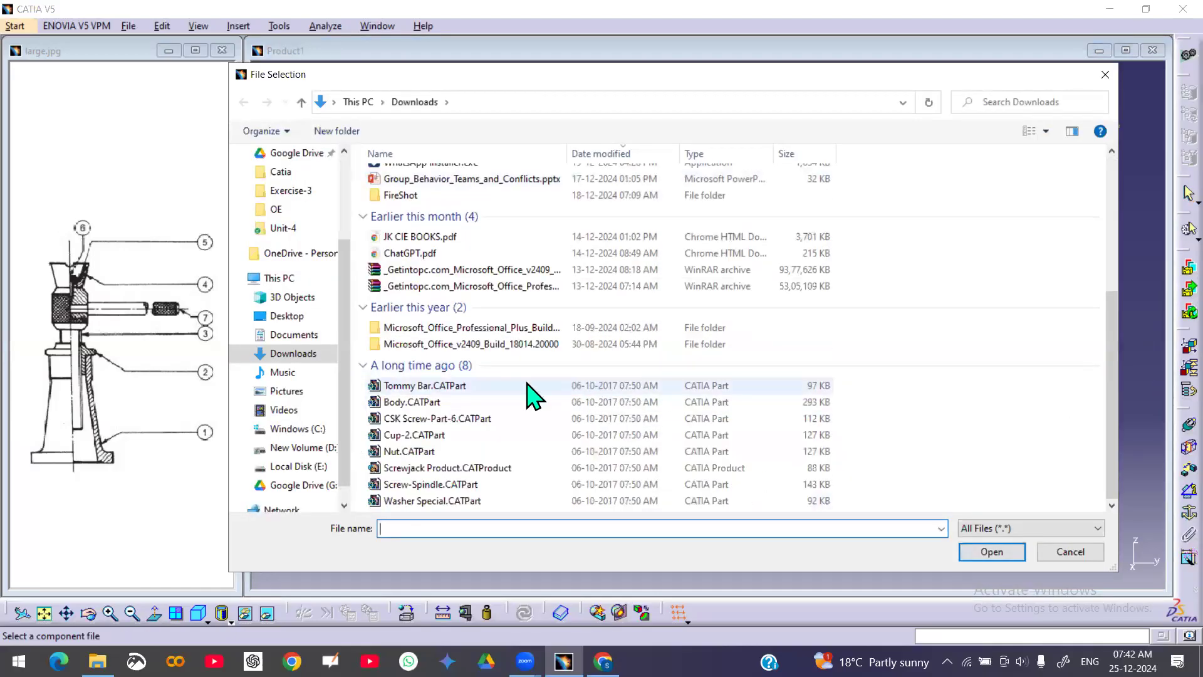
{"action": "left_click", "coordinate": [494, 385]}
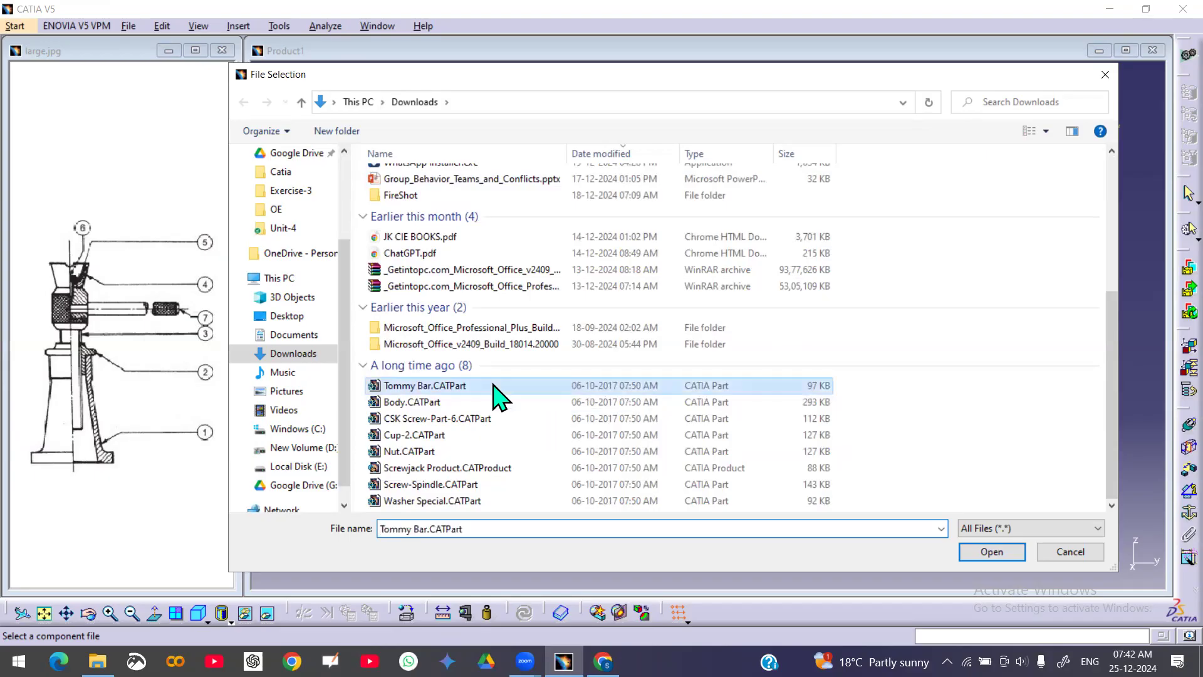
{"action": "left_click", "coordinate": [456, 418], "text": "ctrl"}
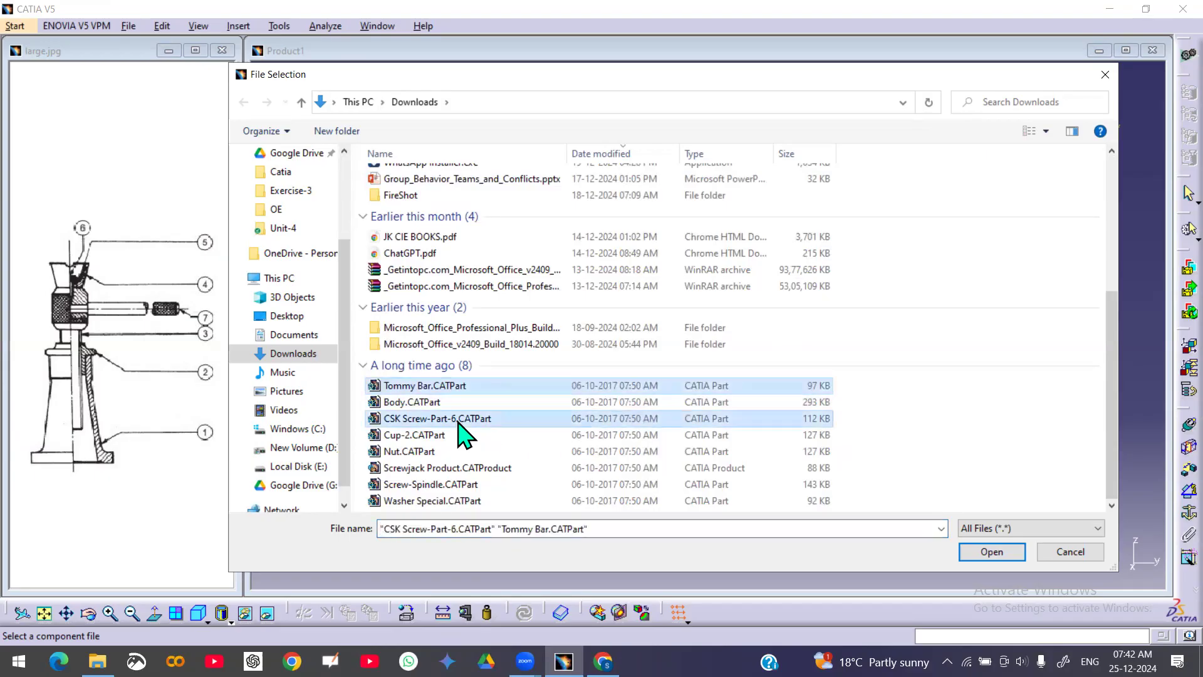
{"action": "left_click", "coordinate": [435, 438], "text": "ctrl"}
{"action": "left_click", "coordinate": [428, 452], "text": "ctrl"}
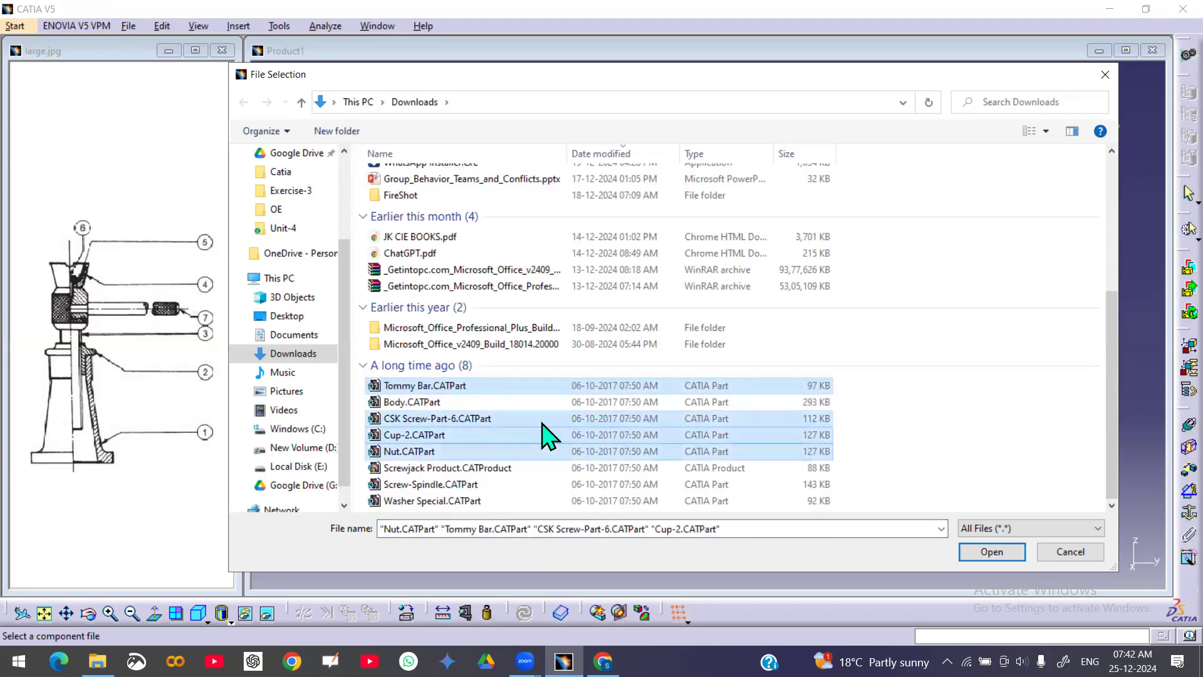
{"action": "left_click", "coordinate": [993, 551]}
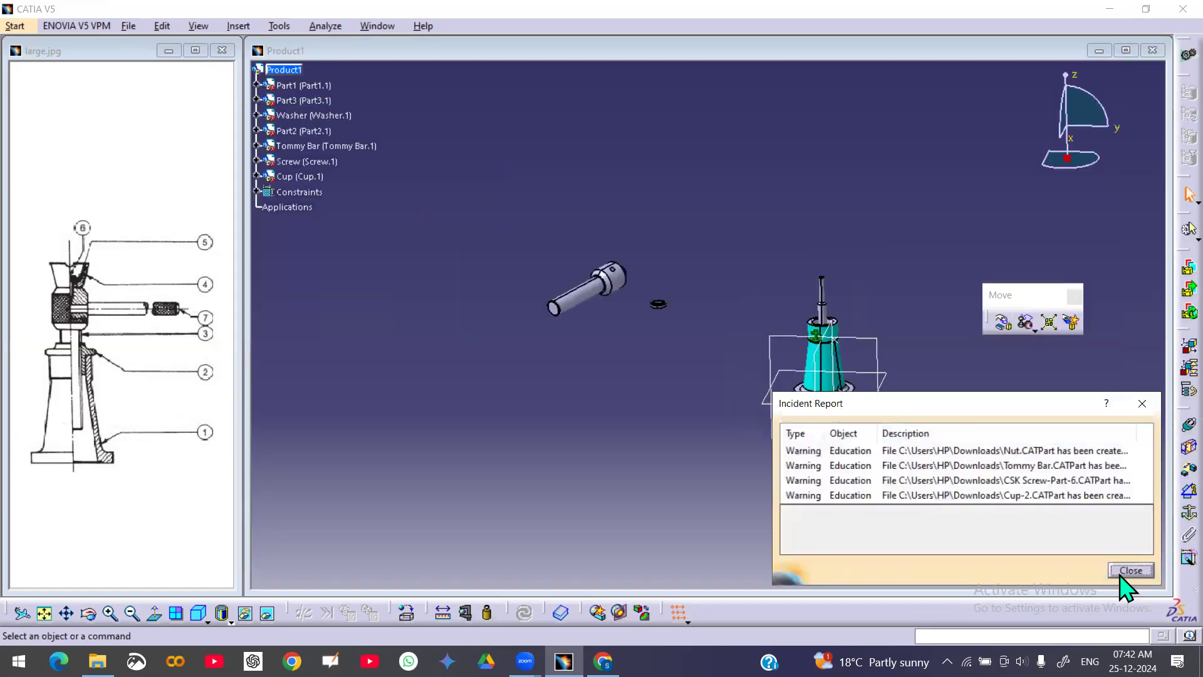
{"action": "left_click", "coordinate": [1119, 572]}
Drag the newly inserted nut, cup, tommy bar and screw apart from the body with the Manipulation tool
{"action": "middle_click_drag", "start_coordinate": [754, 449], "coordinate": [709, 226]}
{"action": "middle_click_drag", "start_coordinate": [704, 338], "coordinate": [799, 257]}
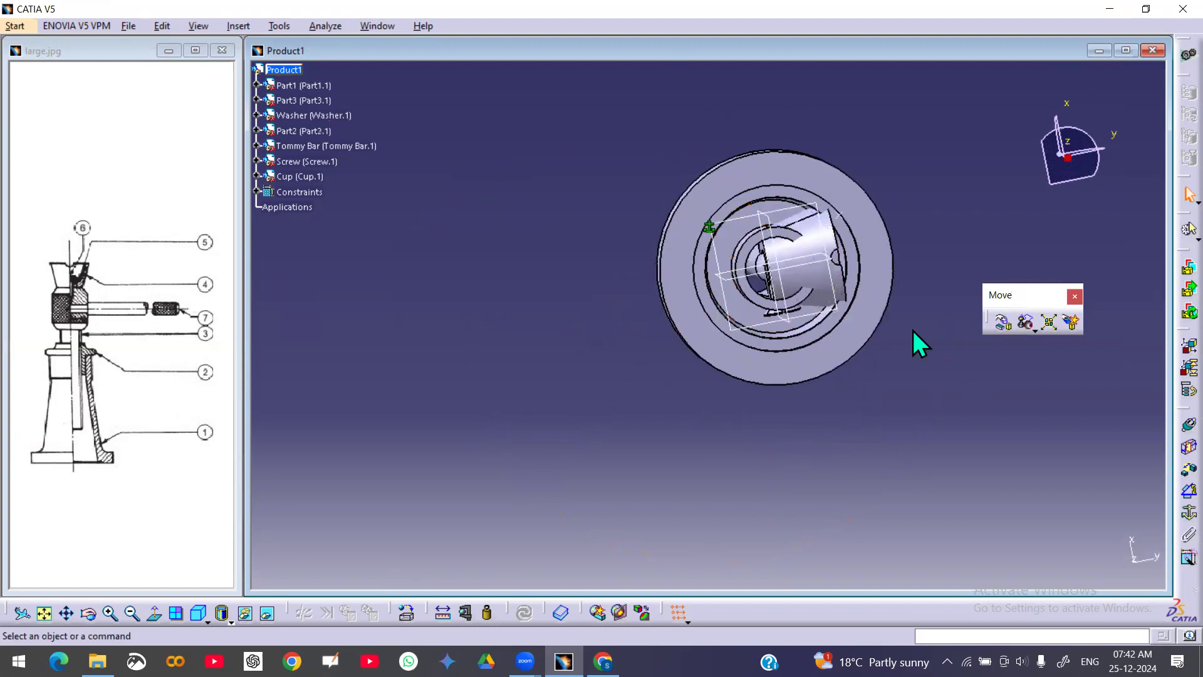
{"action": "left_click", "coordinate": [1005, 336]}
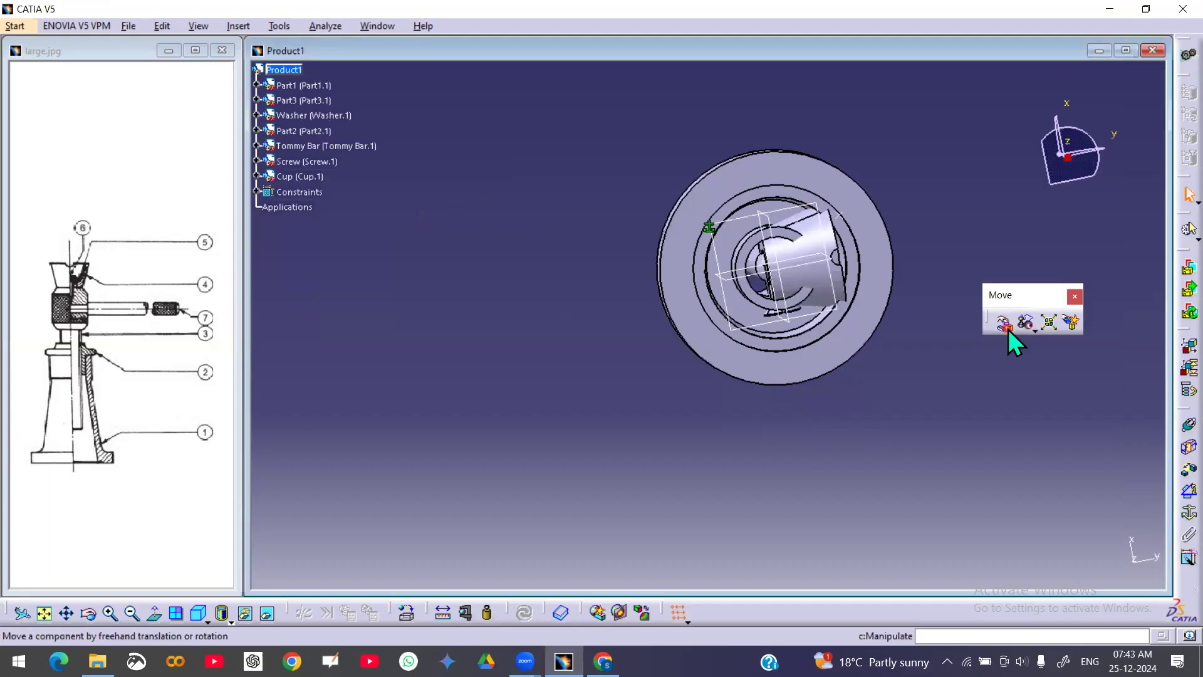
{"action": "left_click_drag", "start_coordinate": [827, 266], "coordinate": [576, 326]}
{"action": "middle_click_drag", "start_coordinate": [703, 288], "coordinate": [711, 461]}
{"action": "left_click_drag", "start_coordinate": [774, 342], "coordinate": [940, 366]}
{"action": "left_click_drag", "start_coordinate": [850, 411], "coordinate": [827, 188]}
{"action": "middle_click_drag", "start_coordinate": [739, 303], "coordinate": [787, 462]}
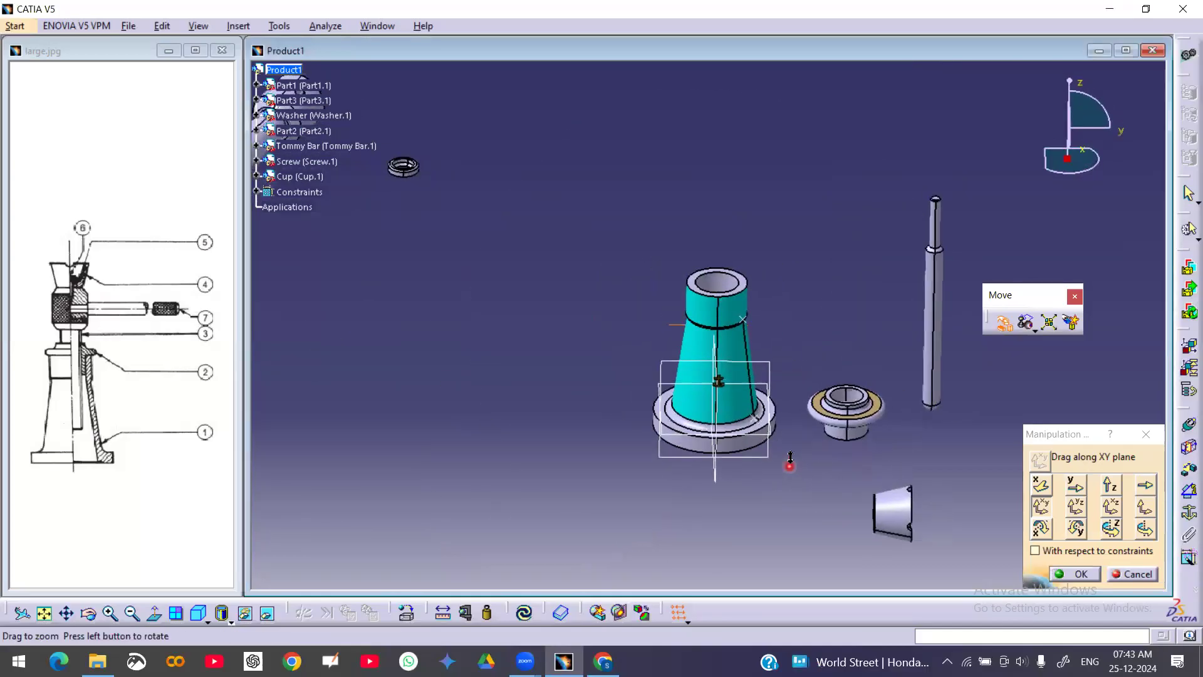
Move the nut, cup and small screw higher above the body and confirm the manipulation
{"action": "left_click_drag", "start_coordinate": [881, 434], "coordinate": [793, 237]}
{"action": "left_click_drag", "start_coordinate": [925, 533], "coordinate": [902, 234]}
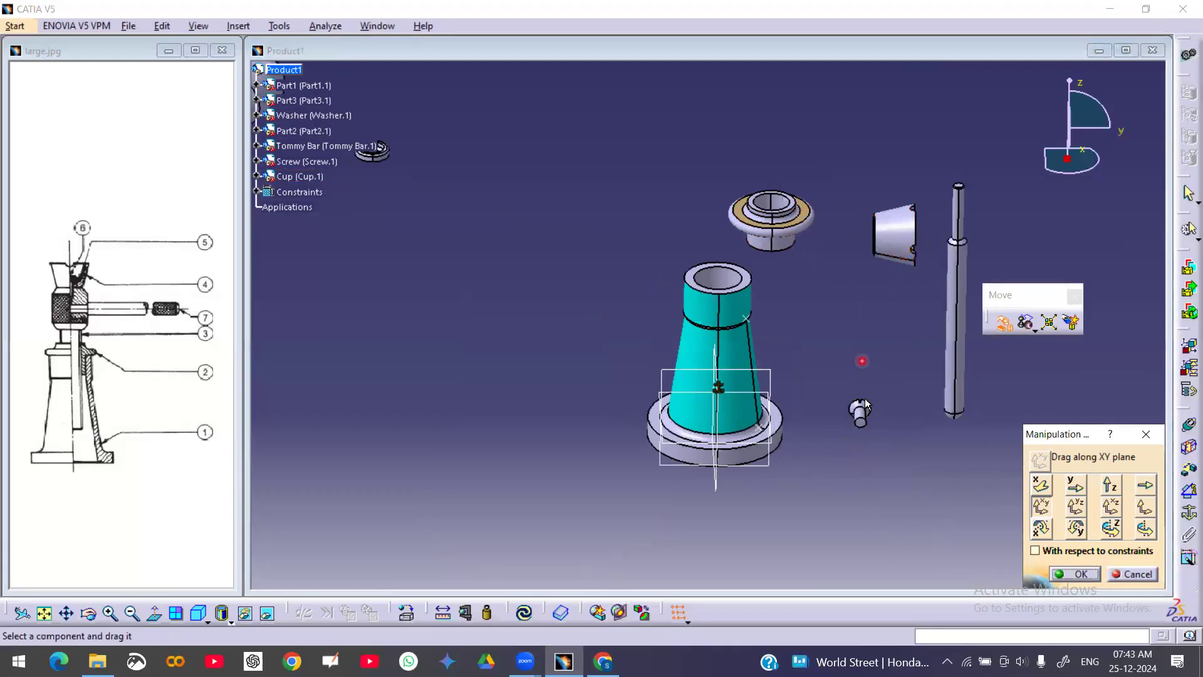
{"action": "left_click_drag", "start_coordinate": [875, 412], "coordinate": [1016, 194]}
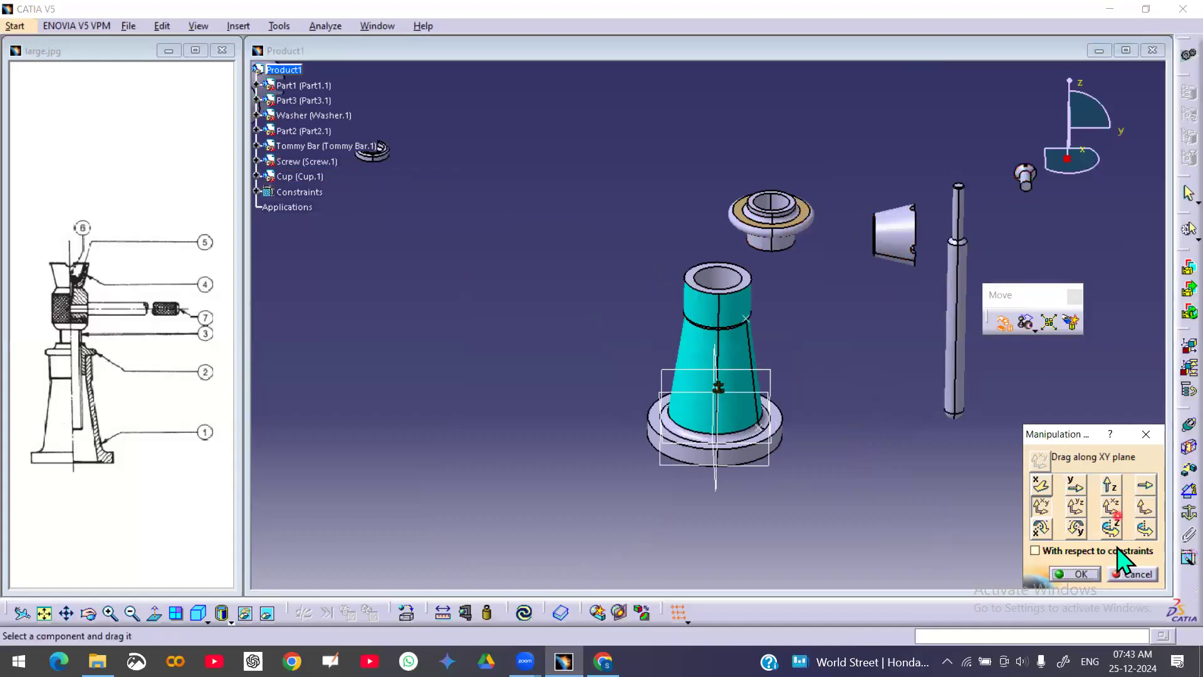
{"action": "left_click", "coordinate": [1080, 574]}
{"action": "middle_click_drag", "start_coordinate": [501, 377], "coordinate": [535, 480]}
{"action": "middle_click_drag", "start_coordinate": [739, 476], "coordinate": [780, 439]}
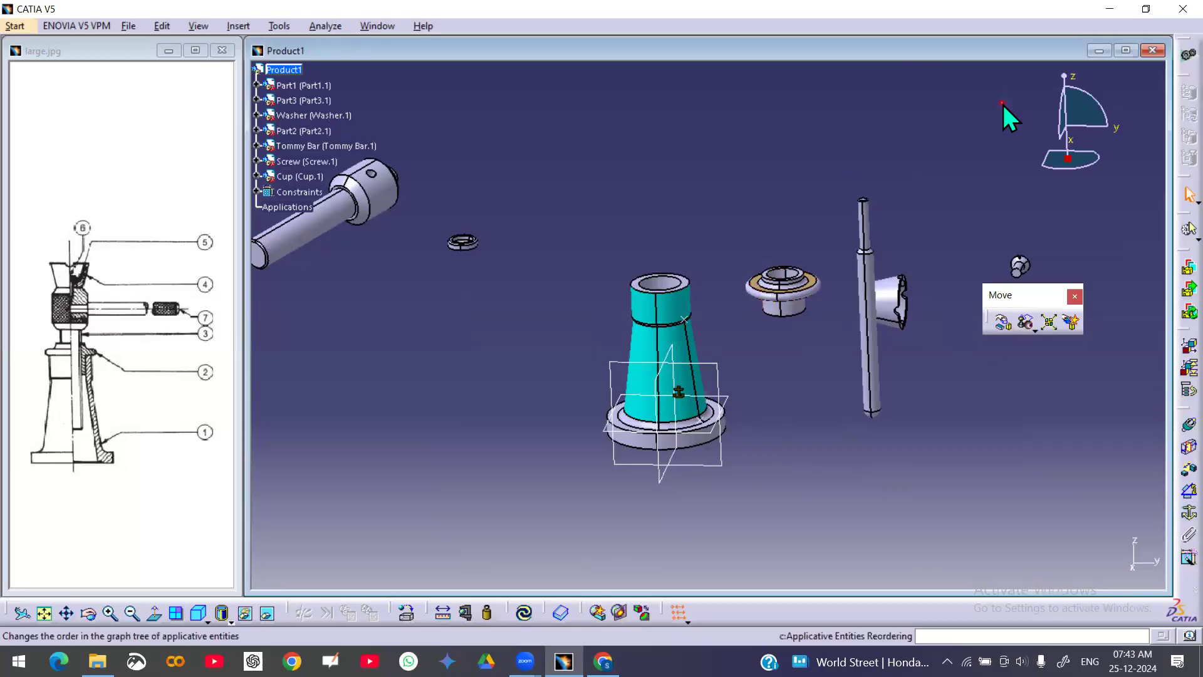
Apply a coincidence constraint between the body's axis and the nut's axis, disabling the assistant prompt
{"action": "left_click_drag", "start_coordinate": [971, 92], "coordinate": [969, 92]}
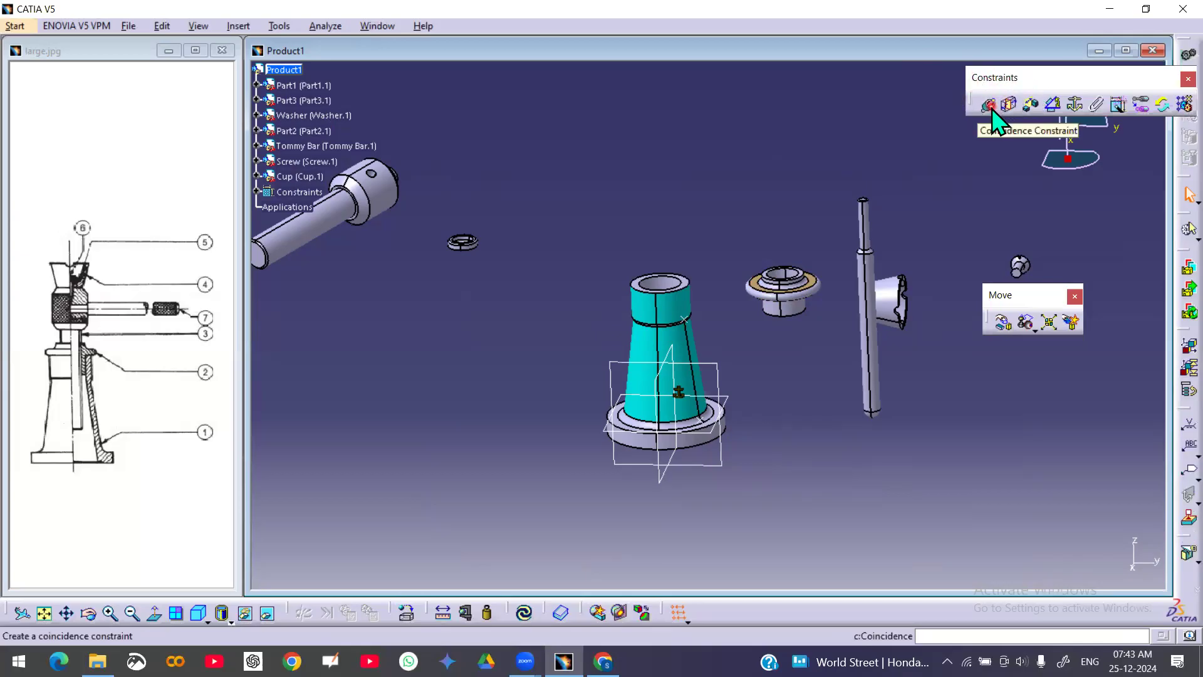
{"action": "left_click", "coordinate": [989, 105]}
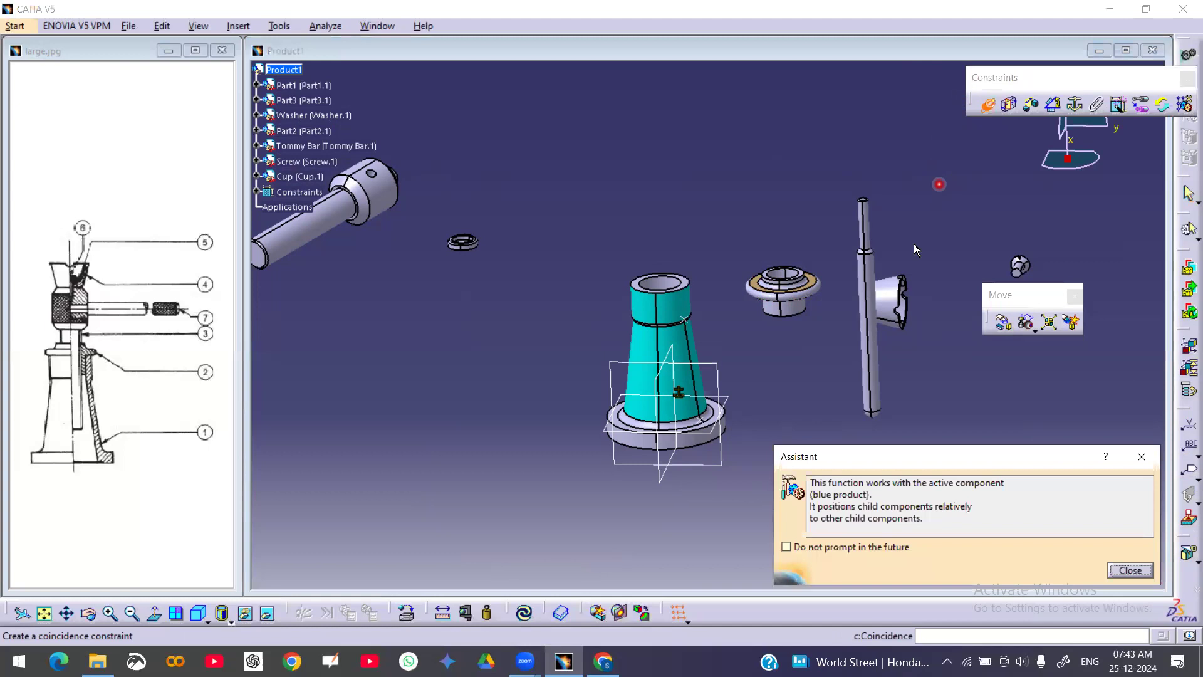
{"action": "left_click", "coordinate": [786, 547]}
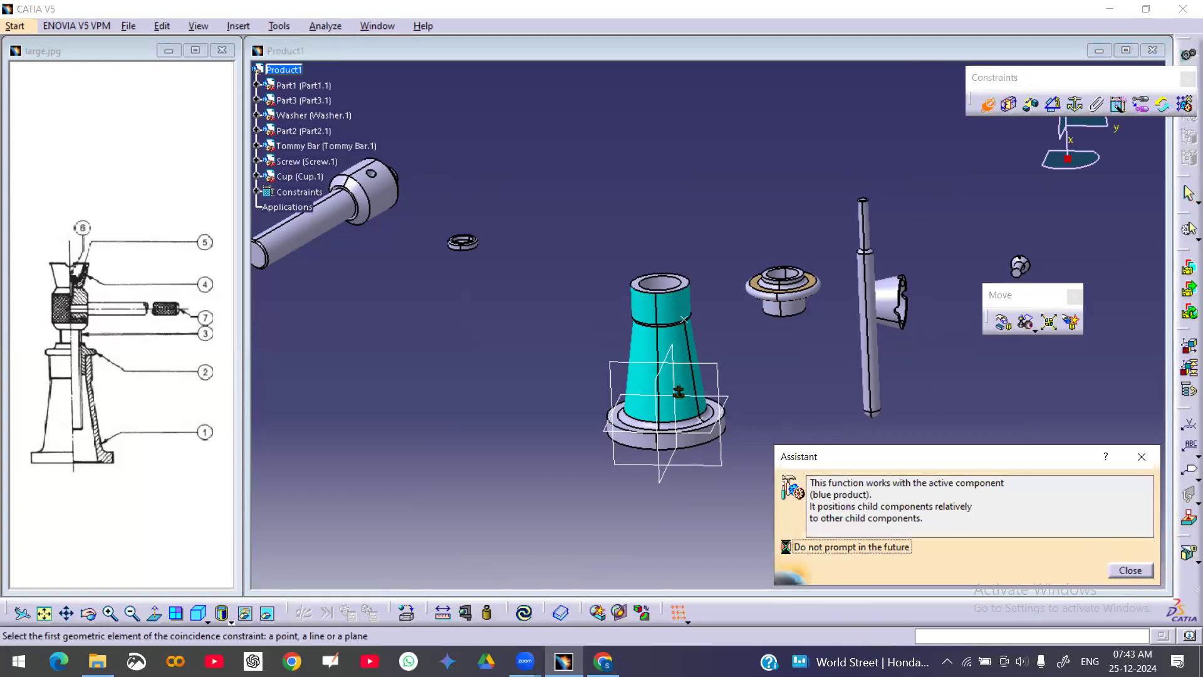
{"action": "left_click", "coordinate": [1130, 570]}
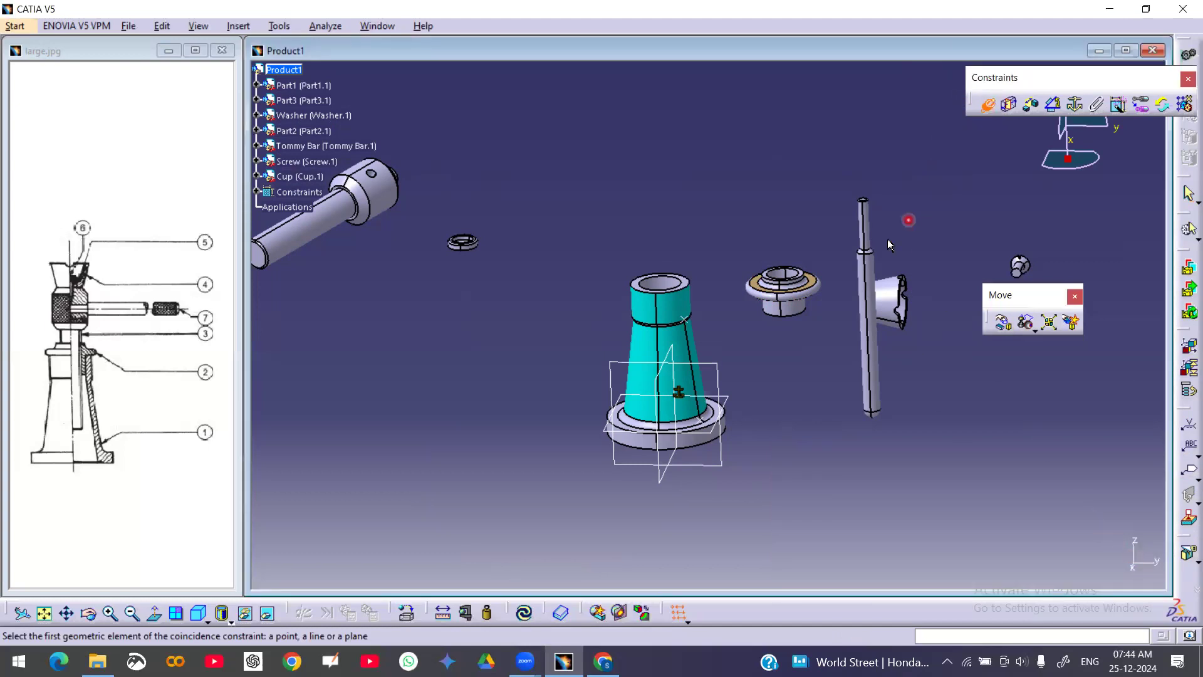
{"action": "left_click", "coordinate": [676, 306]}
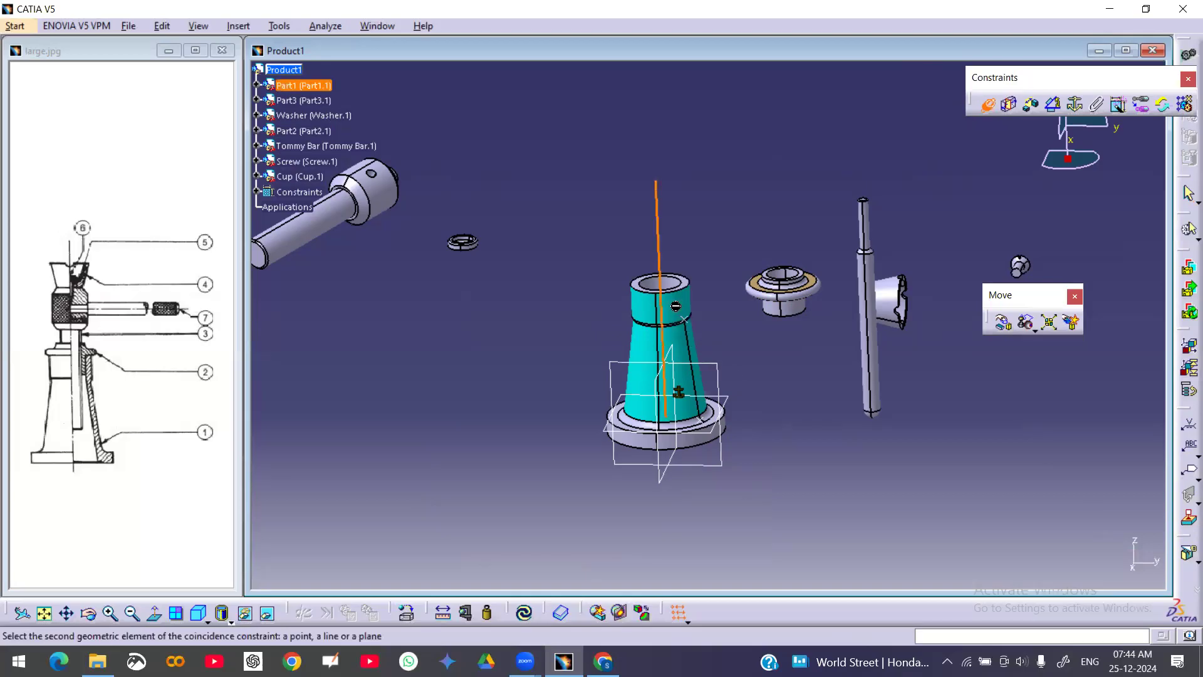
{"action": "left_click", "coordinate": [795, 315]}
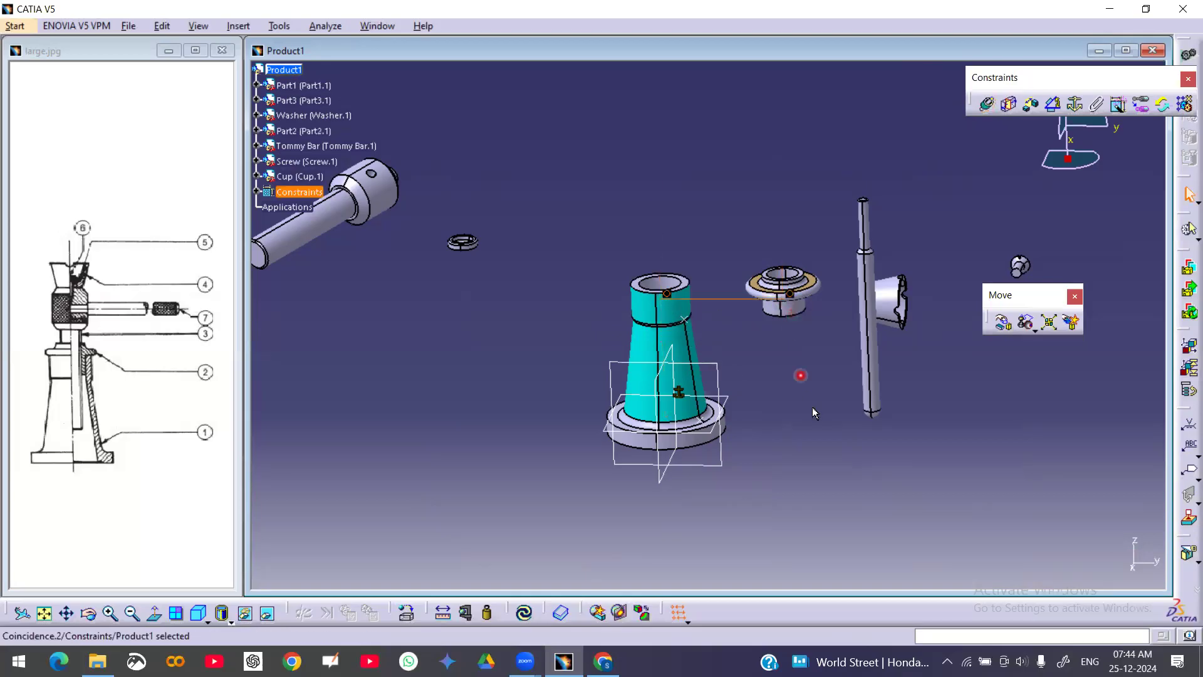
Add a coincidence constraint between the body's top face and the nut's underside with Opposite orientation
{"action": "middle_click_drag", "start_coordinate": [778, 433], "coordinate": [817, 314]}
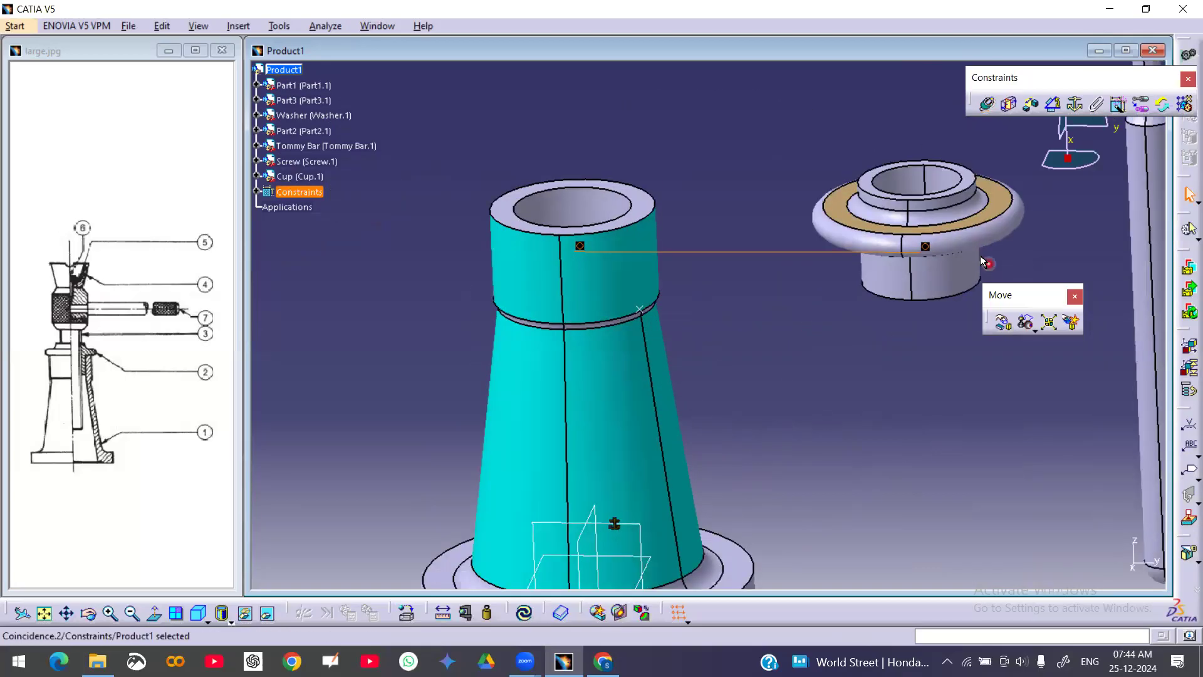
{"action": "left_click", "coordinate": [928, 247]}
{"action": "left_click", "coordinate": [810, 383]}
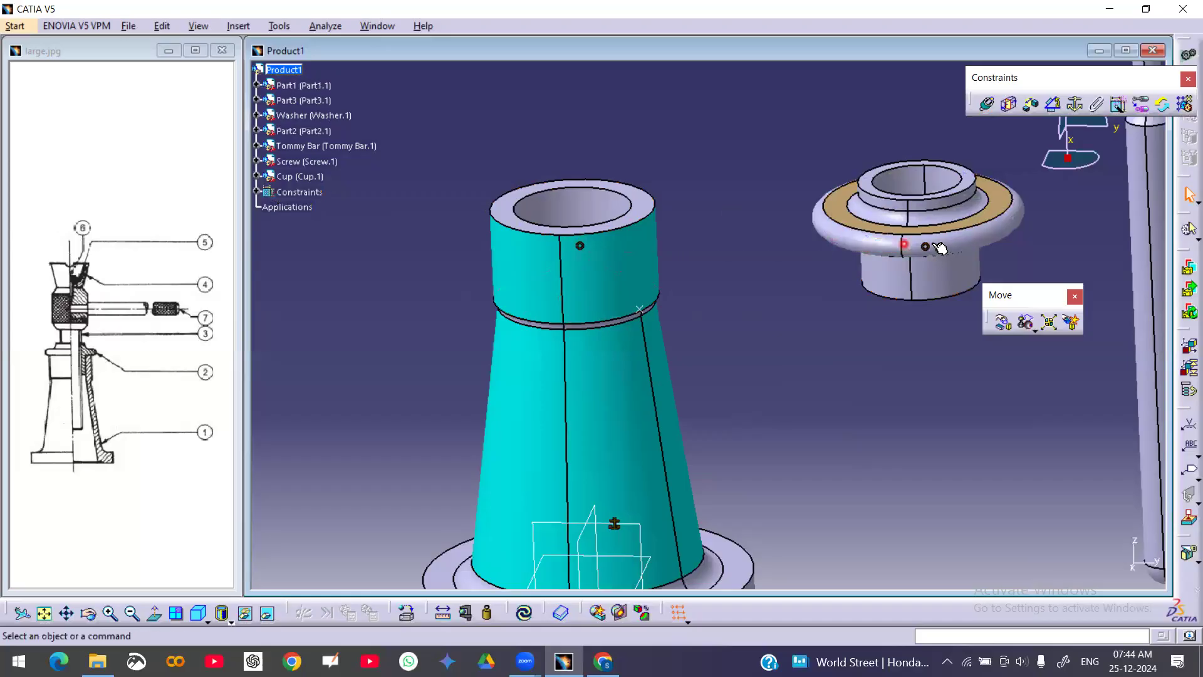
{"action": "left_click", "coordinate": [255, 192]}
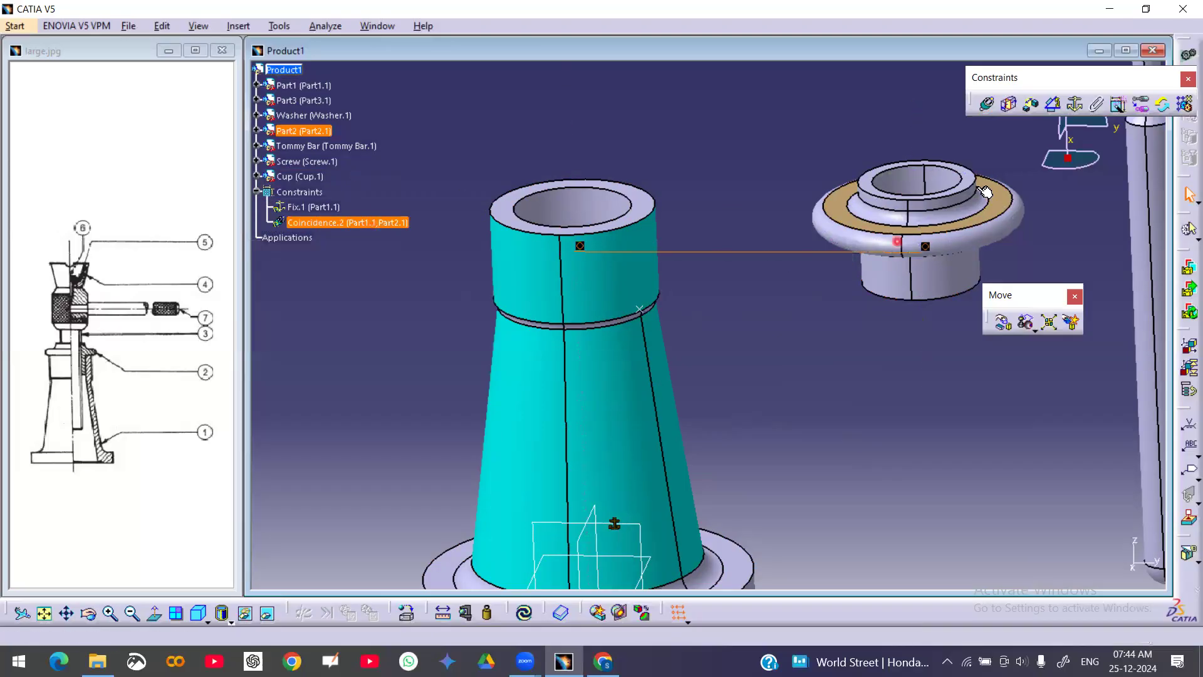
{"action": "middle_click_drag", "start_coordinate": [690, 182], "coordinate": [652, 274]}
{"action": "left_click", "coordinate": [980, 100]}
{"action": "left_click", "coordinate": [623, 293]}
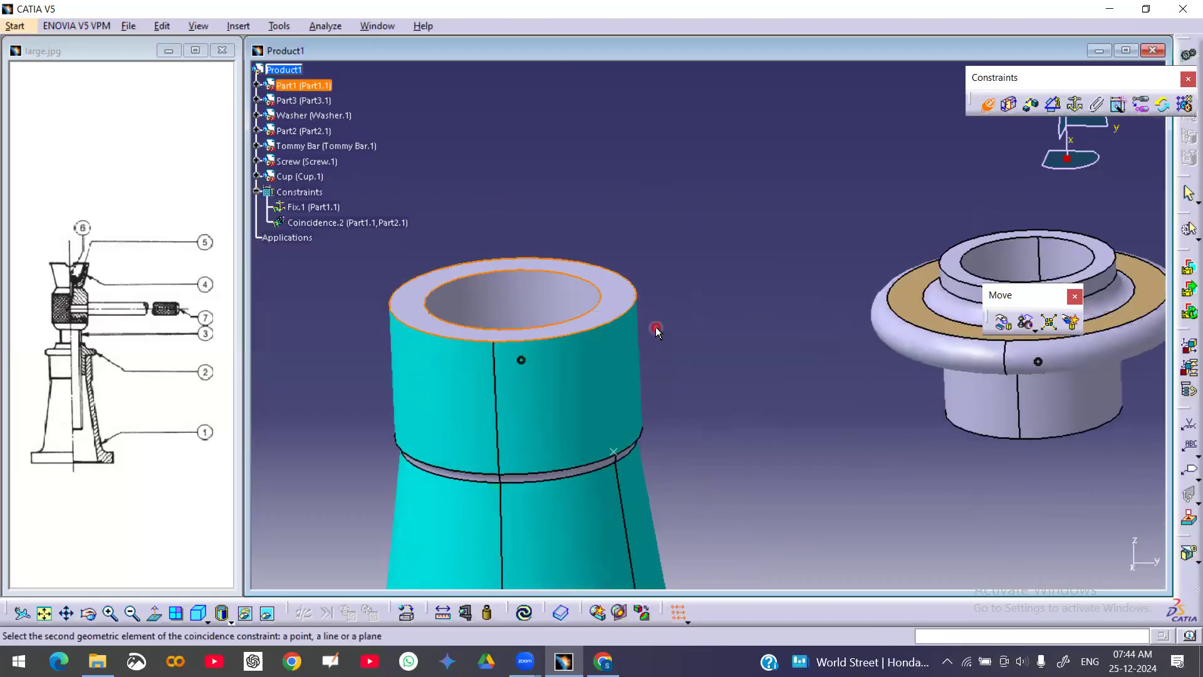
{"action": "middle_click_drag", "start_coordinate": [1000, 437], "coordinate": [683, 298]}
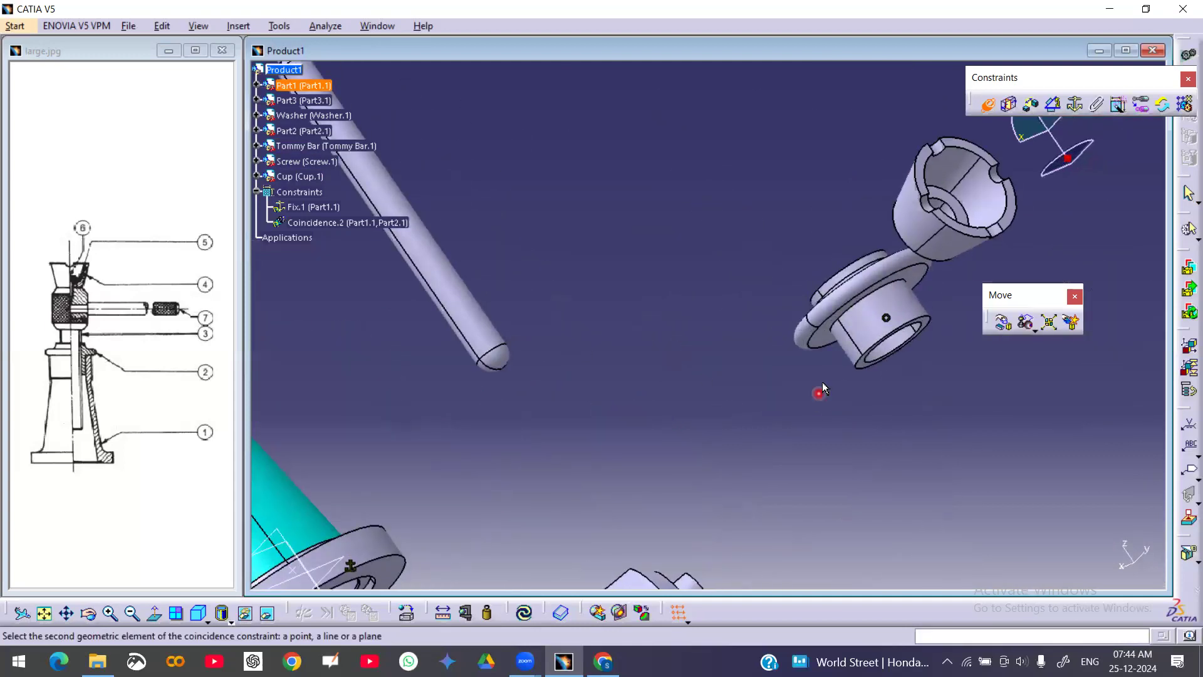
{"action": "left_click", "coordinate": [820, 339]}
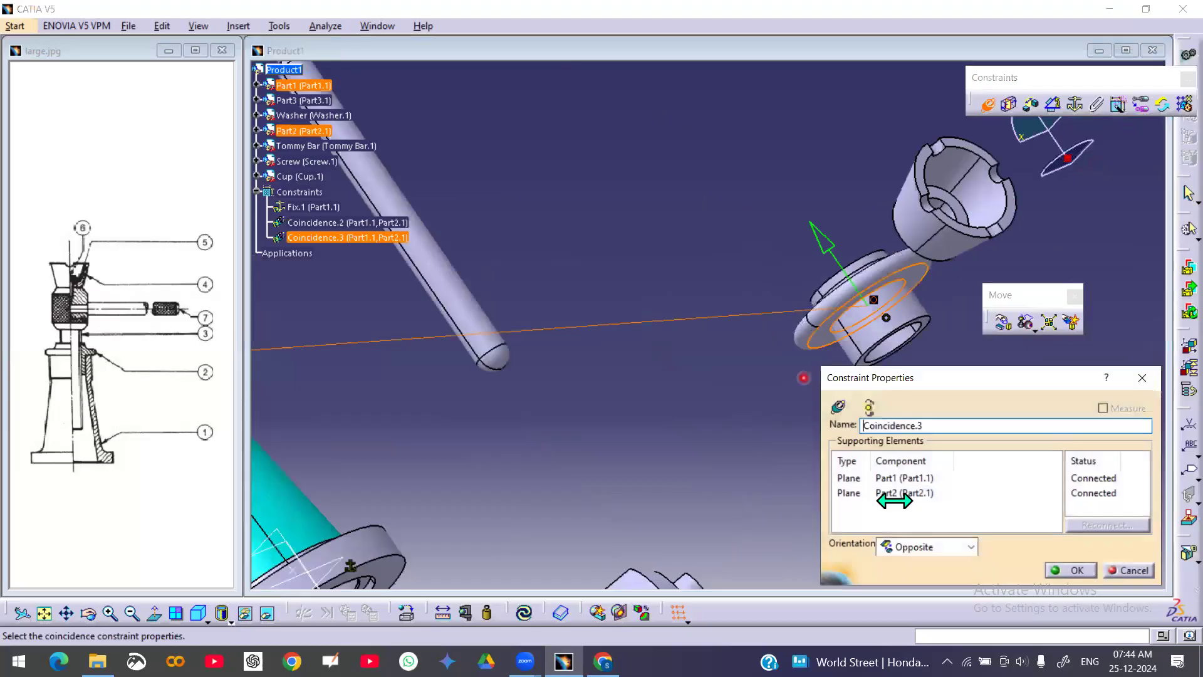
{"action": "left_click", "coordinate": [1071, 570]}
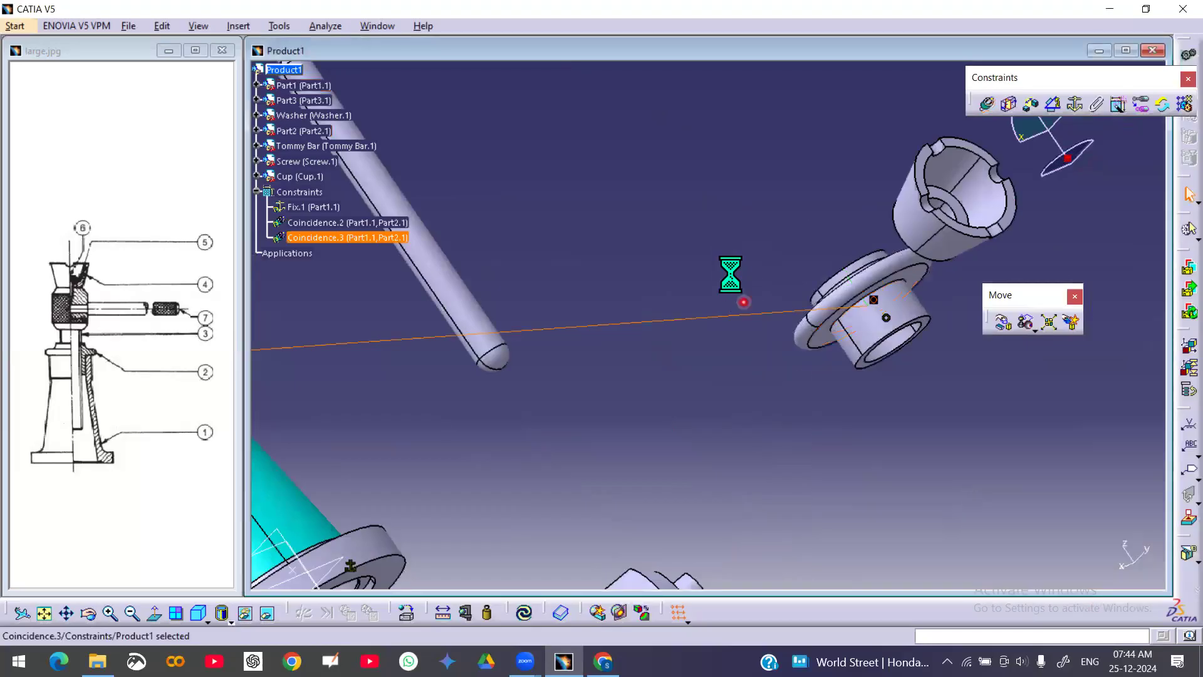
Update all constraints in the assembly
{"action": "middle_click_drag", "start_coordinate": [756, 217], "coordinate": [763, 495]}
{"action": "middle_click_drag", "start_coordinate": [634, 374], "coordinate": [701, 378]}
{"action": "scroll", "coordinate": [702, 378], "scroll_direction": "down", "scroll_amount": 1}
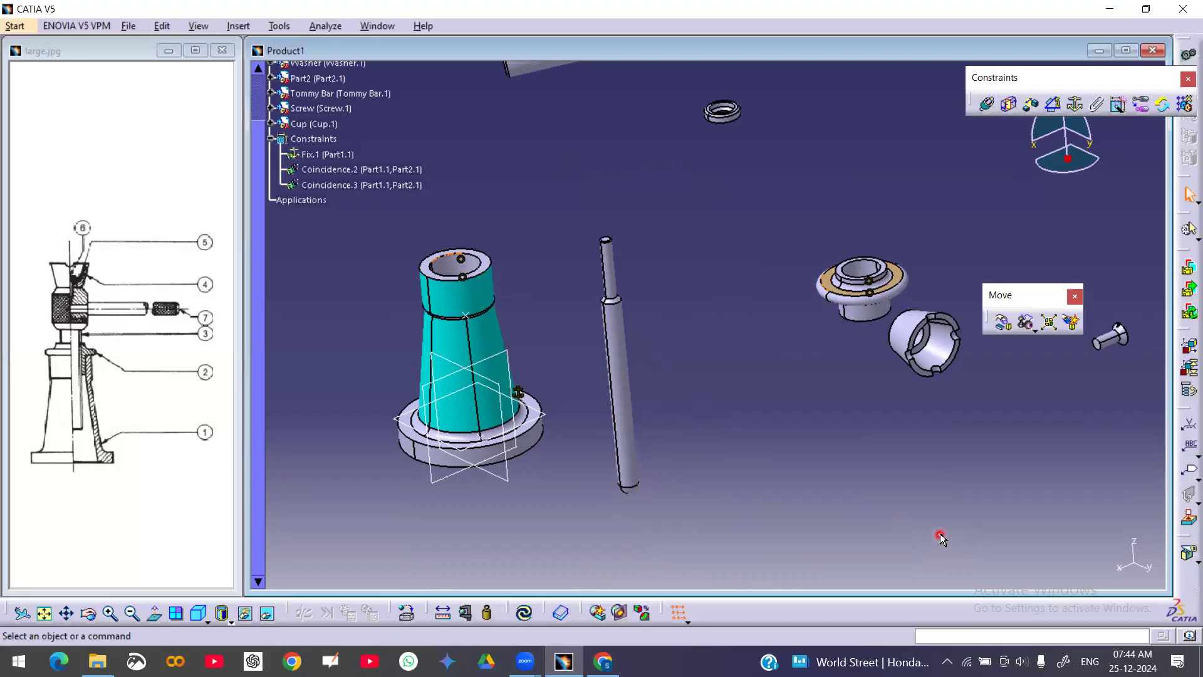
{"action": "left_click", "coordinate": [525, 613]}
{"action": "left_click", "coordinate": [525, 613]}
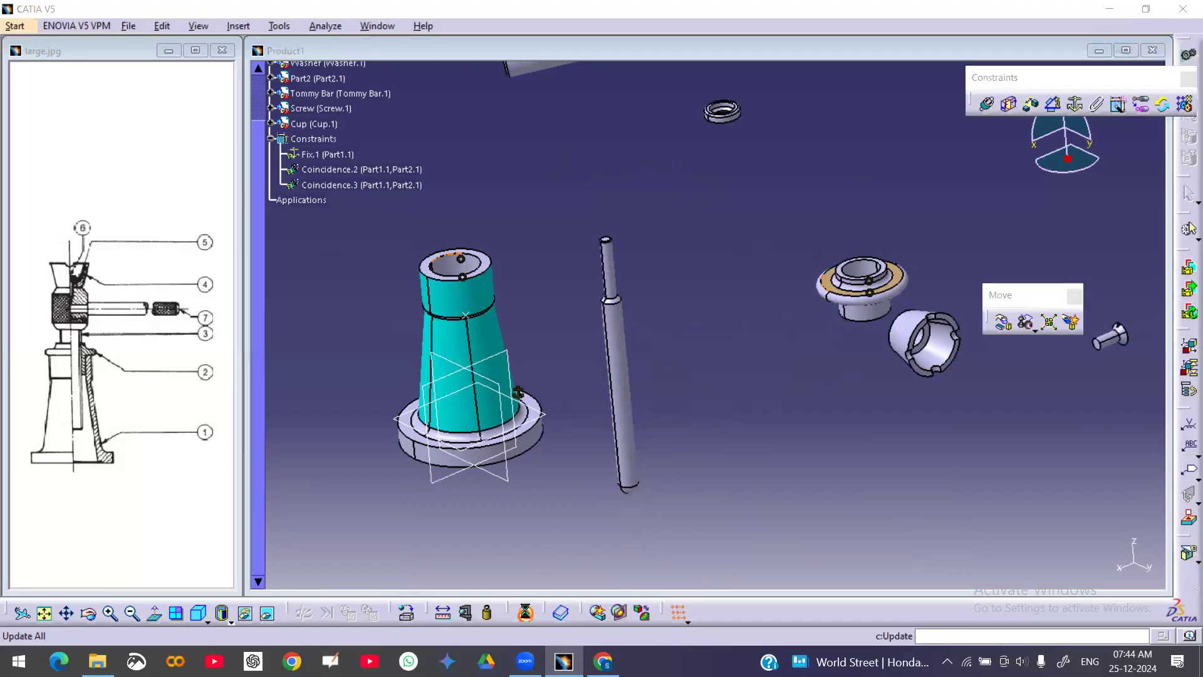
Move the tommy bar further away from the body with the Manipulation tool, confirming each move
{"action": "middle_click_drag", "start_coordinate": [680, 464], "coordinate": [734, 399]}
{"action": "left_click", "coordinate": [1004, 322]}
{"action": "left_click_drag", "start_coordinate": [779, 376], "coordinate": [979, 312]}
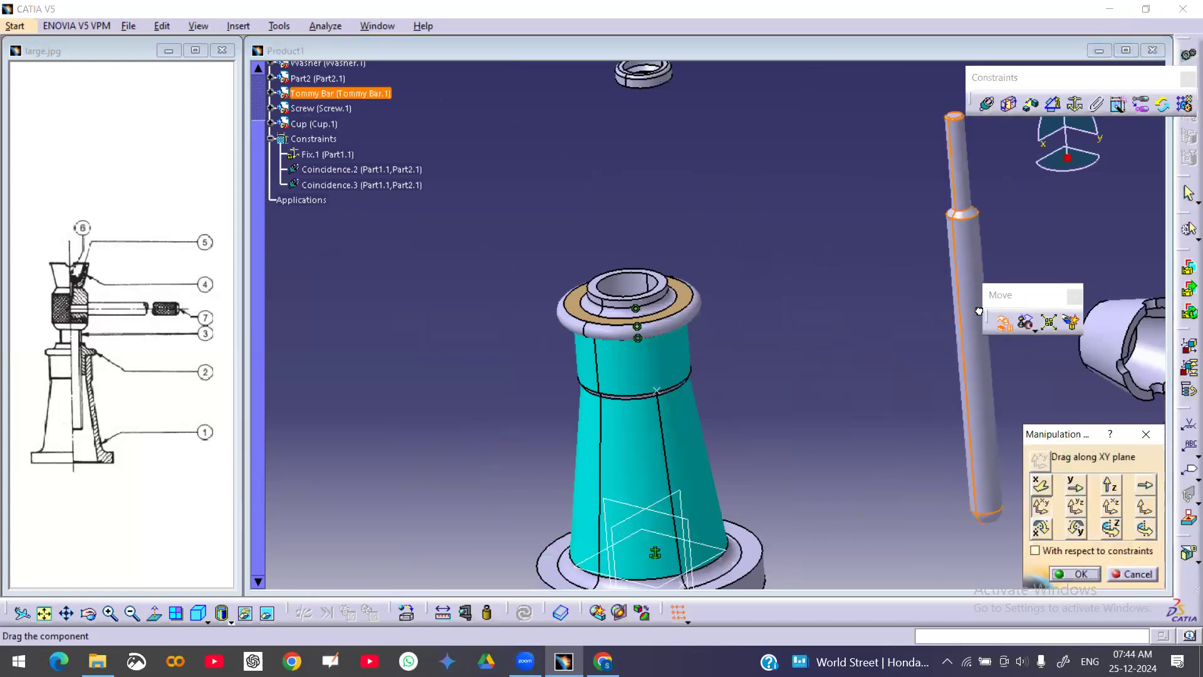
{"action": "left_click", "coordinate": [1076, 574]}
{"action": "middle_click", "coordinate": [758, 349]}
{"action": "middle_click_drag", "start_coordinate": [753, 400], "coordinate": [580, 255]}
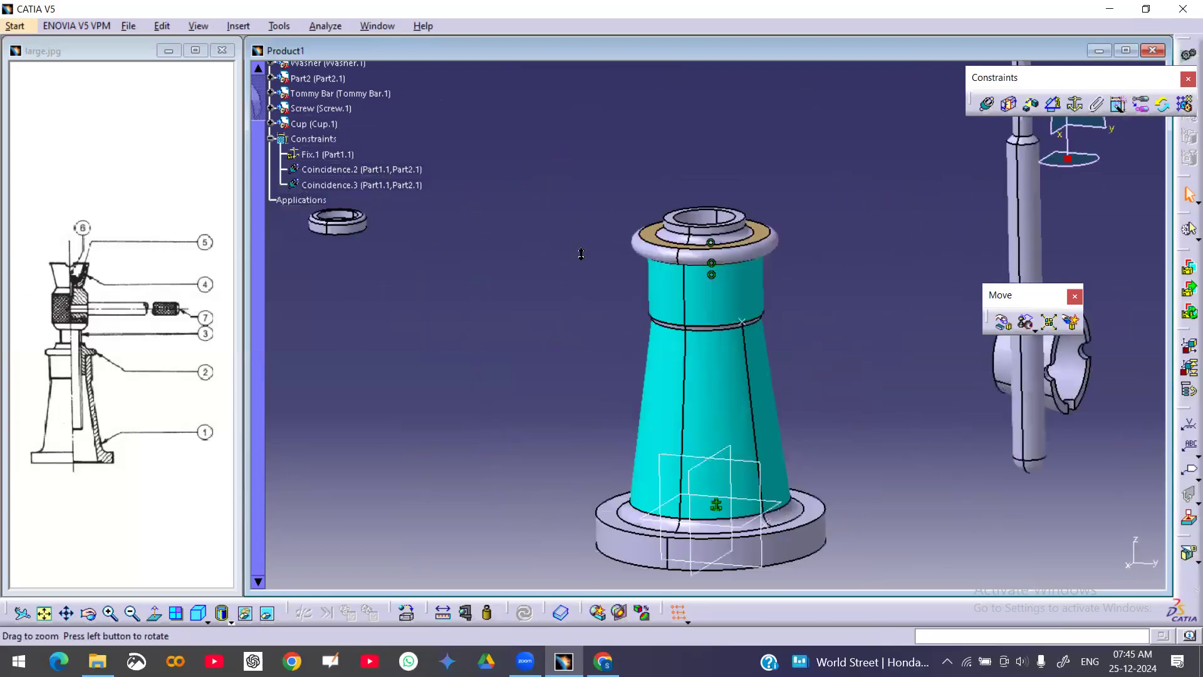
{"action": "left_click", "coordinate": [1018, 323]}
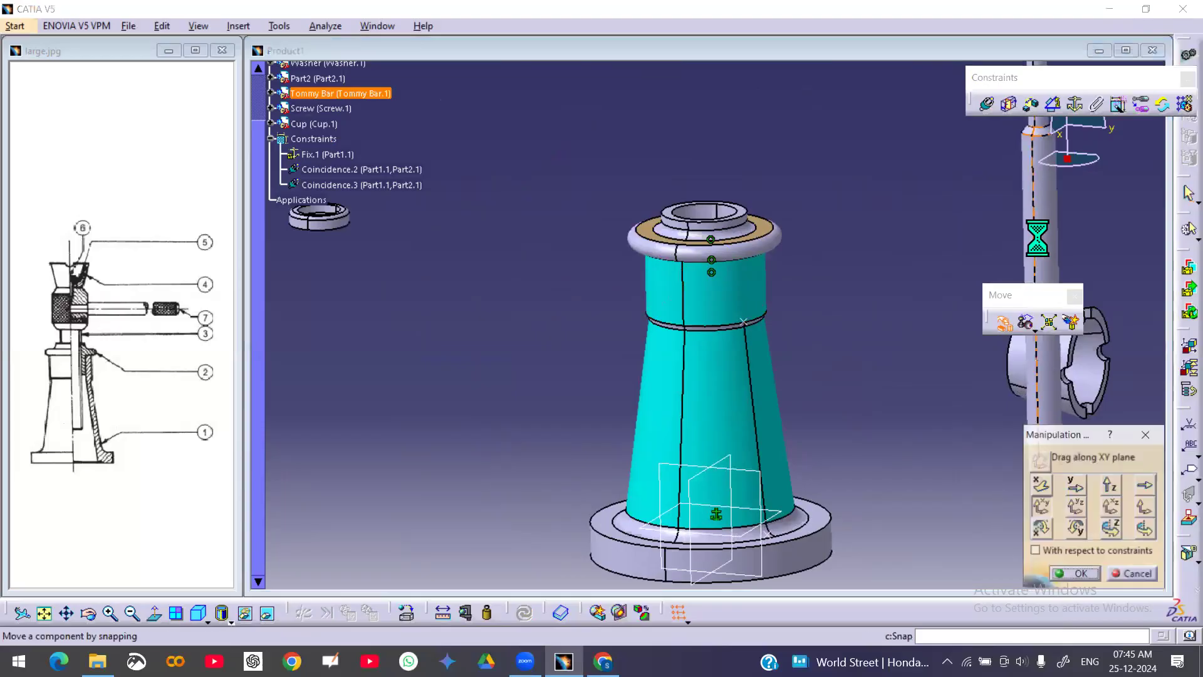
{"action": "left_click_drag", "start_coordinate": [1035, 235], "coordinate": [1192, 199]}
{"action": "left_click_drag", "start_coordinate": [1094, 377], "coordinate": [1169, 112]}
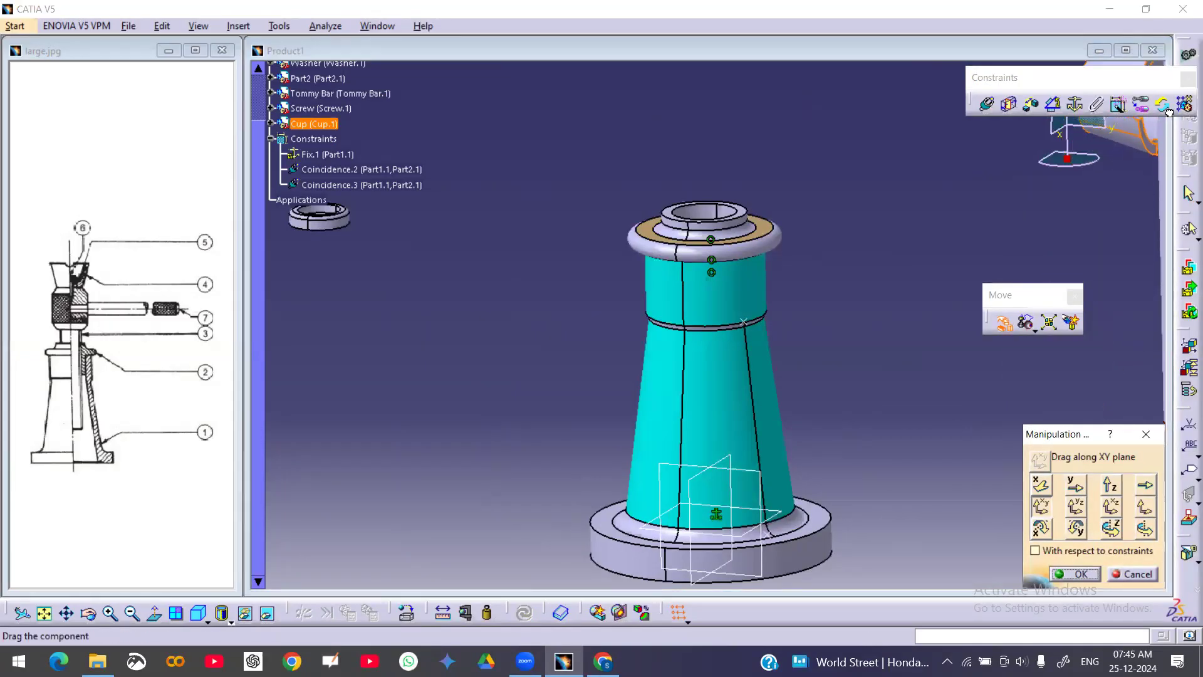
{"action": "left_click", "coordinate": [1075, 574]}
Check the nut's component degrees of freedom
{"action": "middle_click_drag", "start_coordinate": [789, 370], "coordinate": [893, 332]}
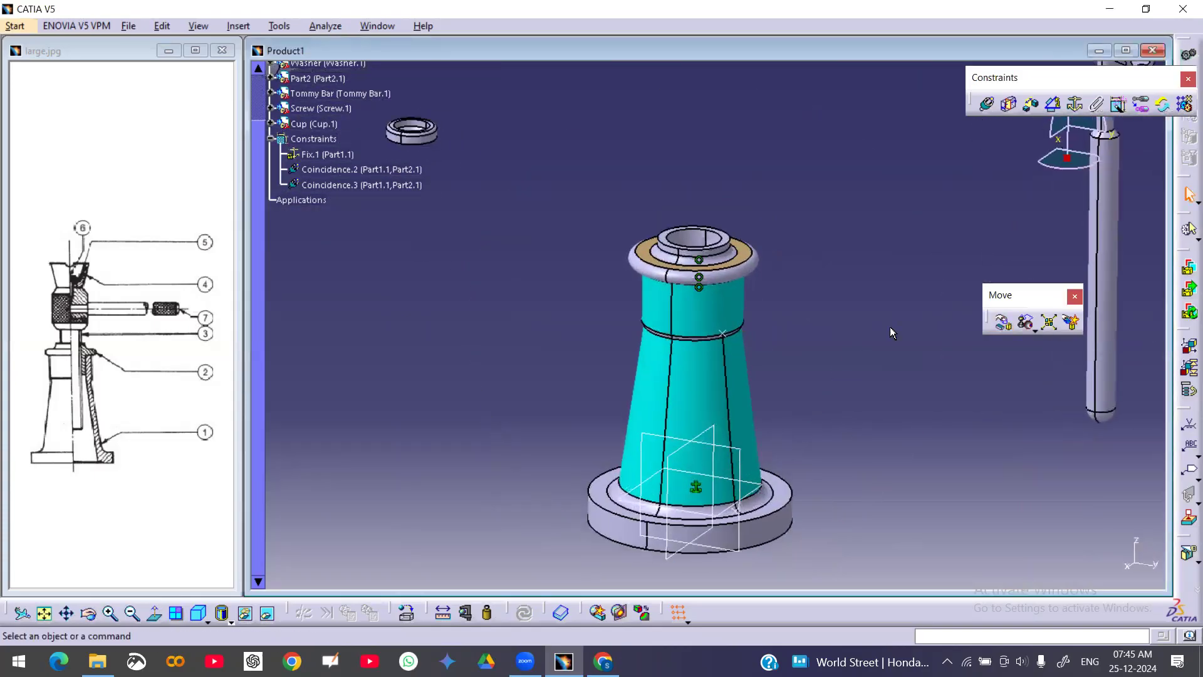
{"action": "right_click", "coordinate": [742, 269]}
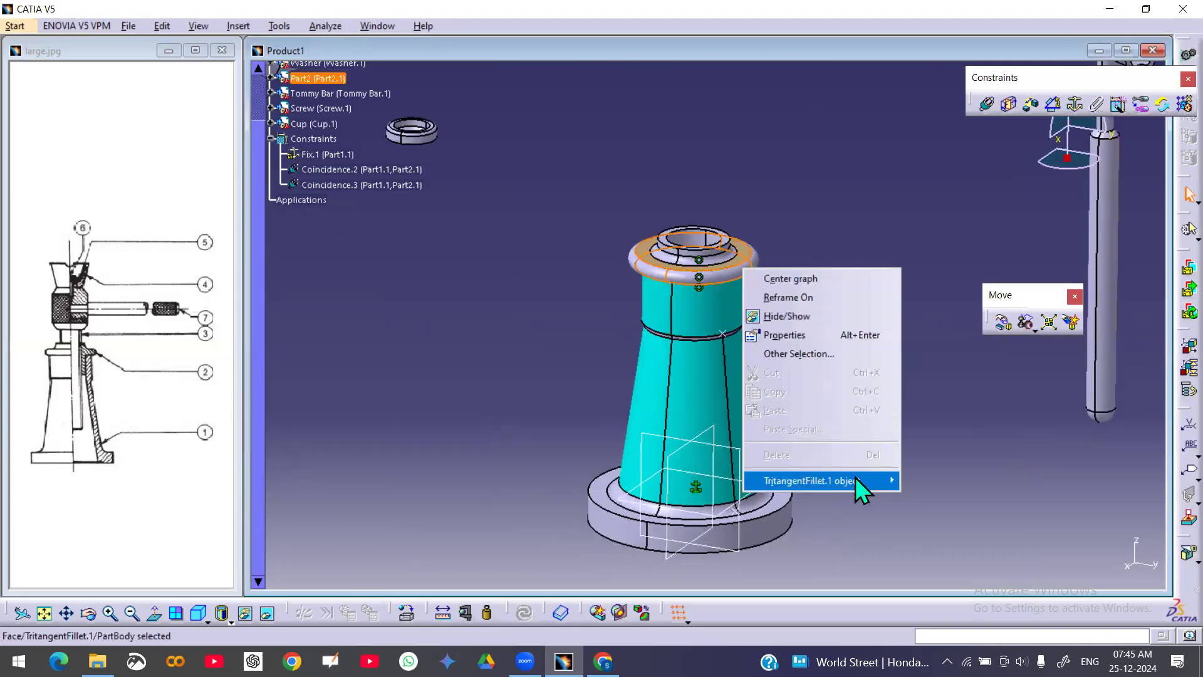
{"action": "left_click", "coordinate": [837, 212]}
{"action": "scroll", "coordinate": [382, 188], "scroll_direction": "up", "scroll_amount": 3}
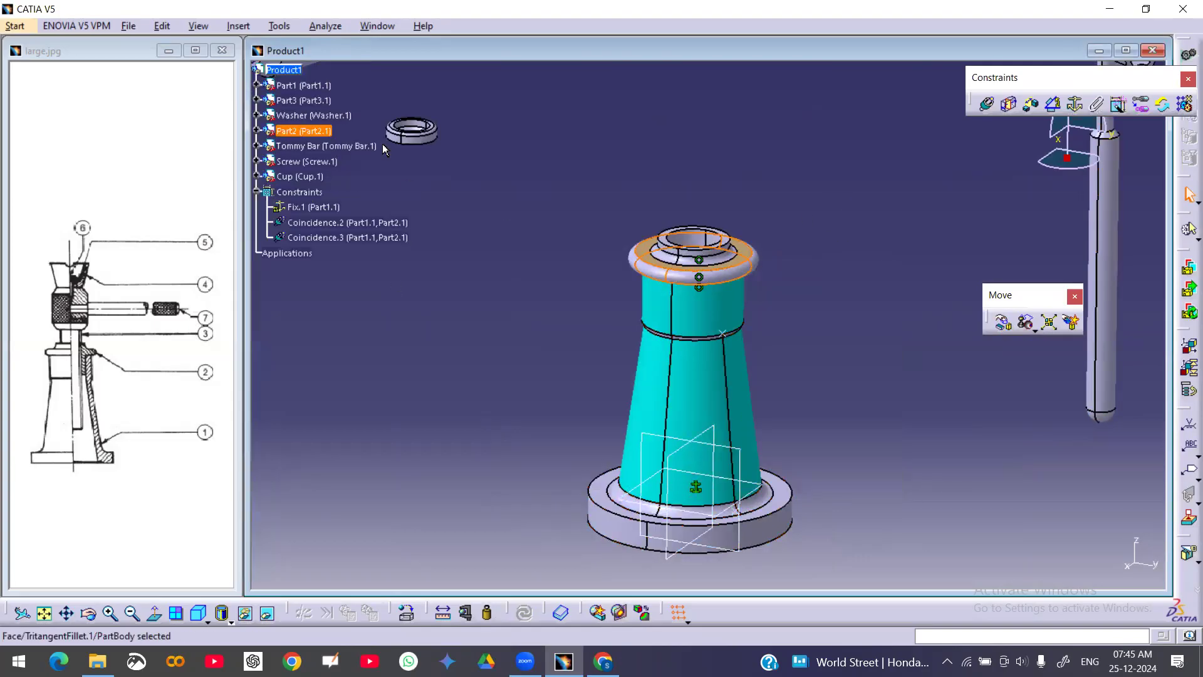
{"action": "right_click", "coordinate": [313, 130]}
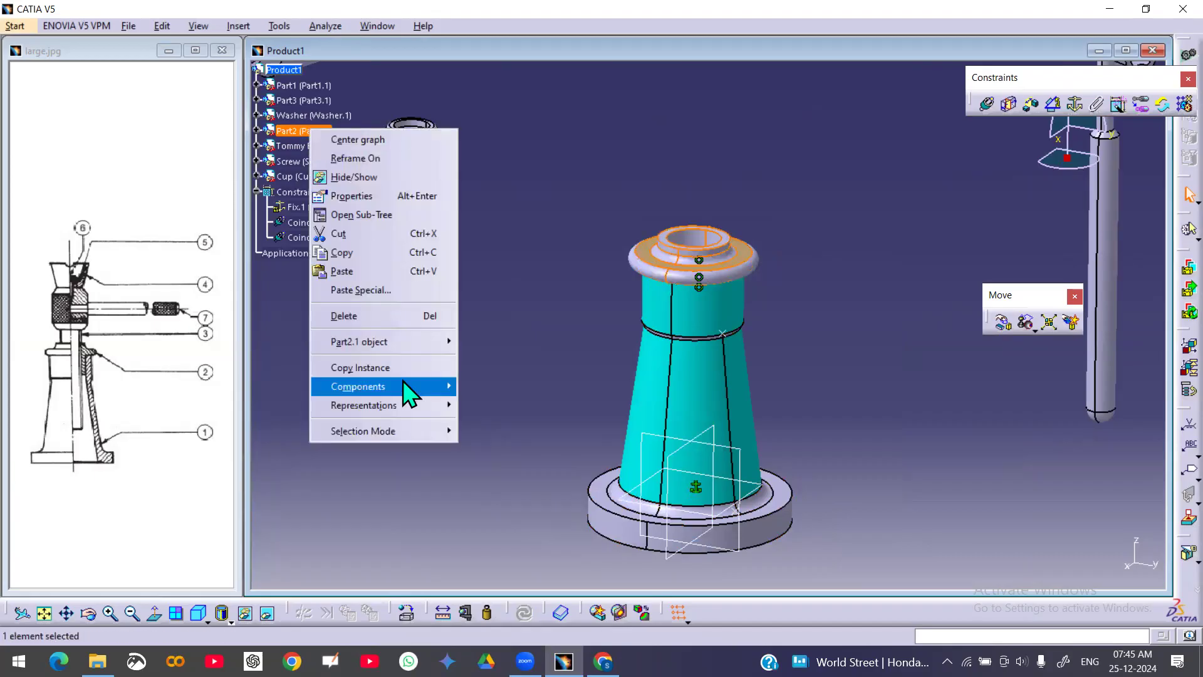
{"action": "mouse_move", "coordinate": [408, 356]}
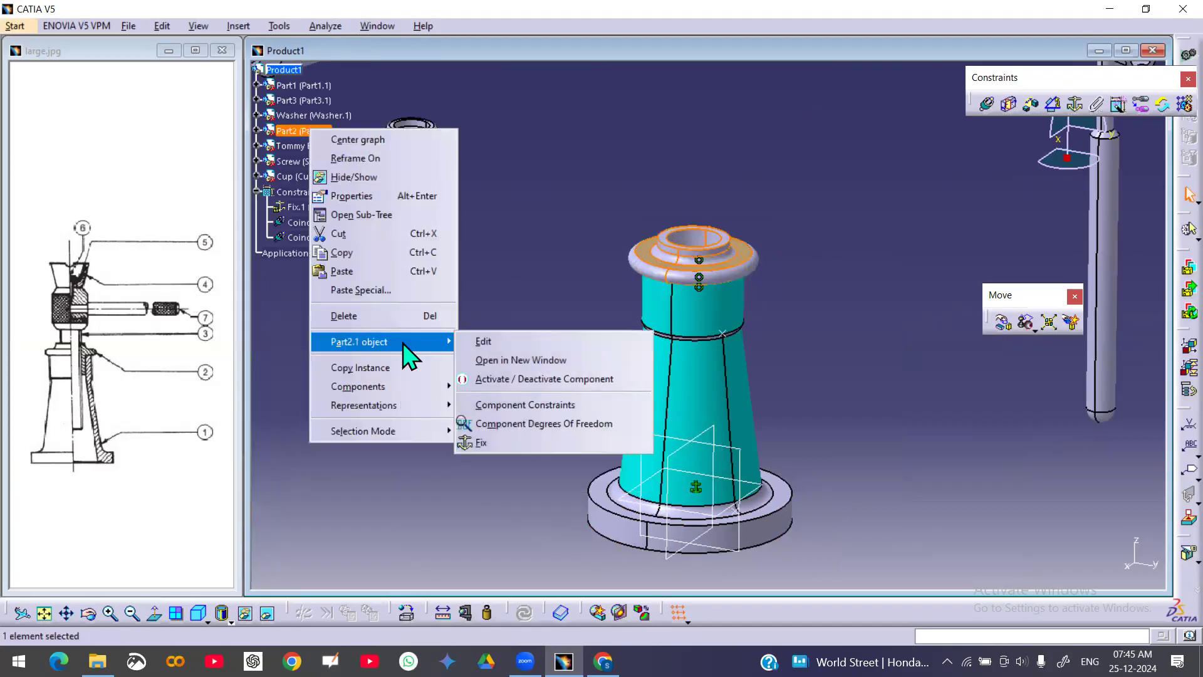
{"action": "left_click", "coordinate": [538, 422]}
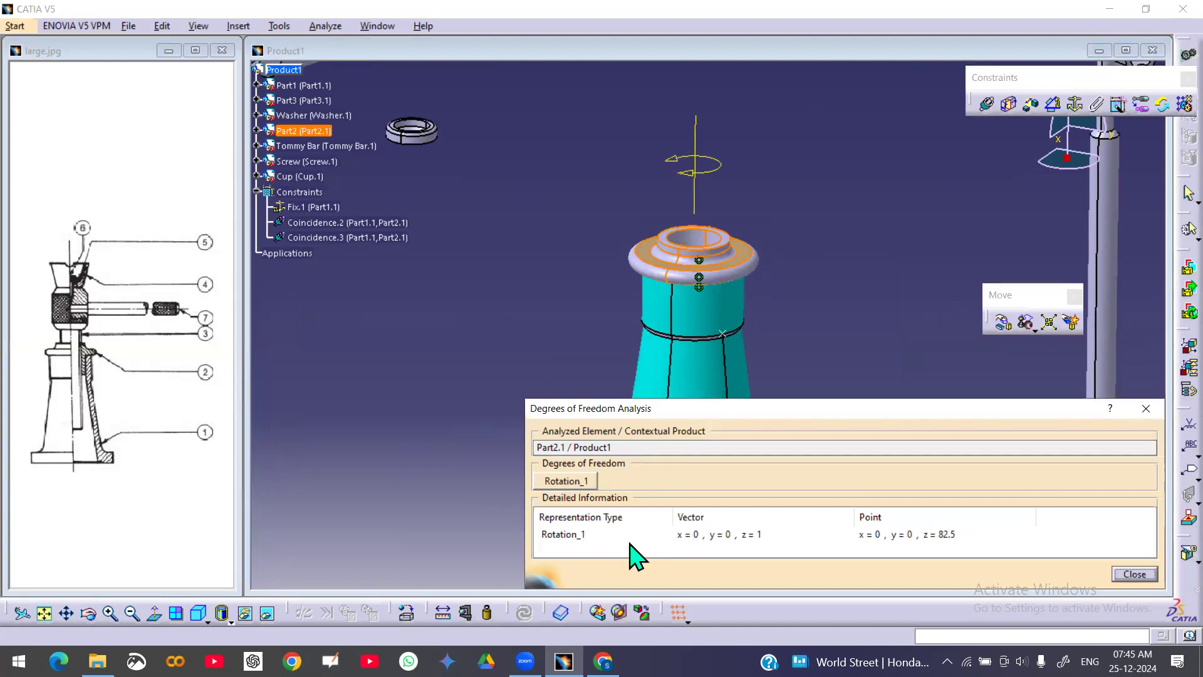
{"action": "left_click", "coordinate": [565, 537]}
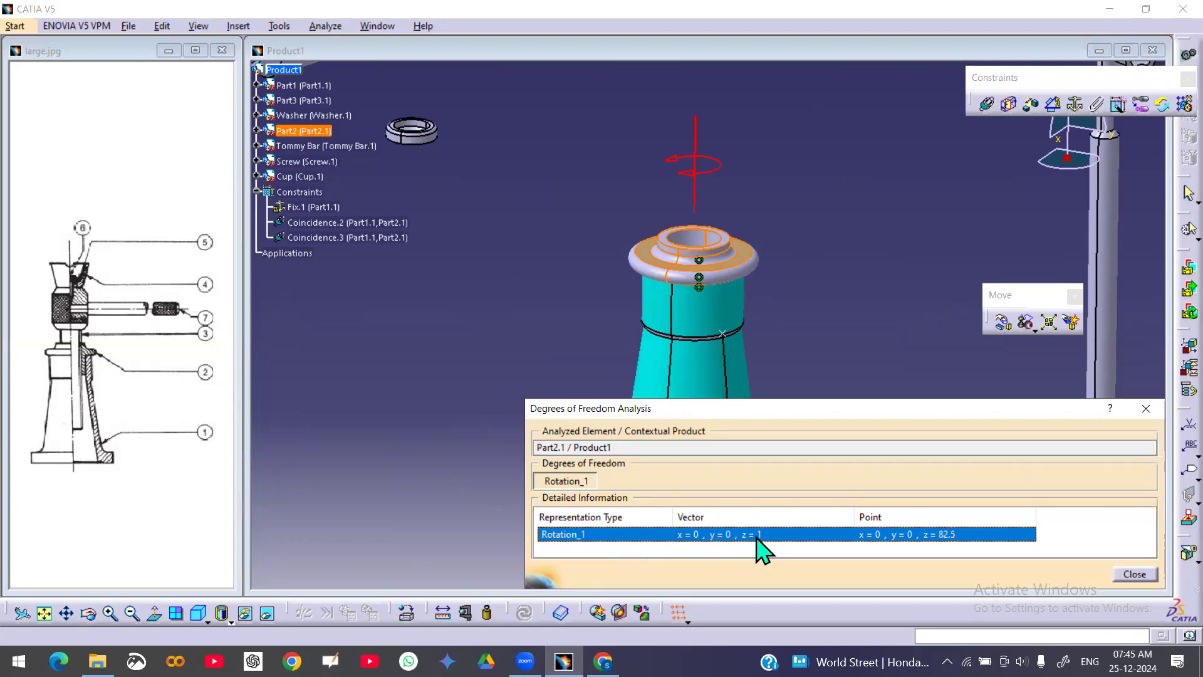
{"action": "left_click", "coordinate": [1135, 574]}
Rotate the nut around the Z axis with the Manipulation tool and confirm
{"action": "left_click", "coordinate": [1005, 323]}
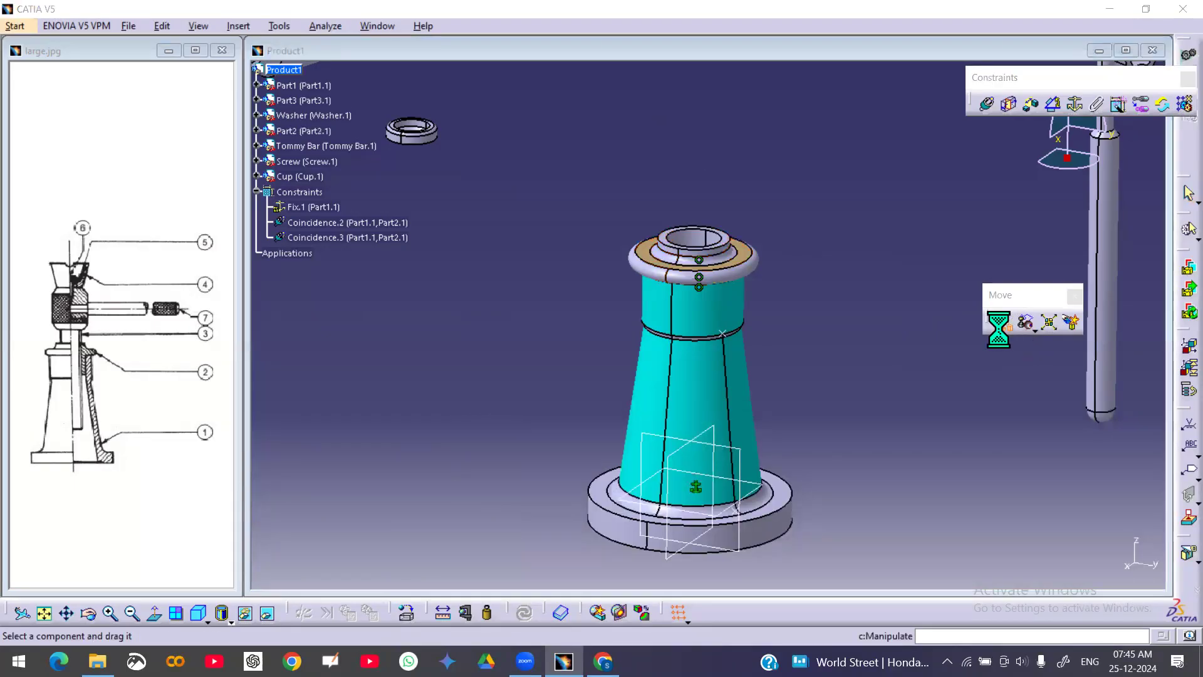
{"action": "left_click", "coordinate": [1111, 528]}
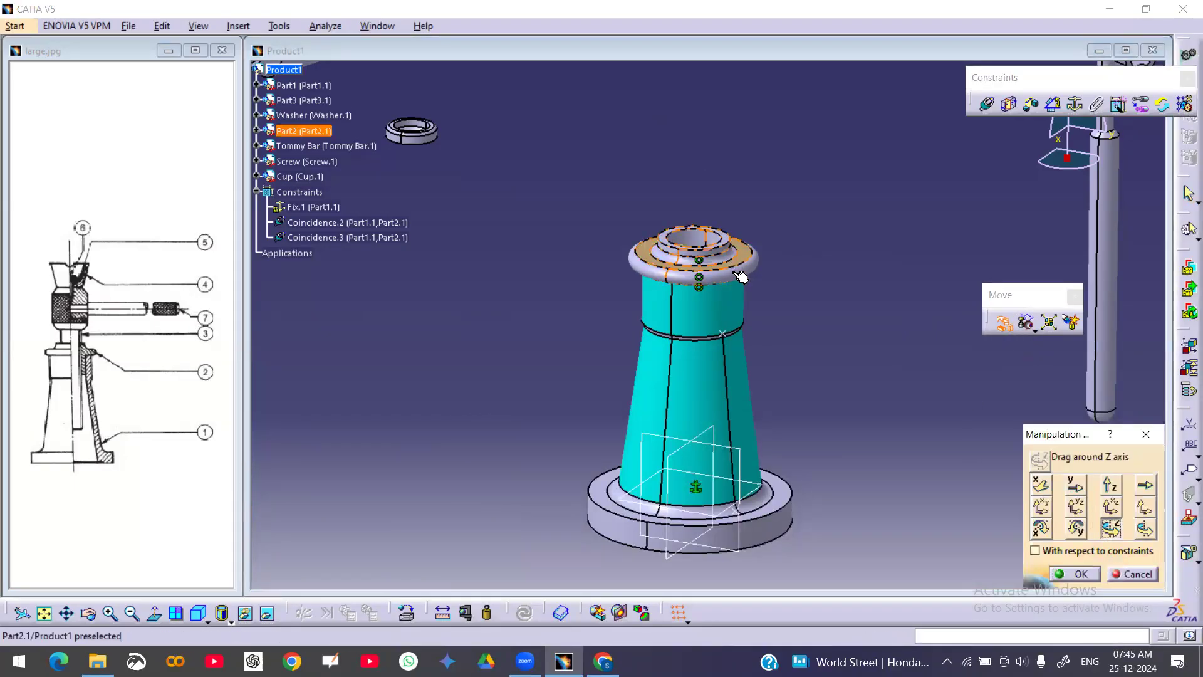
{"action": "left_click_drag", "start_coordinate": [740, 276], "coordinate": [759, 255]}
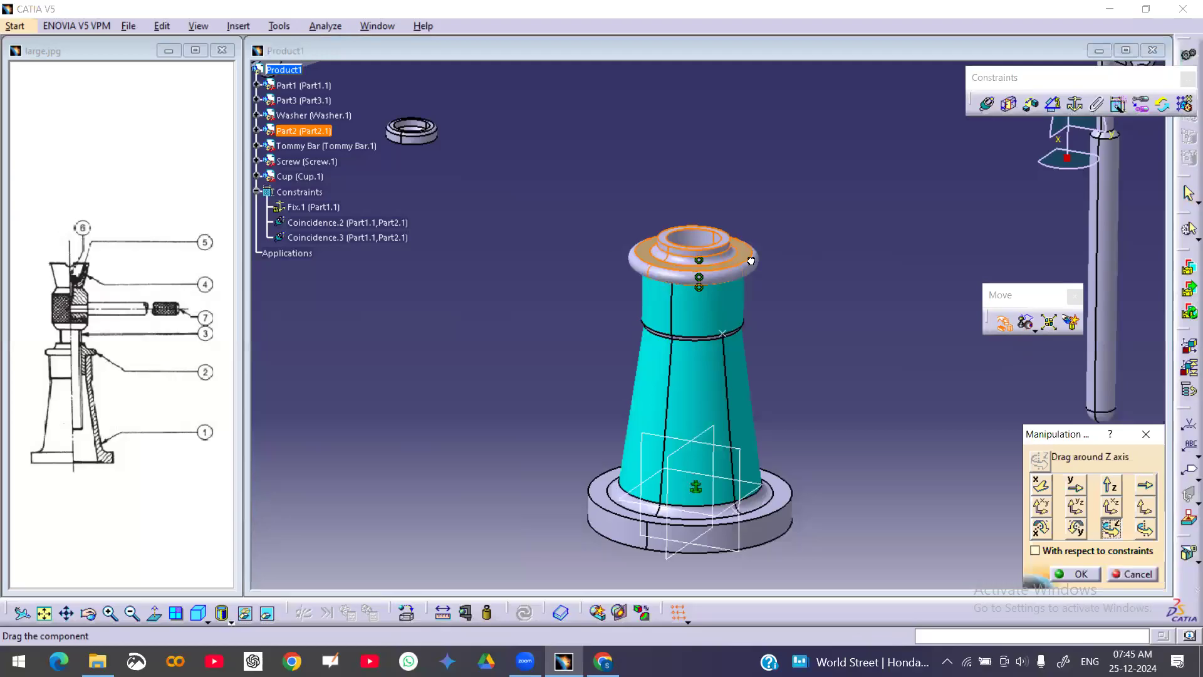
{"action": "left_click_drag", "start_coordinate": [702, 199], "coordinate": [701, 202]}
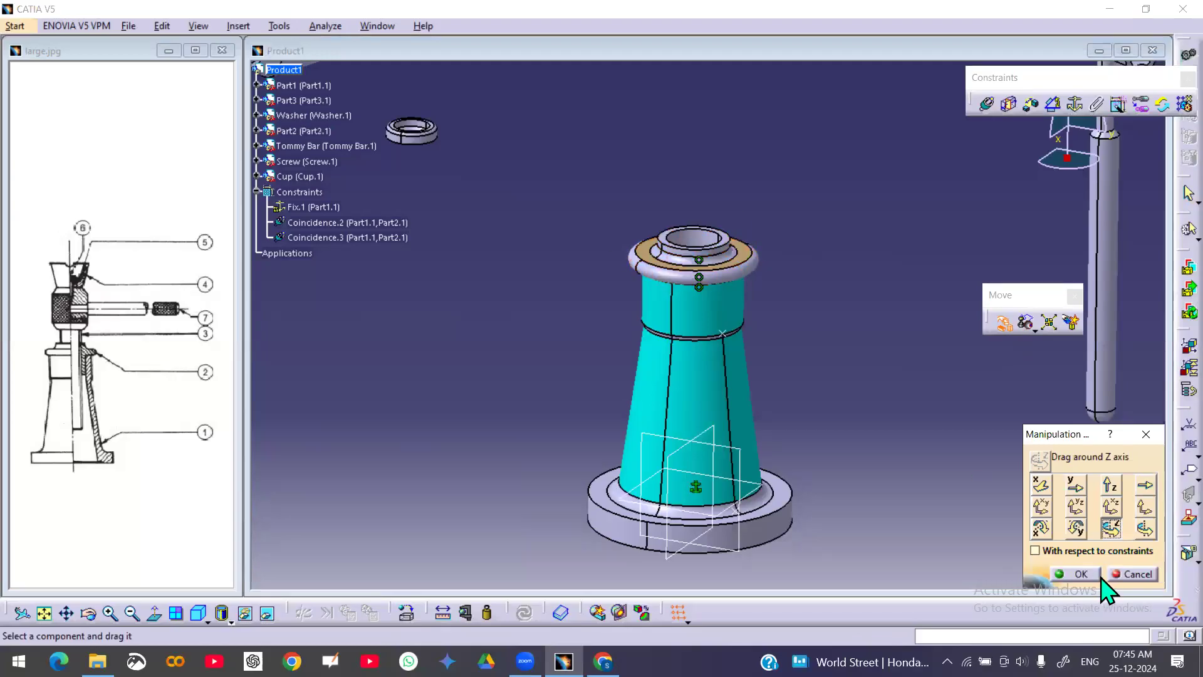
{"action": "left_click", "coordinate": [1079, 574]}
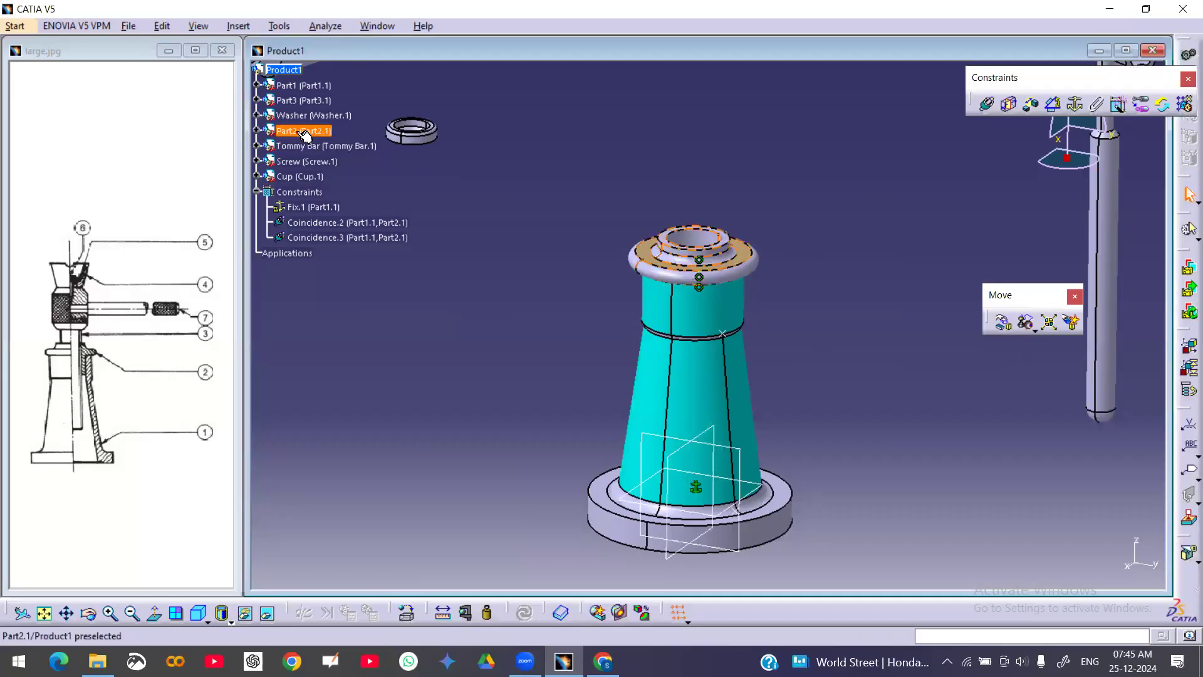
Expand the nut in the tree and show its yz plane
{"action": "left_click", "coordinate": [257, 130]}
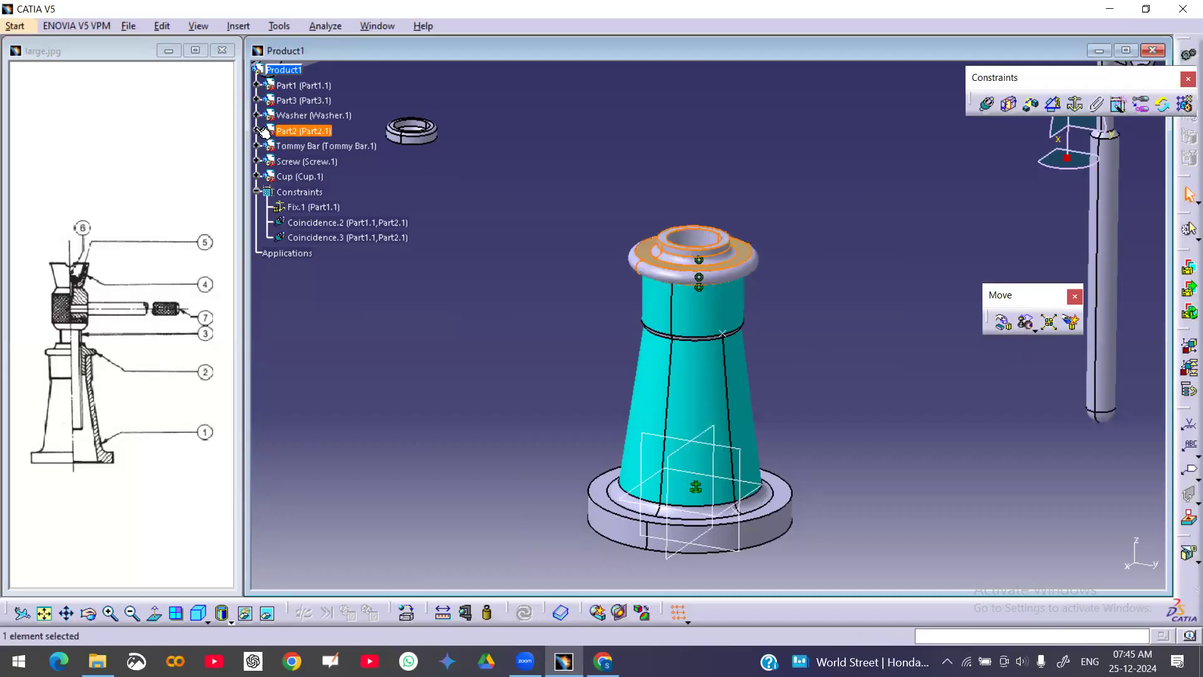
{"action": "left_click", "coordinate": [269, 146]}
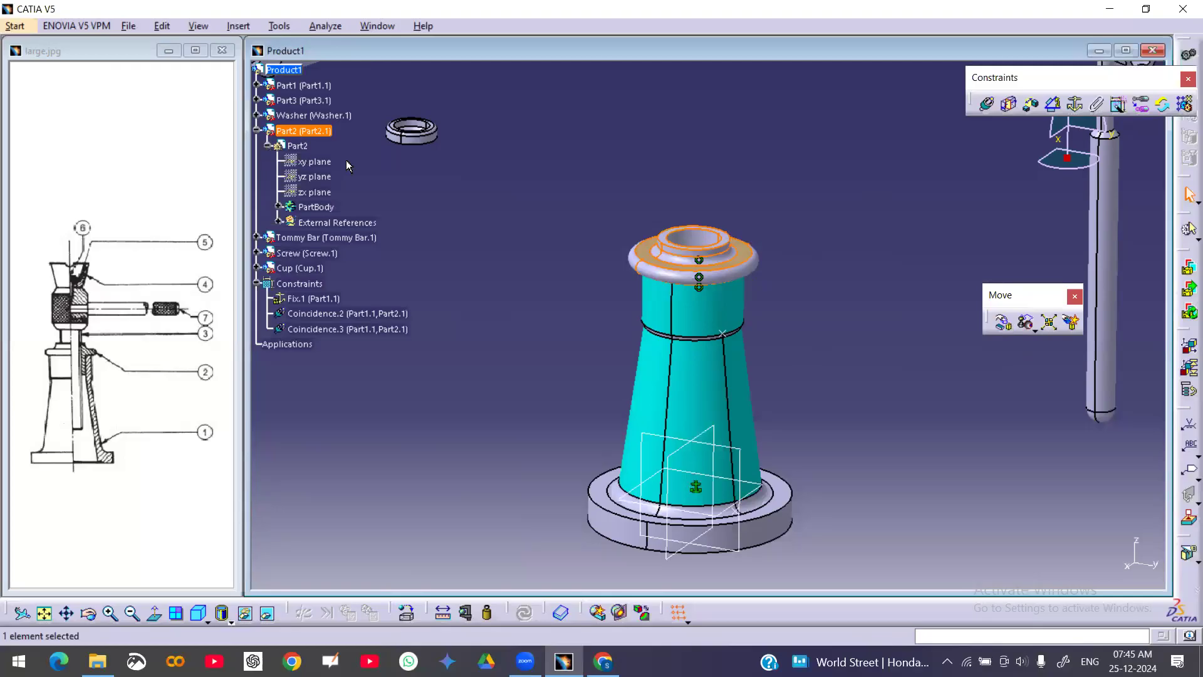
{"action": "left_click", "coordinate": [323, 162]}
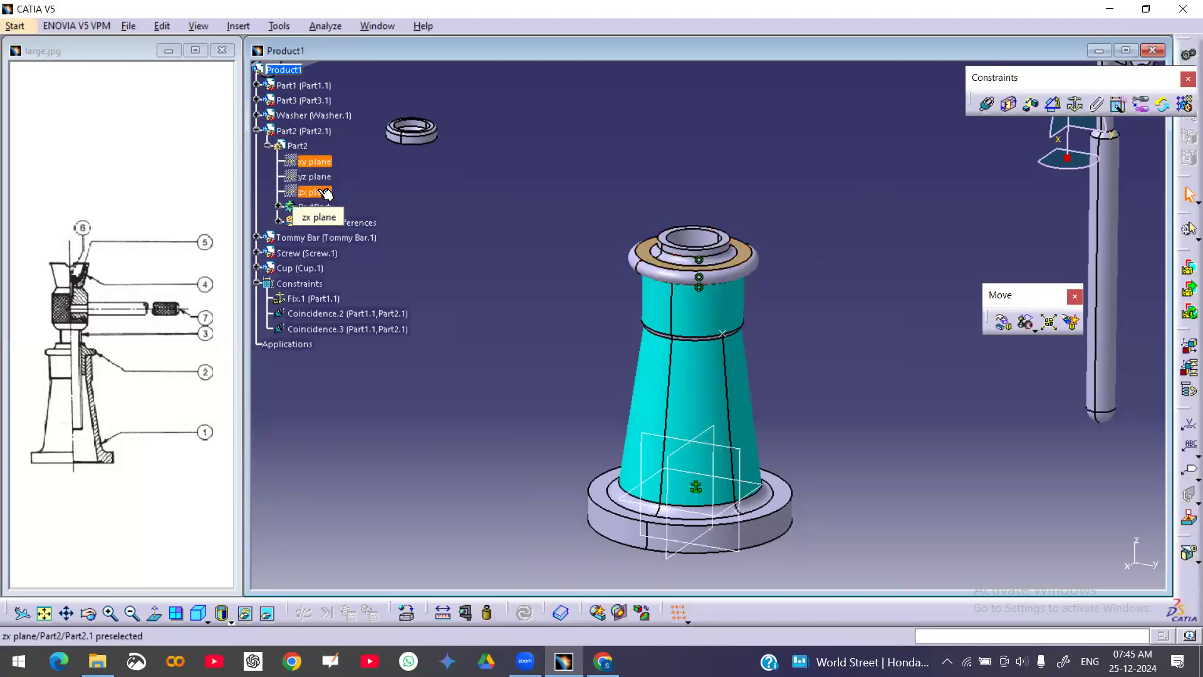
{"action": "right_click", "coordinate": [322, 180]}
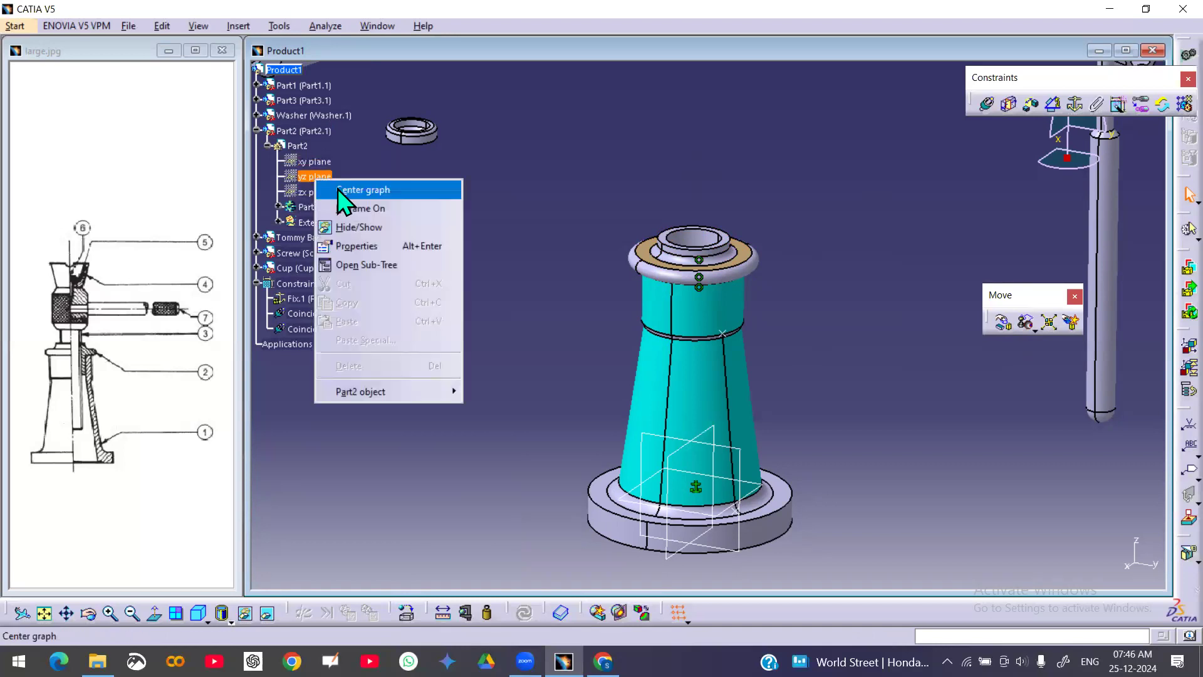
{"action": "left_click", "coordinate": [359, 227]}
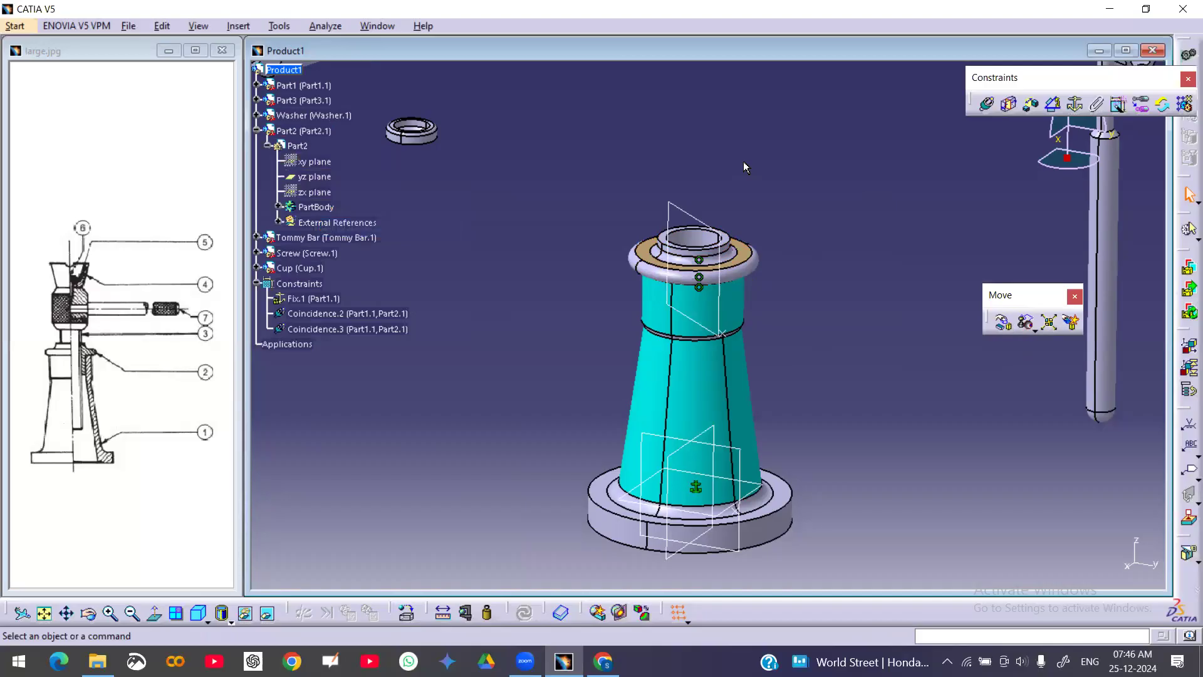
Constrain the nut's yz plane parallel to the body's plane using the Angle Constraint tool
{"action": "left_click", "coordinate": [1054, 103]}
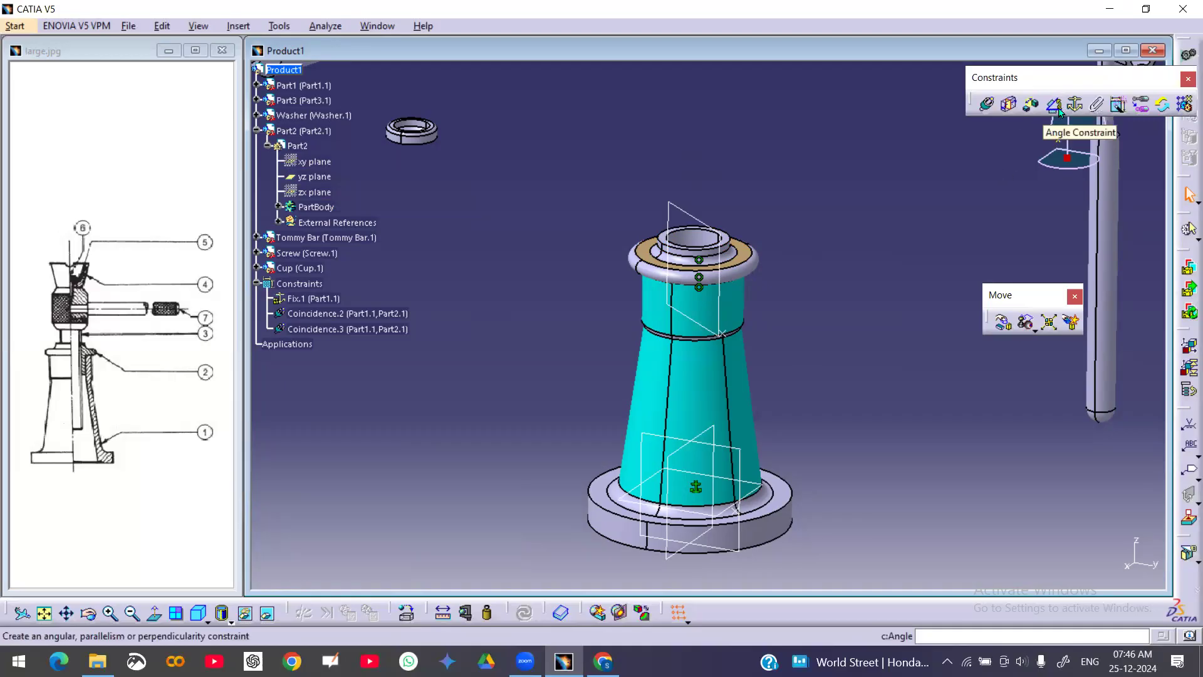
{"action": "left_click", "coordinate": [1056, 105]}
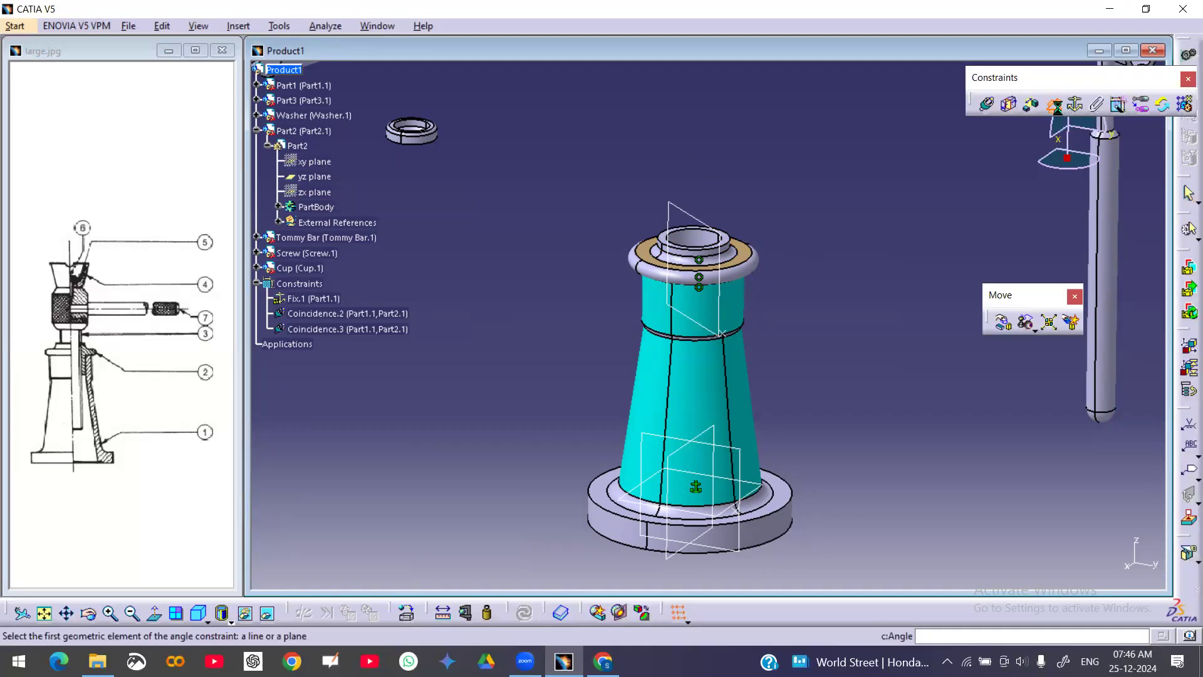
{"action": "left_click", "coordinate": [698, 217]}
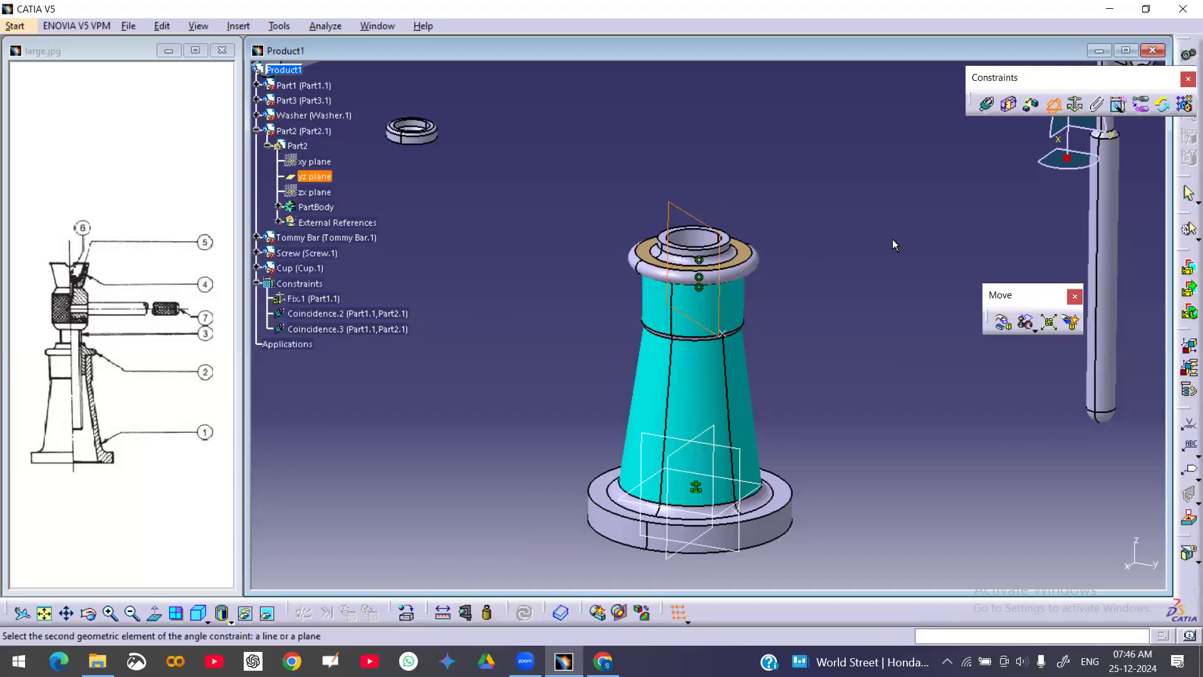
{"action": "left_click", "coordinate": [740, 454]}
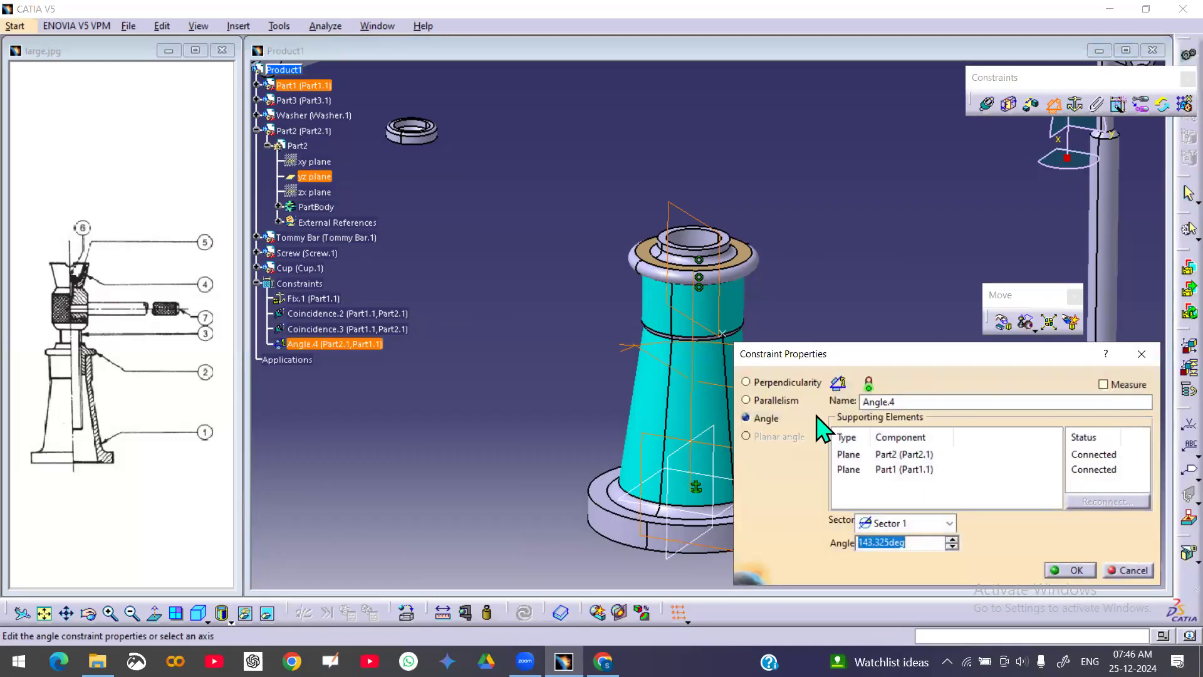
{"action": "left_click", "coordinate": [762, 402]}
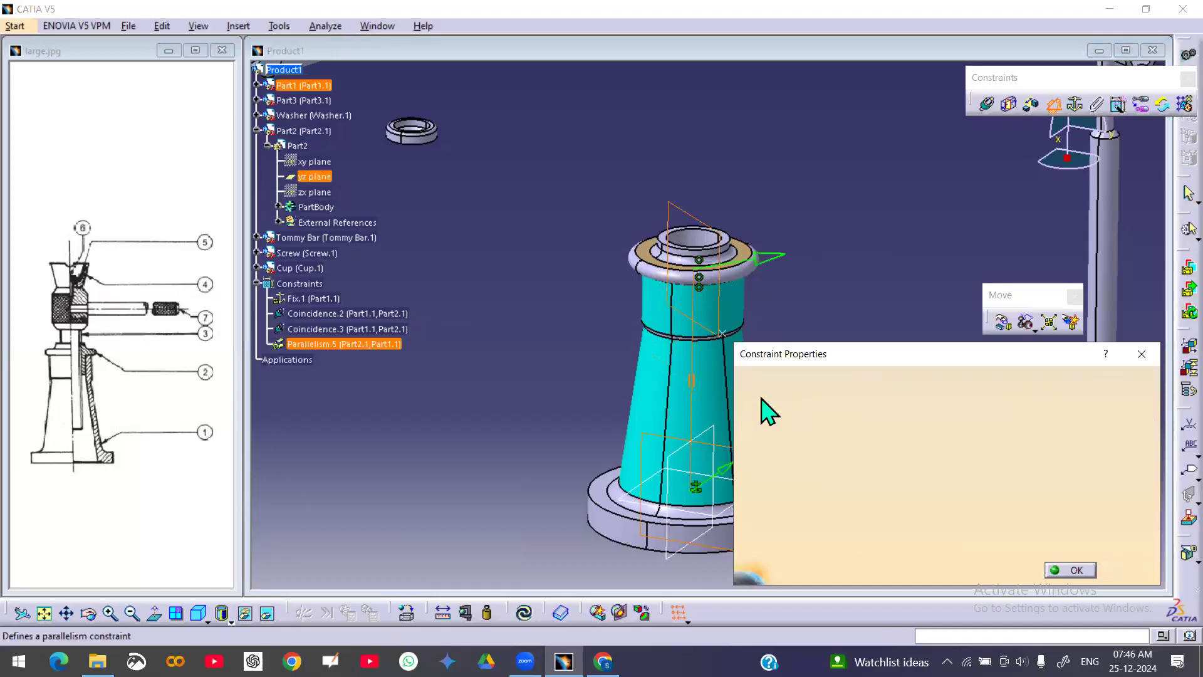
{"action": "left_click", "coordinate": [1069, 568]}
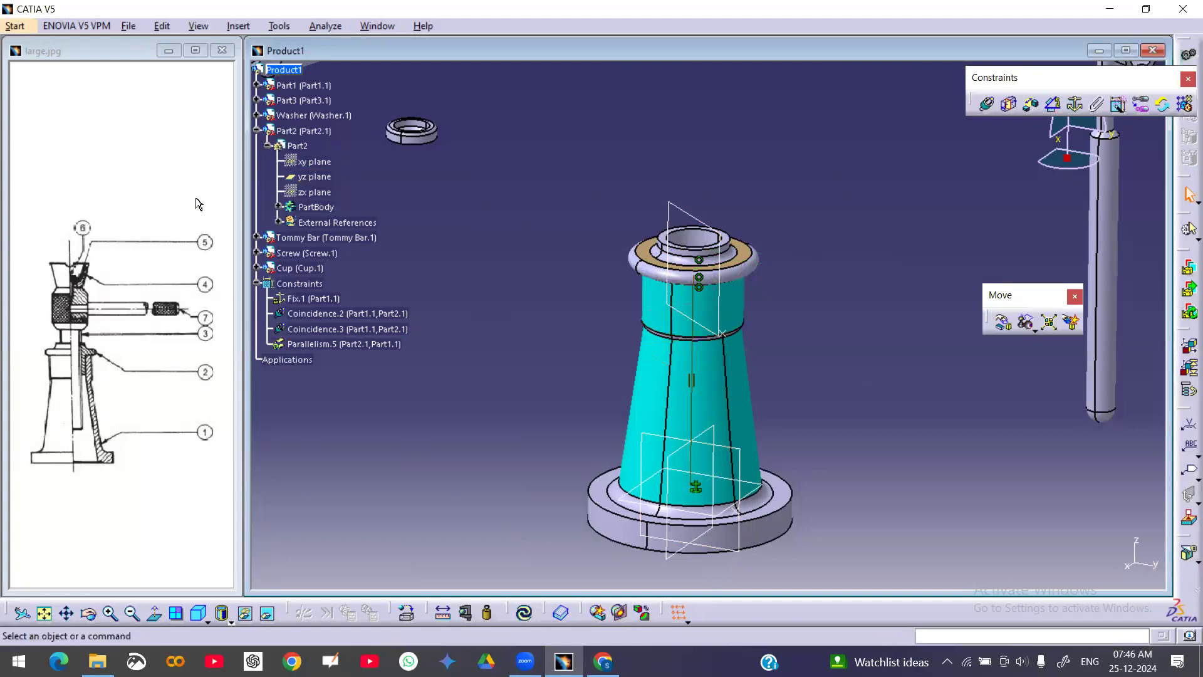
Check the nut's component degrees of freedom
{"action": "right_click", "coordinate": [292, 130]}
{"action": "mouse_move", "coordinate": [382, 343]}
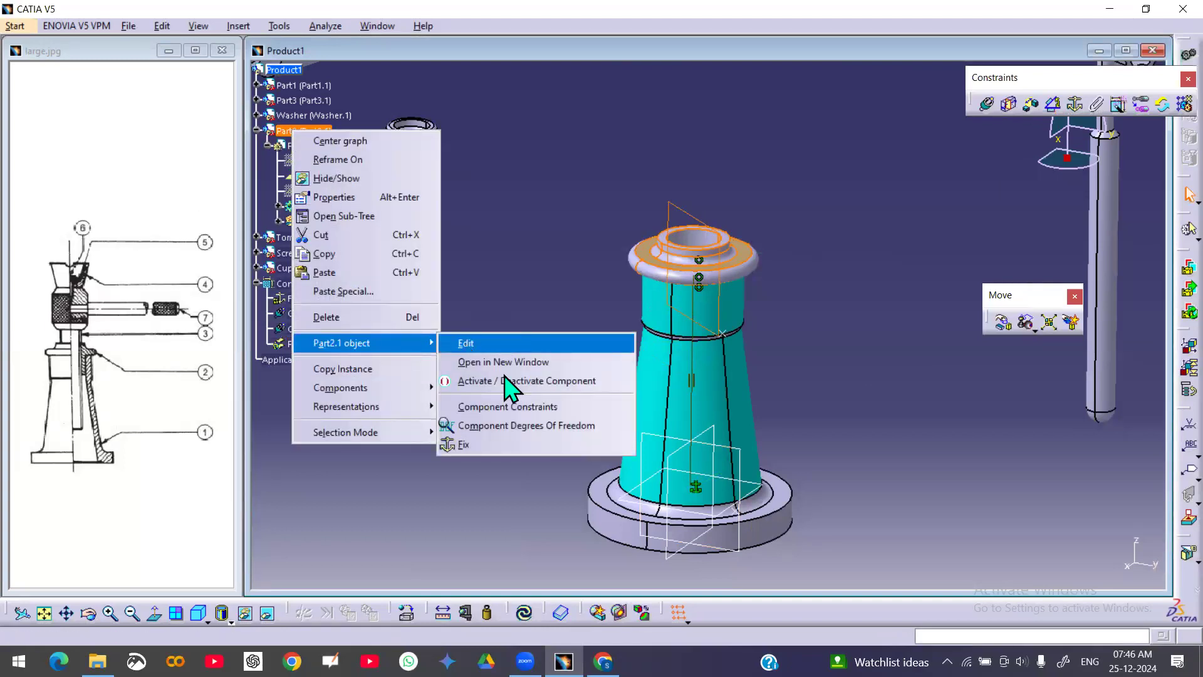
{"action": "left_click", "coordinate": [486, 428]}
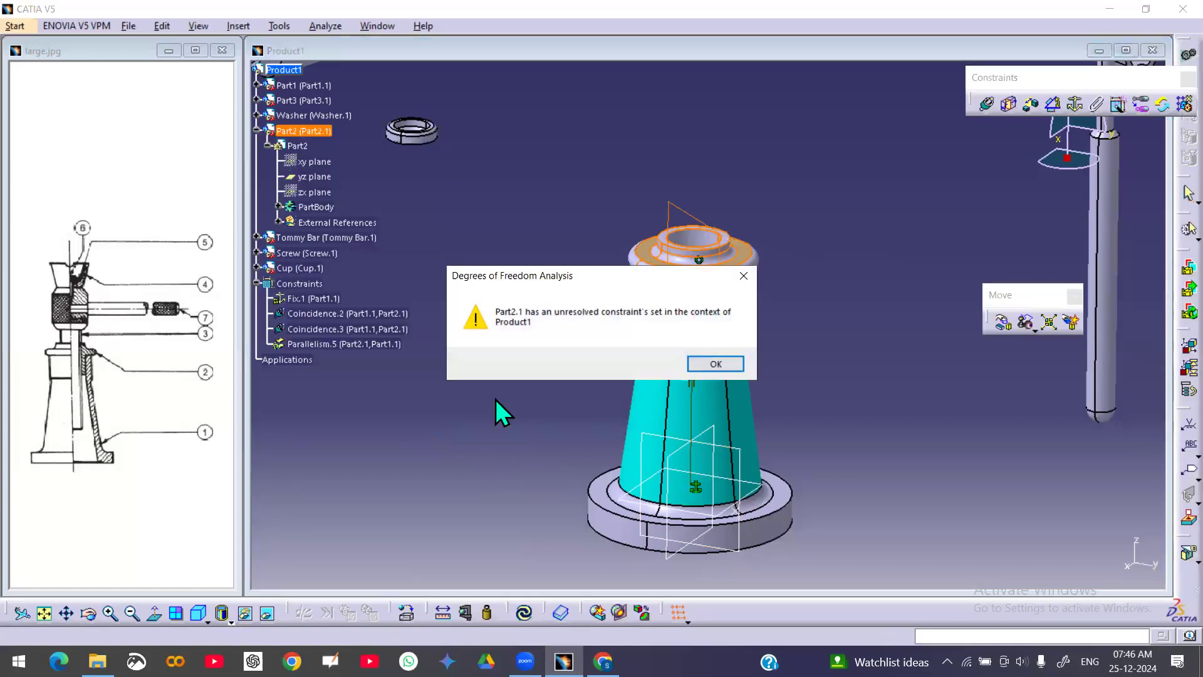
{"action": "left_click", "coordinate": [727, 366]}
Delete the nut's parallelism constraint
{"action": "left_click", "coordinate": [332, 344]}
{"action": "right_click", "coordinate": [332, 344]}
{"action": "left_click", "coordinate": [382, 532]}
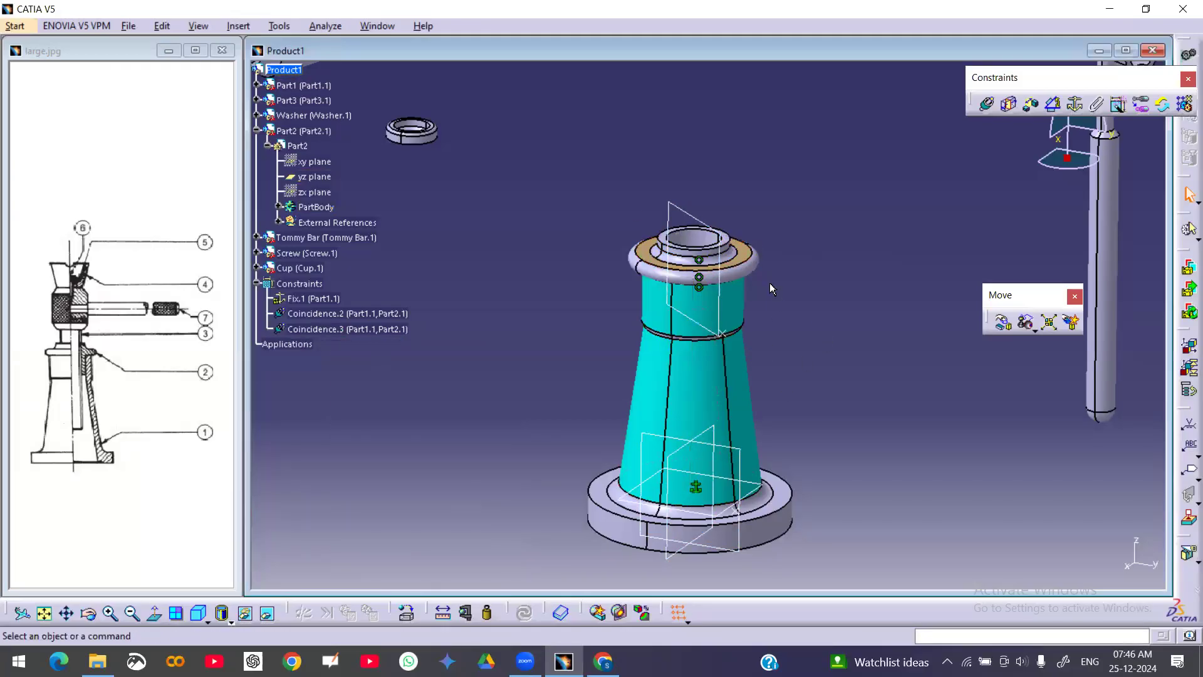
Show the nut's xy plane
{"action": "right_click", "coordinate": [318, 163]}
{"action": "left_click", "coordinate": [367, 212]}
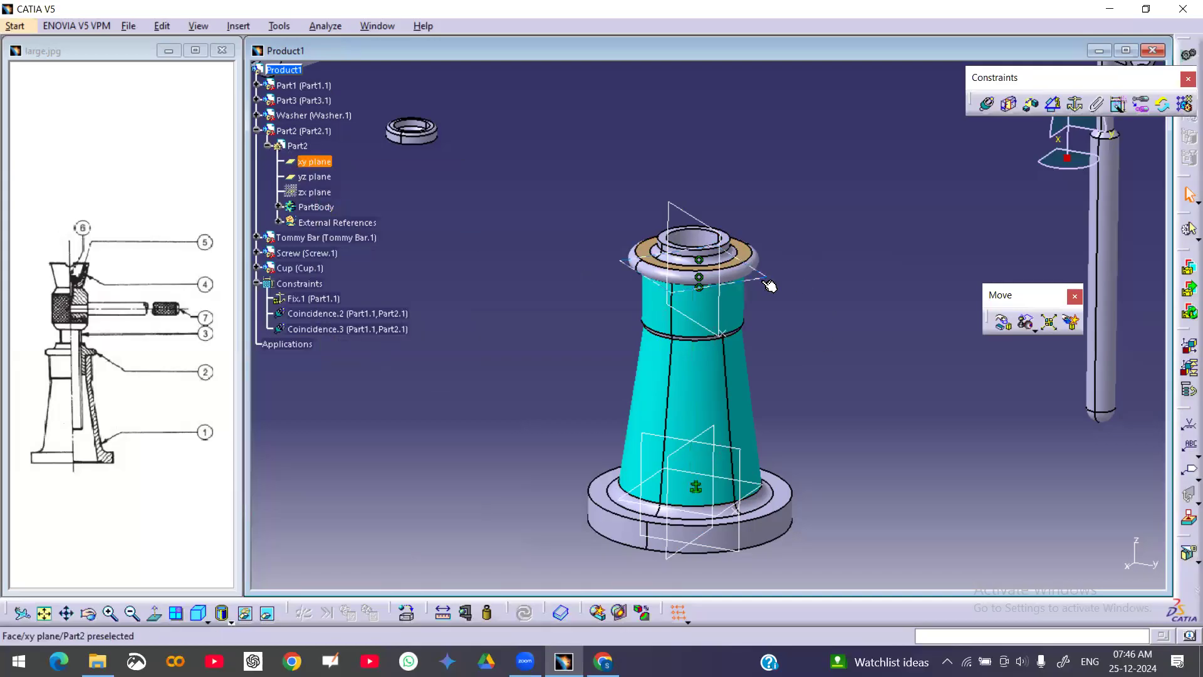
{"action": "middle_click_drag", "start_coordinate": [833, 376], "coordinate": [809, 281]}
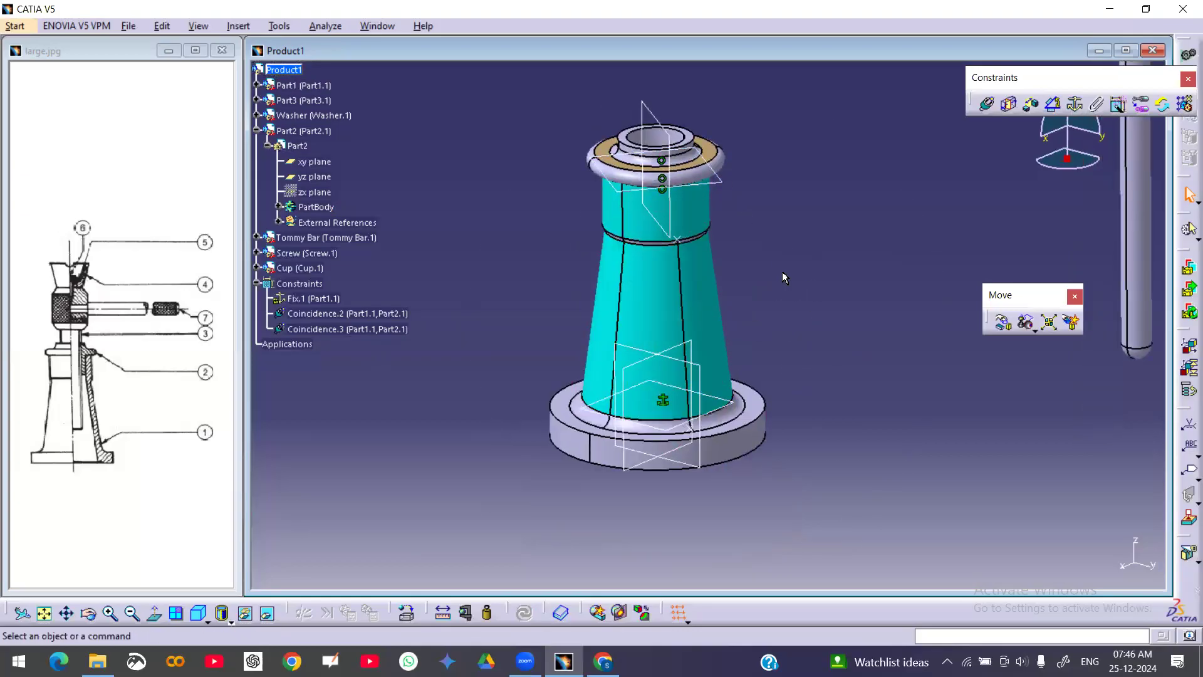
Try to constrain the nut's xy plane parallel to the body's plane, then cancel the constraint
{"action": "left_click", "coordinate": [1057, 105]}
{"action": "left_click", "coordinate": [732, 189]}
{"action": "left_click", "coordinate": [742, 403]}
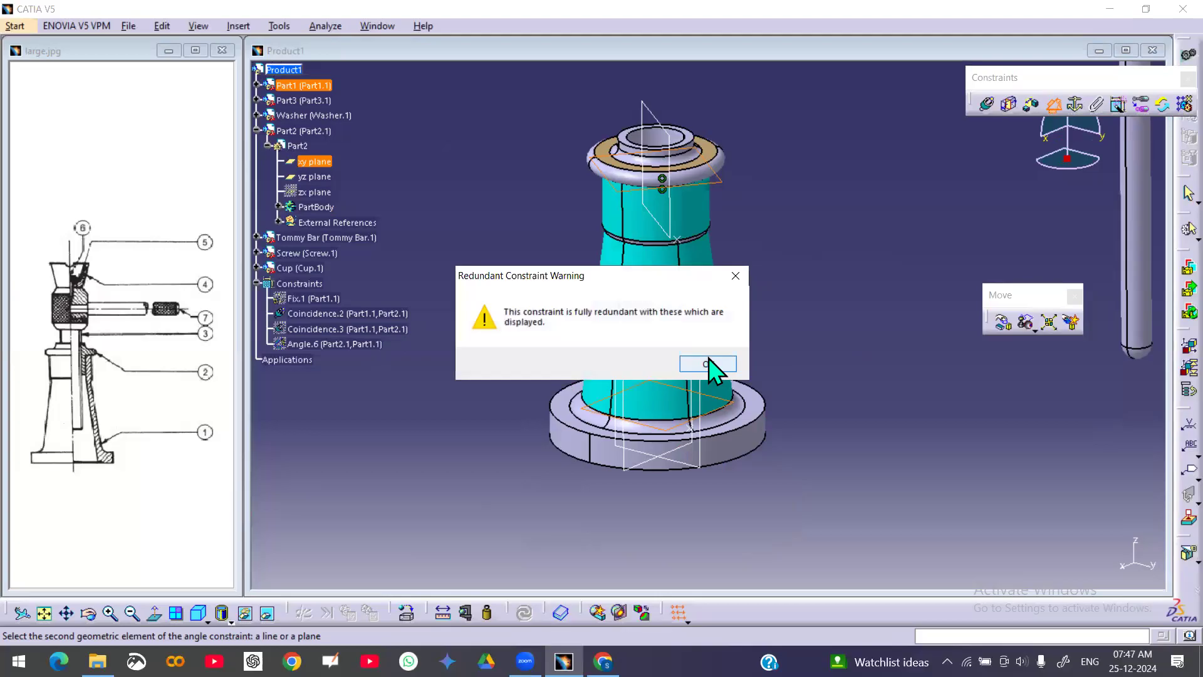
{"action": "left_click", "coordinate": [707, 365]}
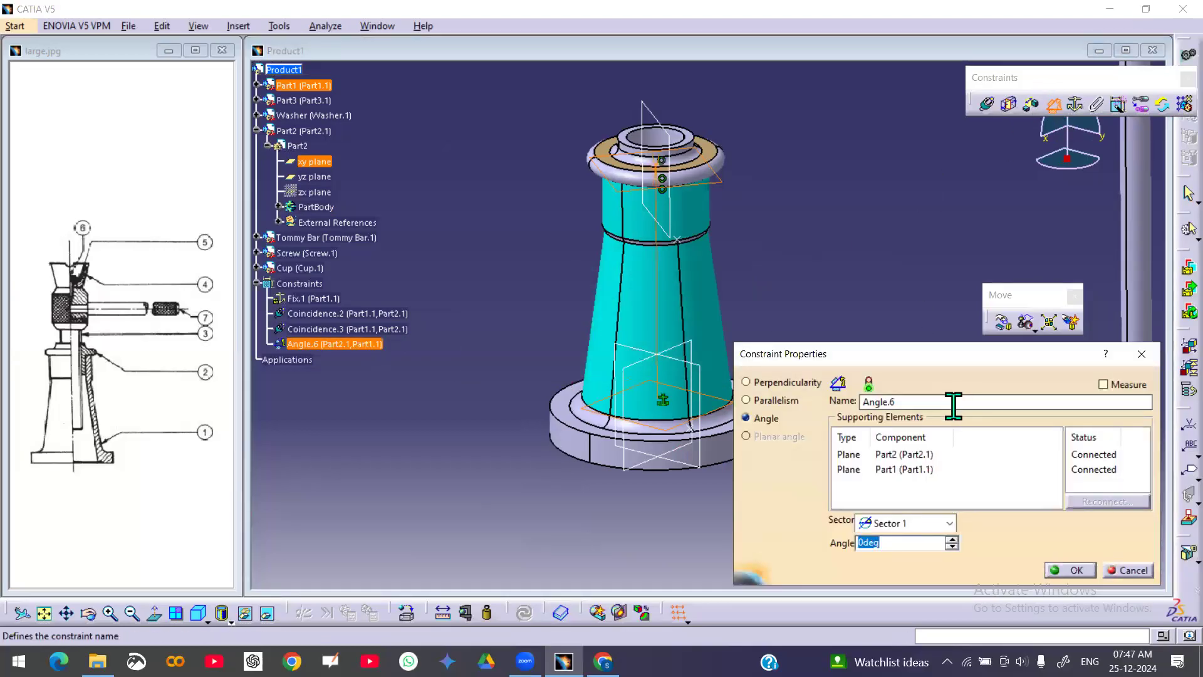
{"action": "left_click", "coordinate": [776, 401]}
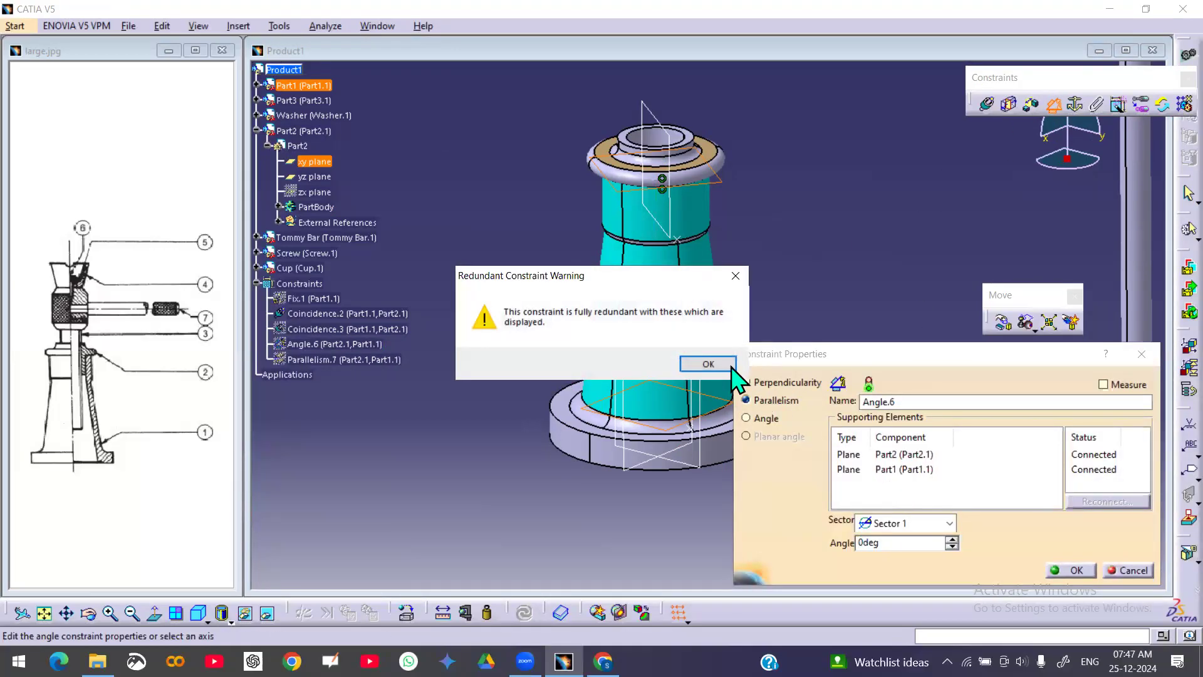
{"action": "left_click", "coordinate": [731, 368]}
{"action": "left_click", "coordinate": [1128, 570]}
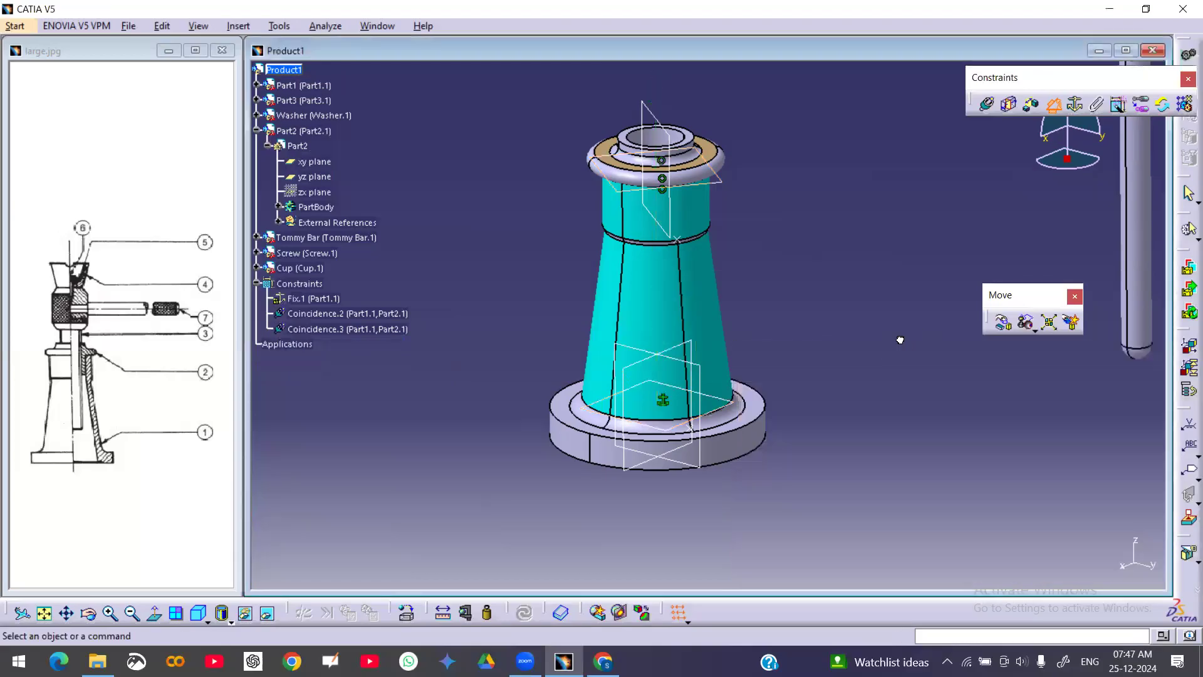
Show the nut's zx plane
{"action": "left_click", "coordinate": [334, 315]}
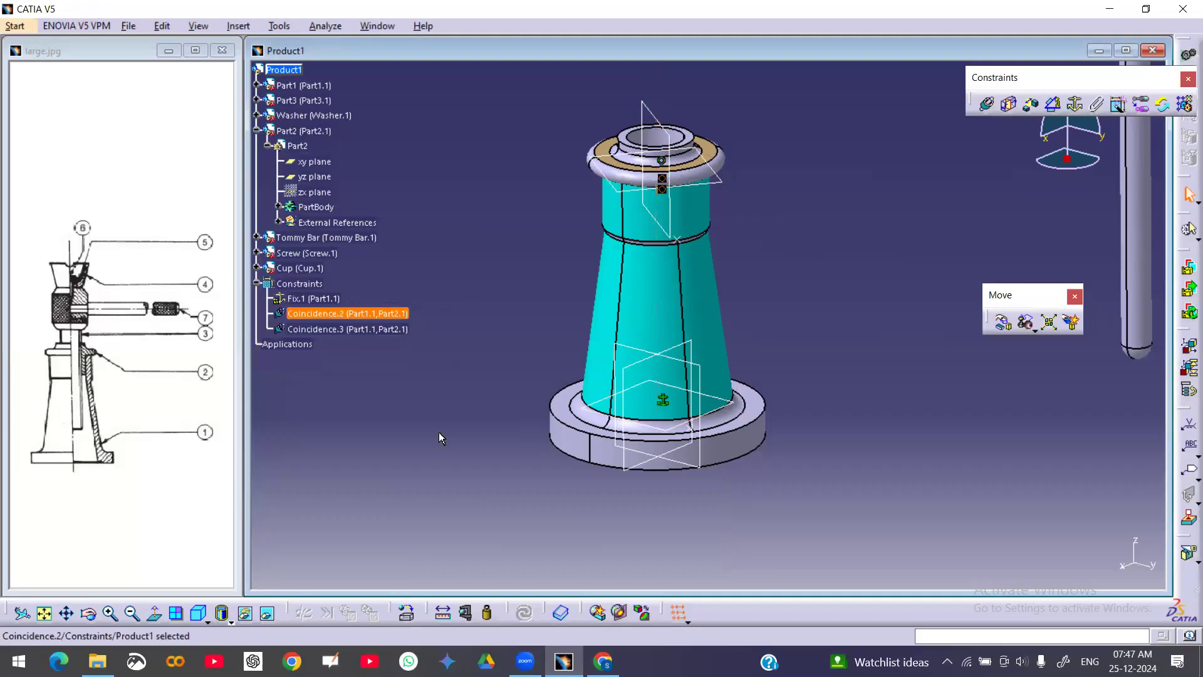
{"action": "left_click", "coordinate": [425, 447]}
{"action": "scroll", "coordinate": [445, 211], "scroll_direction": "up", "scroll_amount": 3}
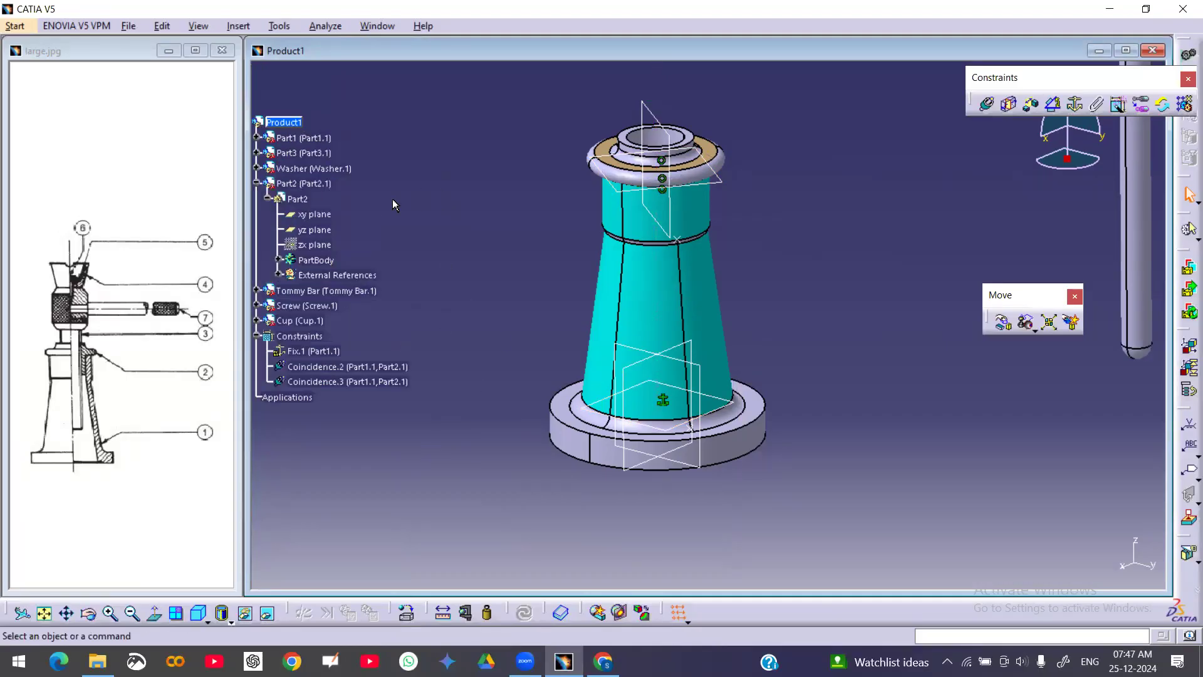
{"action": "right_click", "coordinate": [308, 245]}
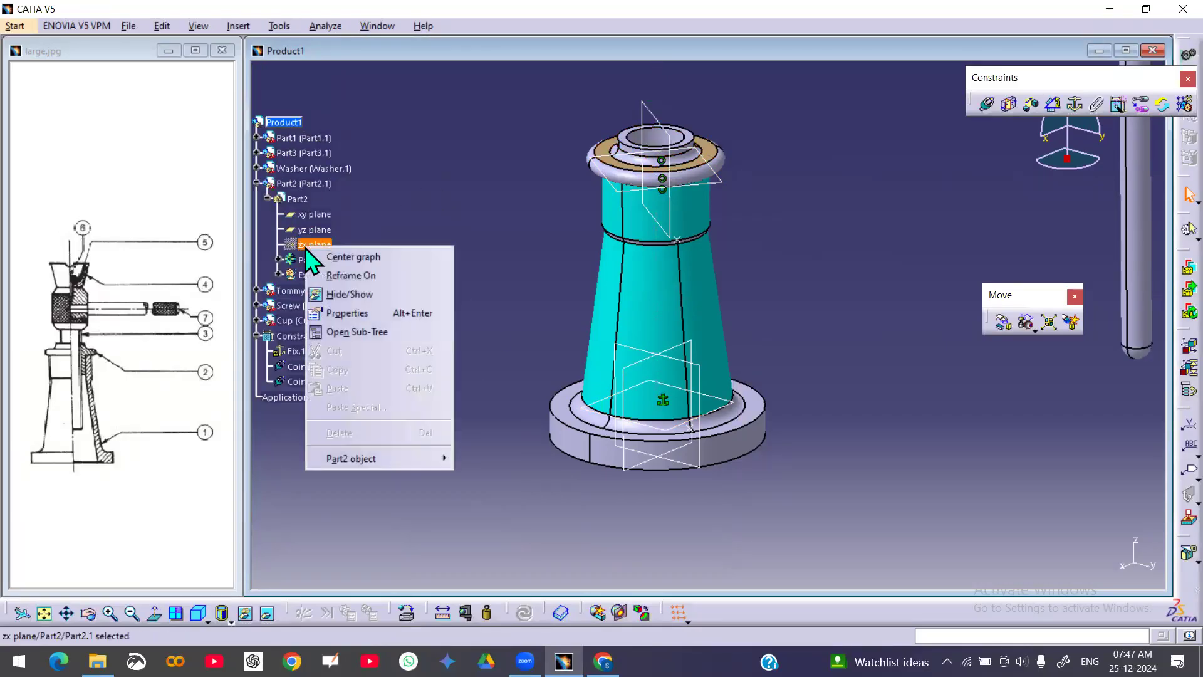
{"action": "left_click", "coordinate": [379, 300]}
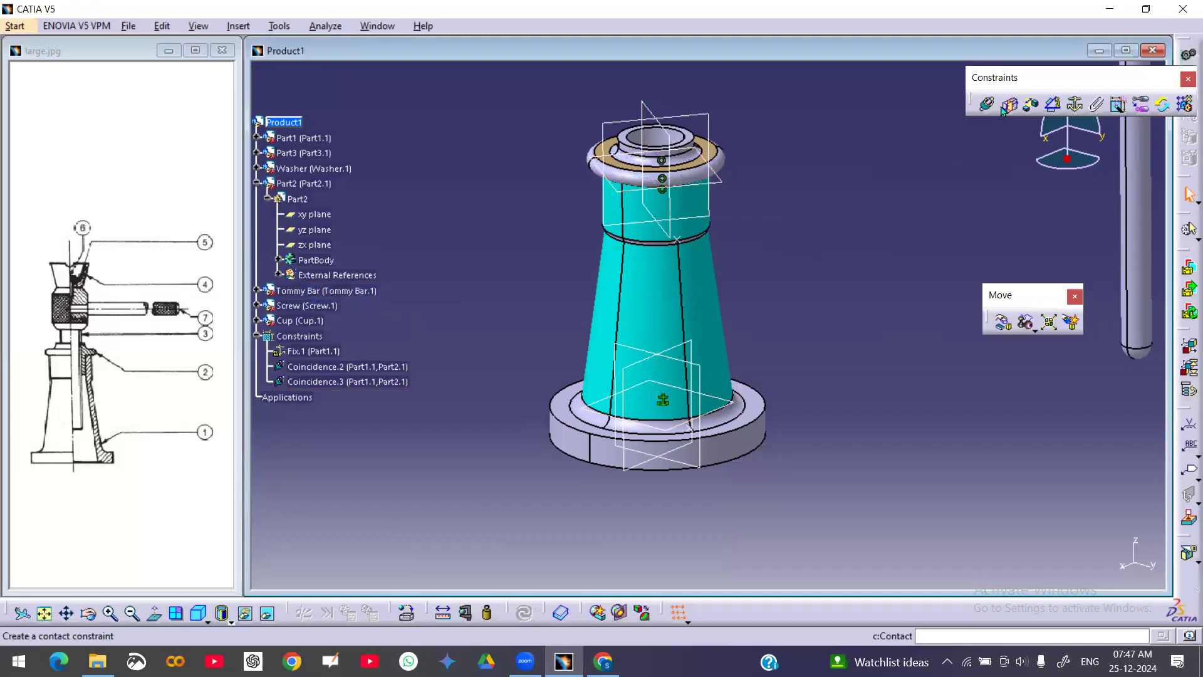
Constrain the nut's zx plane parallel to the body's plane using the Angle Constraint tool
{"action": "left_click", "coordinate": [1054, 105]}
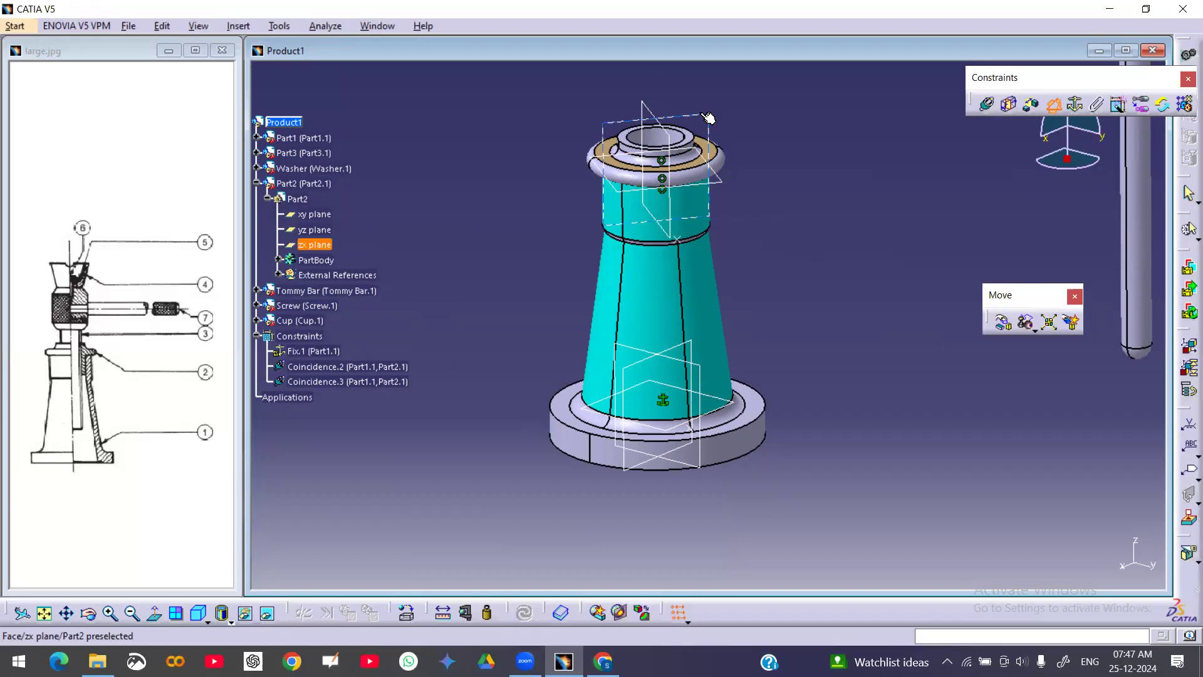
{"action": "left_click", "coordinate": [702, 114]}
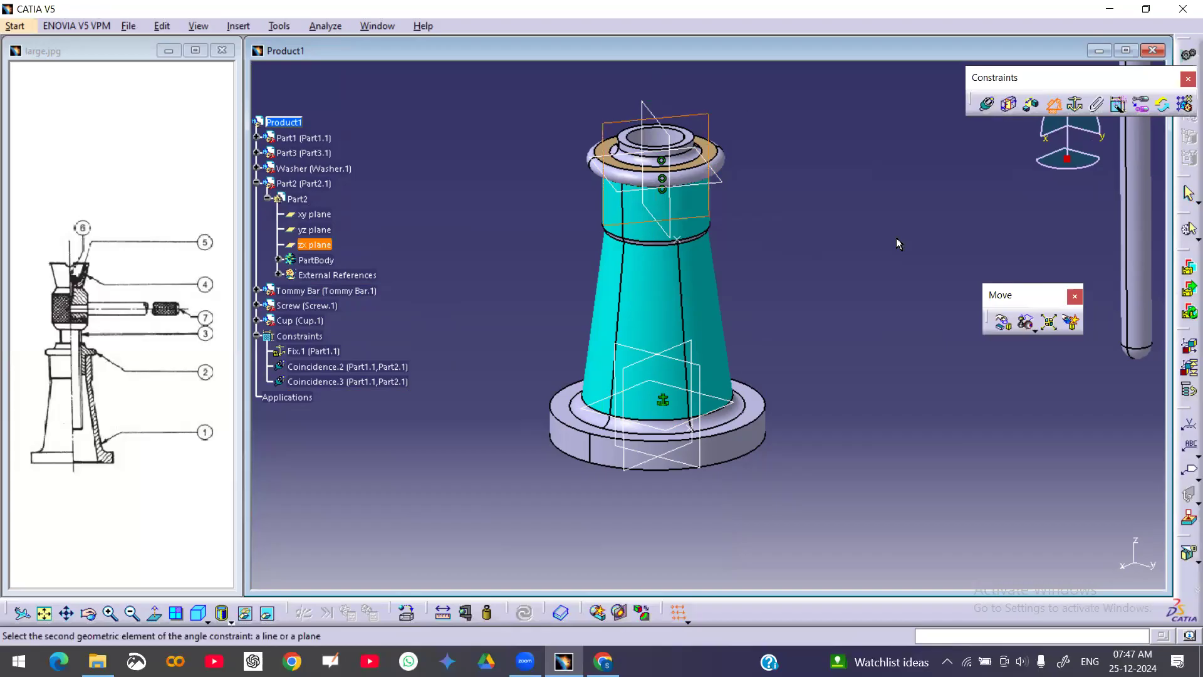
{"action": "left_click", "coordinate": [690, 346]}
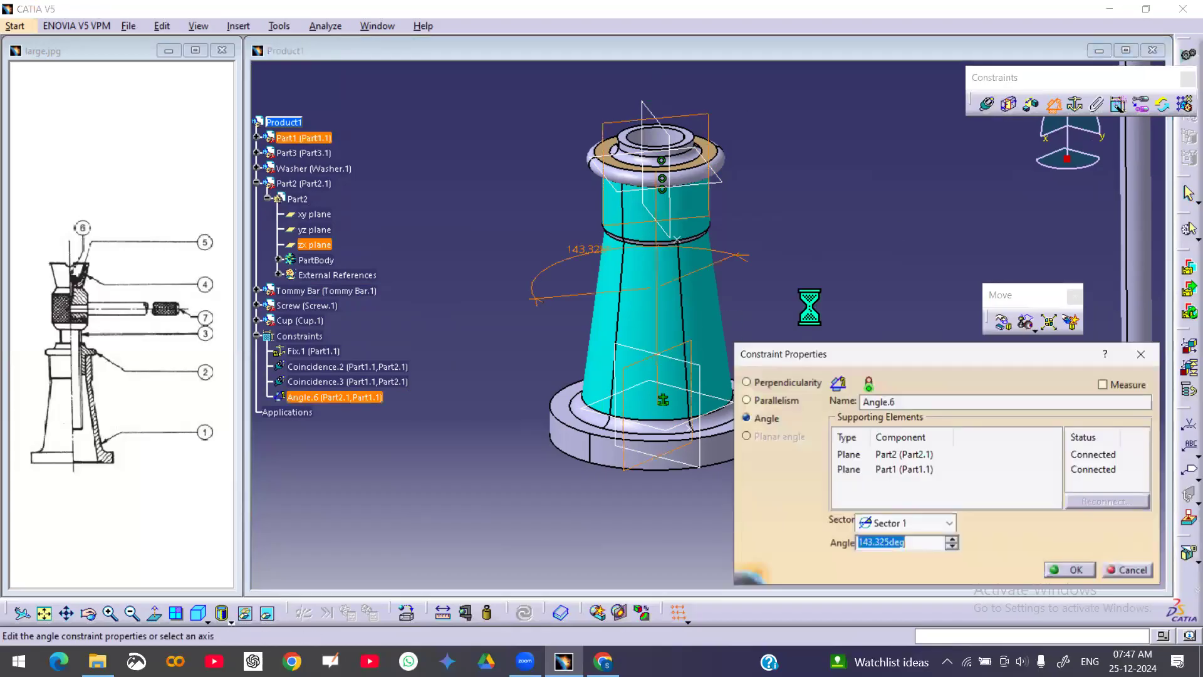
{"action": "left_click", "coordinate": [772, 400]}
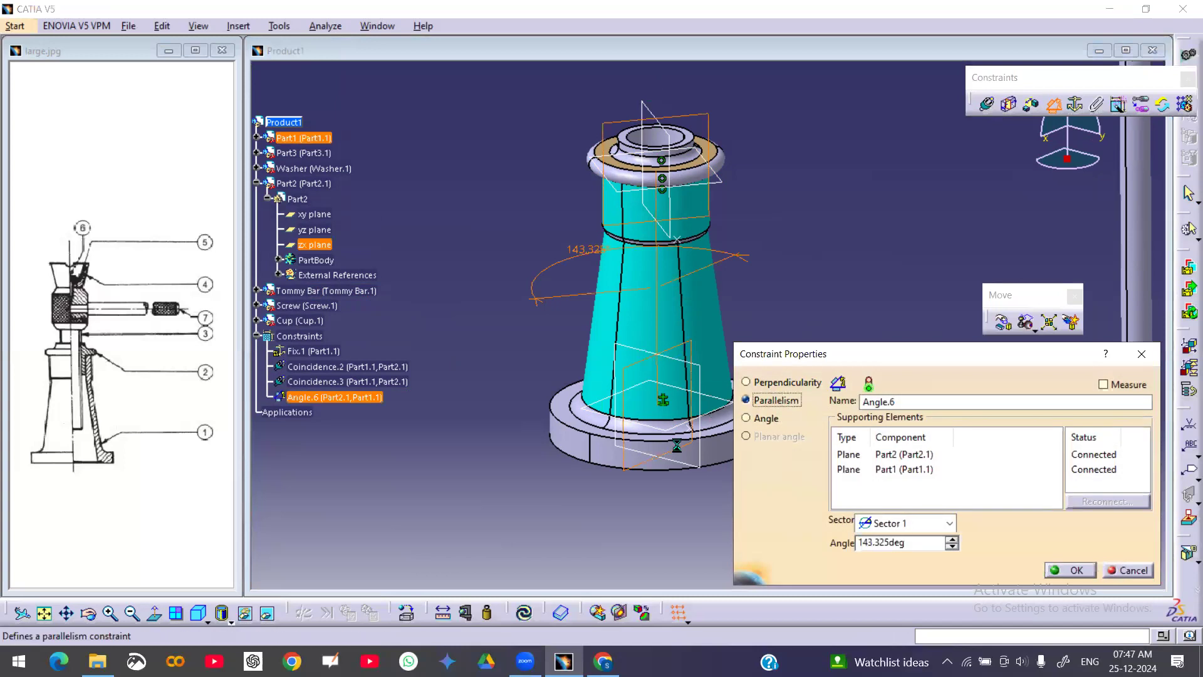
{"action": "left_click", "coordinate": [1071, 570]}
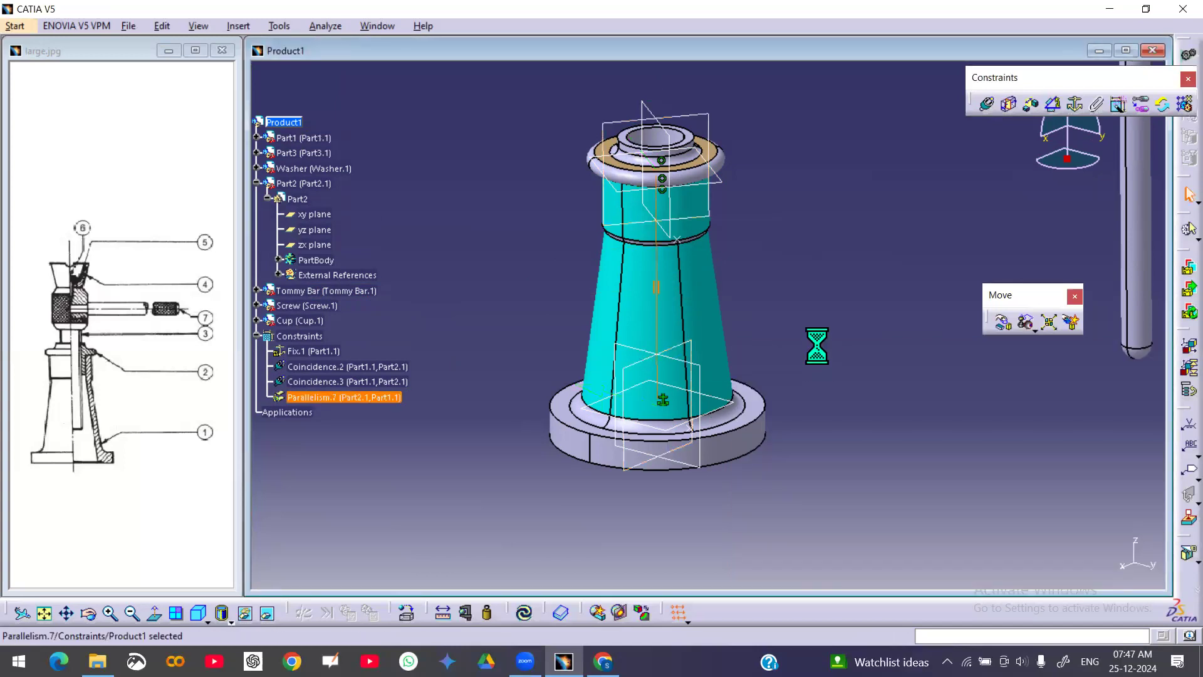
Check the nut's component degrees of freedom again
{"action": "right_click", "coordinate": [297, 184]}
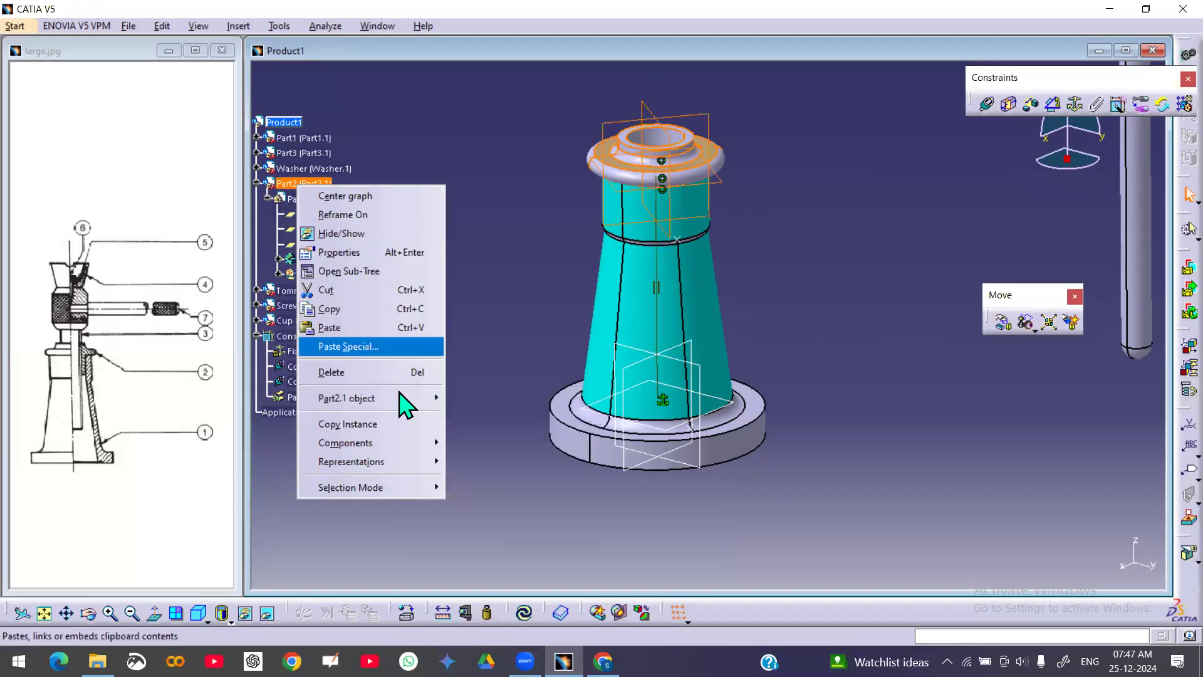
{"action": "mouse_move", "coordinate": [395, 401]}
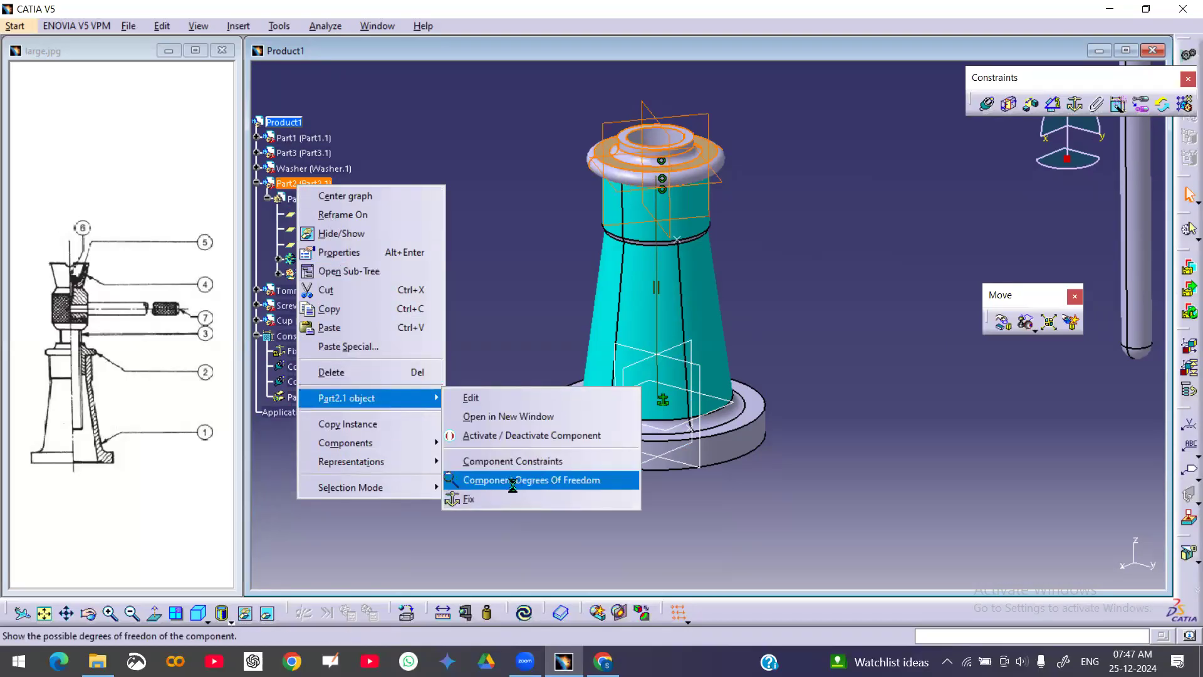
{"action": "left_click", "coordinate": [512, 486]}
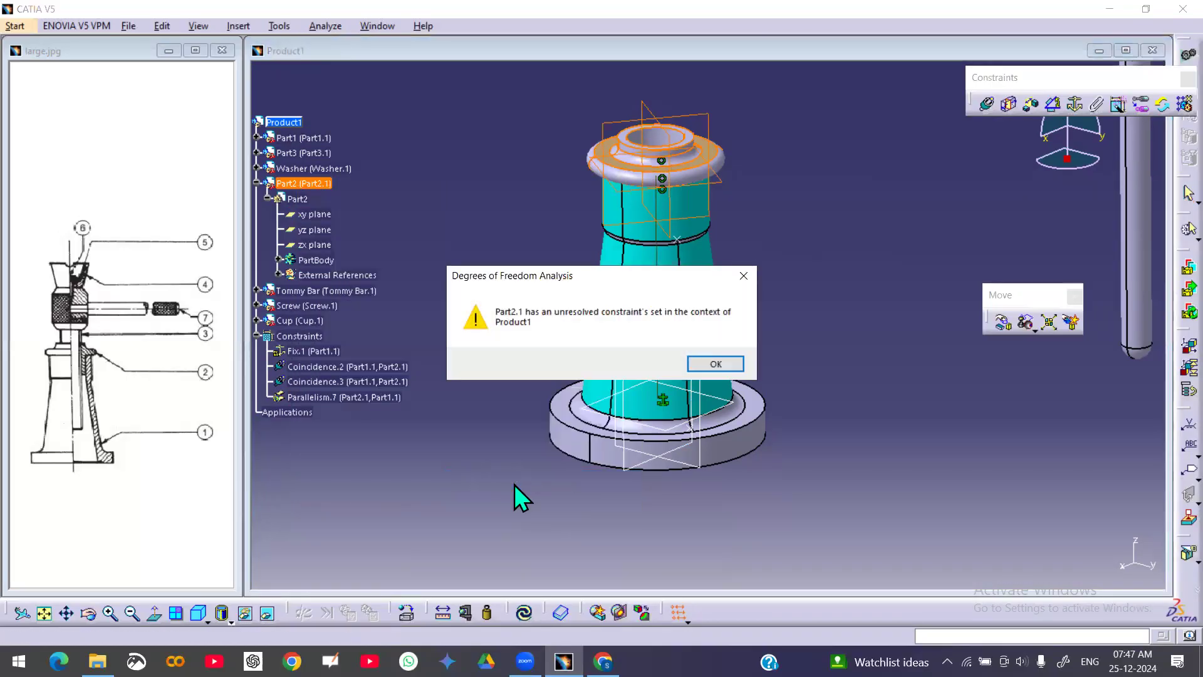
{"action": "left_click", "coordinate": [716, 363]}
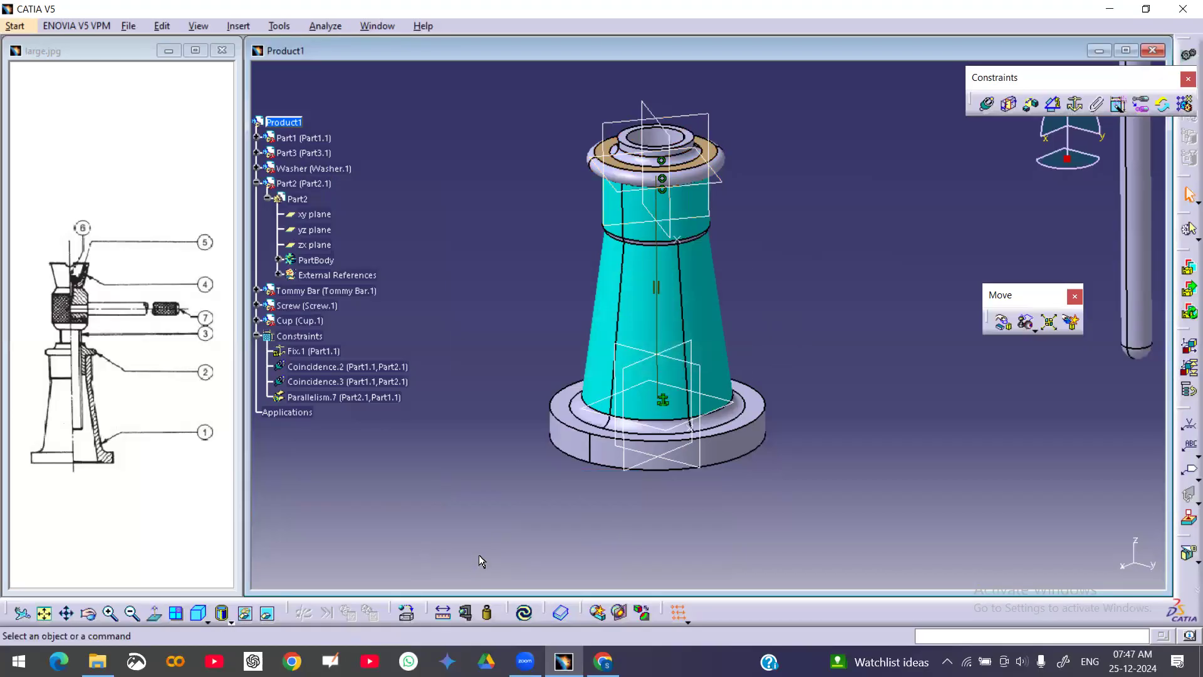
Constrain the nut's yz plane parallel to the body's plane using the Angle Constraint tool
{"action": "left_click", "coordinate": [1157, 564]}
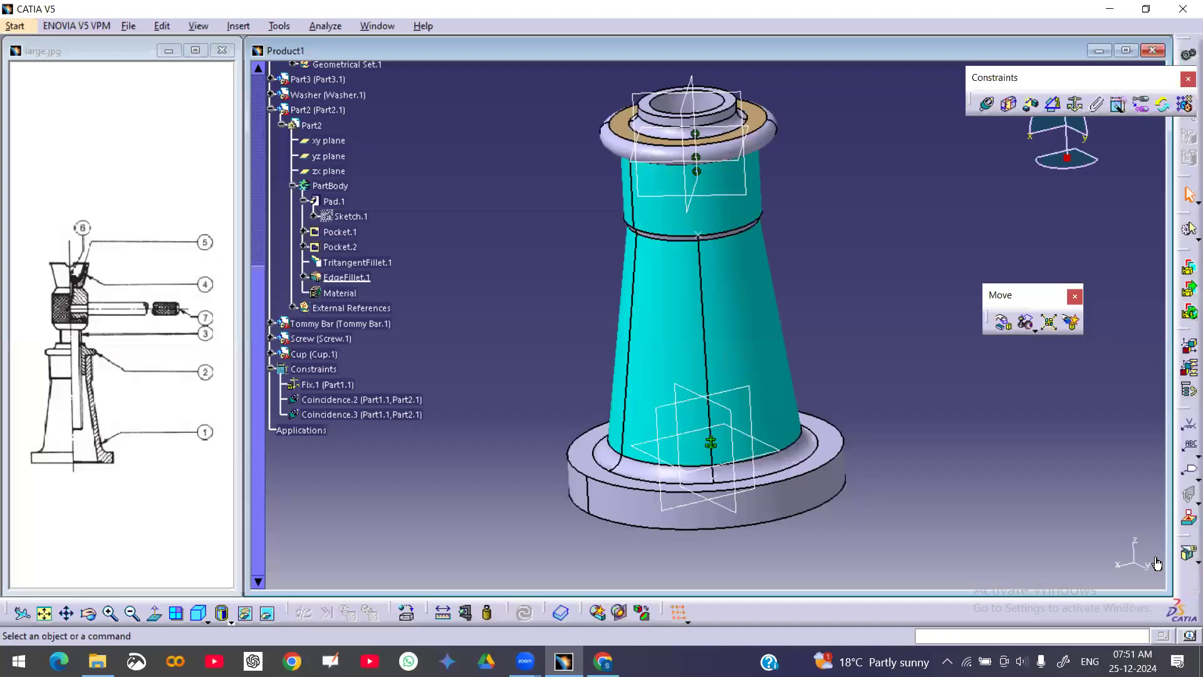
{"action": "left_click", "coordinate": [1055, 105]}
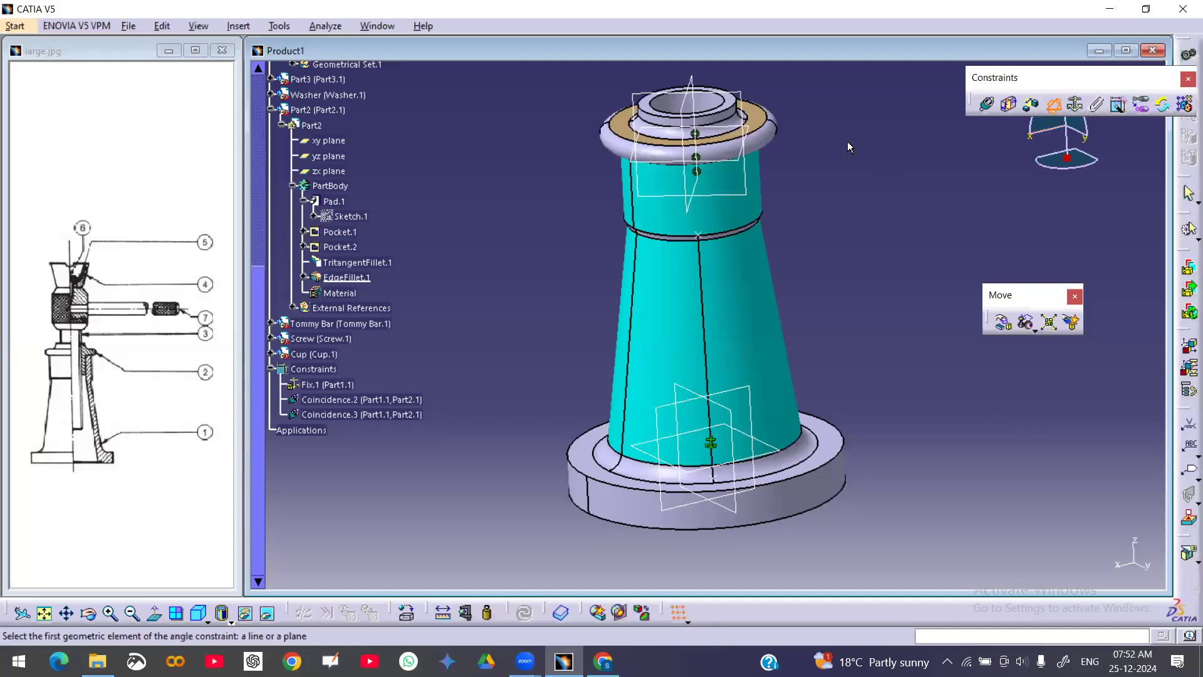
{"action": "left_click", "coordinate": [688, 79]}
{"action": "left_click", "coordinate": [752, 395]}
{"action": "left_click", "coordinate": [727, 412]}
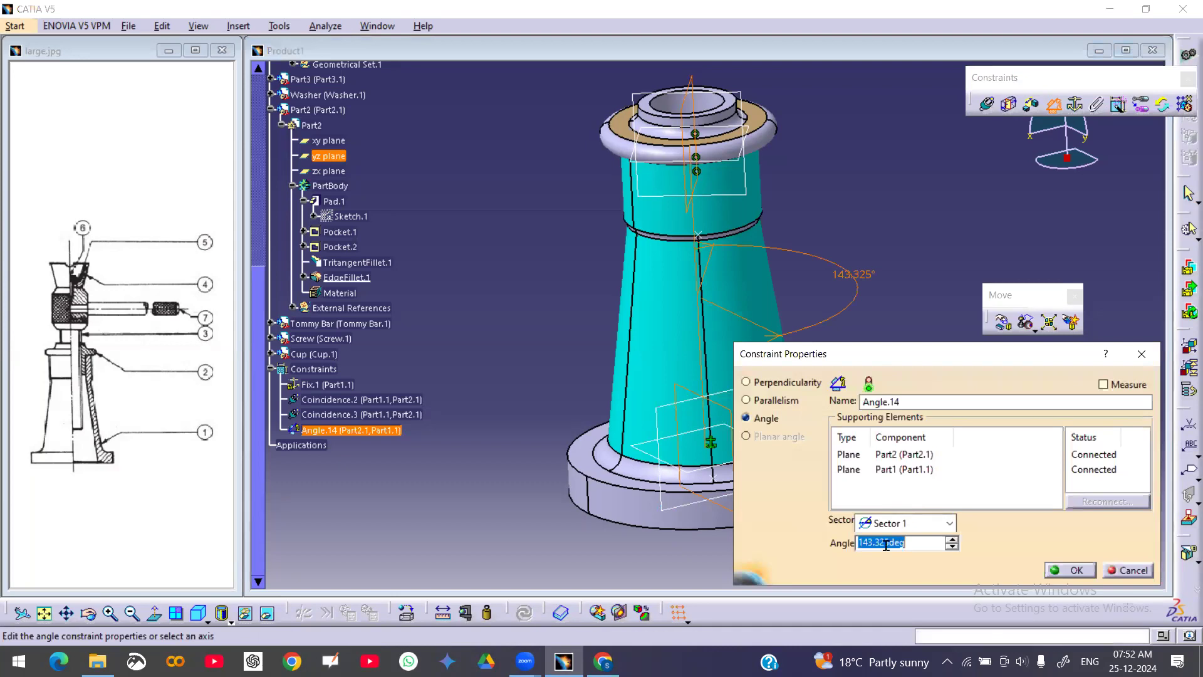
{"action": "left_click", "coordinate": [776, 401]}
{"action": "left_click", "coordinate": [1074, 570]}
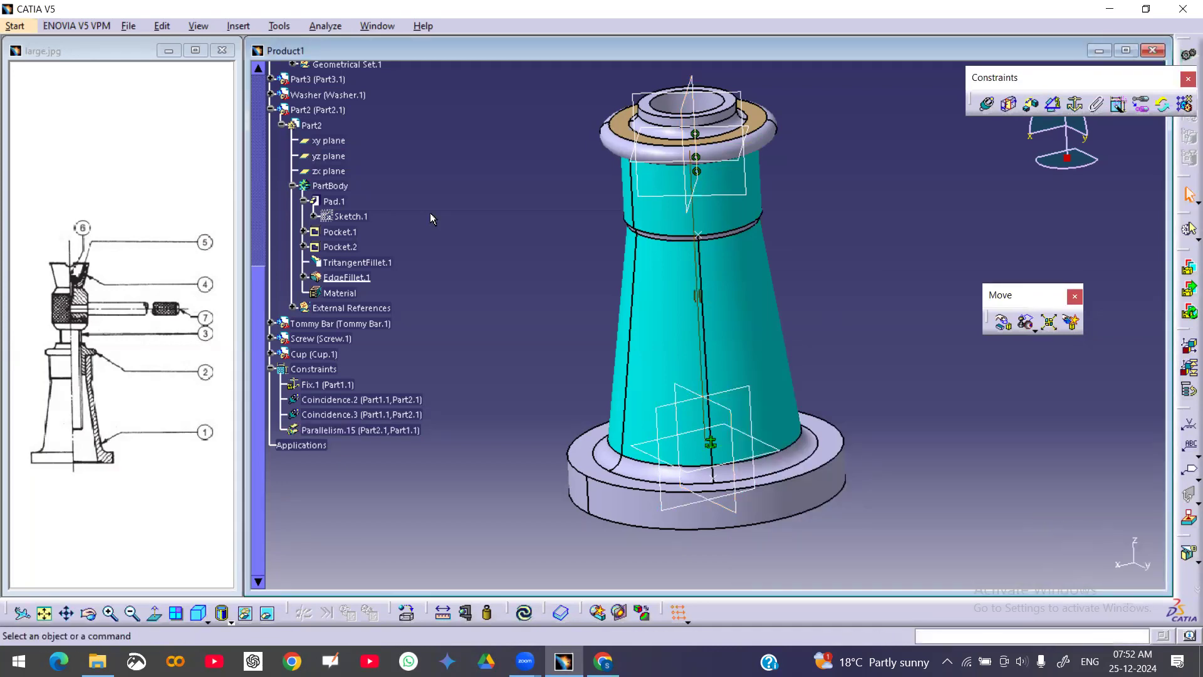
Check the nut's component degrees of freedom
{"action": "right_click", "coordinate": [316, 110]}
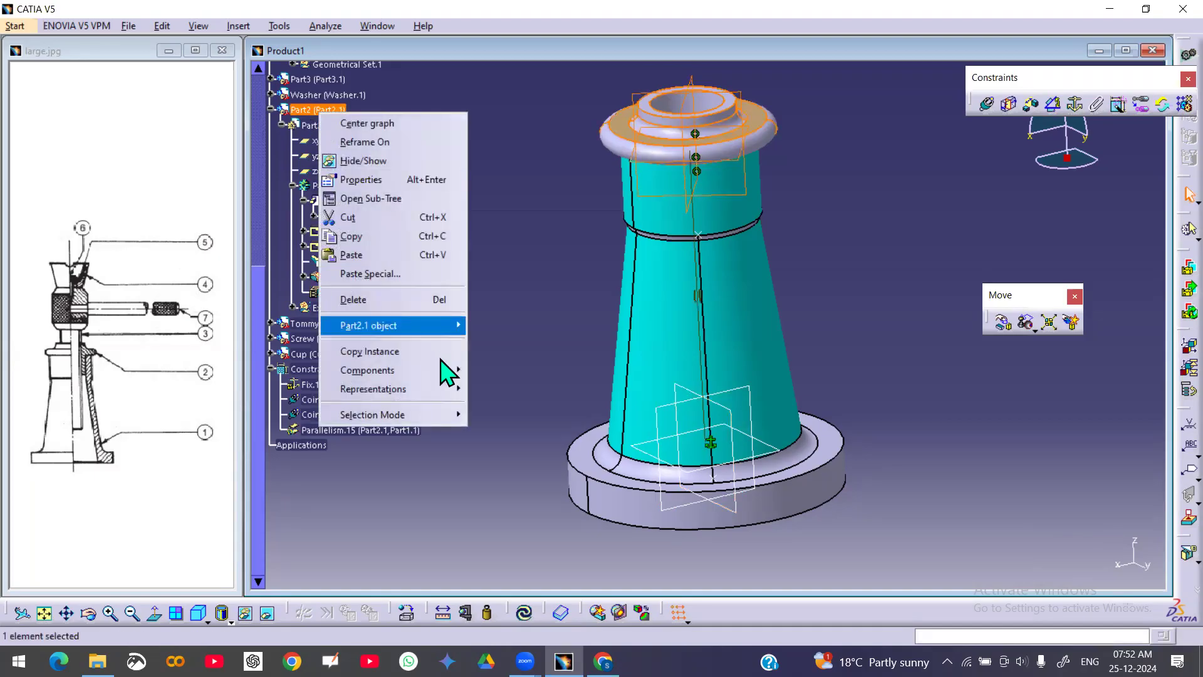
{"action": "mouse_move", "coordinate": [460, 330]}
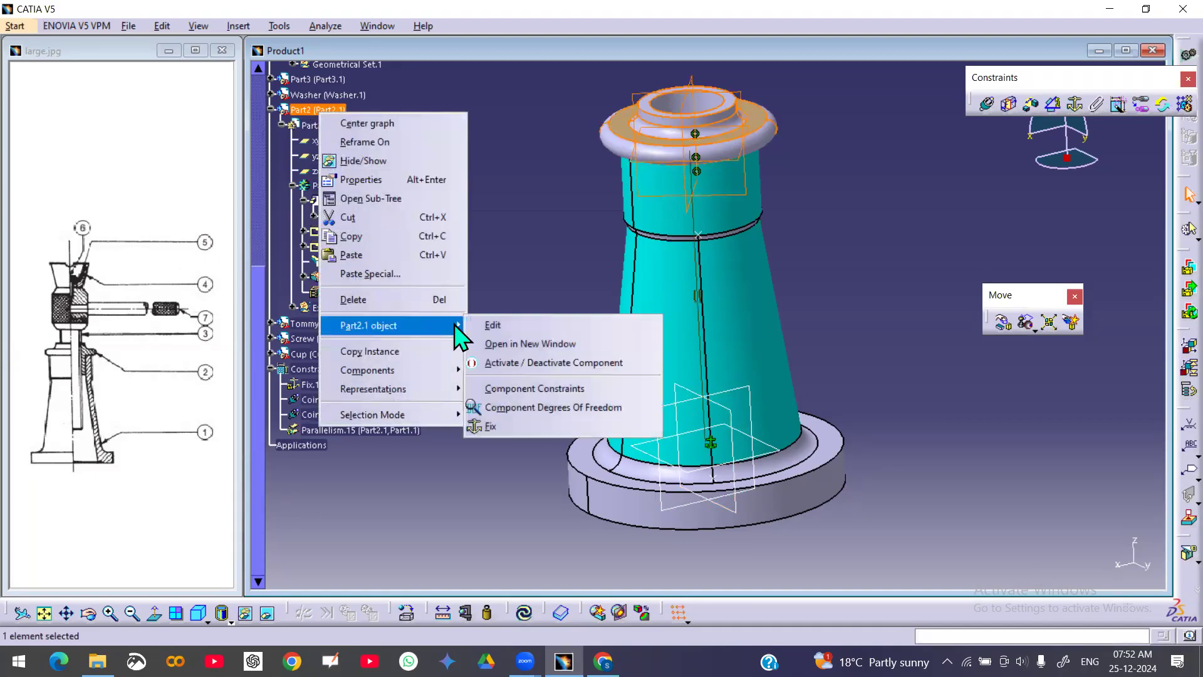
{"action": "left_click", "coordinate": [525, 406]}
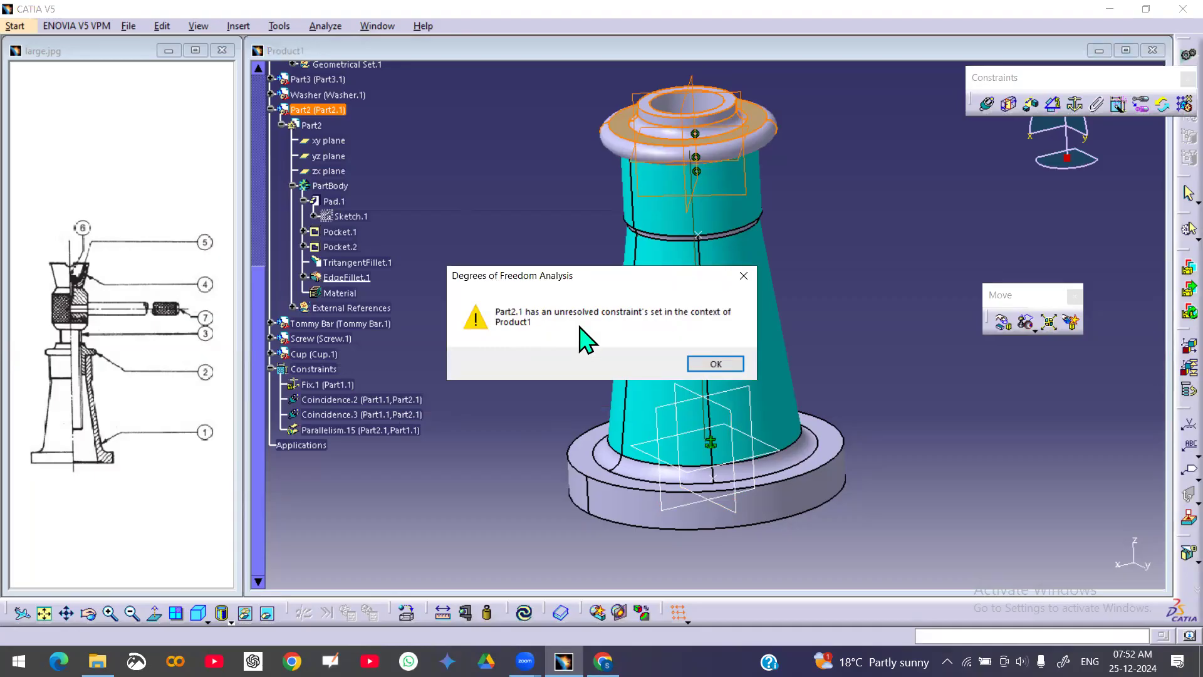
{"action": "left_click", "coordinate": [721, 362]}
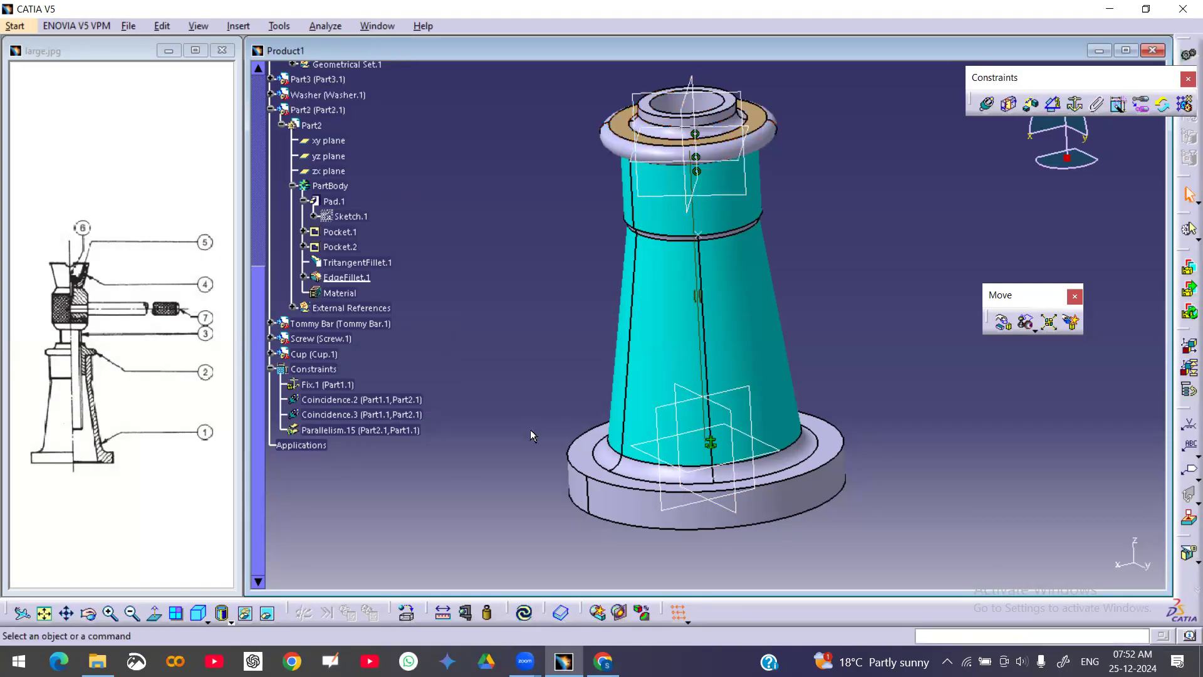
Update the assembly and recheck the nut's component degrees of freedom
{"action": "left_click", "coordinate": [527, 613]}
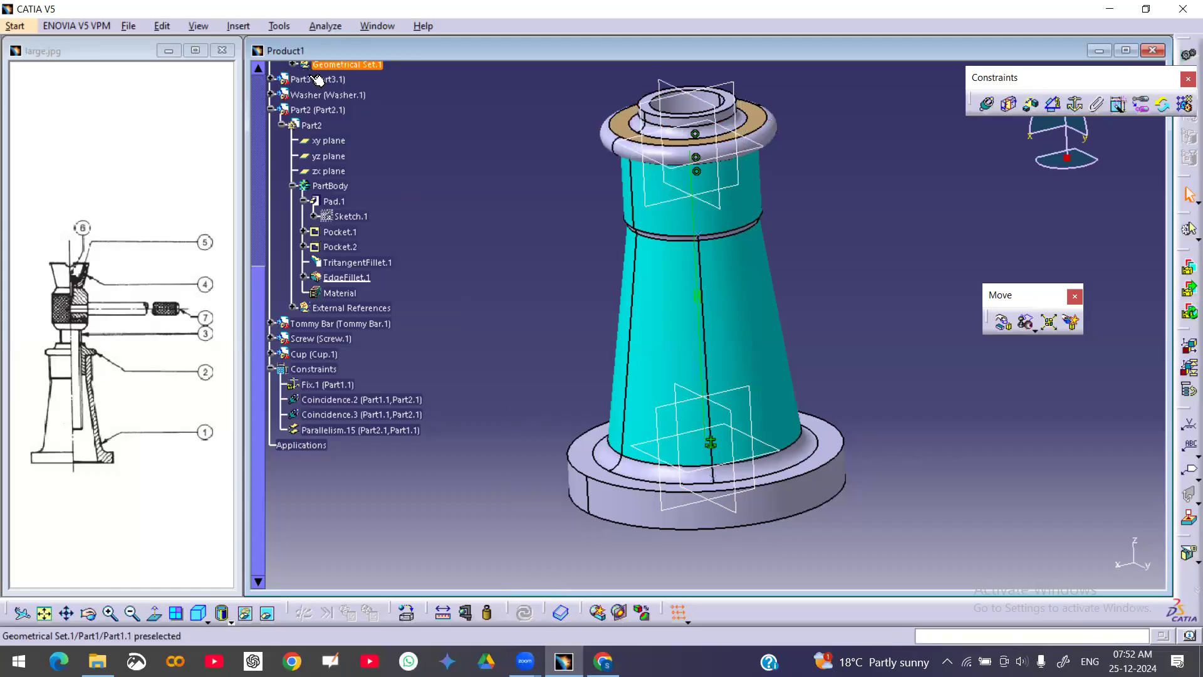
{"action": "right_click", "coordinate": [314, 109]}
{"action": "mouse_move", "coordinate": [419, 320]}
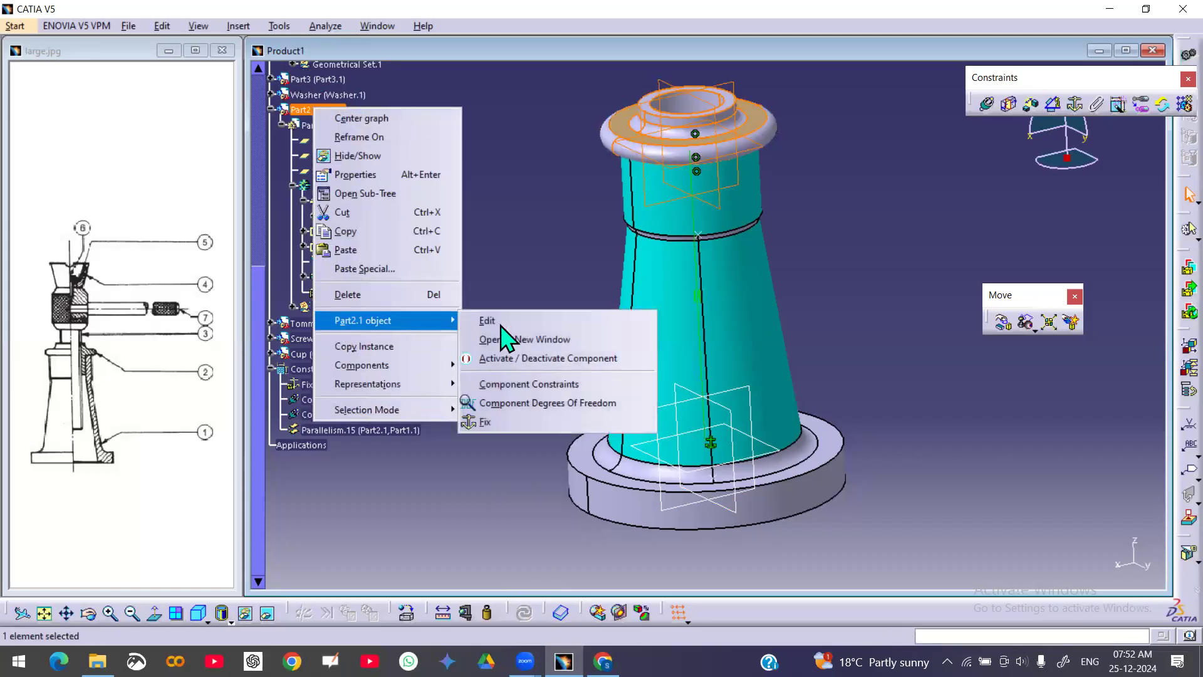
{"action": "left_click", "coordinate": [526, 398]}
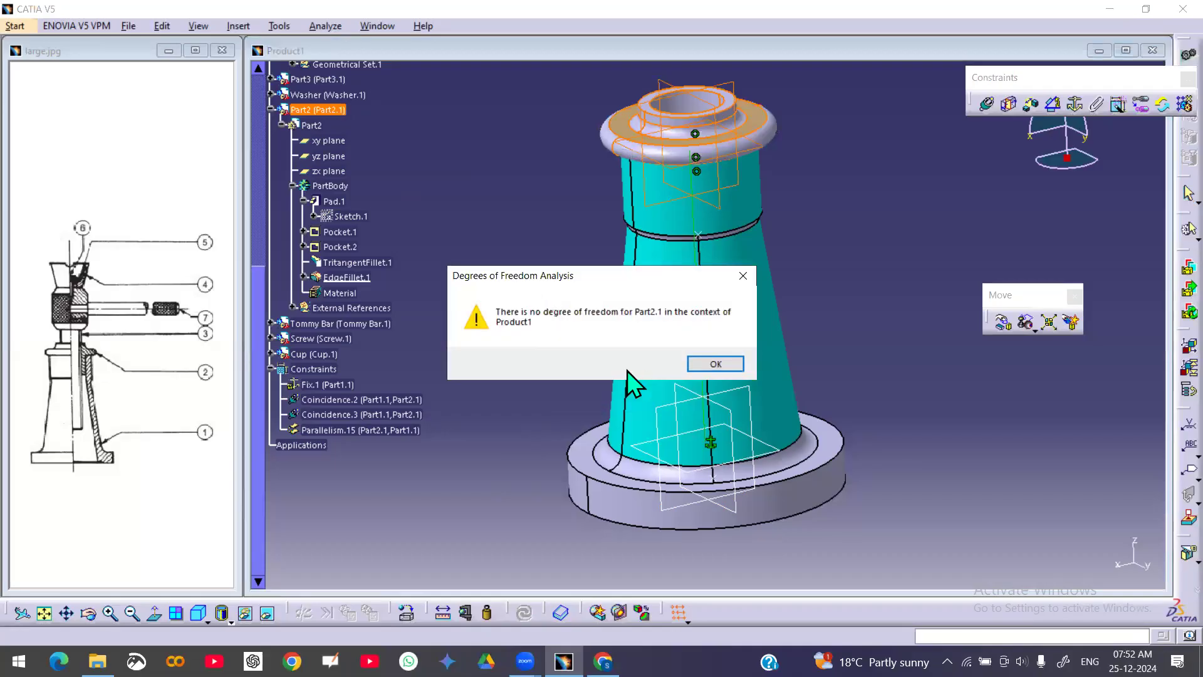
{"action": "left_click", "coordinate": [716, 364]}
Make the screw shaft's axis coincident with the body's axis
{"action": "middle_click_drag", "start_coordinate": [854, 349], "coordinate": [621, 369]}
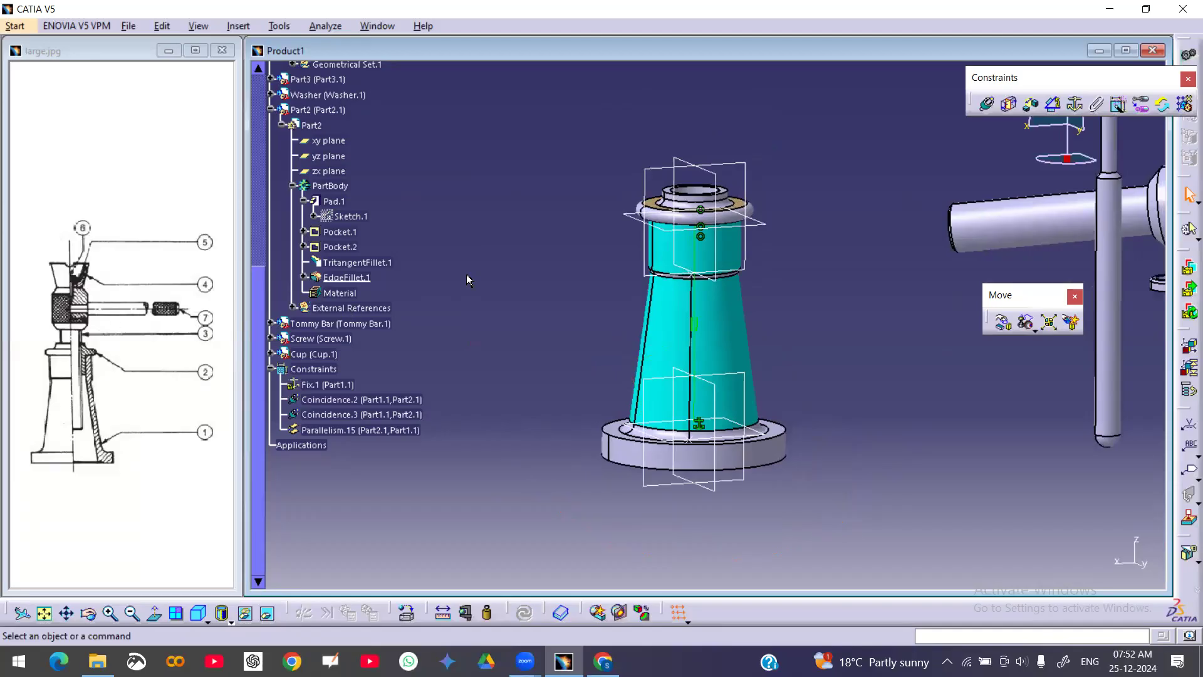
{"action": "middle_click_drag", "start_coordinate": [889, 306], "coordinate": [864, 208]}
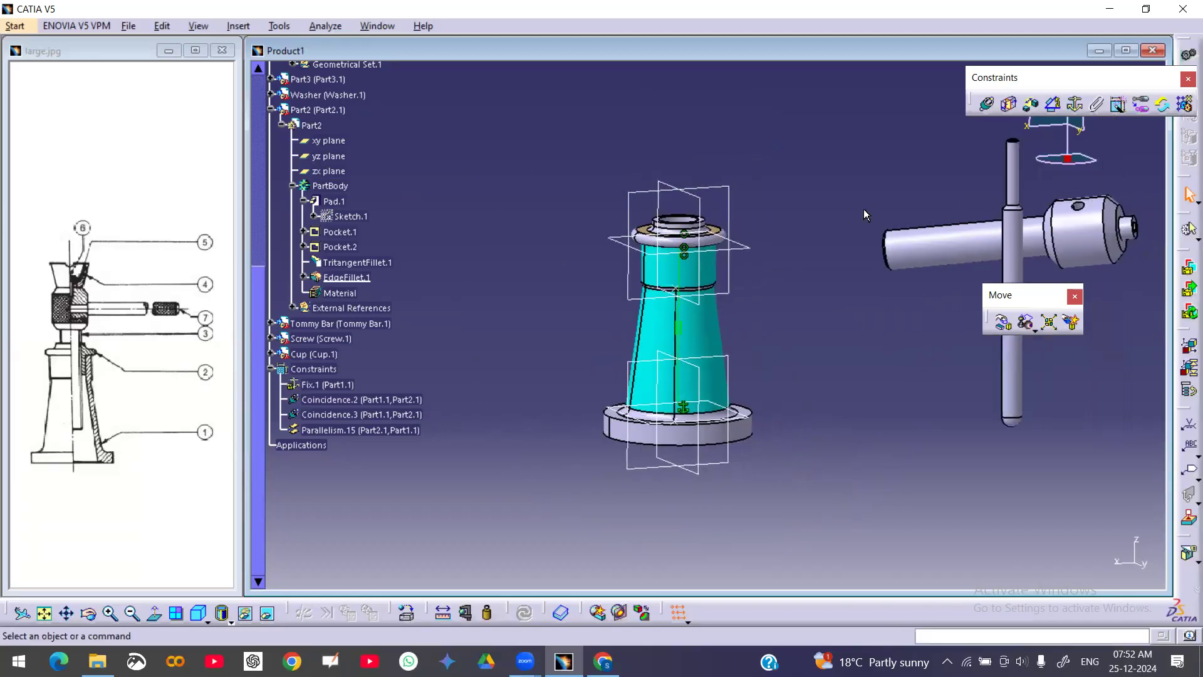
{"action": "left_click", "coordinate": [987, 103]}
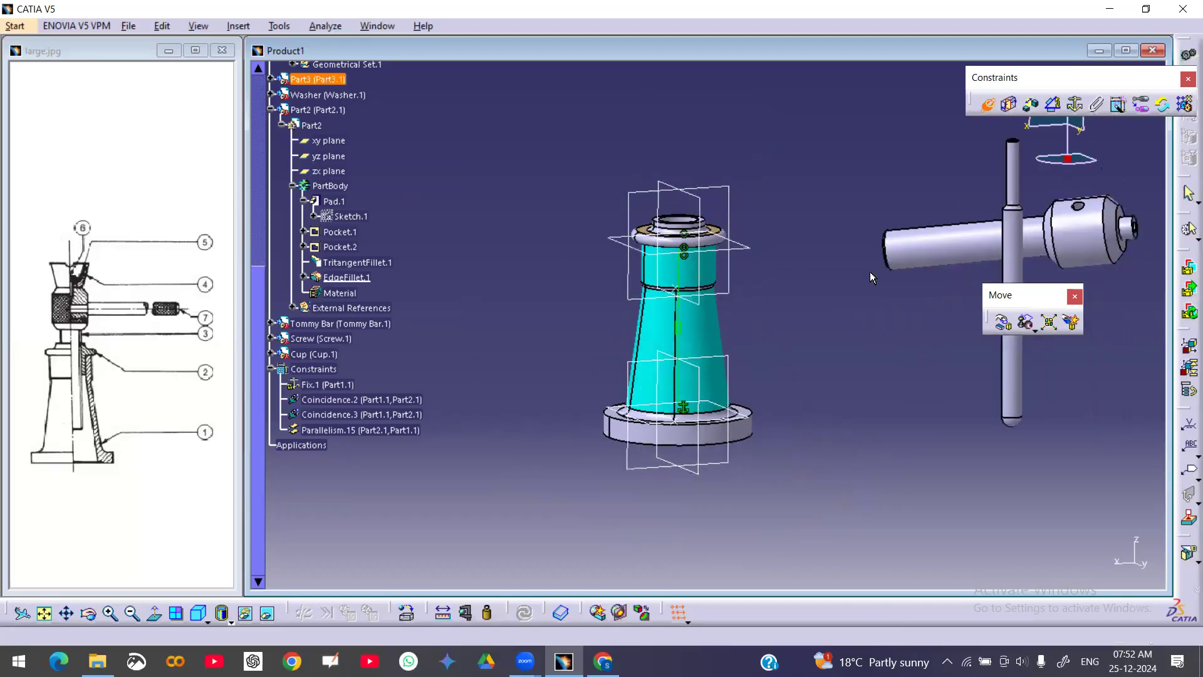
{"action": "left_click", "coordinate": [963, 249]}
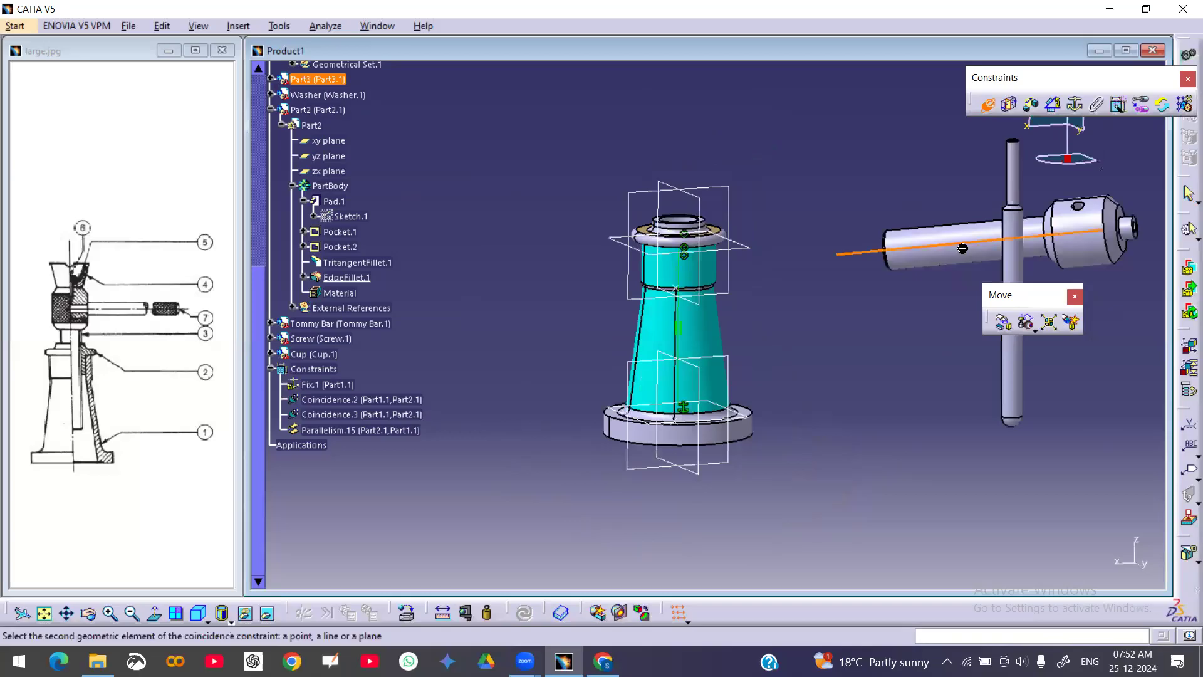
{"action": "left_click", "coordinate": [683, 267]}
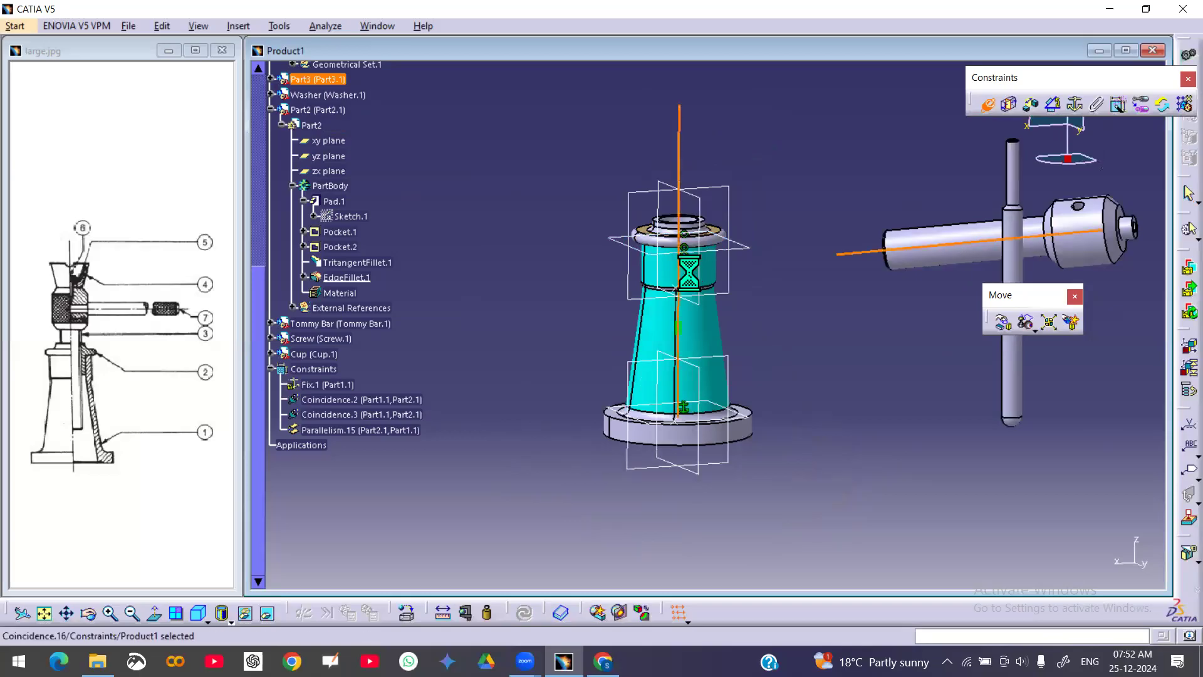
Add an offset constraint between the shaft's shoulder face and the nut's top face, and update the assembly
{"action": "left_click", "coordinate": [988, 104]}
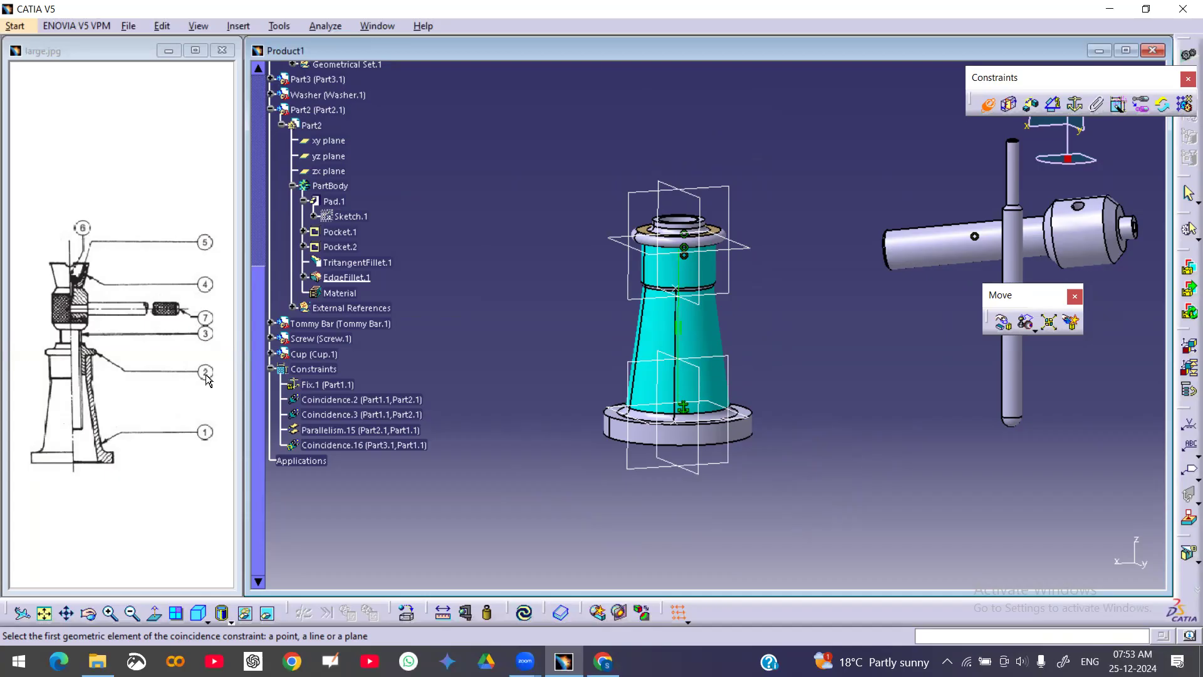
{"action": "middle_click_drag", "start_coordinate": [806, 269], "coordinate": [874, 287]}
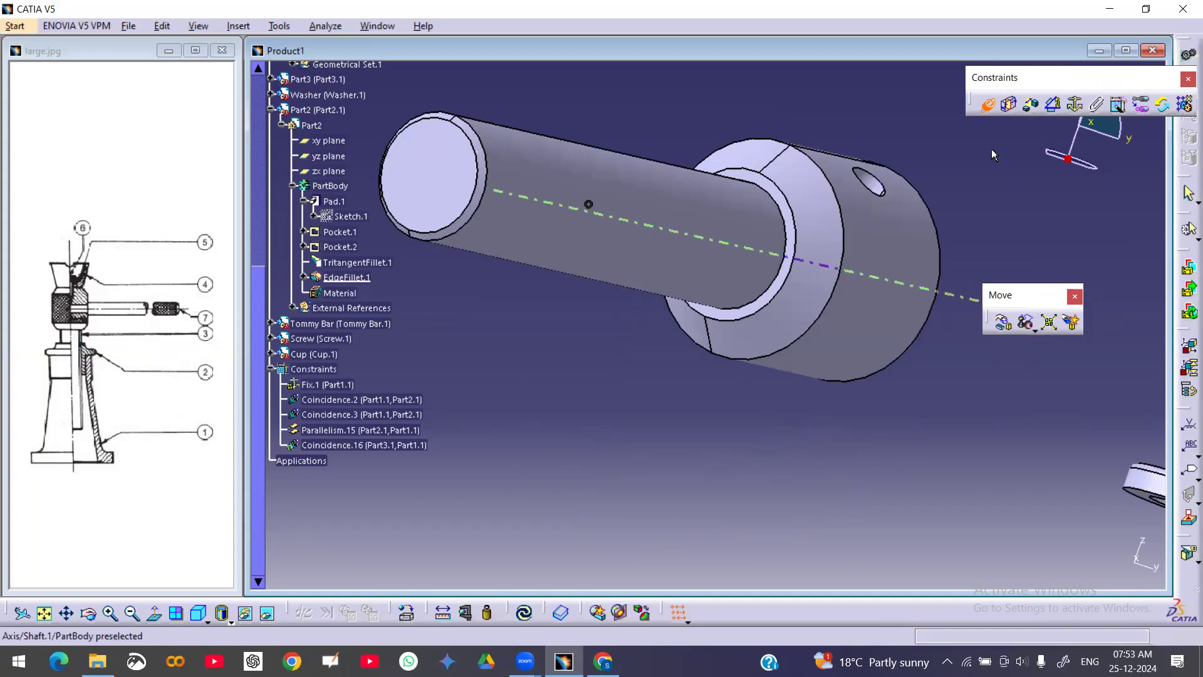
{"action": "left_click", "coordinate": [990, 105]}
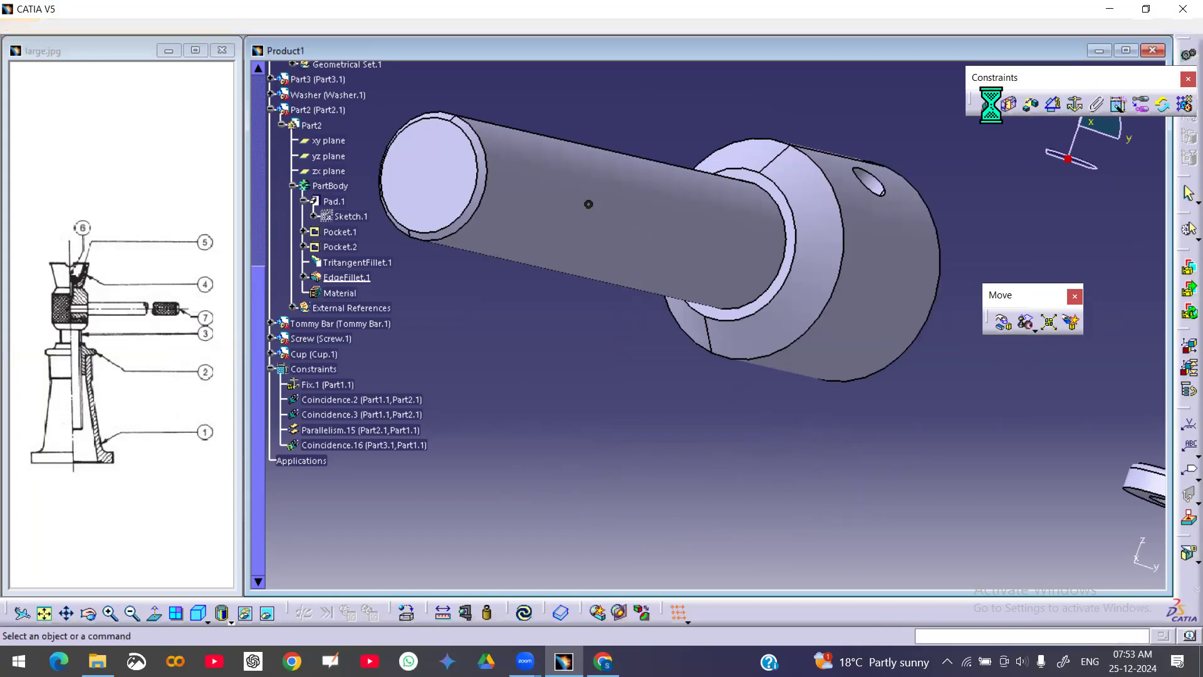
{"action": "left_click", "coordinate": [1030, 106]}
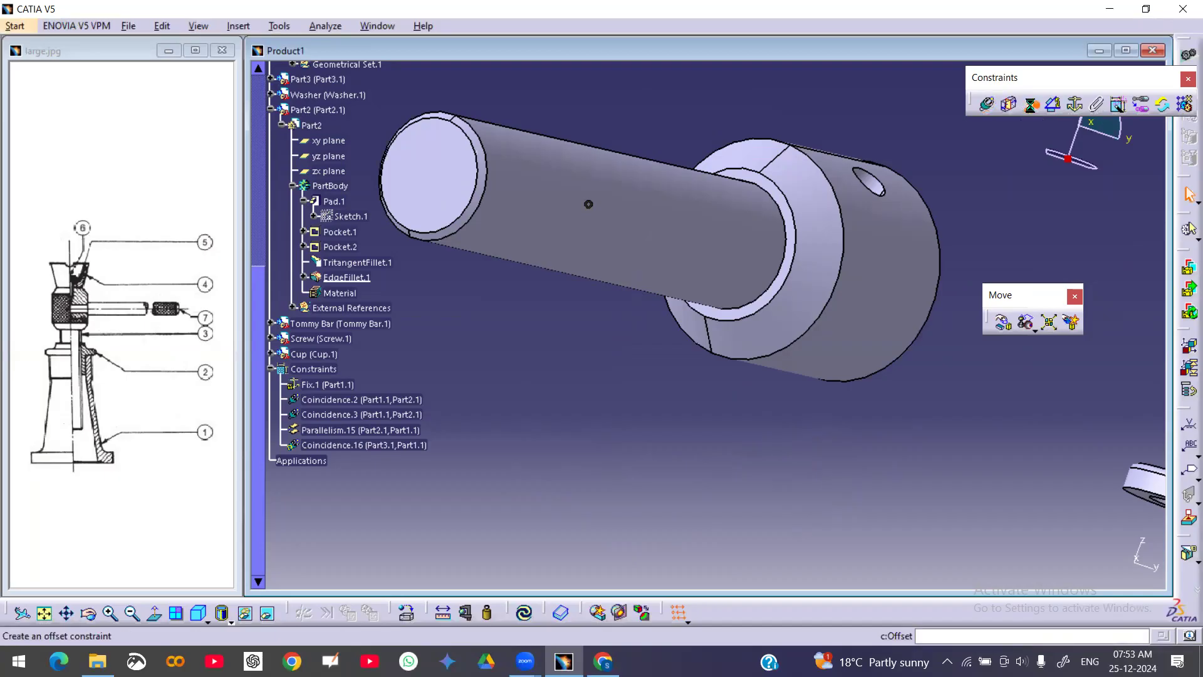
{"action": "left_click", "coordinate": [790, 245]}
{"action": "middle_click_drag", "start_coordinate": [733, 201], "coordinate": [737, 300]}
{"action": "middle_click_drag", "start_coordinate": [1027, 322], "coordinate": [706, 148]}
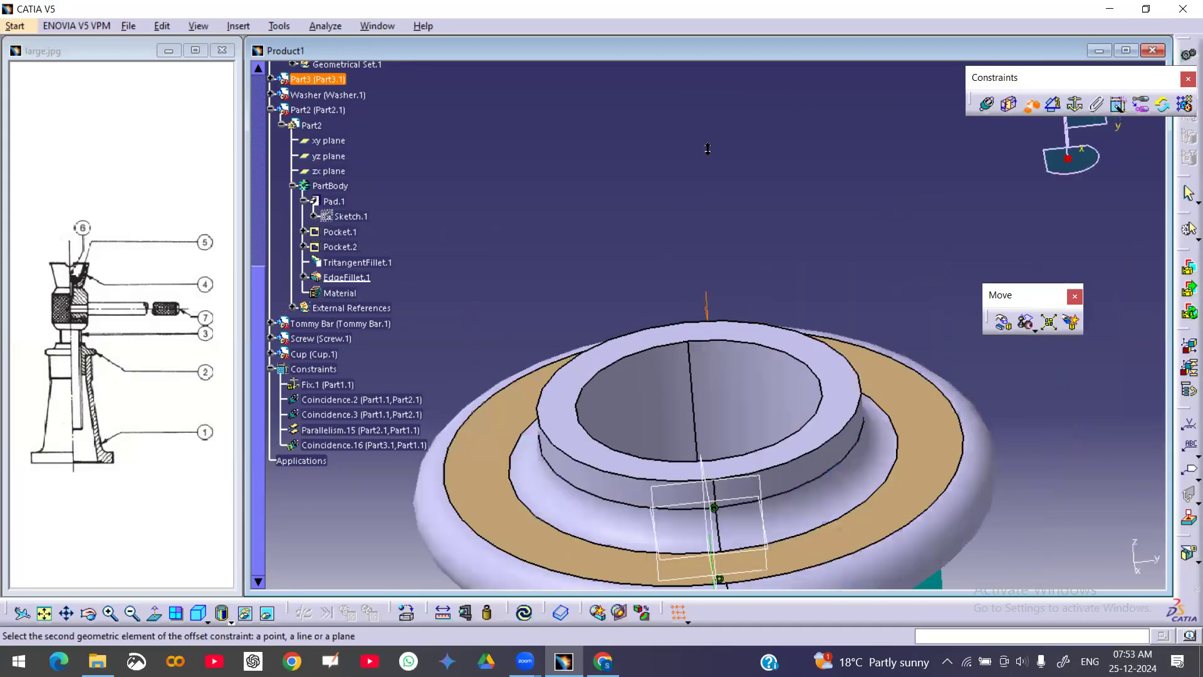
{"action": "left_click", "coordinate": [731, 330]}
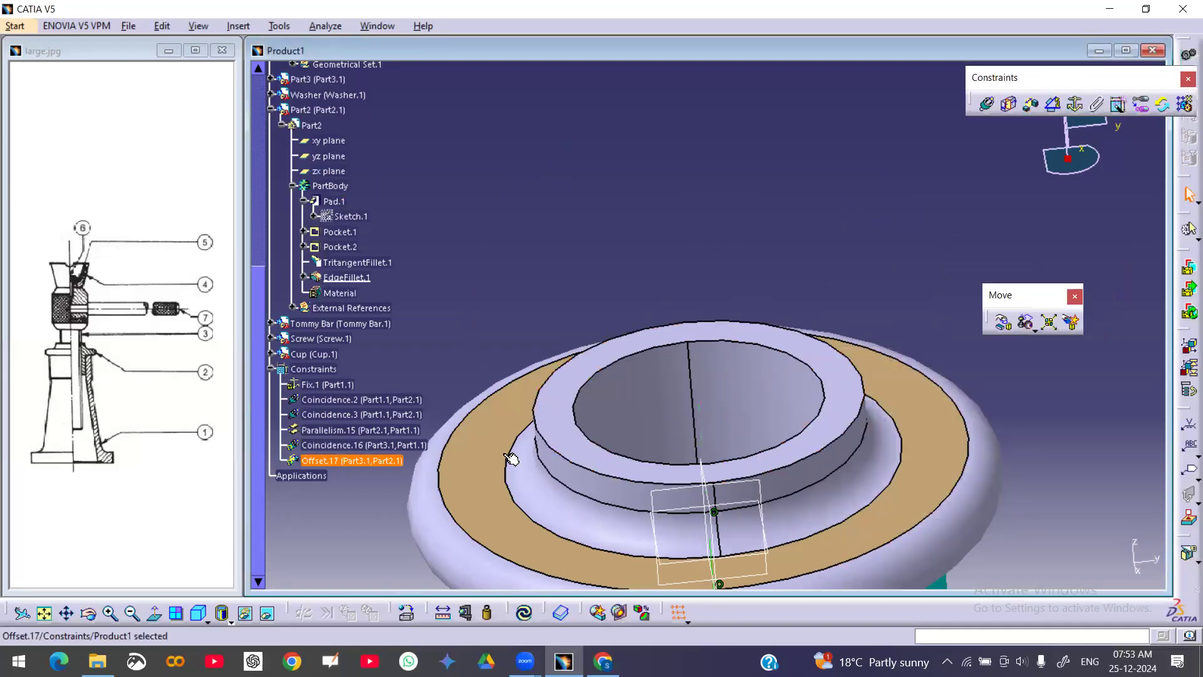
{"action": "left_click", "coordinate": [524, 612]}
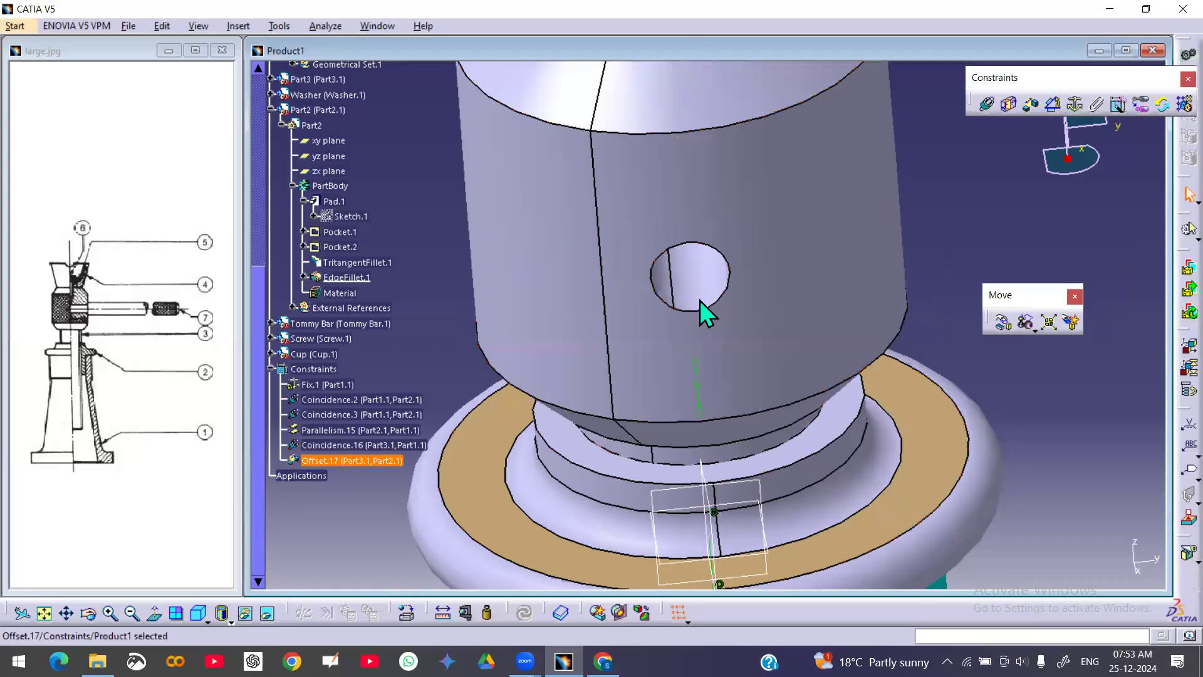
Set the shaft-to-nut offset constraint to 10 mm and update the assembly
{"action": "middle_click_drag", "start_coordinate": [789, 271], "coordinate": [704, 211]}
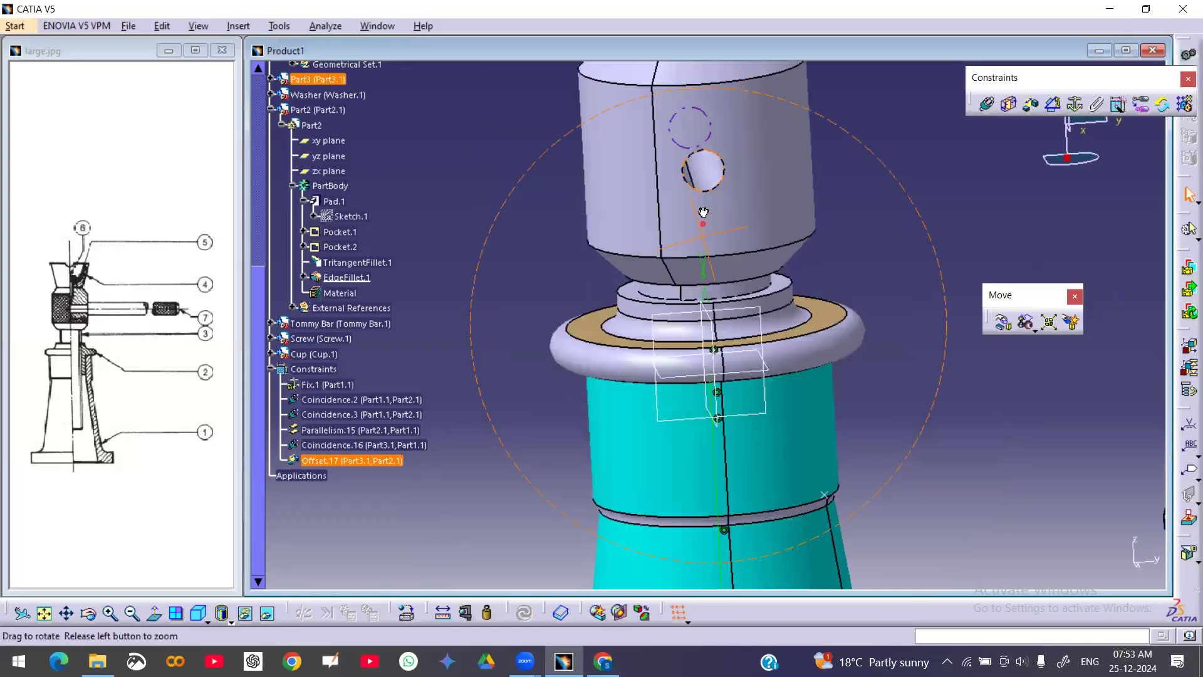
{"action": "middle_click_drag", "start_coordinate": [789, 330], "coordinate": [732, 300]}
{"action": "double_click", "coordinate": [359, 464]}
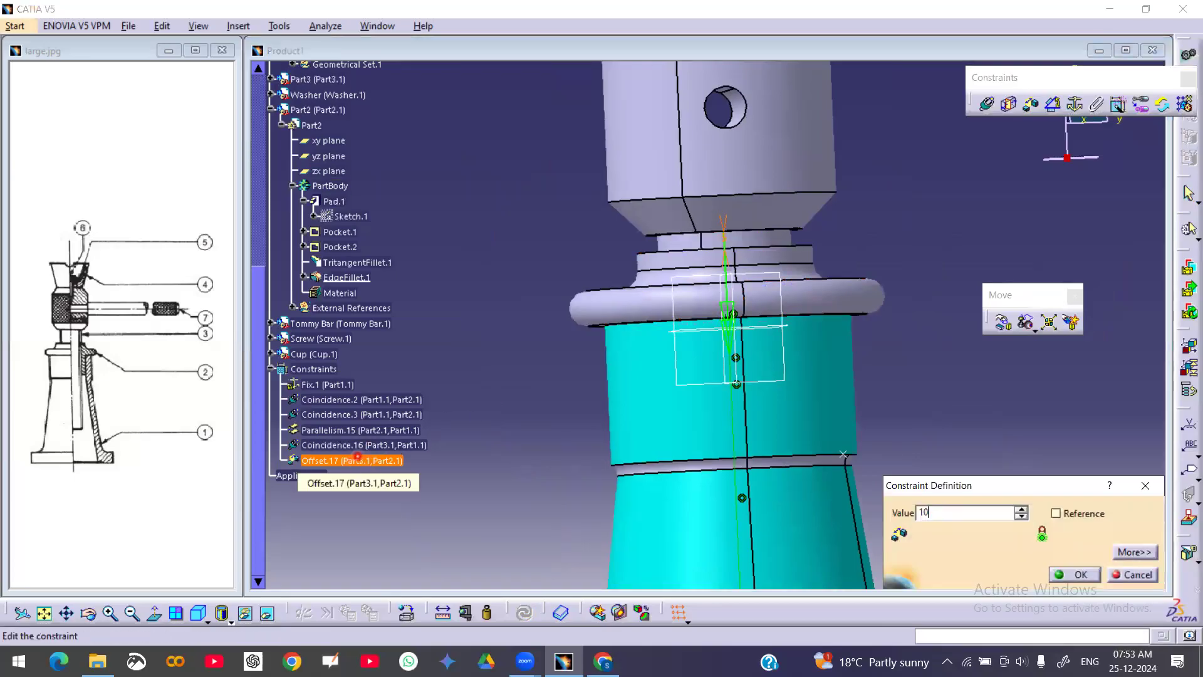
{"action": "key", "text": "Return"}
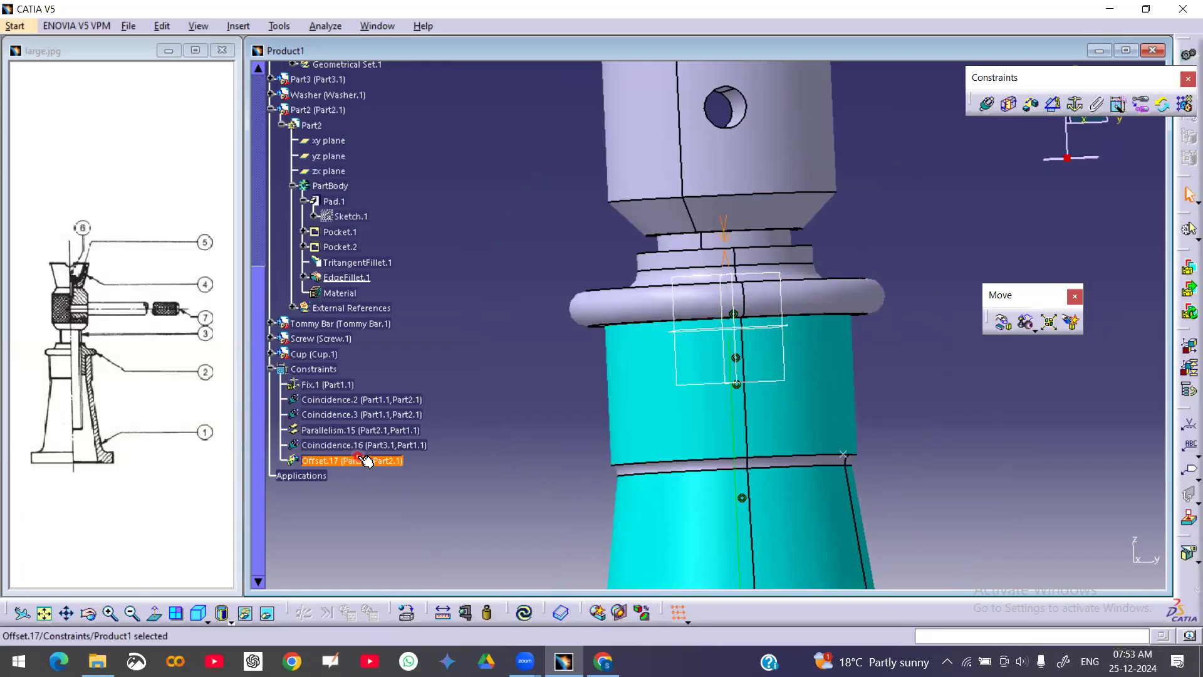
{"action": "left_click", "coordinate": [524, 612]}
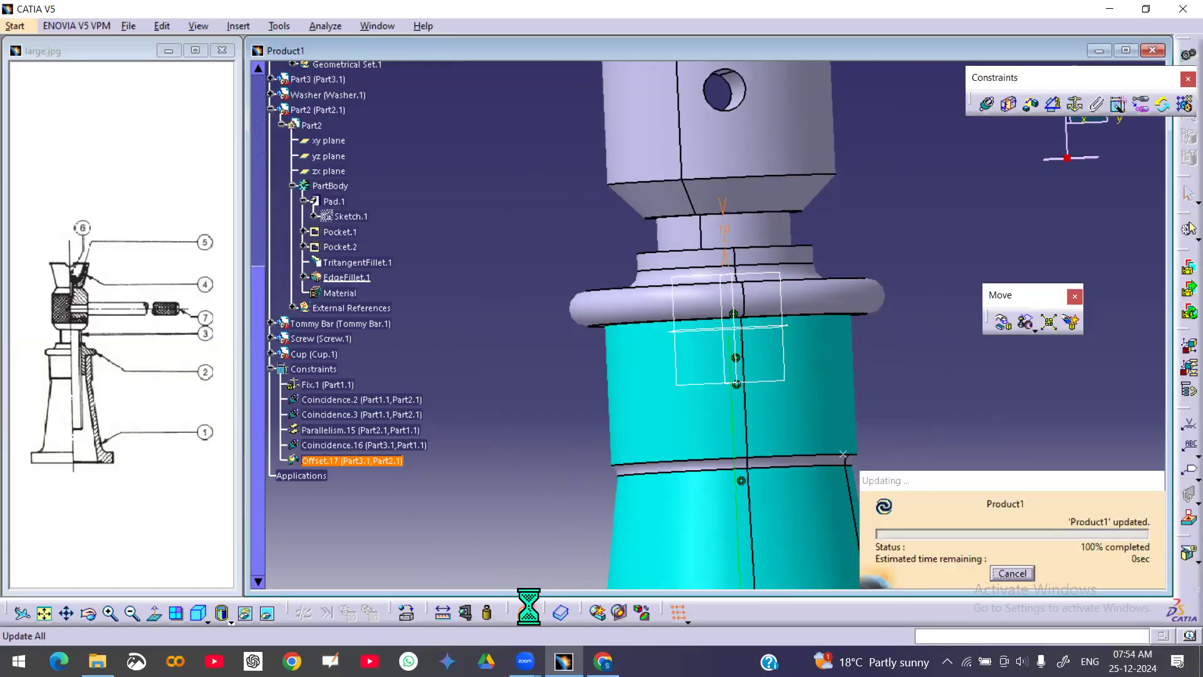
Make the cup's axis coincident with the screw shaft's axis
{"action": "middle_click_drag", "start_coordinate": [798, 341], "coordinate": [786, 377], "text": "ctrl"}
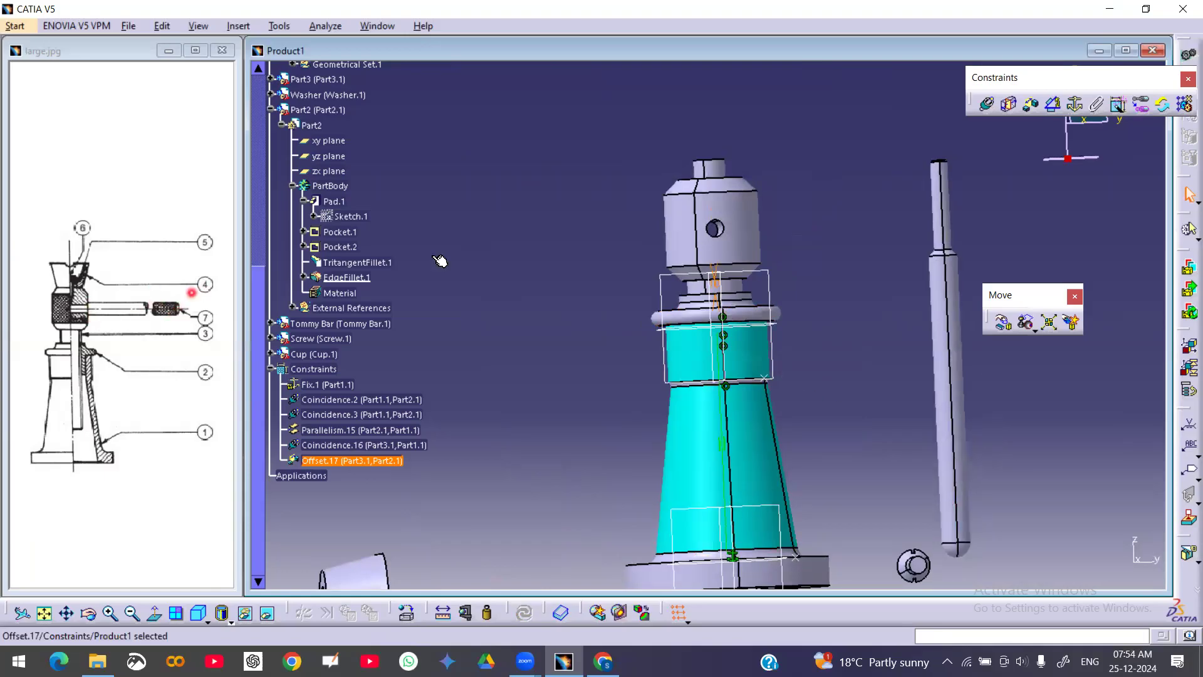
{"action": "left_click", "coordinate": [985, 107]}
{"action": "middle_click_drag", "start_coordinate": [705, 276], "coordinate": [727, 313]}
{"action": "left_click", "coordinate": [985, 106]}
{"action": "middle_click_drag", "start_coordinate": [918, 292], "coordinate": [903, 318]}
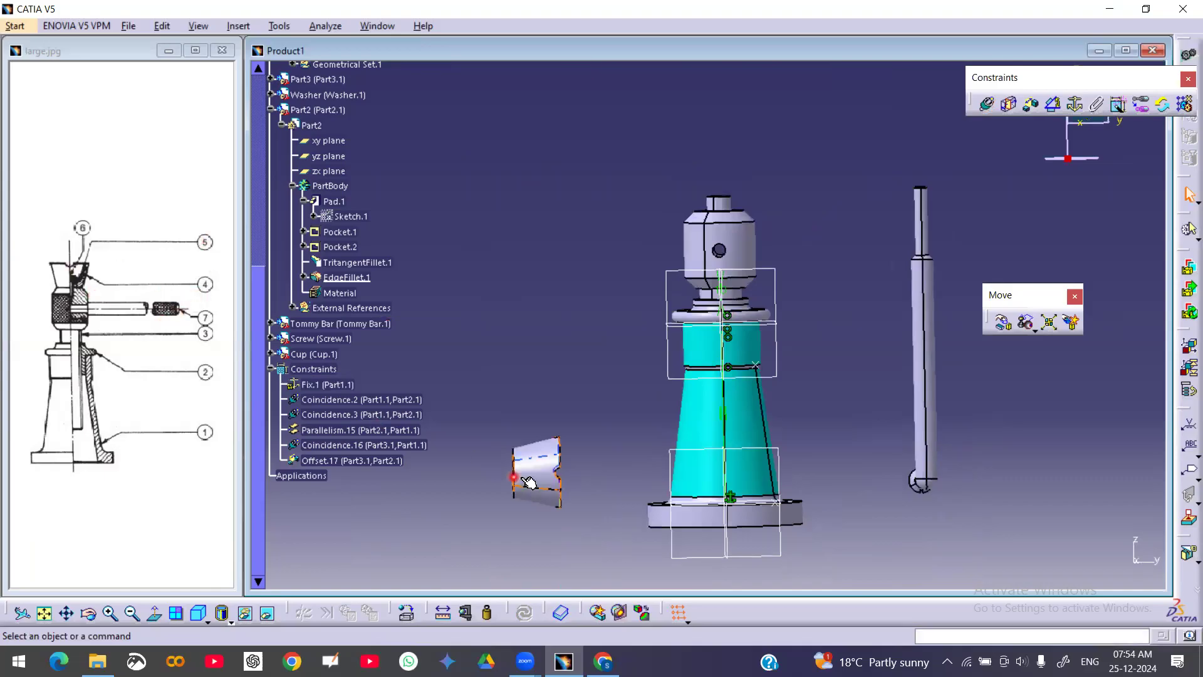
{"action": "left_click", "coordinate": [986, 103]}
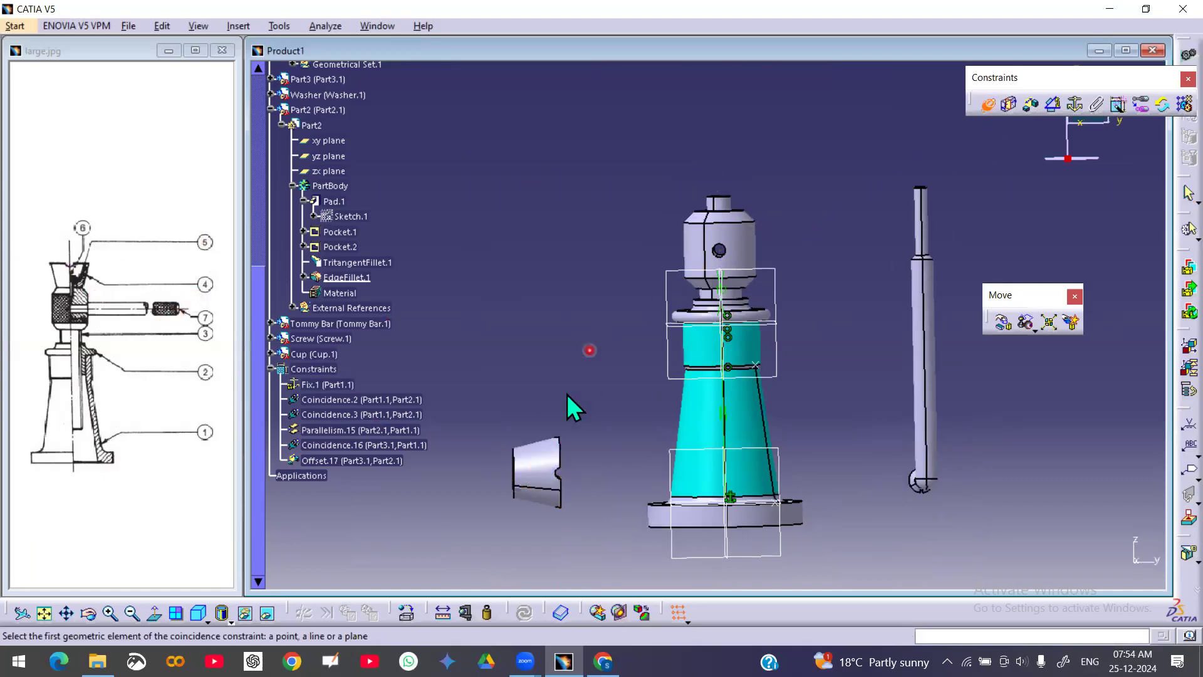
{"action": "left_click", "coordinate": [537, 472]}
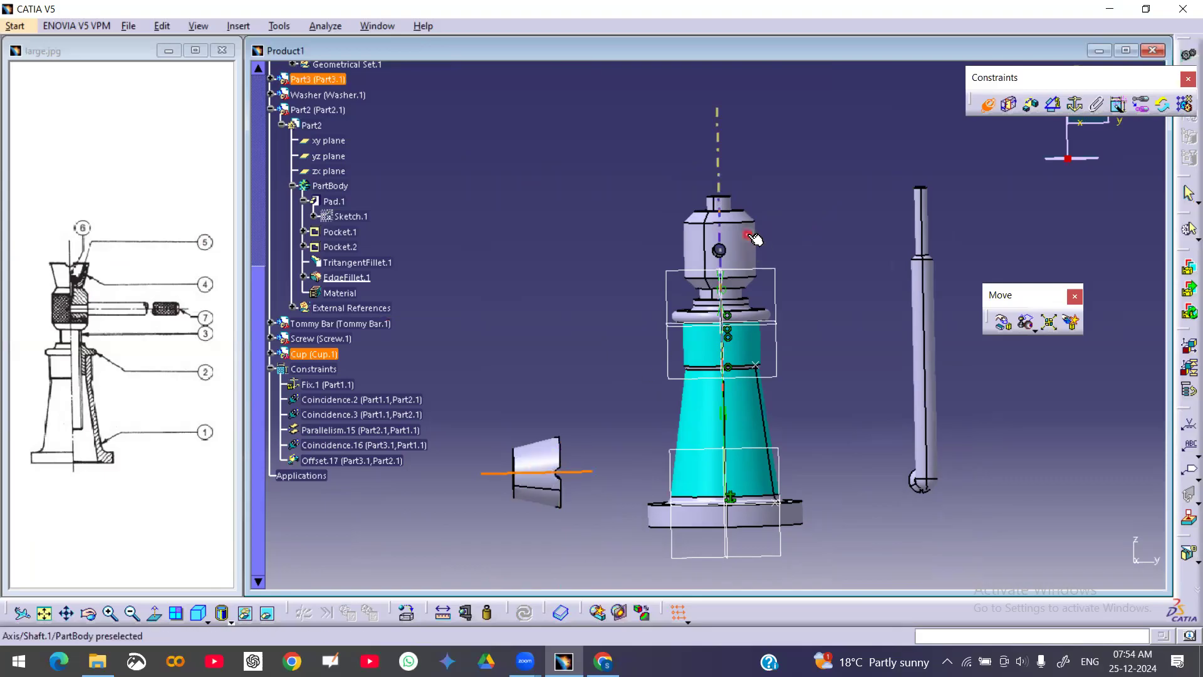
{"action": "left_click", "coordinate": [759, 235]}
Constrain the cup's end face coincident with the shaft's top face and update the assembly
{"action": "left_click", "coordinate": [987, 104]}
{"action": "left_click", "coordinate": [987, 103]}
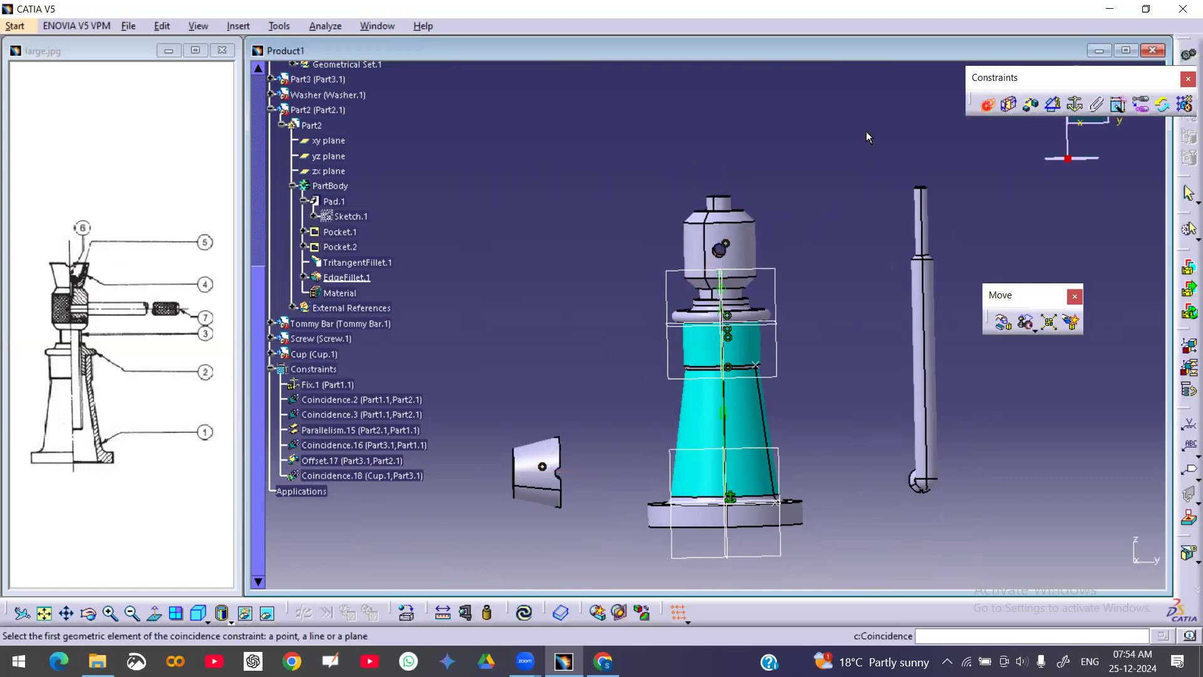
{"action": "middle_click_drag", "start_coordinate": [551, 490], "coordinate": [627, 486]}
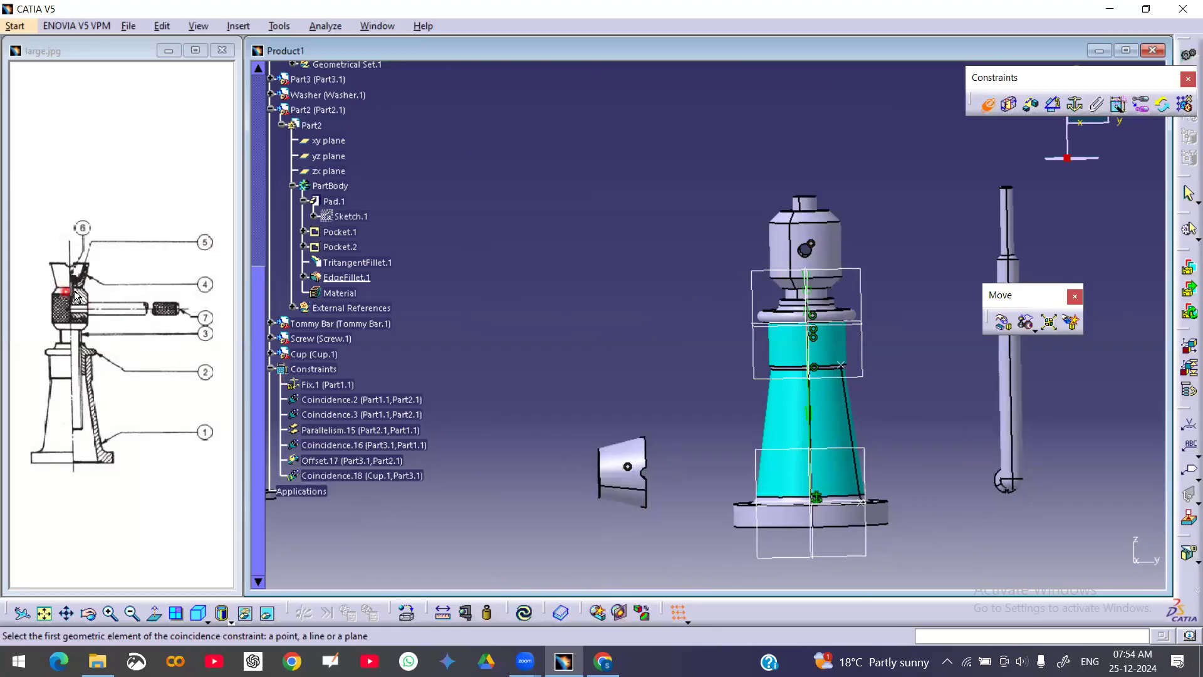
{"action": "middle_click_drag", "start_coordinate": [761, 252], "coordinate": [879, 240]}
{"action": "left_click", "coordinate": [834, 227]}
{"action": "middle_click_drag", "start_coordinate": [672, 276], "coordinate": [712, 492]}
{"action": "middle_click_drag", "start_coordinate": [596, 288], "coordinate": [701, 353]}
{"action": "middle_click_drag", "start_coordinate": [515, 405], "coordinate": [777, 392]}
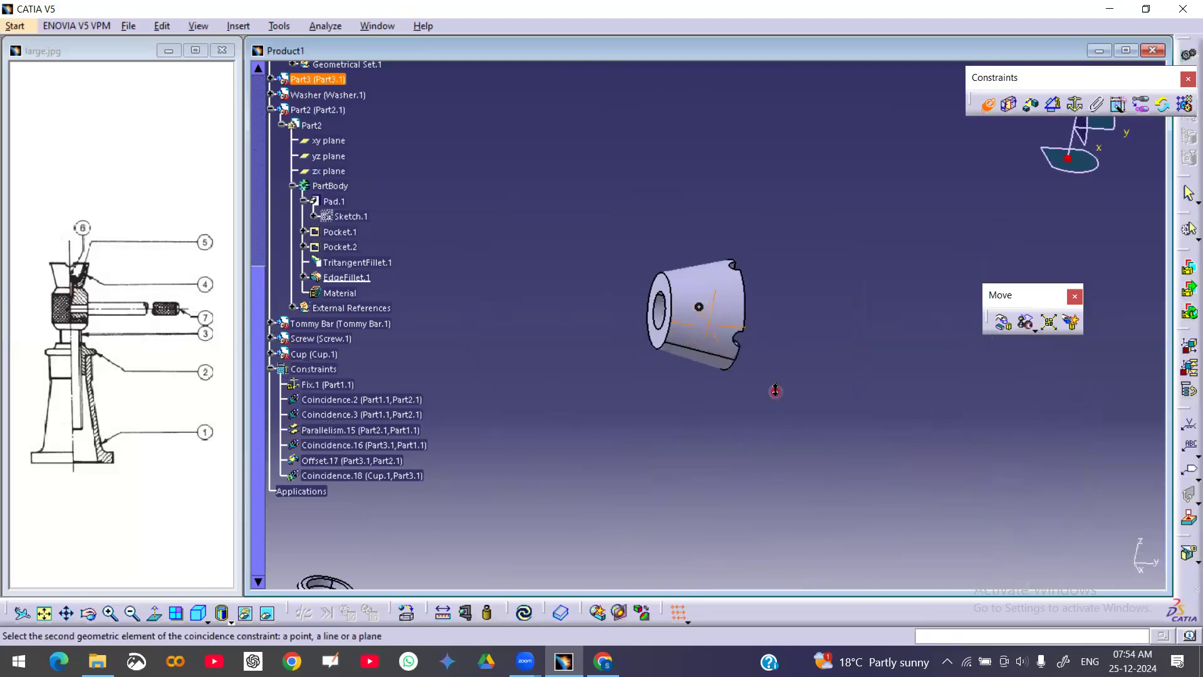
{"action": "left_click", "coordinate": [657, 289]}
{"action": "left_click", "coordinate": [1059, 571]}
{"action": "left_click", "coordinate": [527, 615]}
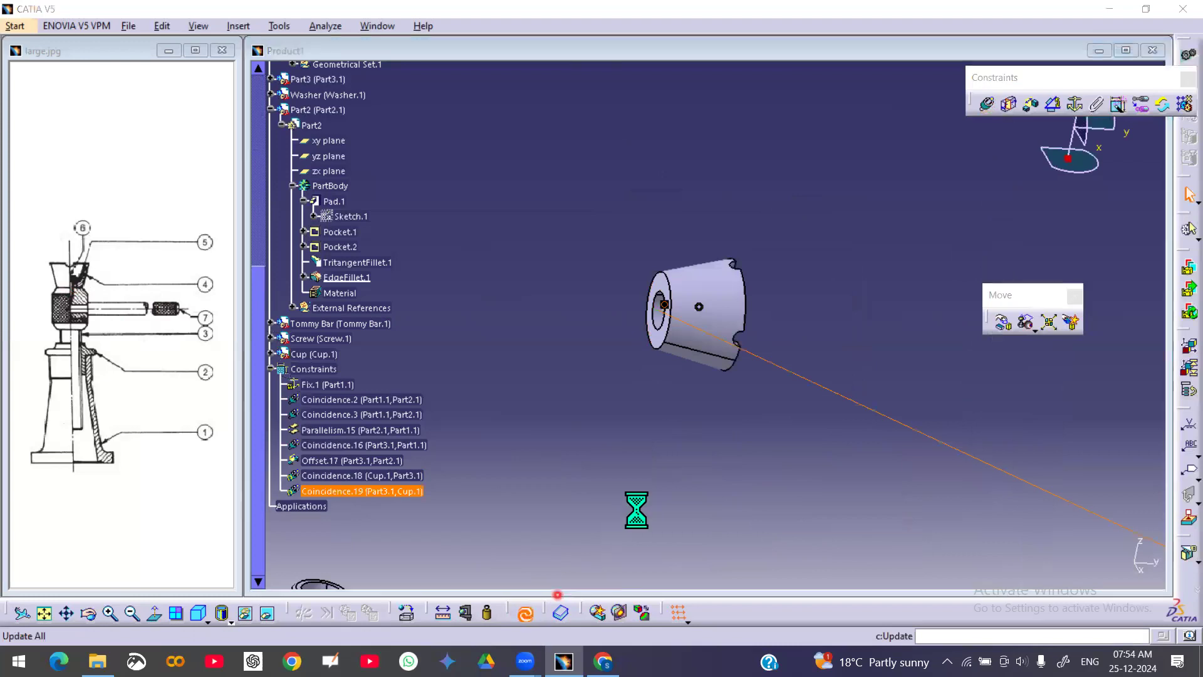
Edit the cup-to-shaft face coincidence constraint to reverse its orientation
{"action": "middle_click_drag", "start_coordinate": [749, 295], "coordinate": [642, 314], "text": "ctrl"}
{"action": "middle_click_drag", "start_coordinate": [811, 405], "coordinate": [781, 281]}
{"action": "middle_click_drag", "start_coordinate": [854, 416], "coordinate": [780, 289]}
{"action": "middle_click_drag", "start_coordinate": [782, 417], "coordinate": [762, 346]}
{"action": "middle_click_drag", "start_coordinate": [761, 347], "coordinate": [777, 314], "text": "ctrl"}
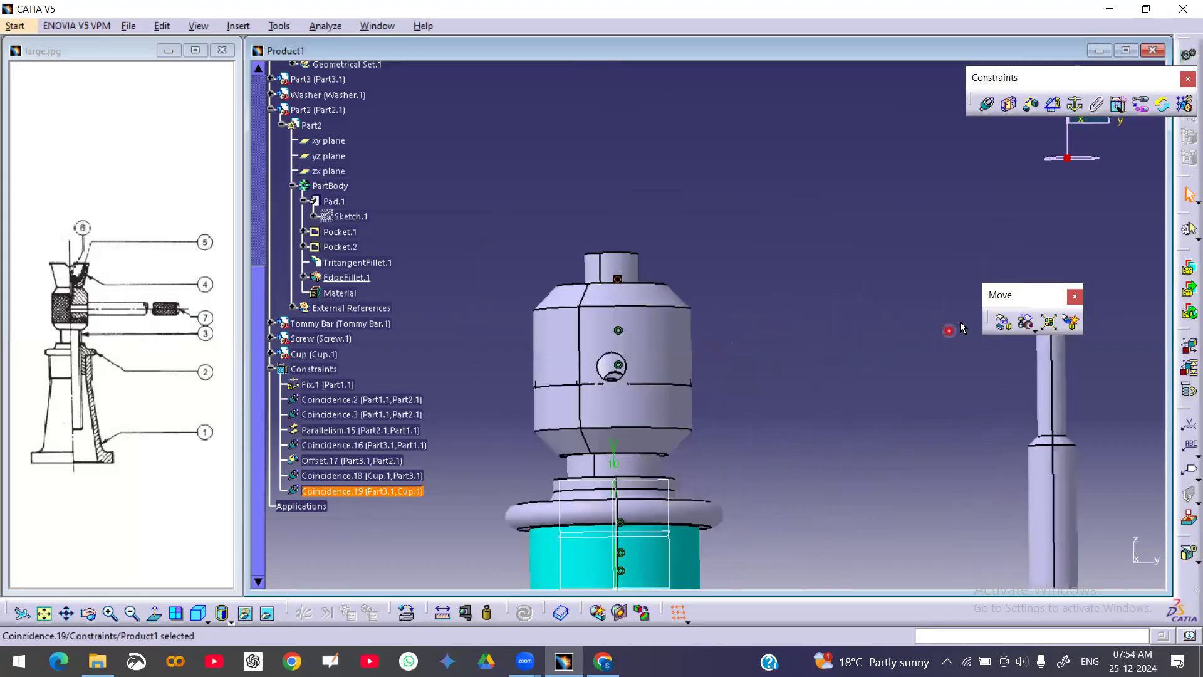
{"action": "double_click", "coordinate": [379, 493]}
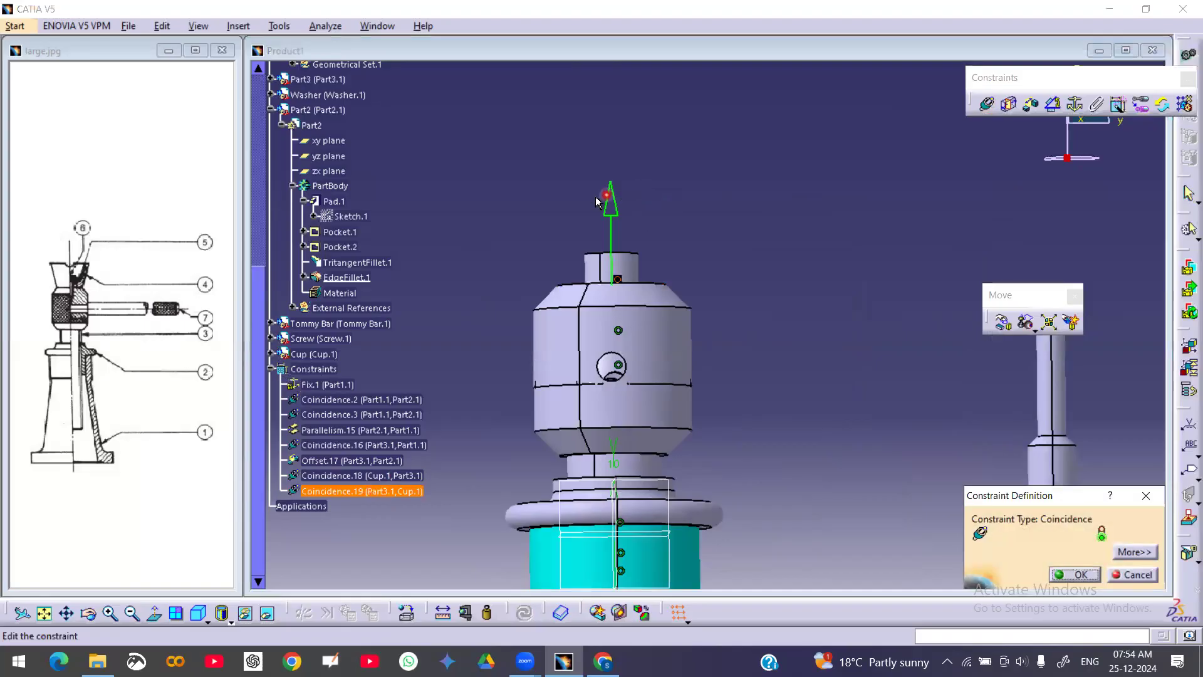
{"action": "left_click", "coordinate": [613, 208]}
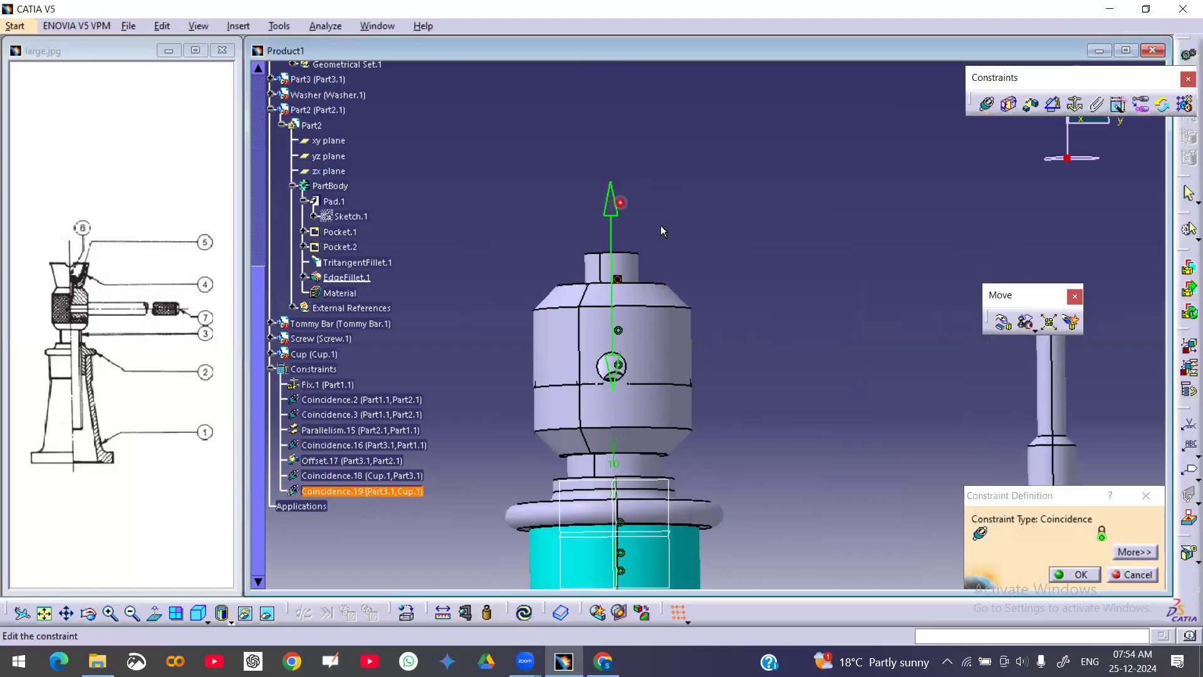
{"action": "left_click", "coordinate": [1082, 575]}
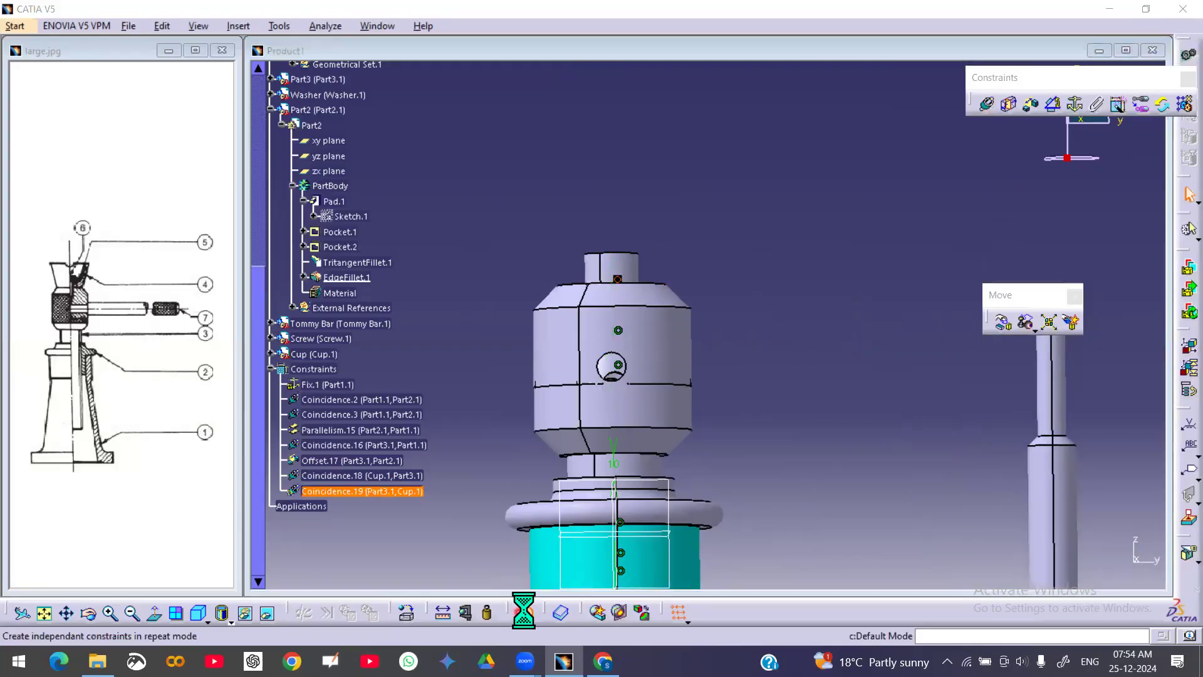
Run a degrees of freedom analysis on the cup
{"action": "middle_click_drag", "start_coordinate": [722, 219], "coordinate": [852, 588]}
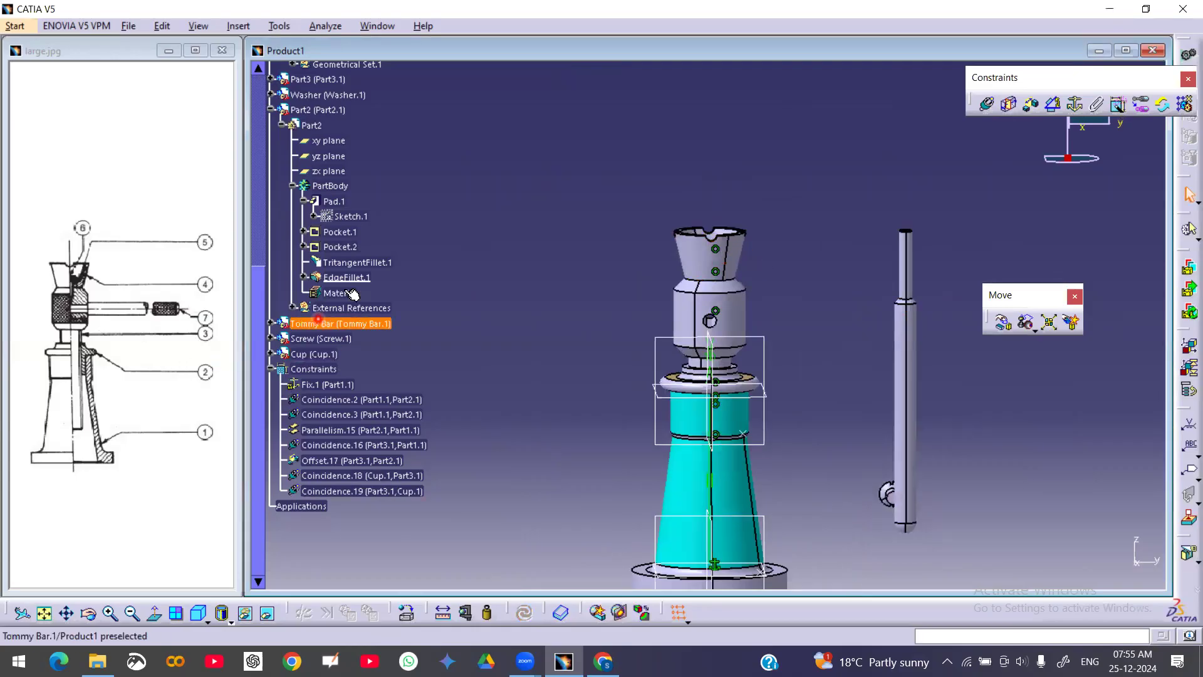
{"action": "right_click", "coordinate": [308, 352]}
{"action": "mouse_move", "coordinate": [378, 339]}
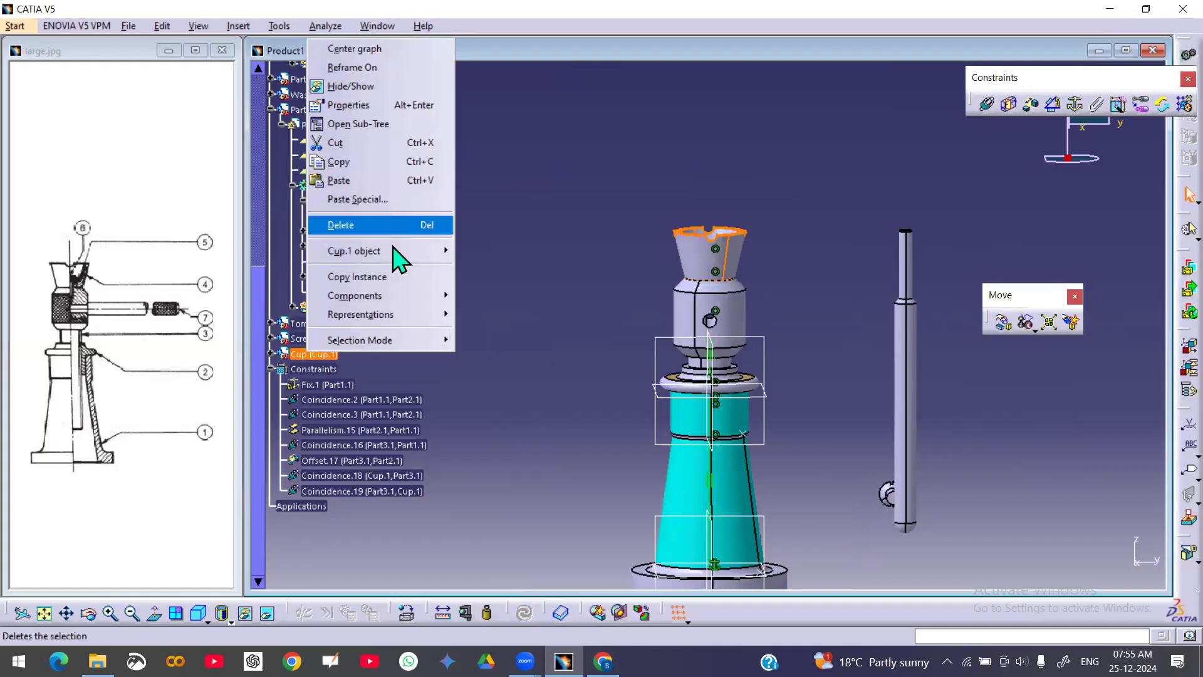
{"action": "mouse_move", "coordinate": [408, 250]}
{"action": "left_click", "coordinate": [517, 335]}
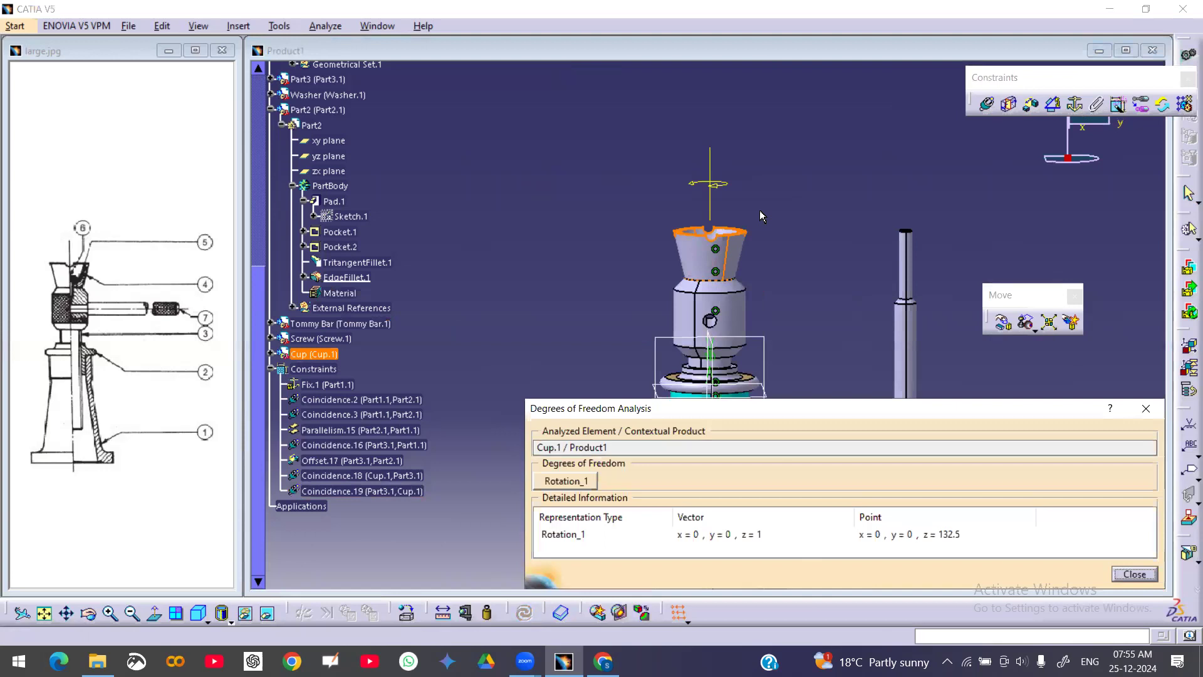
{"action": "left_click", "coordinate": [1129, 573]}
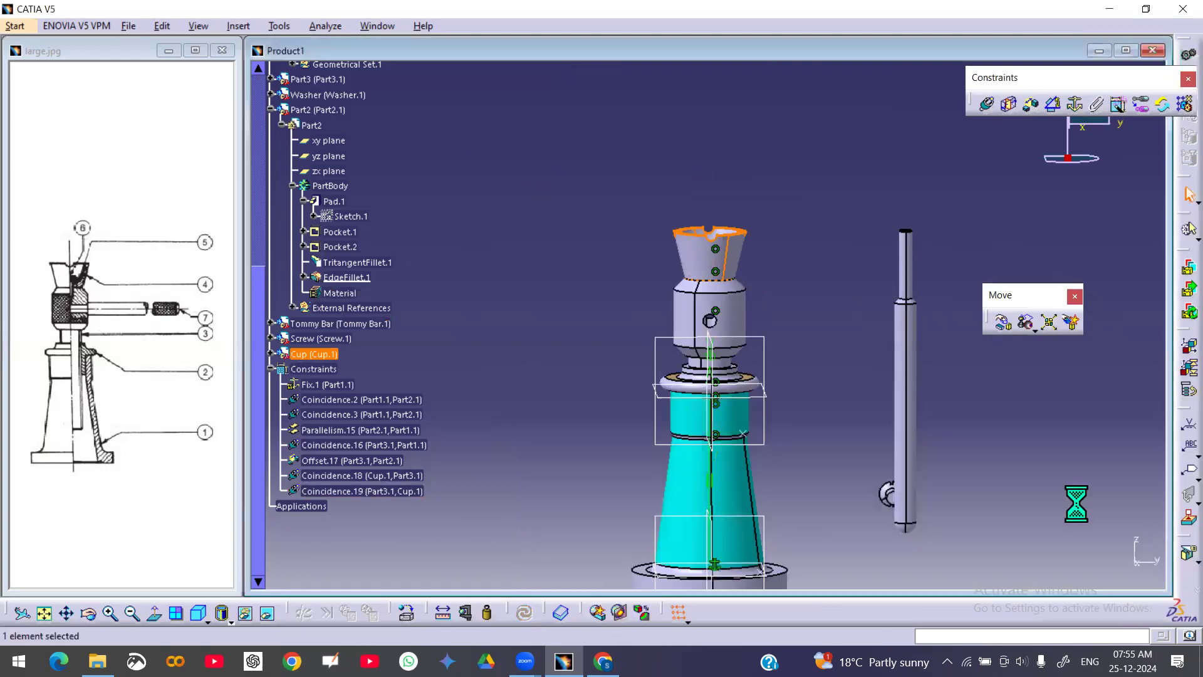
Show the cup's xy, yz and zx reference planes
{"action": "right_click", "coordinate": [696, 250]}
{"action": "left_click", "coordinate": [768, 261]}
{"action": "left_click", "coordinate": [329, 265]}
{"action": "left_click", "coordinate": [335, 292], "text": "shift"}
{"action": "right_click", "coordinate": [334, 292]}
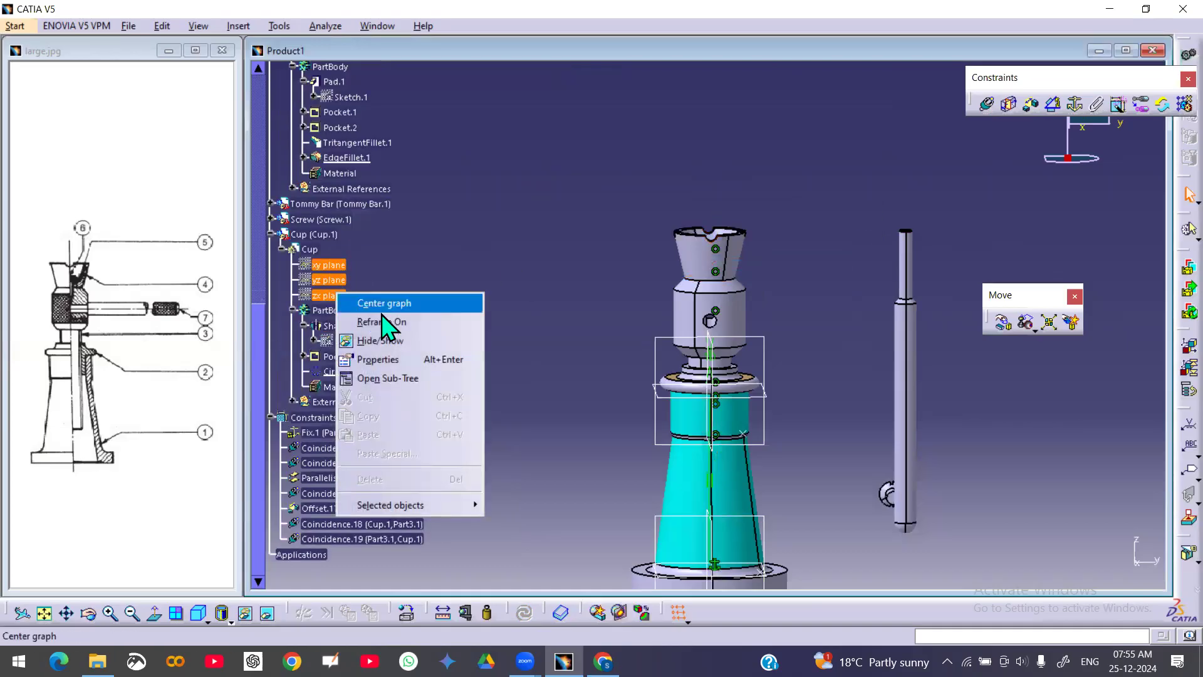
{"action": "left_click", "coordinate": [398, 341]}
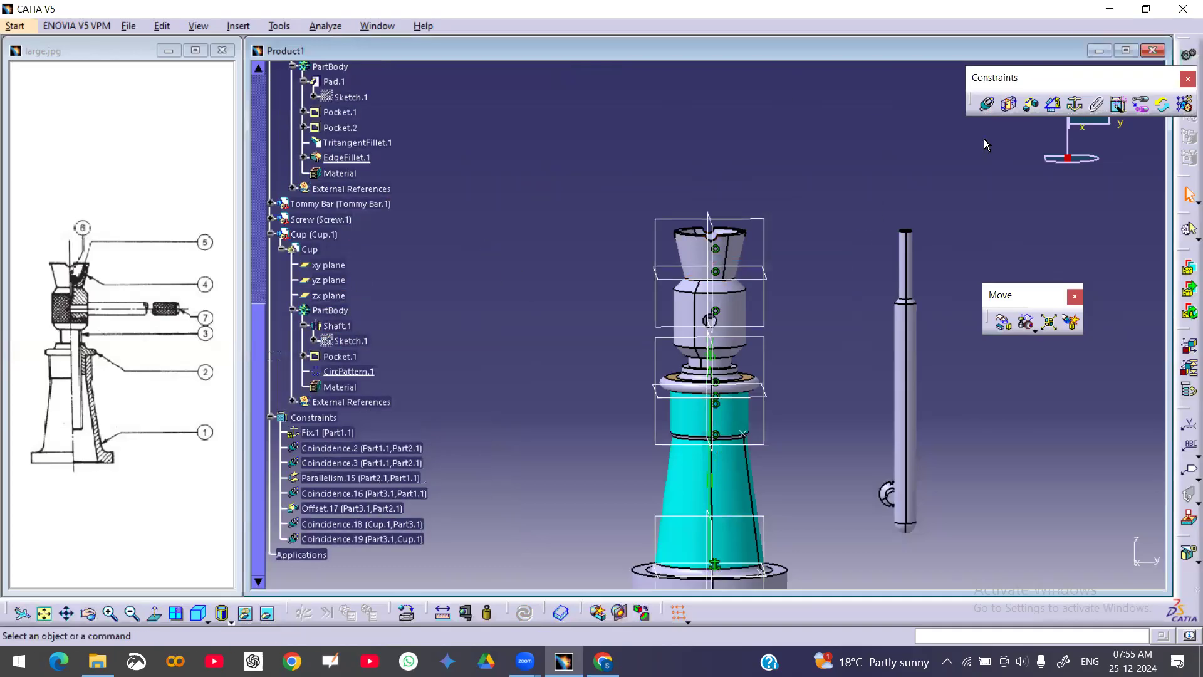
{"action": "left_click", "coordinate": [1054, 104]}
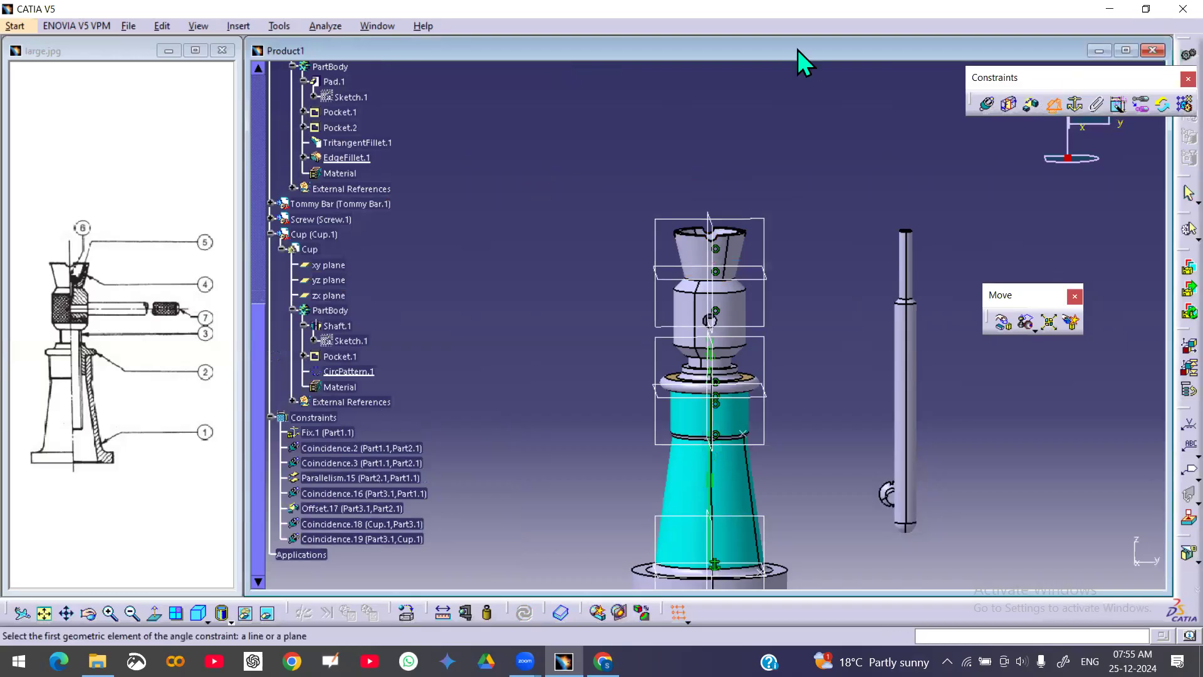
{"action": "left_click", "coordinate": [818, 348]}
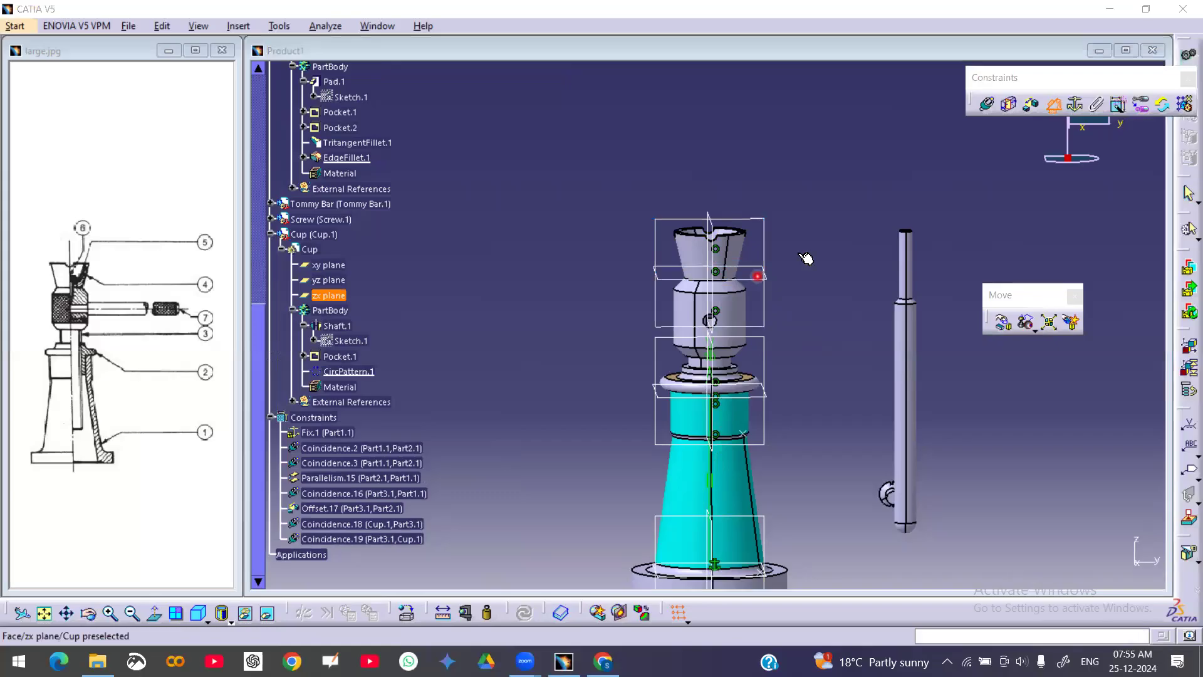
{"action": "left_click", "coordinate": [758, 280]}
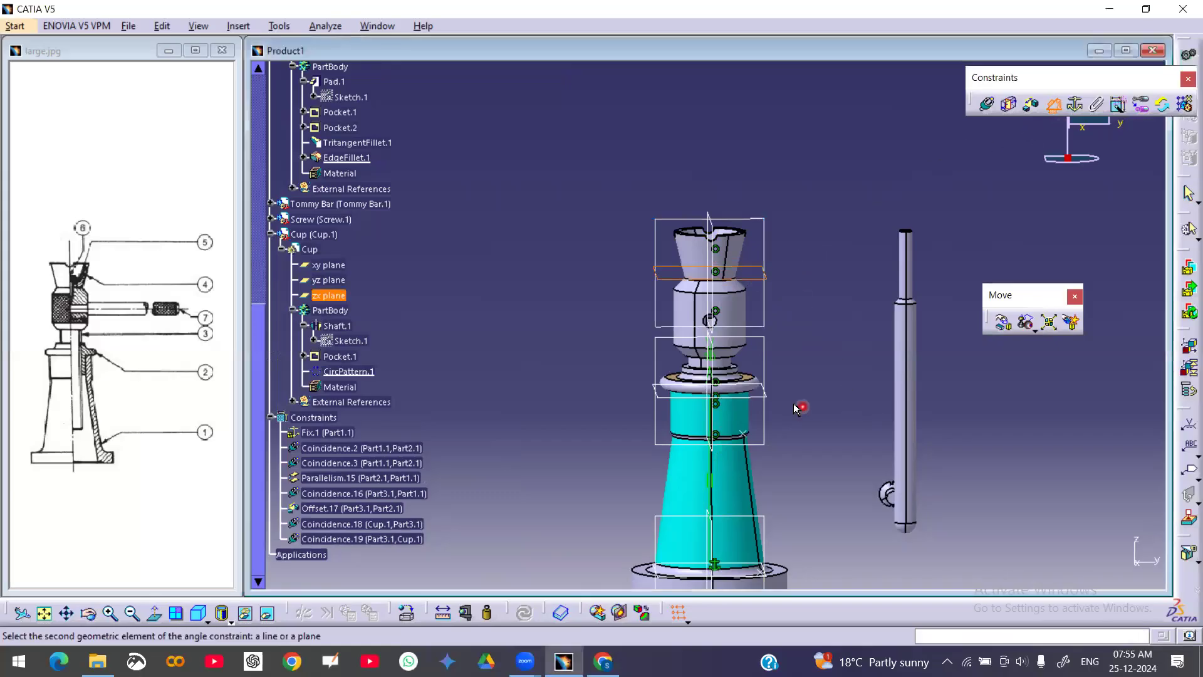
{"action": "left_click", "coordinate": [1058, 107]}
Add a parallelism constraint between a cup reference plane and a Part2 reference plane
{"action": "left_click", "coordinate": [1058, 108]}
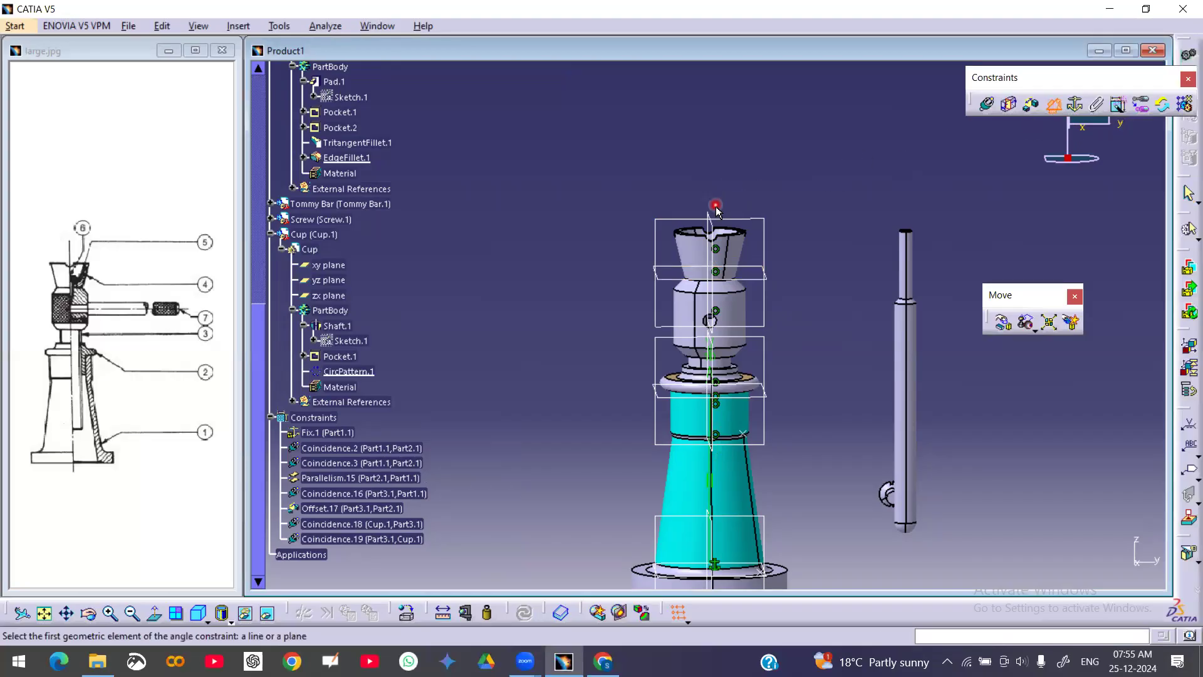
{"action": "left_click", "coordinate": [721, 229]}
{"action": "middle_click_drag", "start_coordinate": [795, 364], "coordinate": [783, 370]}
{"action": "left_click", "coordinate": [701, 359]}
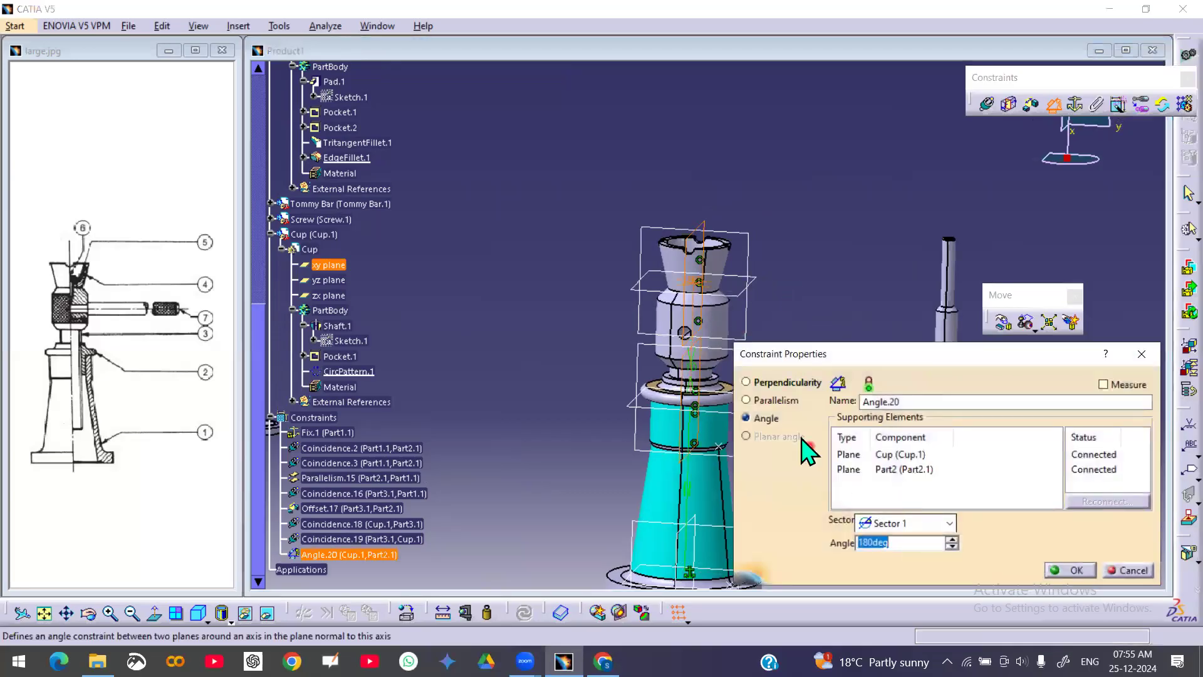
{"action": "left_click", "coordinate": [764, 400]}
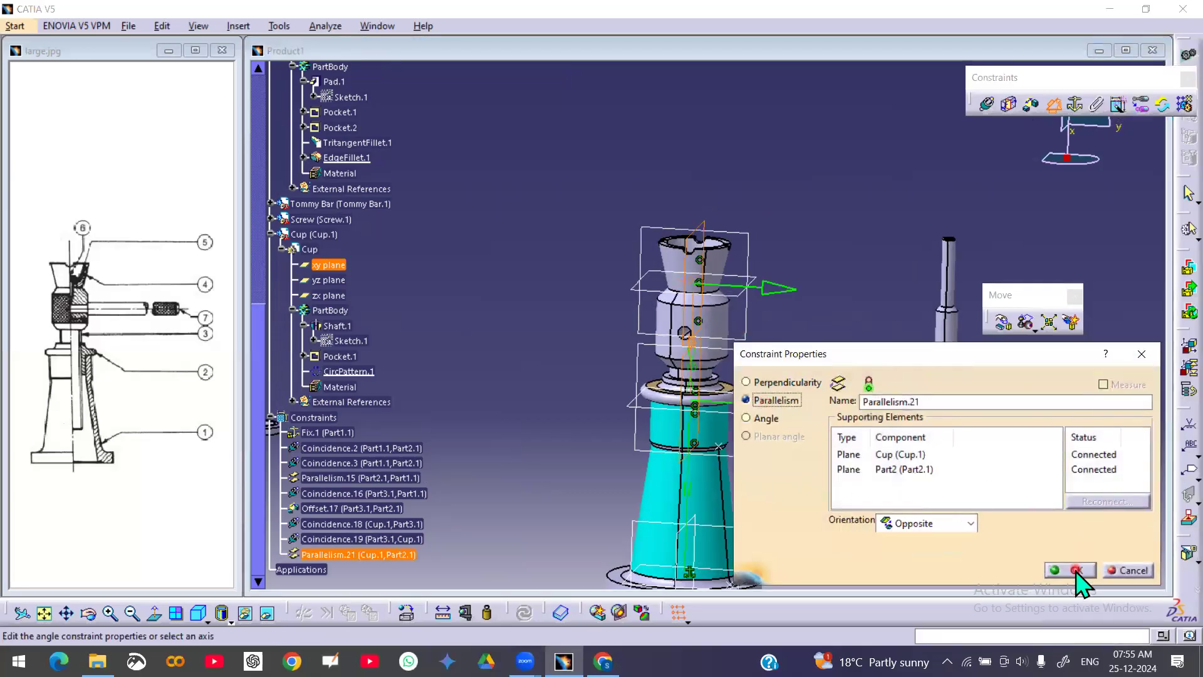
{"action": "left_click", "coordinate": [1075, 570]}
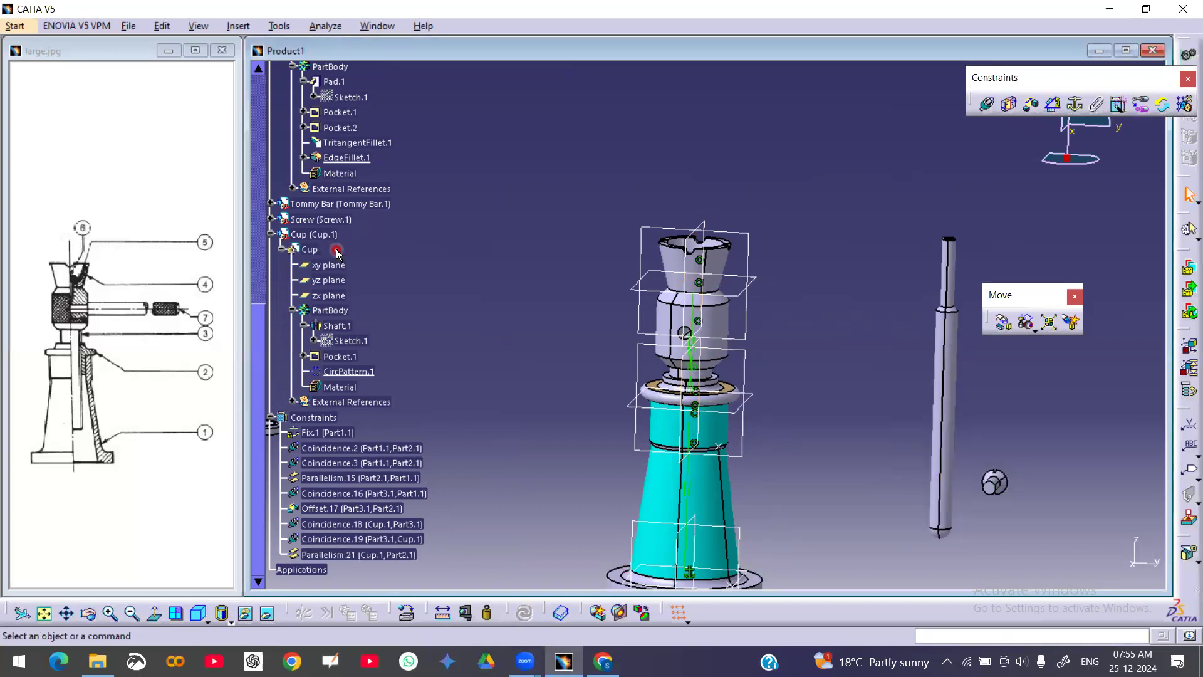
Check the cup's remaining degrees of freedom
{"action": "right_click", "coordinate": [316, 235]}
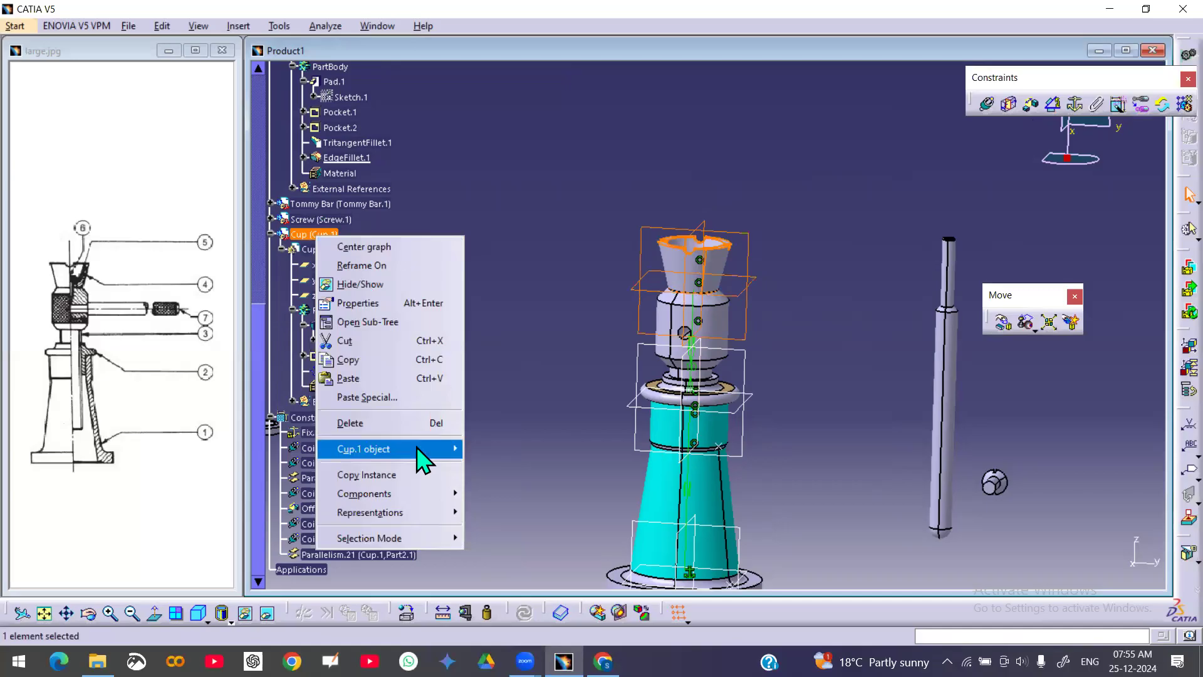
{"action": "mouse_move", "coordinate": [426, 467]}
{"action": "left_click", "coordinate": [526, 530]}
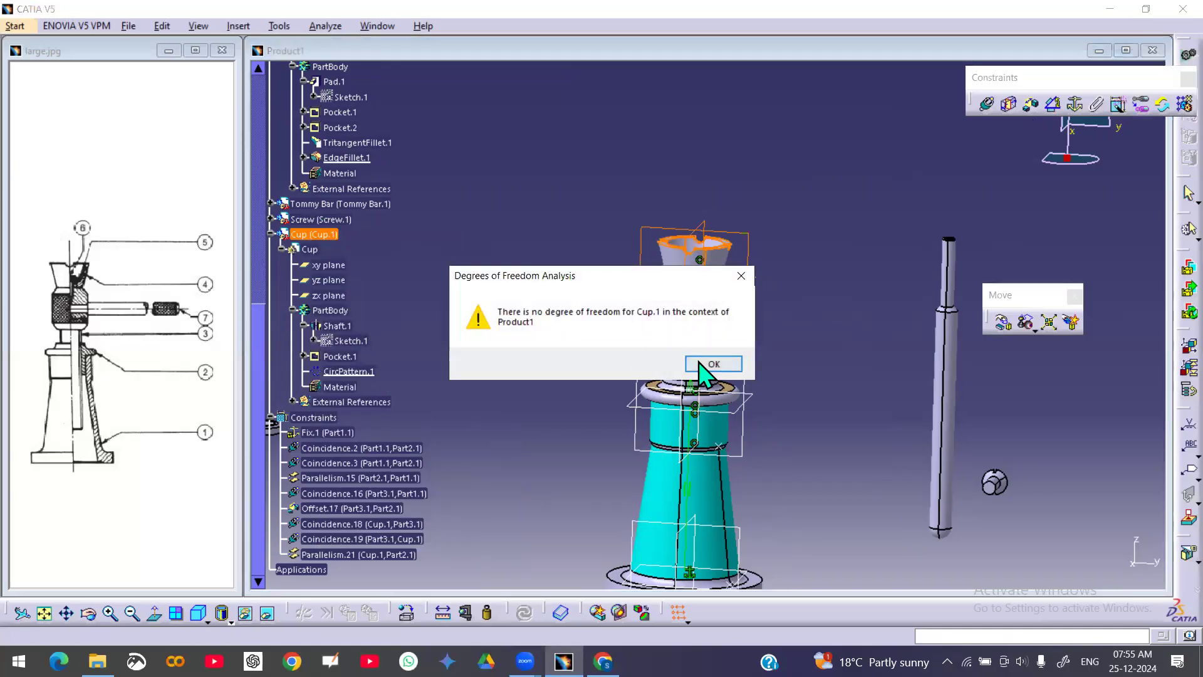
{"action": "left_click", "coordinate": [702, 364]}
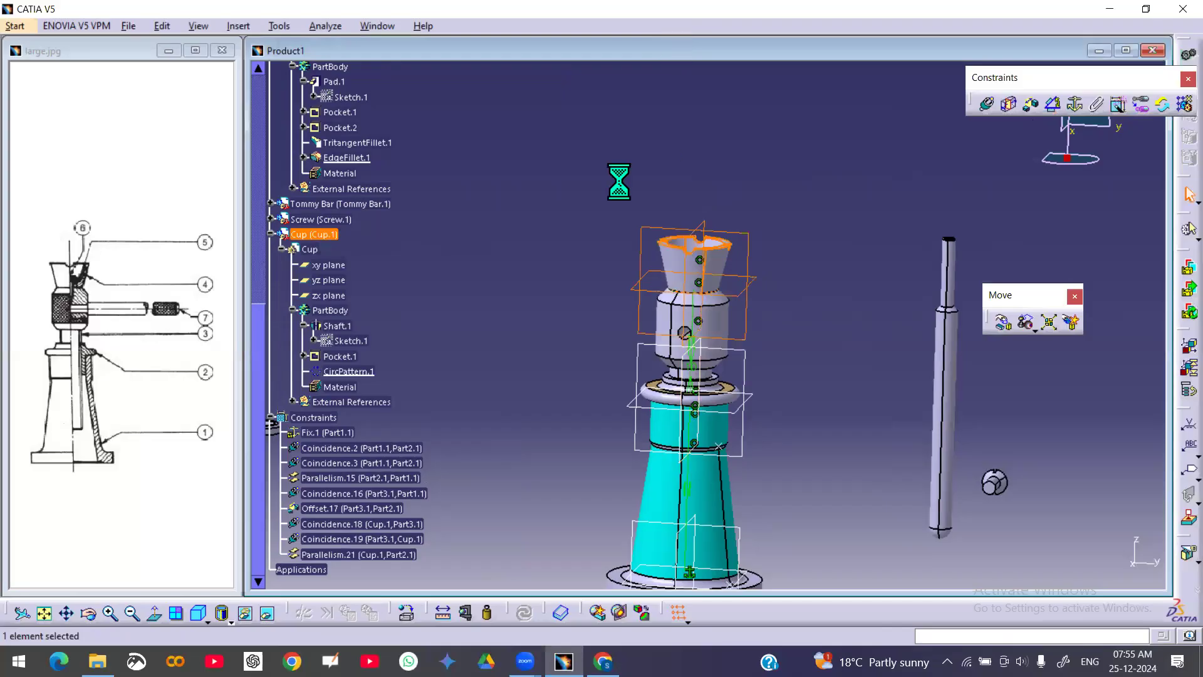
Zoom the reference drawing in on the cup region around part 6
{"action": "left_click", "coordinate": [732, 276]}
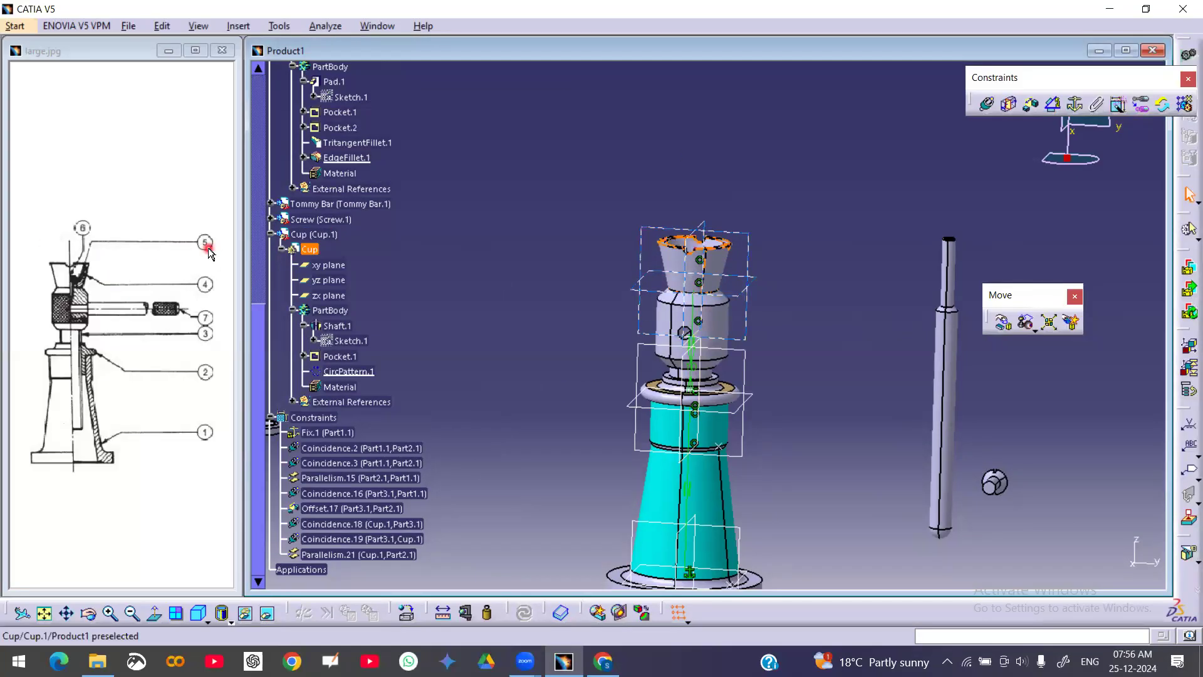
{"action": "left_click", "coordinate": [101, 342]}
{"action": "mouse_move", "coordinate": [102, 343]}
{"action": "middle_mouse_down"}
{"action": "mouse_move", "coordinate": [149, 384]}
{"action": "mouse_move", "coordinate": [152, 251]}
{"action": "middle_mouse_up"}
{"action": "mouse_move", "coordinate": [209, 375]}
{"action": "middle_mouse_down"}
{"action": "mouse_move", "coordinate": [106, 349]}
{"action": "mouse_move", "coordinate": [110, 333]}
{"action": "mouse_move", "coordinate": [127, 386]}
{"action": "middle_mouse_up"}
{"action": "middle_click_drag", "start_coordinate": [739, 322], "coordinate": [760, 360]}
{"action": "middle_click_drag", "start_coordinate": [810, 311], "coordinate": [830, 393]}
{"action": "middle_click_drag", "start_coordinate": [720, 392], "coordinate": [819, 386]}
{"action": "middle_click_drag", "start_coordinate": [908, 433], "coordinate": [582, 404]}
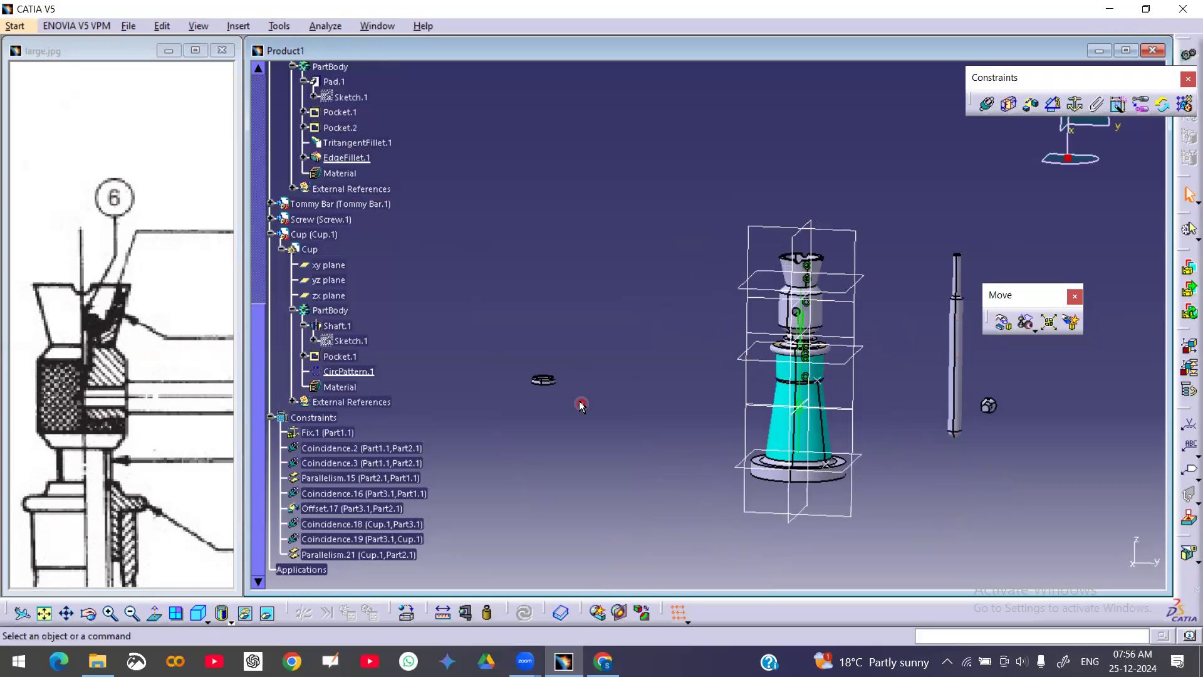
Hide the tommy bar and the screw
{"action": "right_click", "coordinate": [959, 392]}
{"action": "left_click", "coordinate": [1003, 437]}
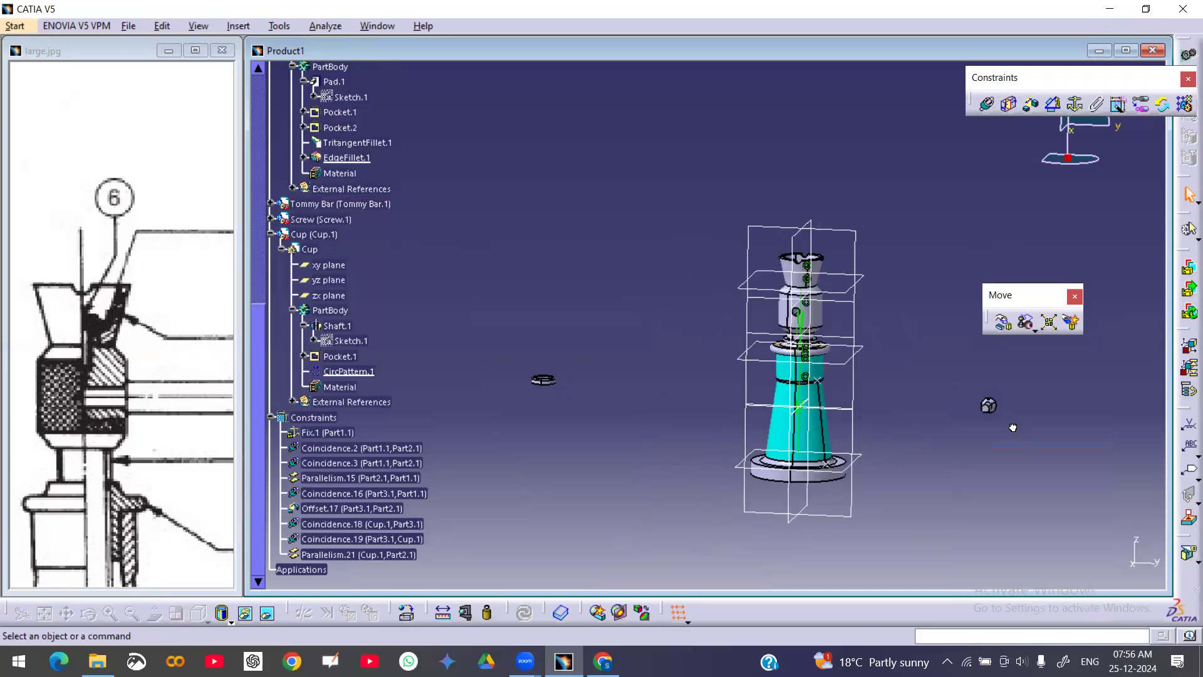
{"action": "right_click", "coordinate": [992, 407]}
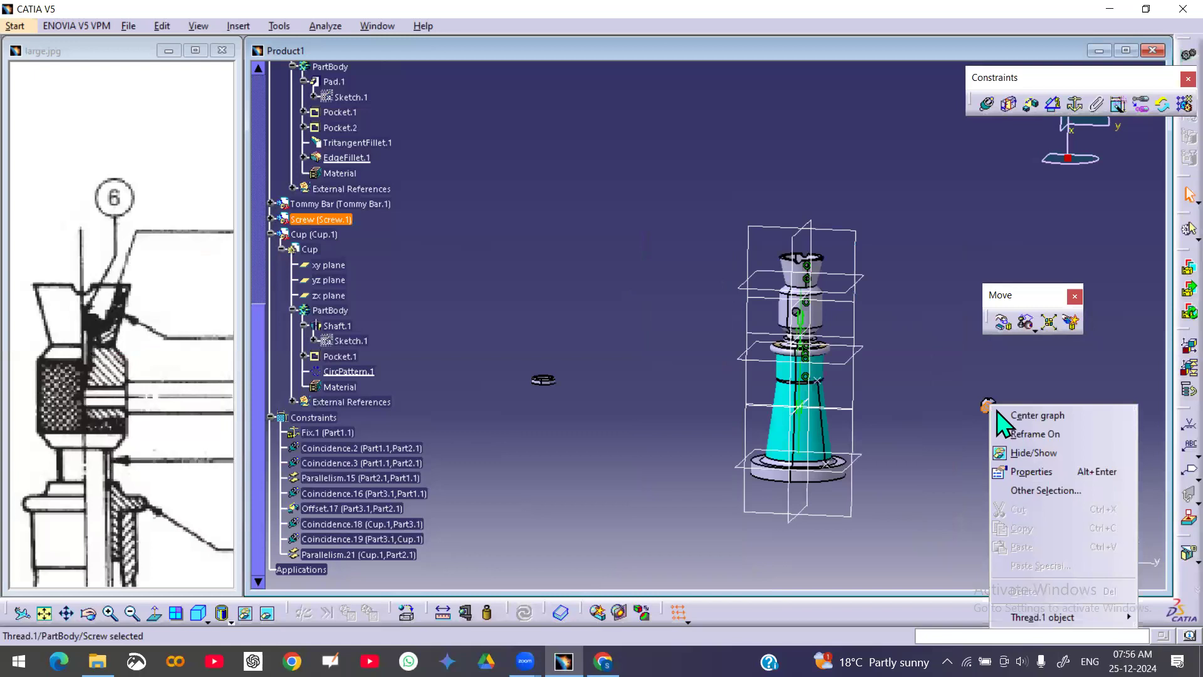
{"action": "left_click", "coordinate": [1040, 452]}
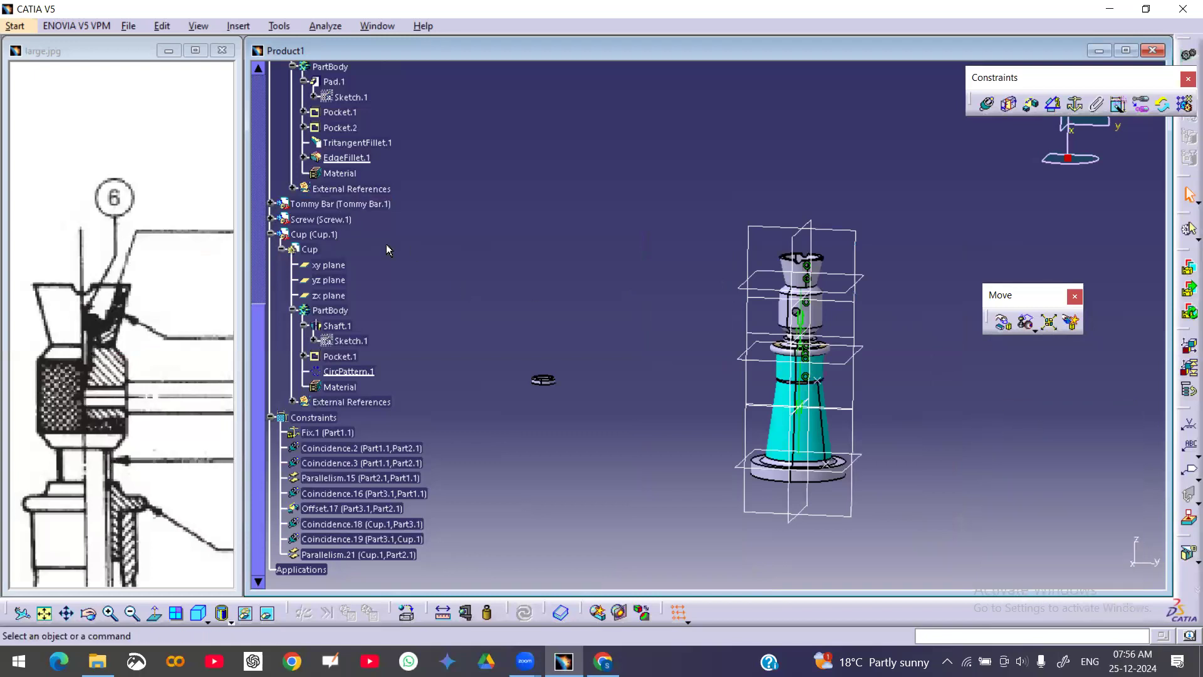
Drag the washer ring upward along the Z axis with the manipulation tool
{"action": "middle_click_drag", "start_coordinate": [579, 408], "coordinate": [719, 250]}
{"action": "left_click", "coordinate": [738, 408]}
{"action": "middle_click_drag", "start_coordinate": [716, 357], "coordinate": [595, 252]}
{"action": "middle_click_drag", "start_coordinate": [735, 338], "coordinate": [781, 386]}
{"action": "left_click", "coordinate": [757, 317]}
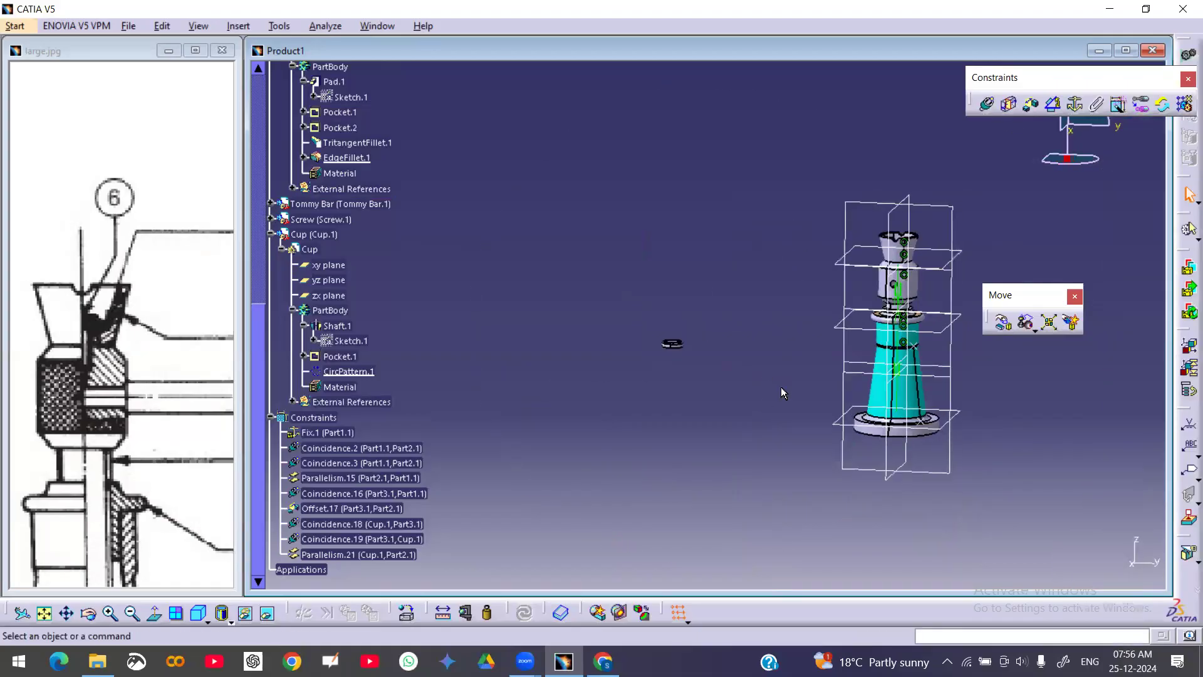
{"action": "left_click", "coordinate": [1004, 323]}
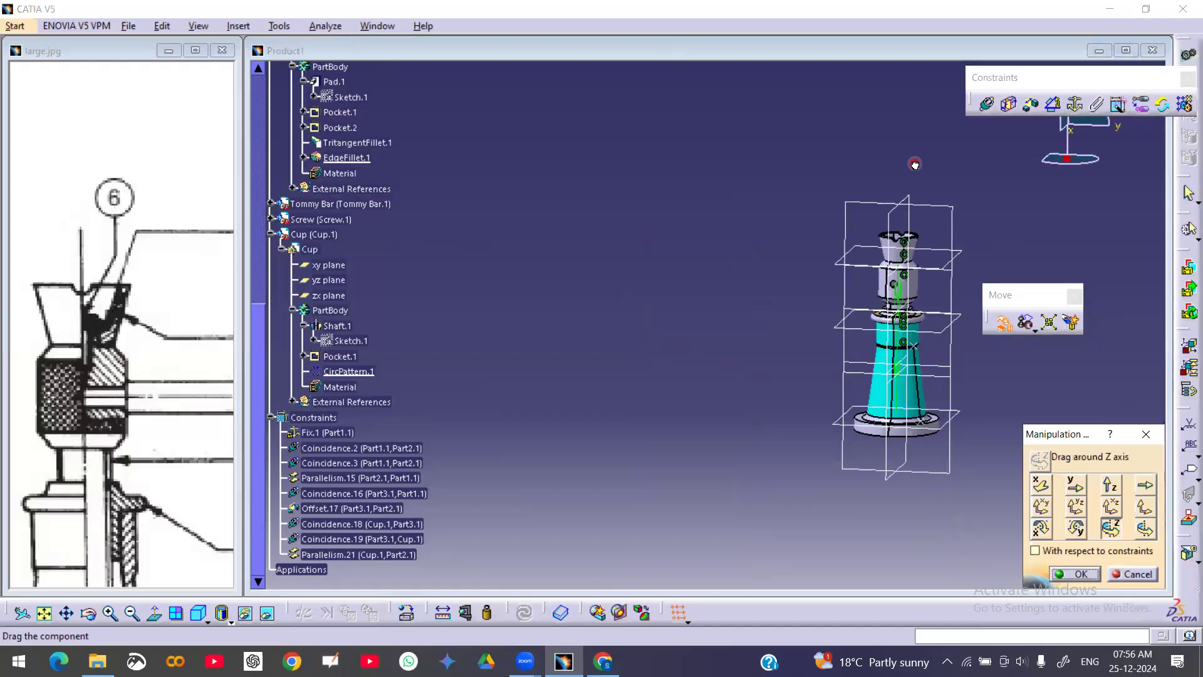
{"action": "left_click", "coordinate": [1106, 487]}
{"action": "left_click_drag", "start_coordinate": [844, 346], "coordinate": [854, 194]}
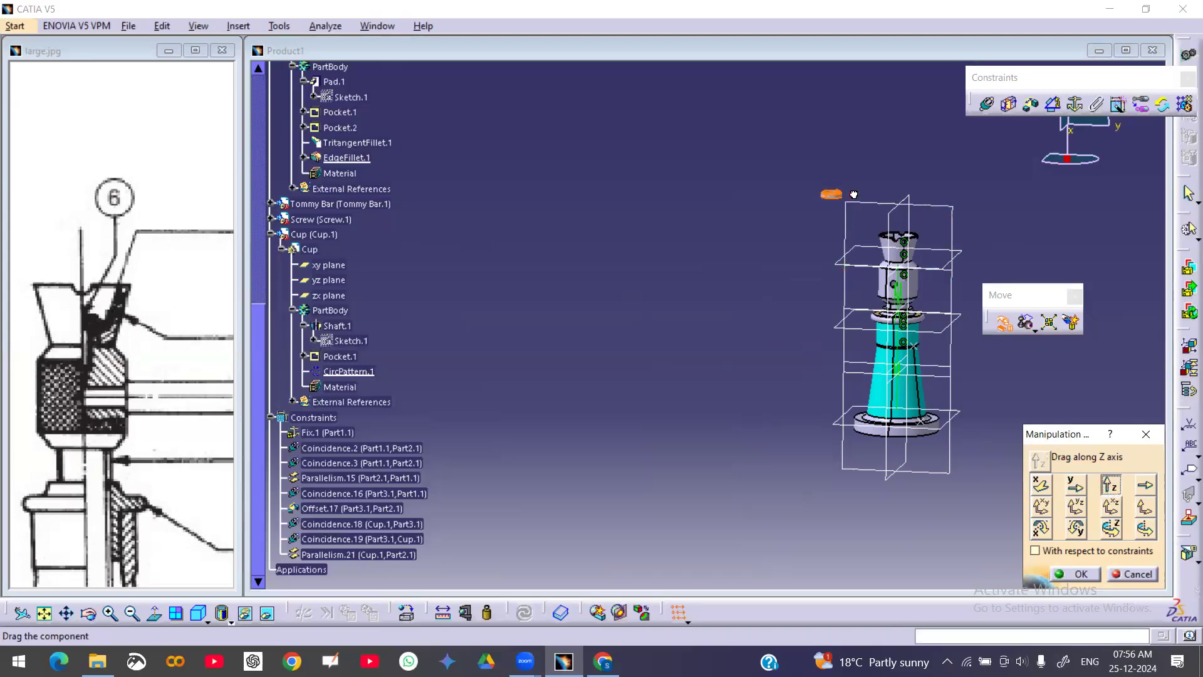
{"action": "left_click", "coordinate": [1076, 574]}
Hide the reference planes of the base and the nut
{"action": "middle_click_drag", "start_coordinate": [954, 417], "coordinate": [784, 352]}
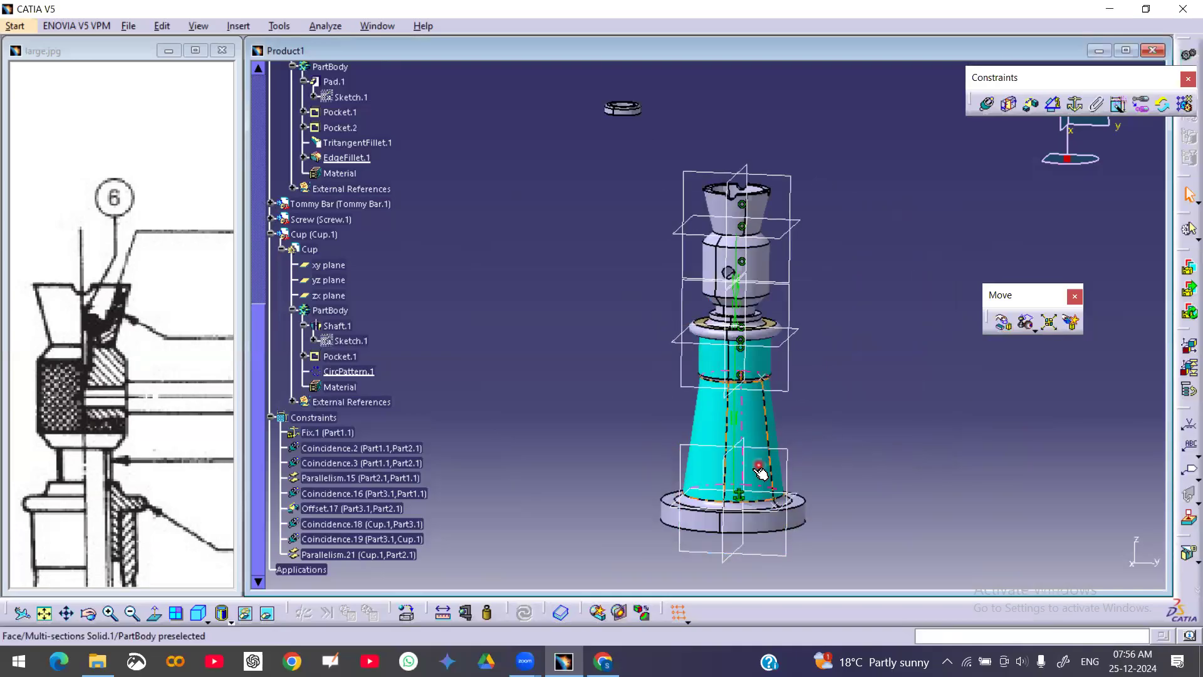
{"action": "right_click", "coordinate": [789, 452]}
{"action": "left_click", "coordinate": [843, 273]}
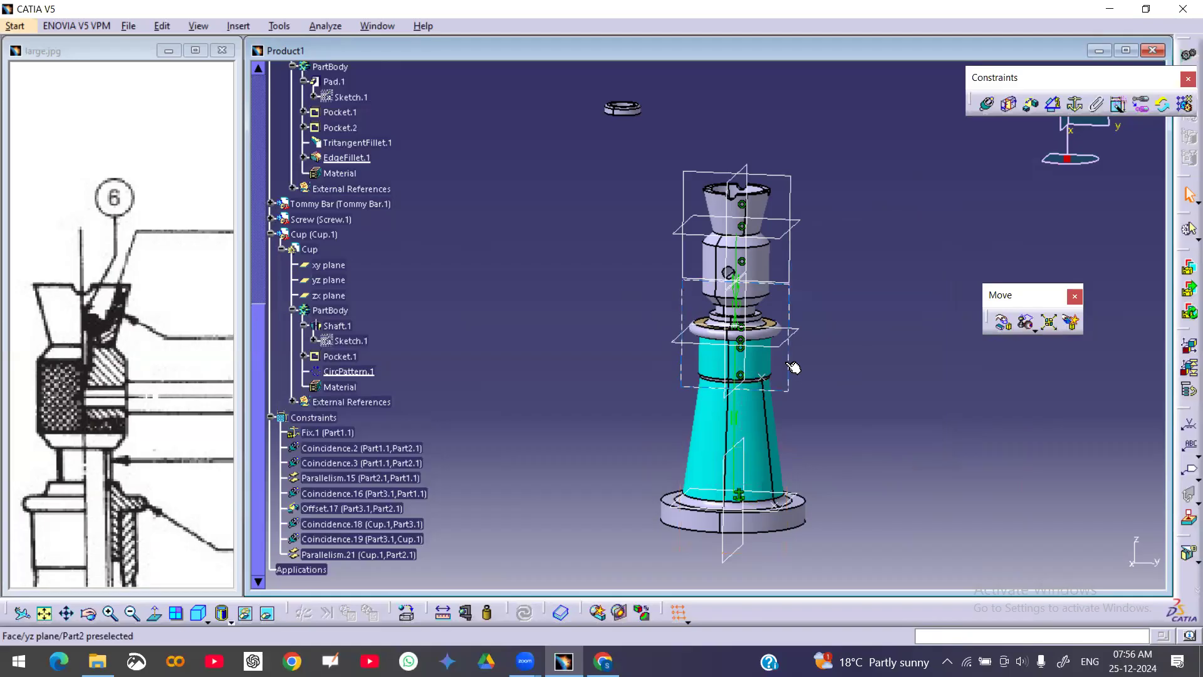
{"action": "right_click", "coordinate": [737, 550]}
{"action": "left_click", "coordinate": [804, 370]}
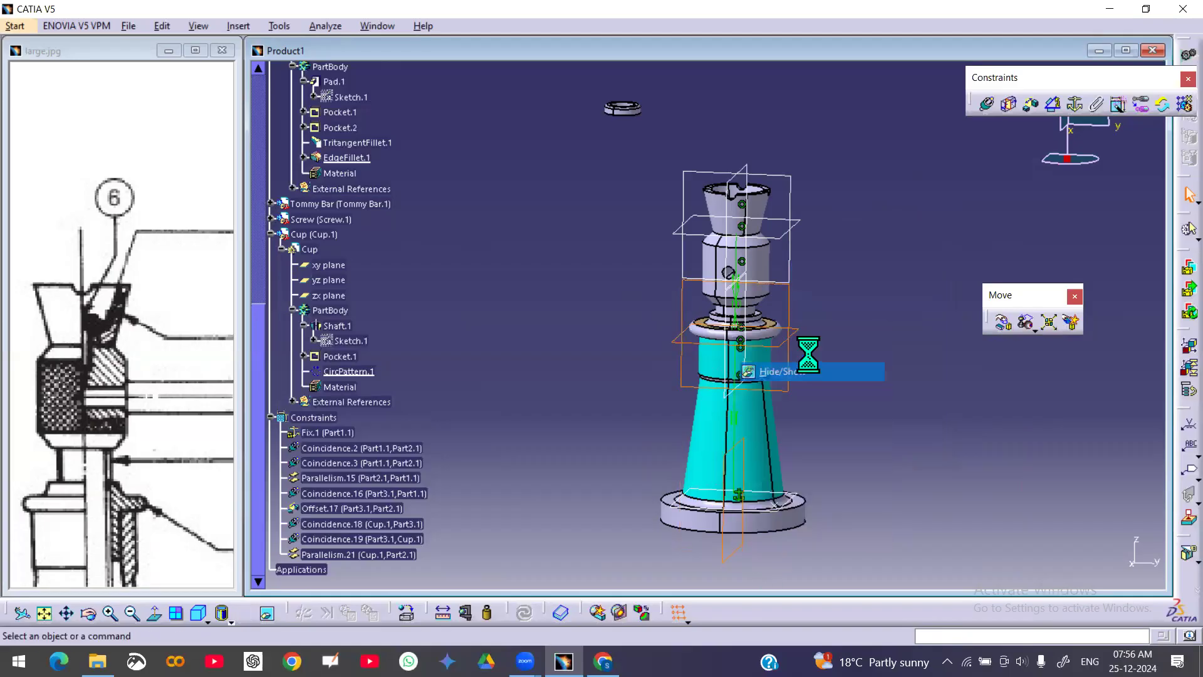
{"action": "middle_click_drag", "start_coordinate": [795, 336], "coordinate": [763, 350]}
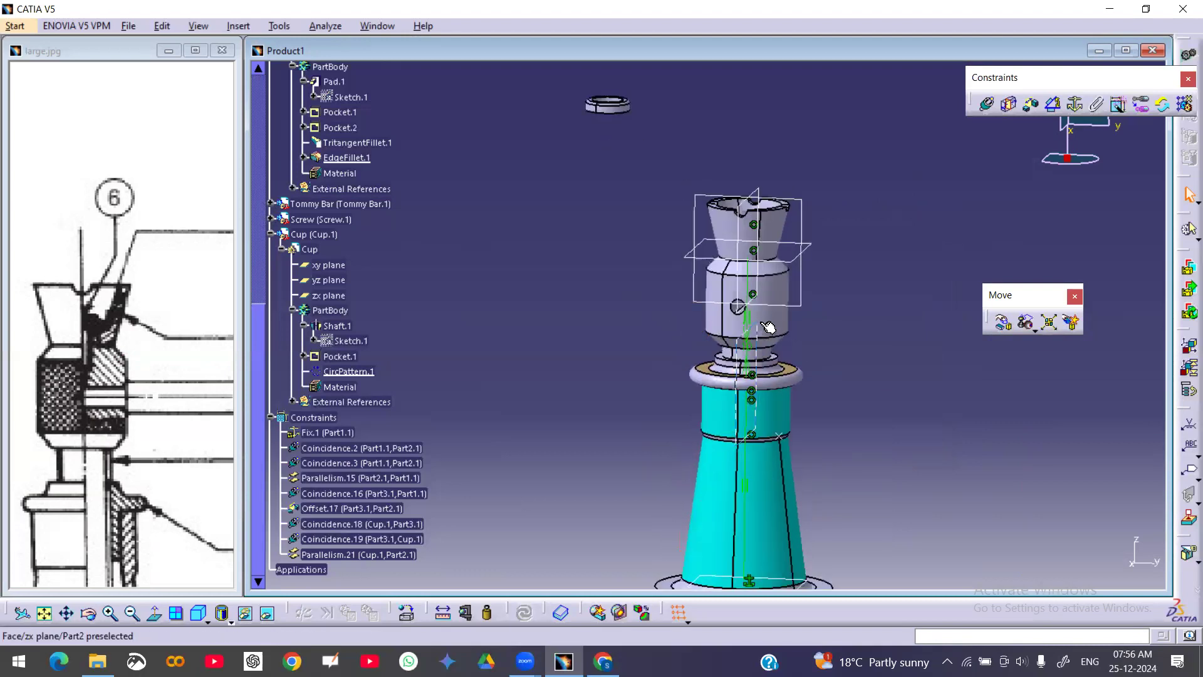
{"action": "right_click", "coordinate": [749, 307]}
{"action": "left_click", "coordinate": [808, 352]}
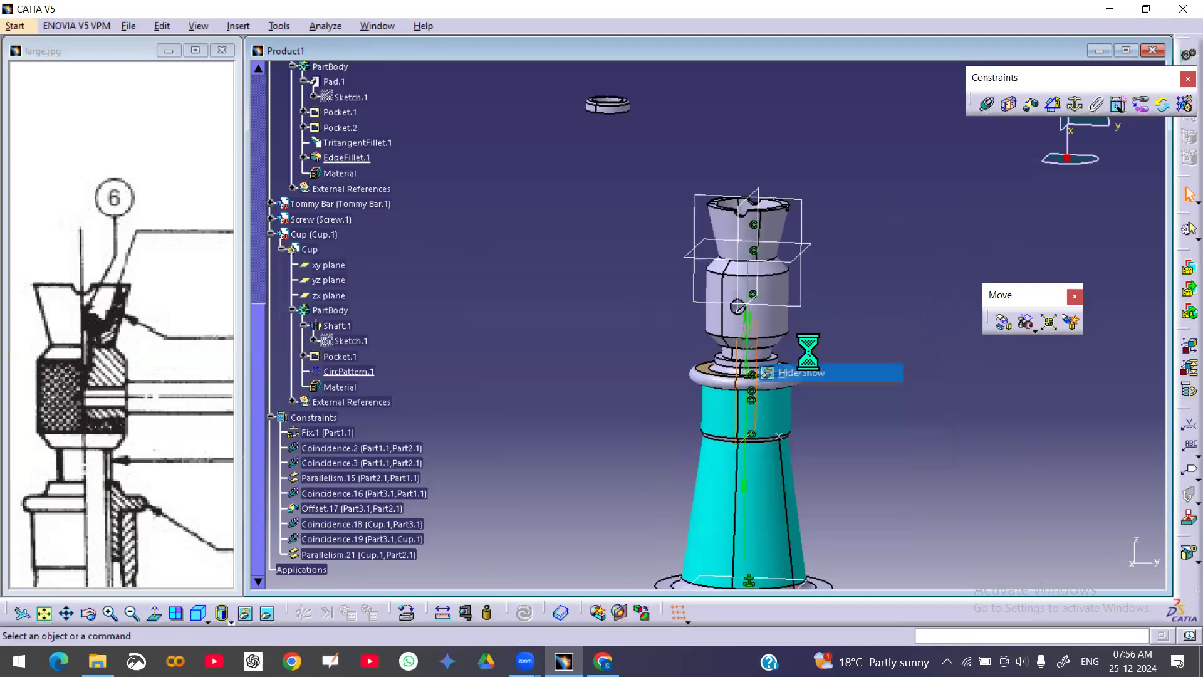
Constrain the washer's axis coincident with the cup's axis
{"action": "middle_click_drag", "start_coordinate": [847, 348], "coordinate": [849, 372]}
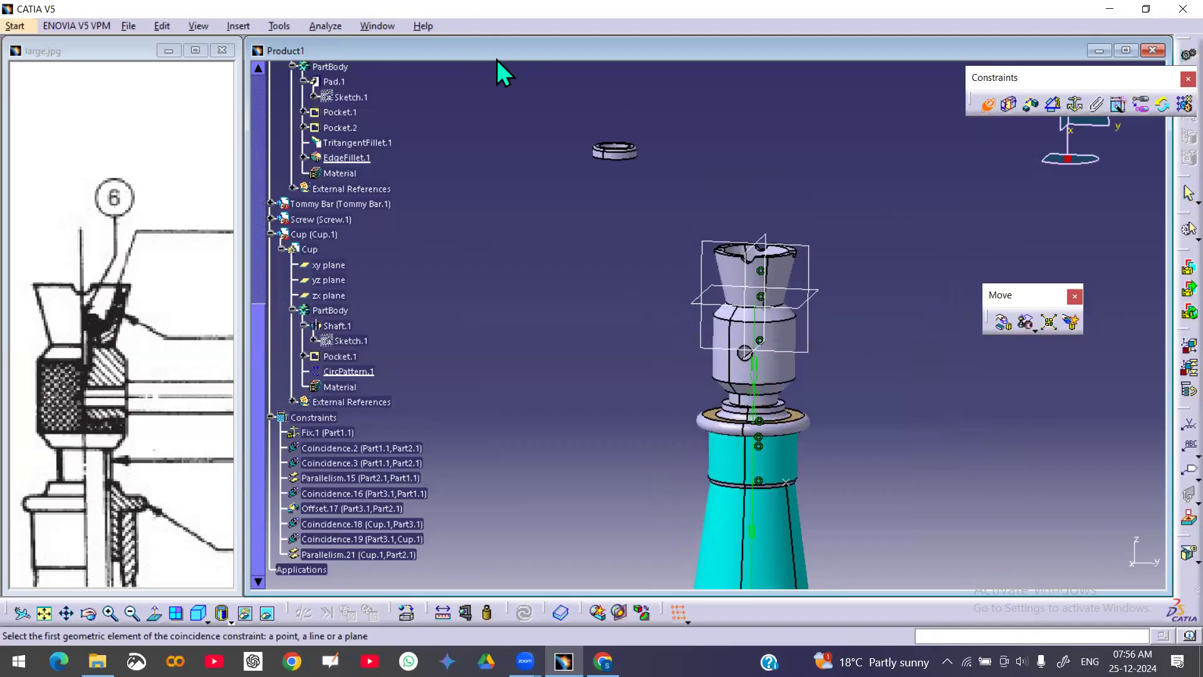
{"action": "left_click", "coordinate": [781, 270]}
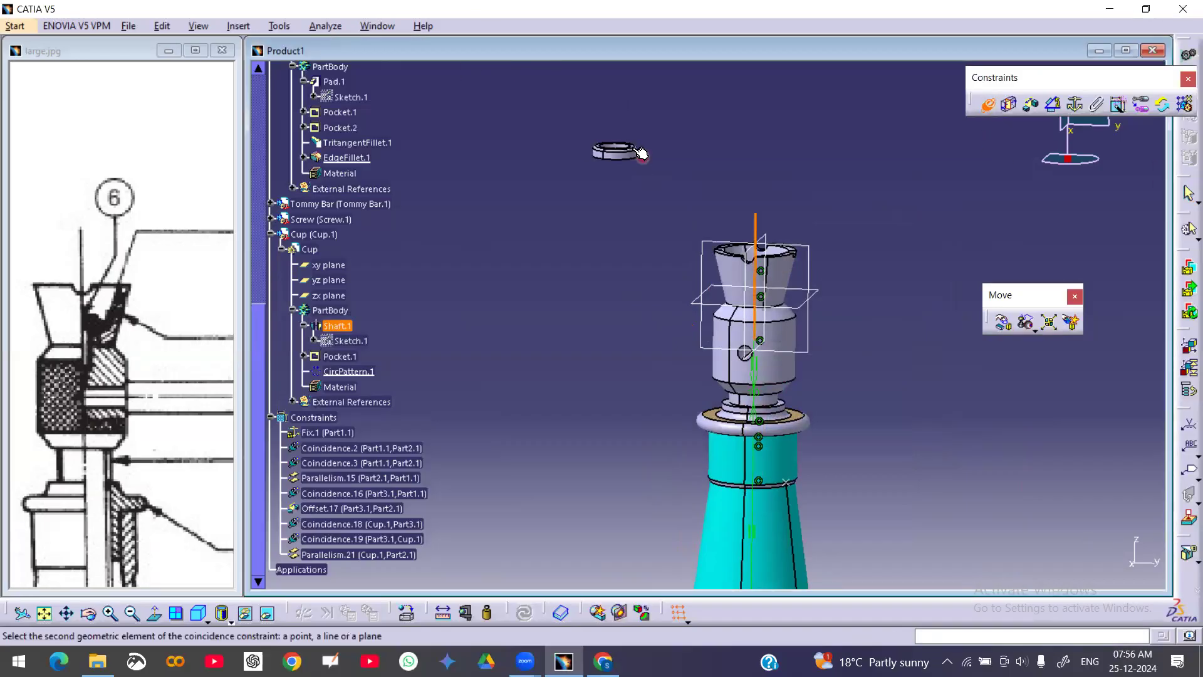
{"action": "left_click", "coordinate": [620, 153]}
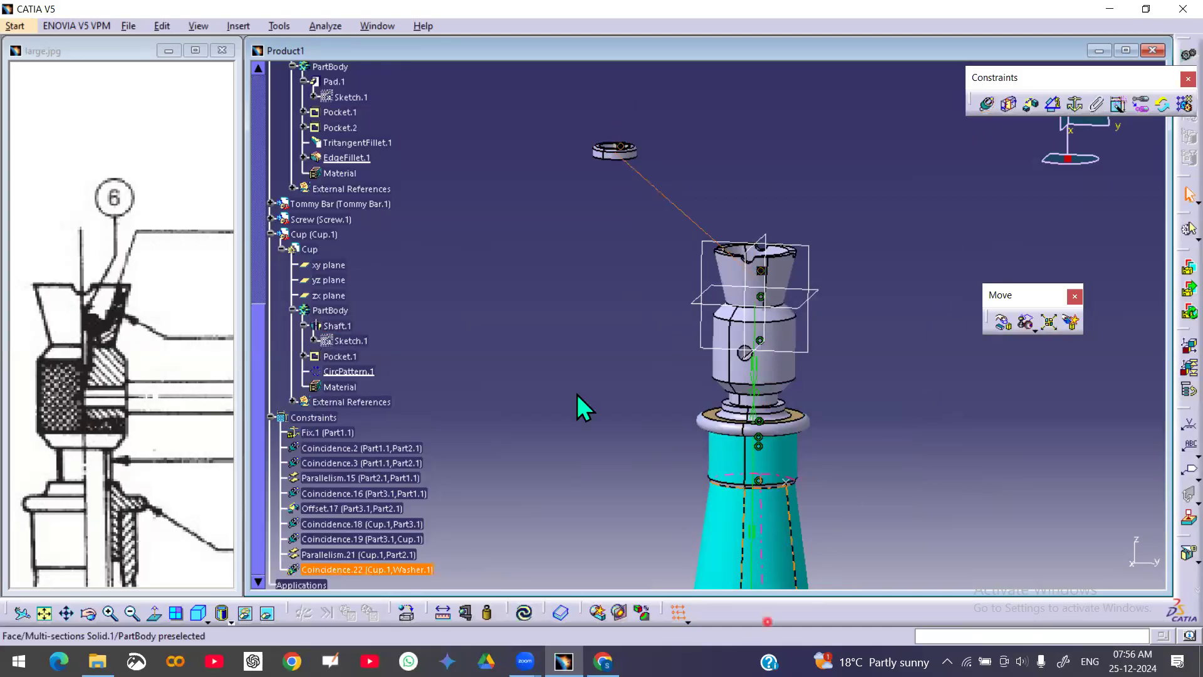
Add a coincidence constraint between a face of the cup and the washer's face, and update the assembly
{"action": "left_click", "coordinate": [988, 105]}
{"action": "middle_click_drag", "start_coordinate": [764, 144], "coordinate": [746, 344]}
{"action": "left_click", "coordinate": [736, 344]}
{"action": "mouse_move", "coordinate": [662, 207]}
{"action": "middle_mouse_down"}
{"action": "mouse_move", "coordinate": [702, 264]}
{"action": "mouse_move", "coordinate": [747, 293]}
{"action": "mouse_move", "coordinate": [719, 376]}
{"action": "mouse_move", "coordinate": [733, 290]}
{"action": "mouse_move", "coordinate": [820, 417]}
{"action": "mouse_move", "coordinate": [624, 259]}
{"action": "mouse_move", "coordinate": [639, 321]}
{"action": "mouse_move", "coordinate": [714, 347]}
{"action": "mouse_move", "coordinate": [745, 219]}
{"action": "mouse_move", "coordinate": [798, 438]}
{"action": "mouse_move", "coordinate": [764, 388]}
{"action": "mouse_move", "coordinate": [779, 406]}
{"action": "mouse_move", "coordinate": [776, 432]}
{"action": "mouse_move", "coordinate": [752, 395]}
{"action": "mouse_move", "coordinate": [754, 373]}
{"action": "mouse_move", "coordinate": [825, 505]}
{"action": "mouse_move", "coordinate": [717, 363]}
{"action": "mouse_move", "coordinate": [746, 474]}
{"action": "mouse_move", "coordinate": [736, 333]}
{"action": "mouse_move", "coordinate": [793, 248]}
{"action": "mouse_move", "coordinate": [808, 455]}
{"action": "middle_mouse_up"}
{"action": "left_click", "coordinate": [807, 397]}
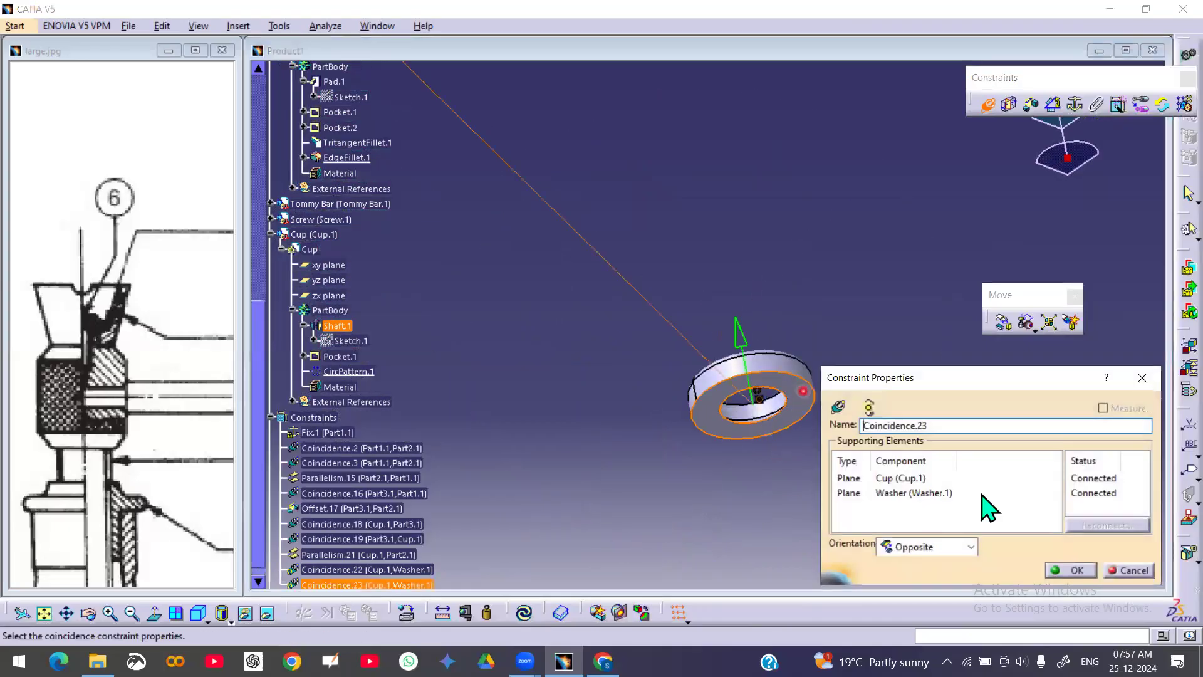
{"action": "left_click", "coordinate": [1071, 570]}
{"action": "left_click", "coordinate": [526, 614]}
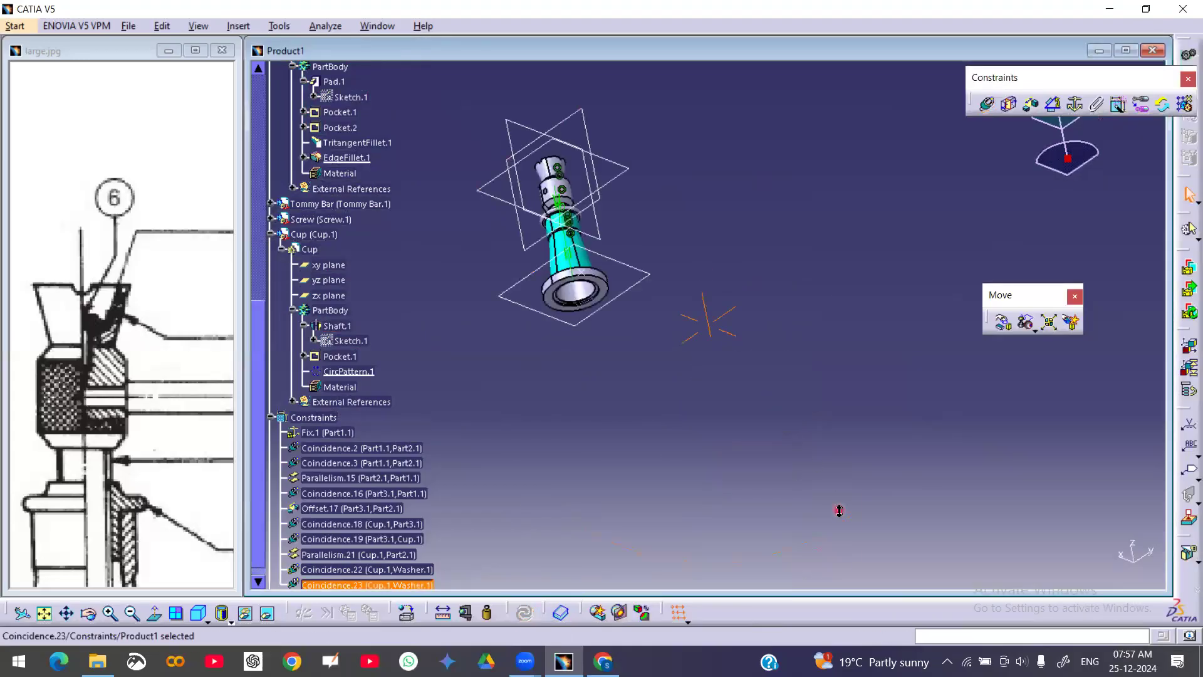
Change the cup–washer face coincidence orientation to Same and update the assembly
{"action": "middle_click_drag", "start_coordinate": [680, 198], "coordinate": [824, 278]}
{"action": "middle_click_drag", "start_coordinate": [744, 405], "coordinate": [846, 157]}
{"action": "middle_click_drag", "start_coordinate": [738, 374], "coordinate": [764, 331]}
{"action": "middle_click_drag", "start_coordinate": [586, 396], "coordinate": [739, 135]}
{"action": "middle_click_drag", "start_coordinate": [740, 228], "coordinate": [802, 374]}
{"action": "scroll", "coordinate": [757, 285], "scroll_direction": "down", "scroll_amount": 1}
{"action": "left_click", "coordinate": [860, 155]}
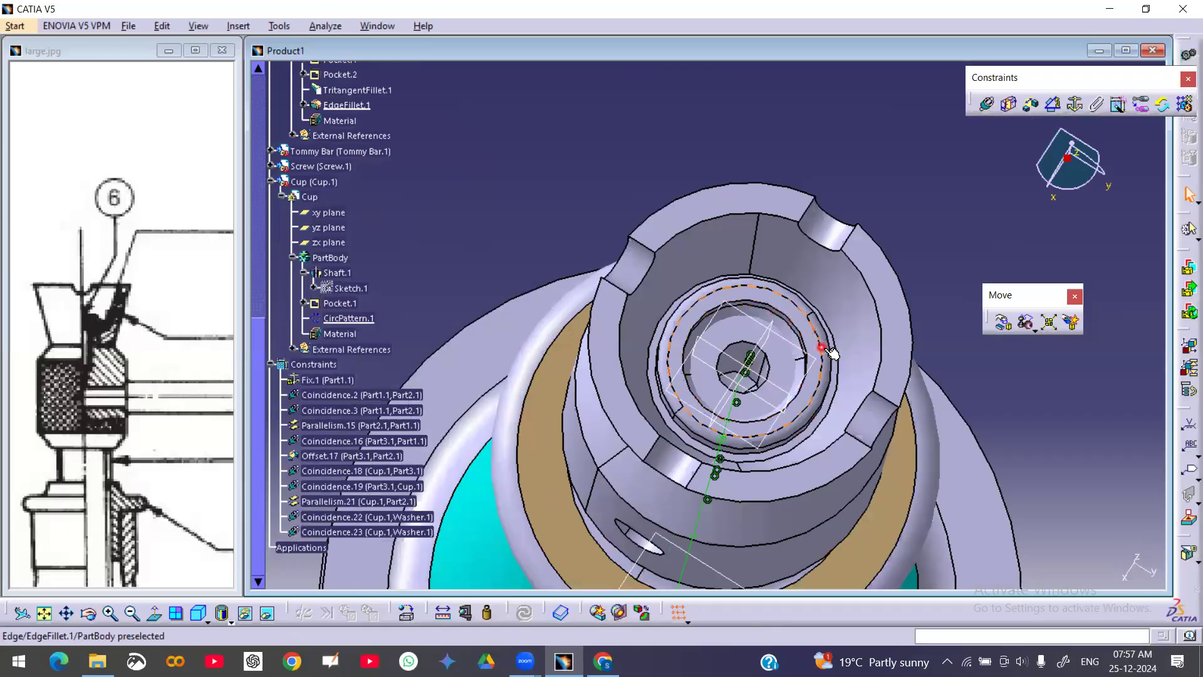
{"action": "double_click", "coordinate": [366, 531]}
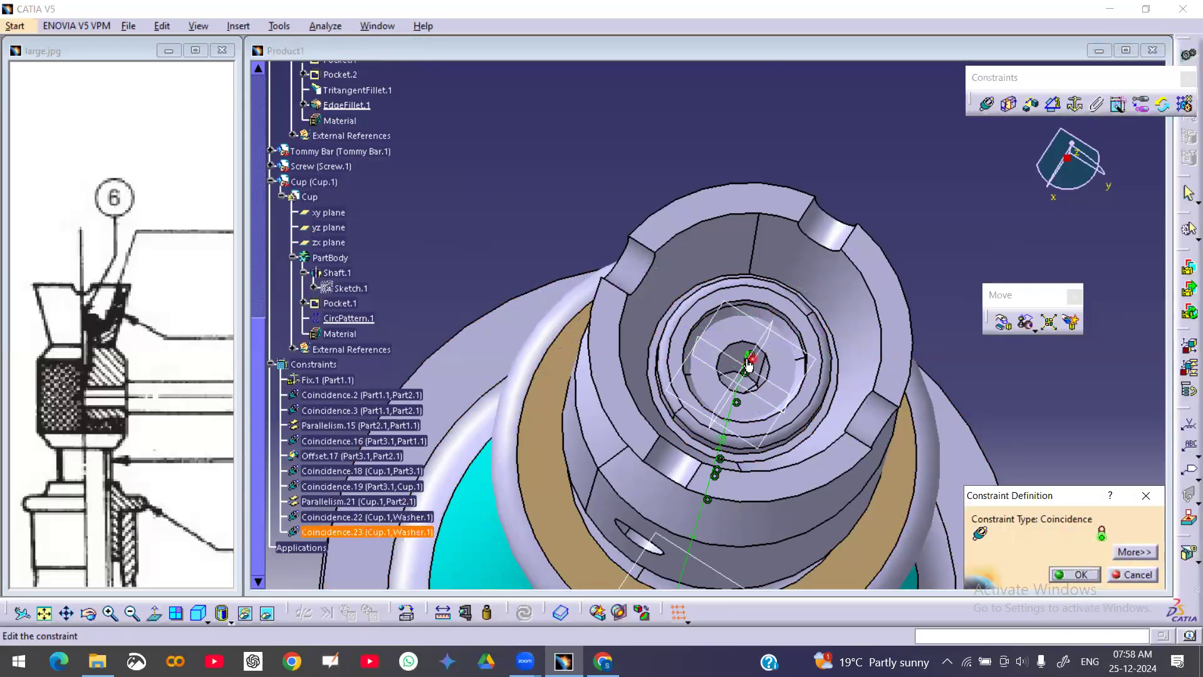
{"action": "left_click", "coordinate": [1135, 551]}
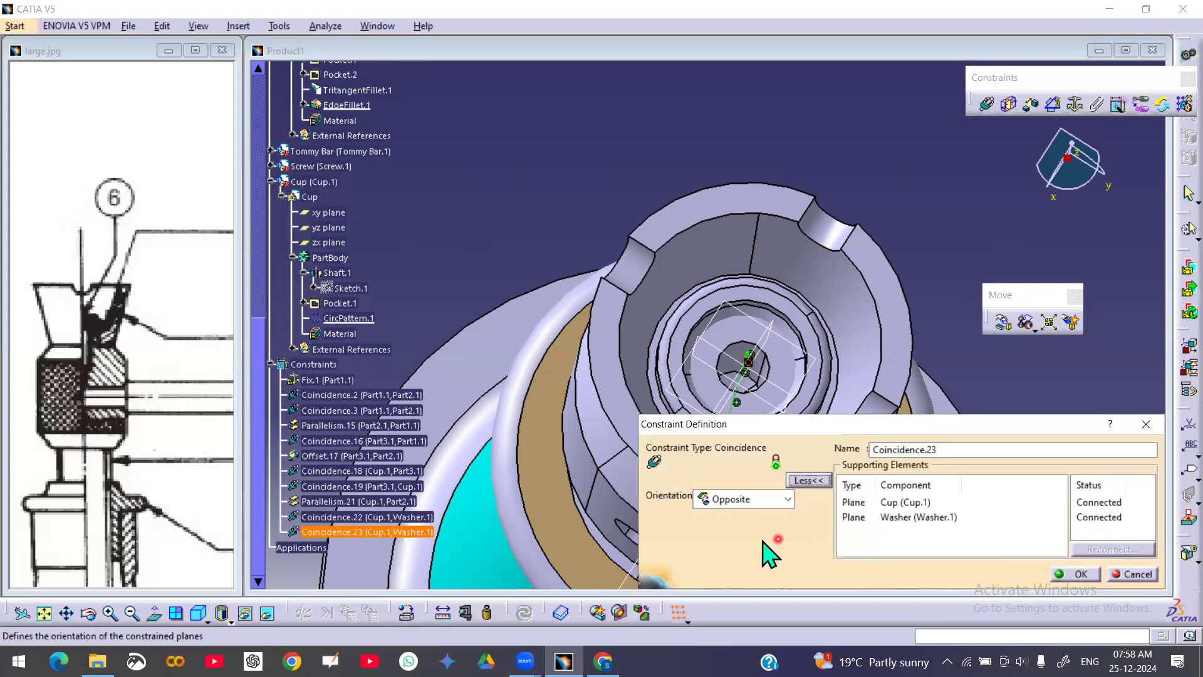
{"action": "left_click", "coordinate": [786, 499]}
{"action": "left_click", "coordinate": [744, 532]}
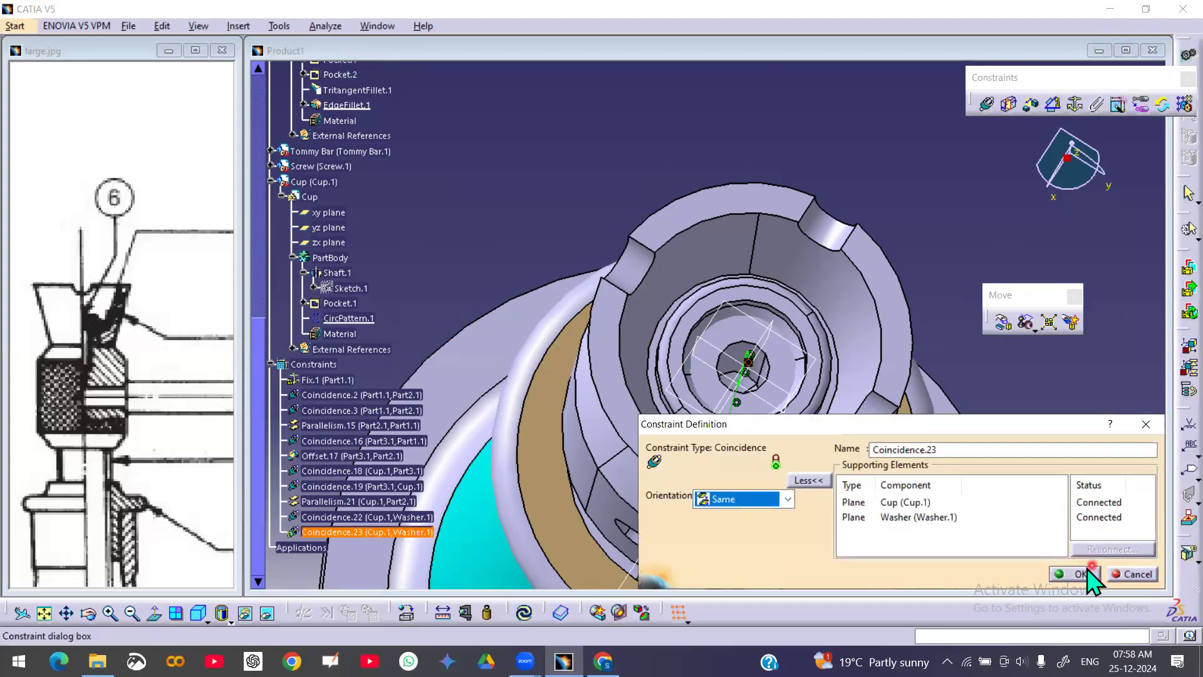
{"action": "left_click", "coordinate": [1075, 574]}
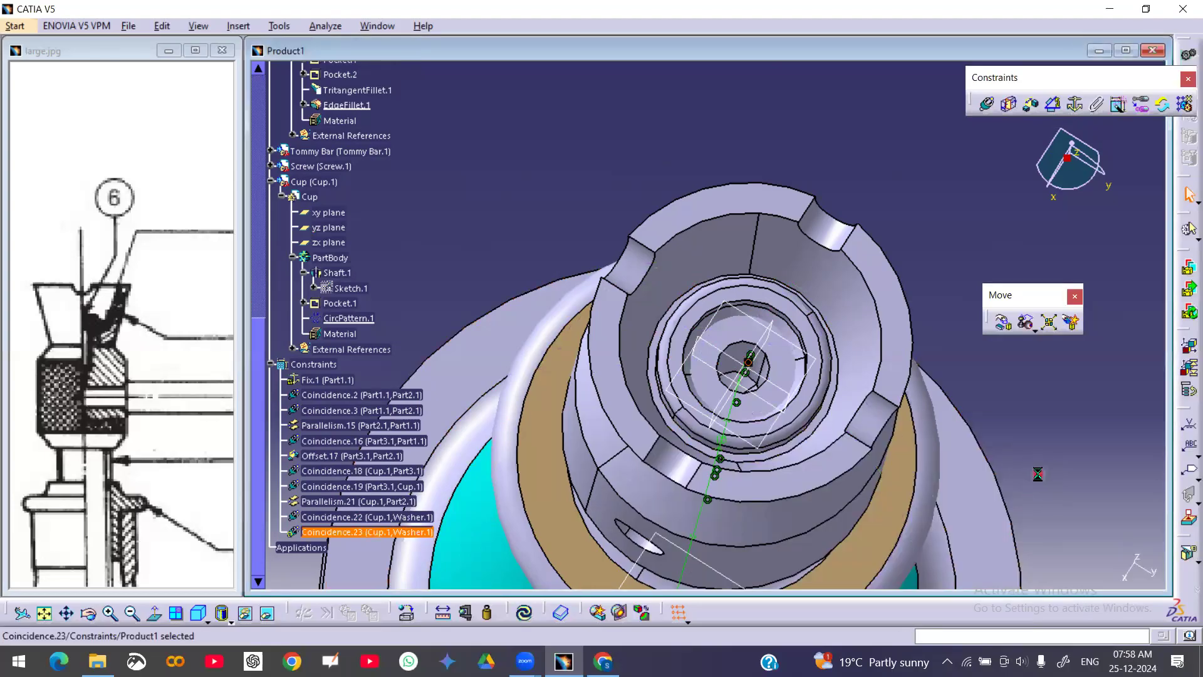
{"action": "left_click", "coordinate": [530, 615]}
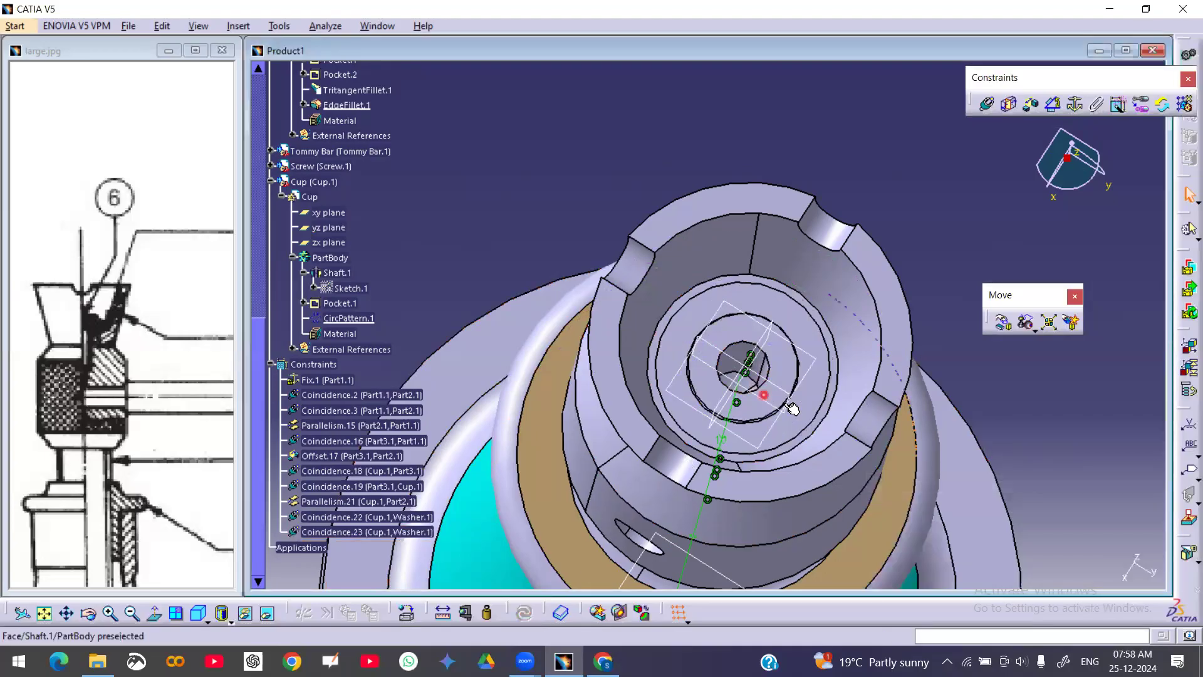
Show the screw's shaft body again in the screw part
{"action": "middle_click_drag", "start_coordinate": [760, 442], "coordinate": [752, 477]}
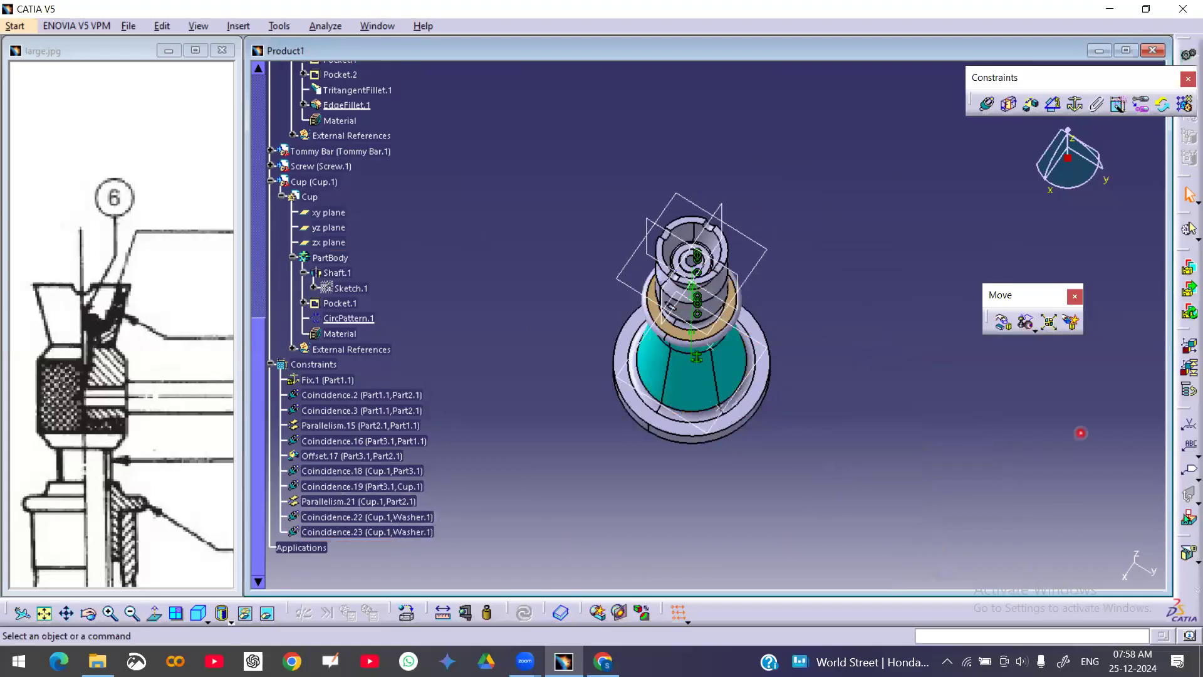
{"action": "middle_click_drag", "start_coordinate": [714, 409], "coordinate": [722, 445]}
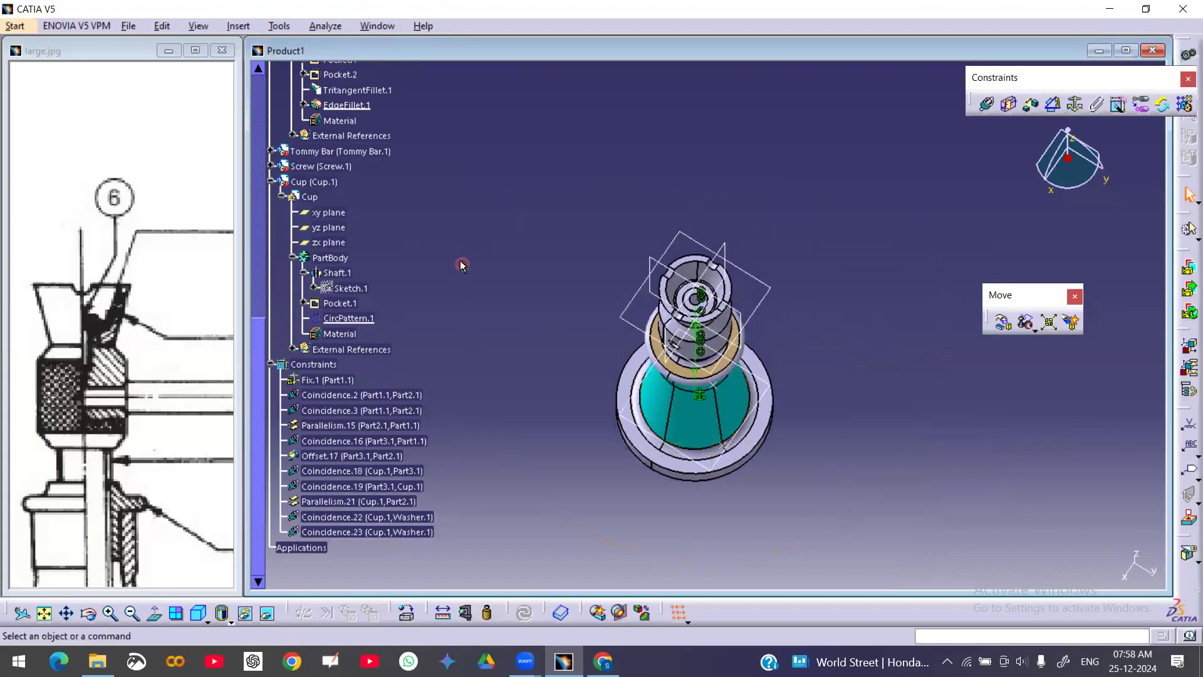
{"action": "left_click", "coordinate": [272, 166]}
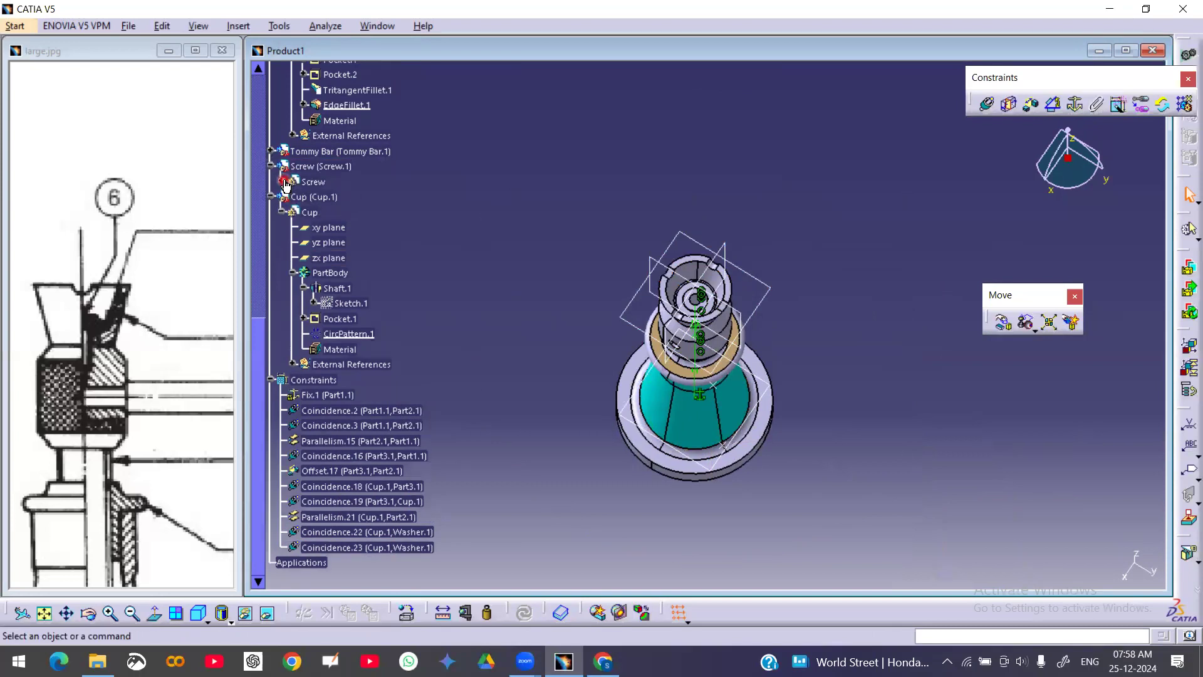
{"action": "left_click", "coordinate": [284, 182]}
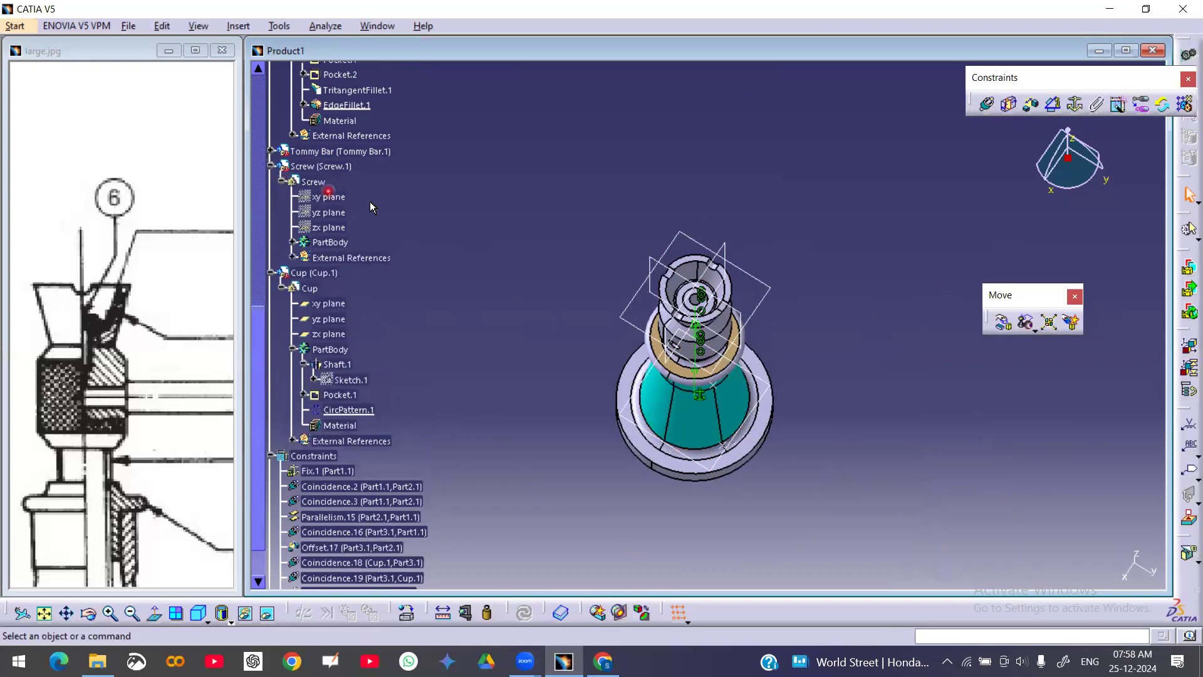
{"action": "left_click", "coordinate": [293, 243]}
{"action": "right_click", "coordinate": [344, 258]}
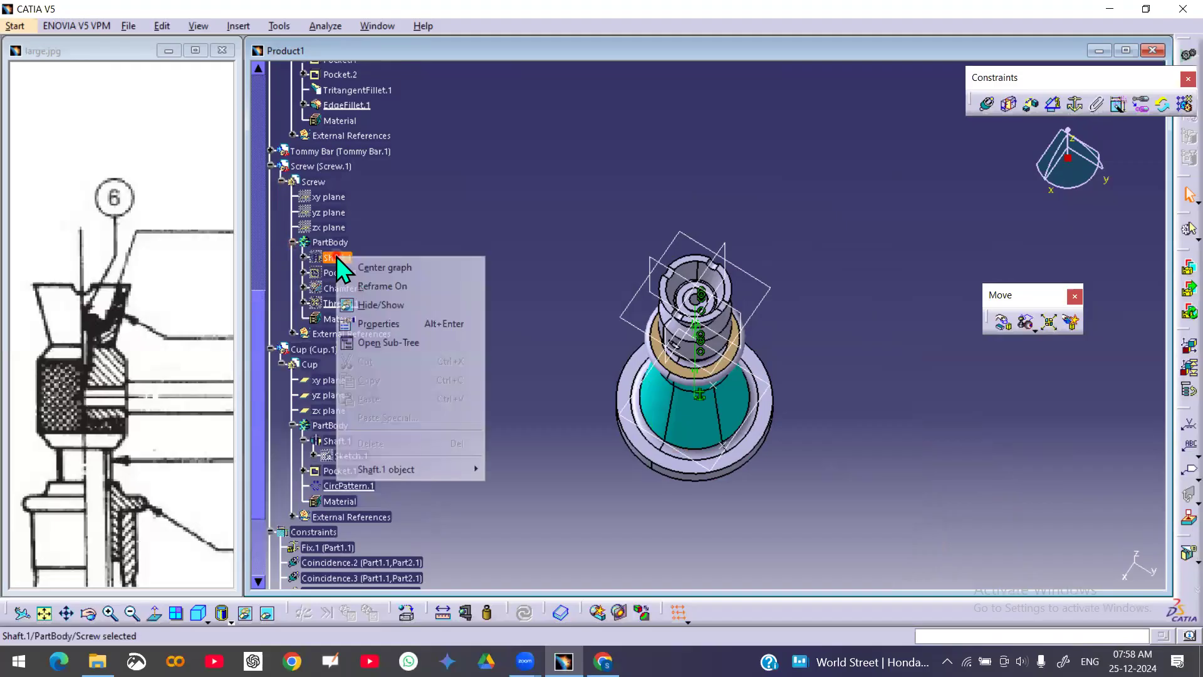
{"action": "left_click", "coordinate": [376, 303]}
Move the screw next to the top of the cup with the manipulation tool
{"action": "mouse_move", "coordinate": [760, 302]}
{"action": "middle_mouse_down"}
{"action": "mouse_move", "coordinate": [815, 251]}
{"action": "mouse_move", "coordinate": [905, 204]}
{"action": "mouse_move", "coordinate": [860, 298]}
{"action": "mouse_move", "coordinate": [877, 285]}
{"action": "middle_mouse_up"}
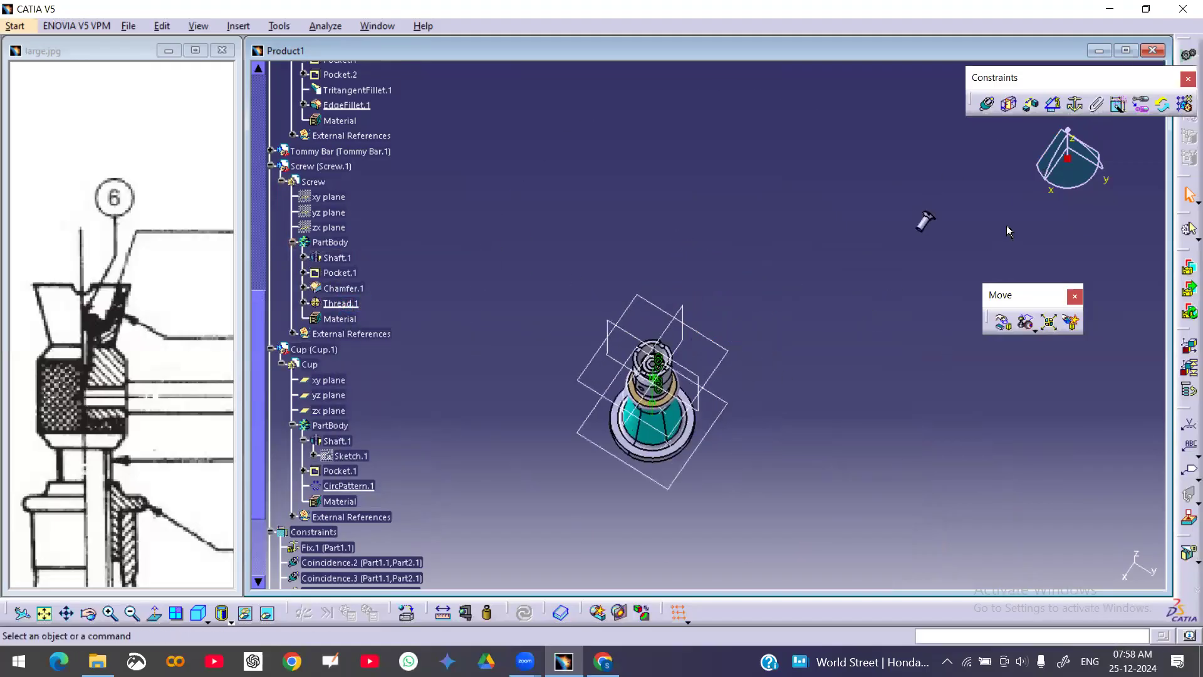
{"action": "left_click", "coordinate": [1001, 322]}
{"action": "left_click_drag", "start_coordinate": [928, 222], "coordinate": [772, 261]}
{"action": "left_click", "coordinate": [1041, 505]}
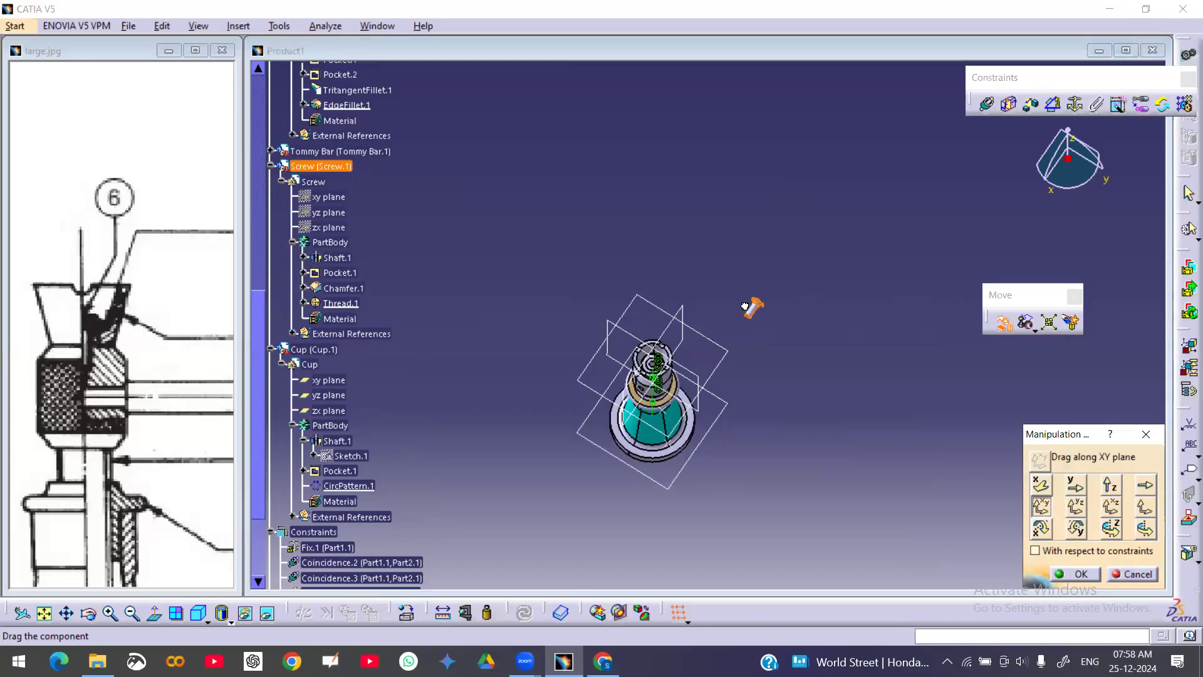
{"action": "middle_click_drag", "start_coordinate": [696, 461], "coordinate": [772, 513]}
{"action": "left_click", "coordinate": [1110, 484]}
{"action": "left_click_drag", "start_coordinate": [750, 501], "coordinate": [658, 251]}
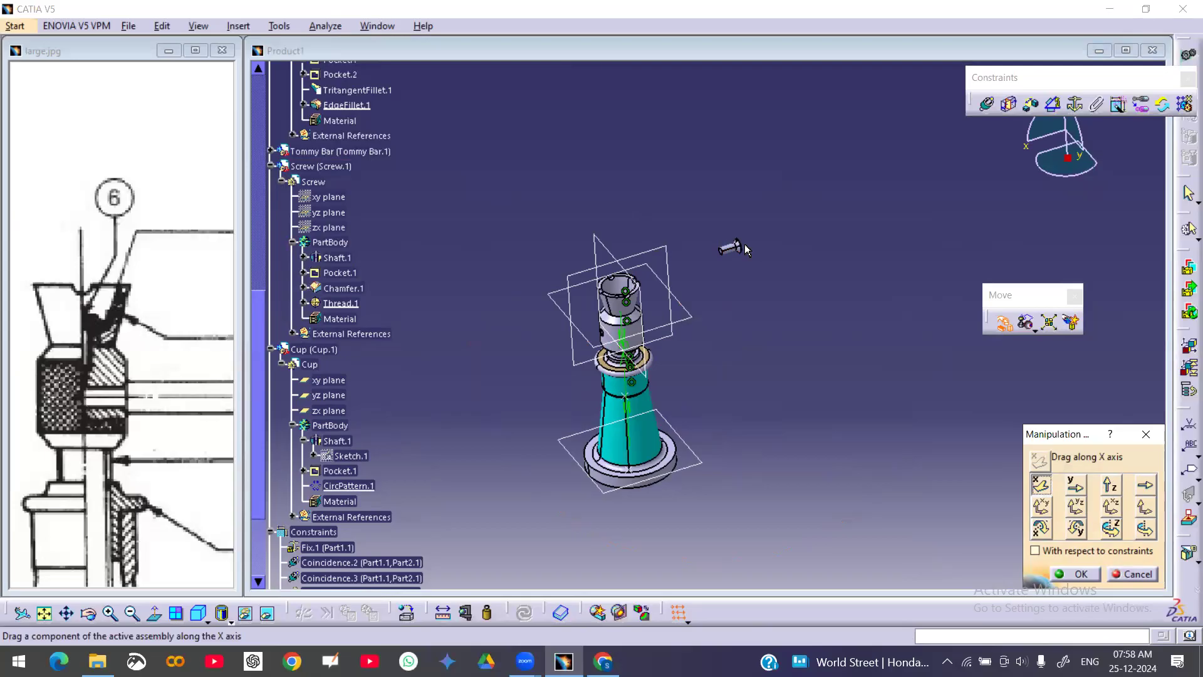
{"action": "left_click_drag", "start_coordinate": [735, 245], "coordinate": [735, 245]}
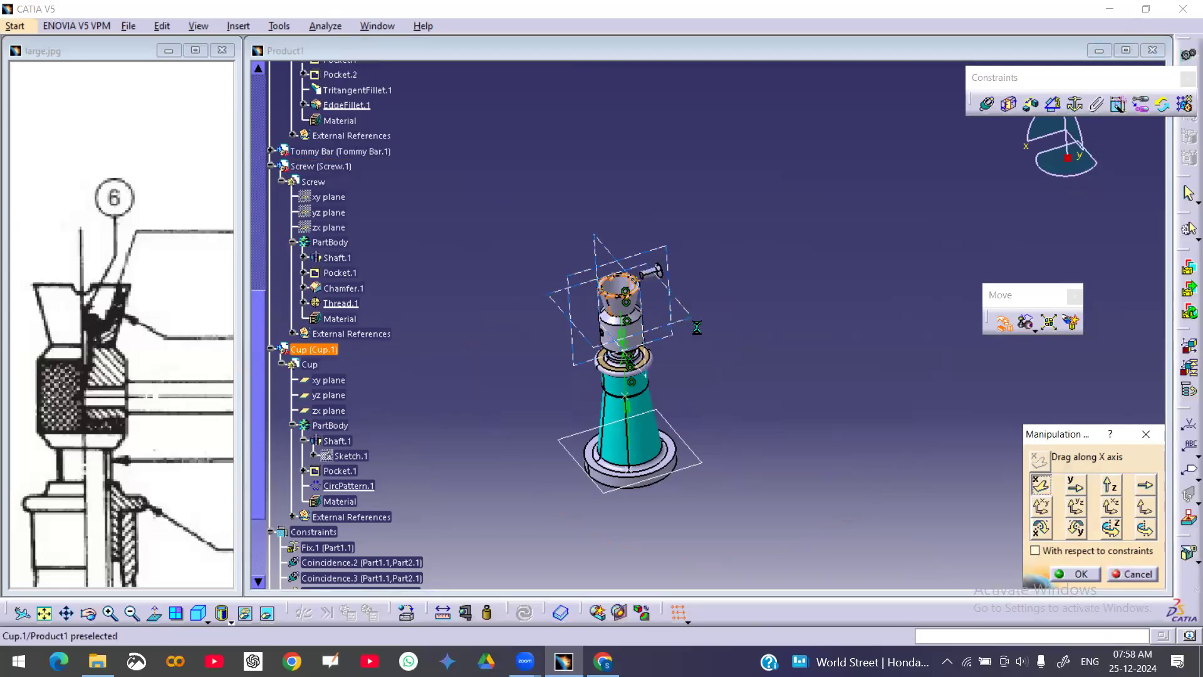
{"action": "left_click", "coordinate": [1076, 574]}
{"action": "middle_click_drag", "start_coordinate": [716, 480], "coordinate": [817, 245]}
{"action": "middle_click_drag", "start_coordinate": [889, 395], "coordinate": [896, 245]}
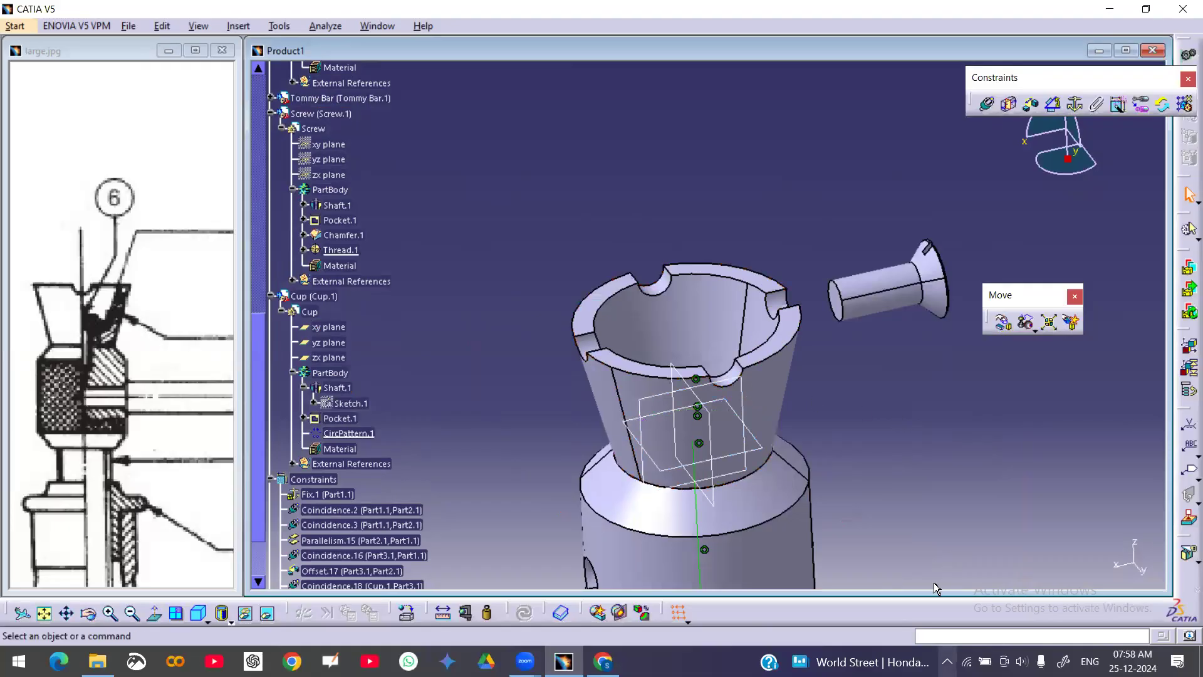
Add a coincidence constraint between the screw's axis and the cup's axis
{"action": "left_click", "coordinate": [995, 105]}
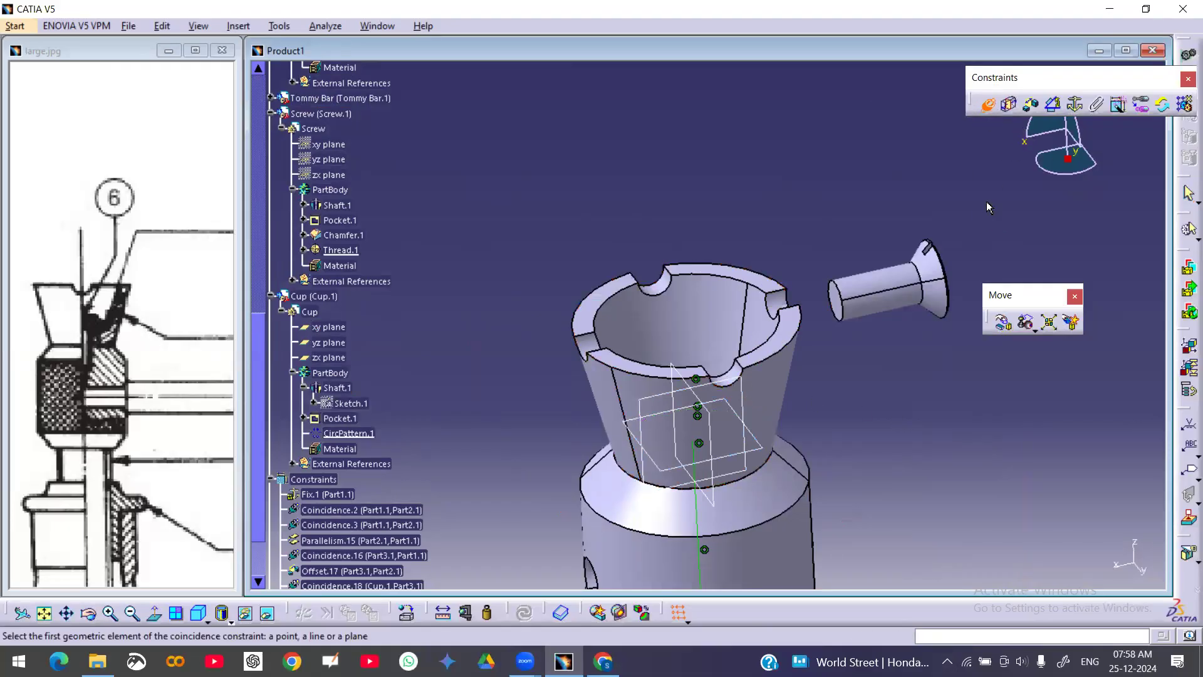
{"action": "left_click", "coordinate": [882, 298]}
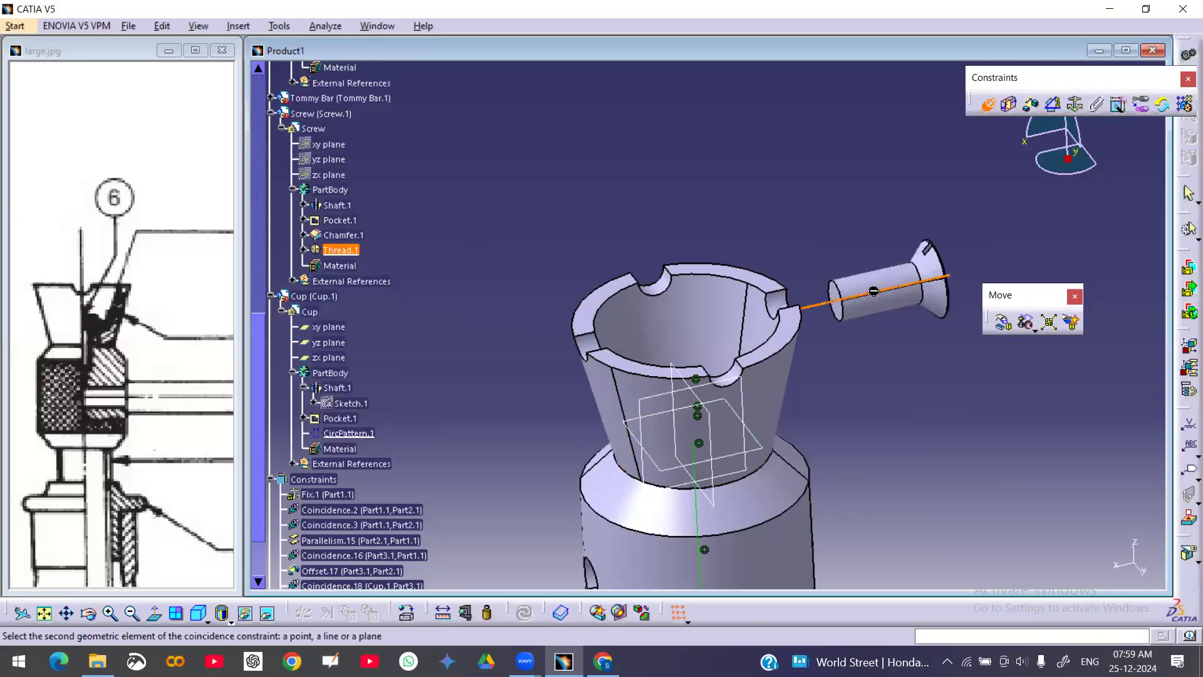
{"action": "left_click", "coordinate": [725, 322]}
Add a coincidence constraint between the screw's head end face and the top face of Part3 inside the cup
{"action": "left_click", "coordinate": [983, 104]}
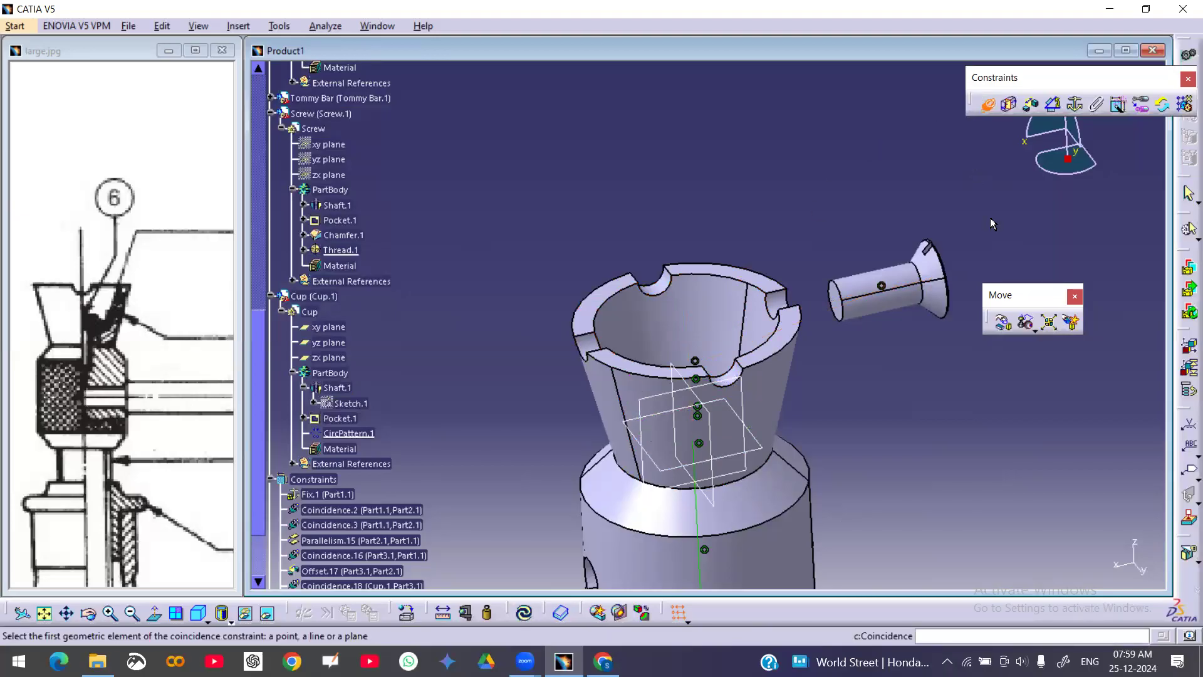
{"action": "middle_click_drag", "start_coordinate": [923, 319], "coordinate": [784, 370]}
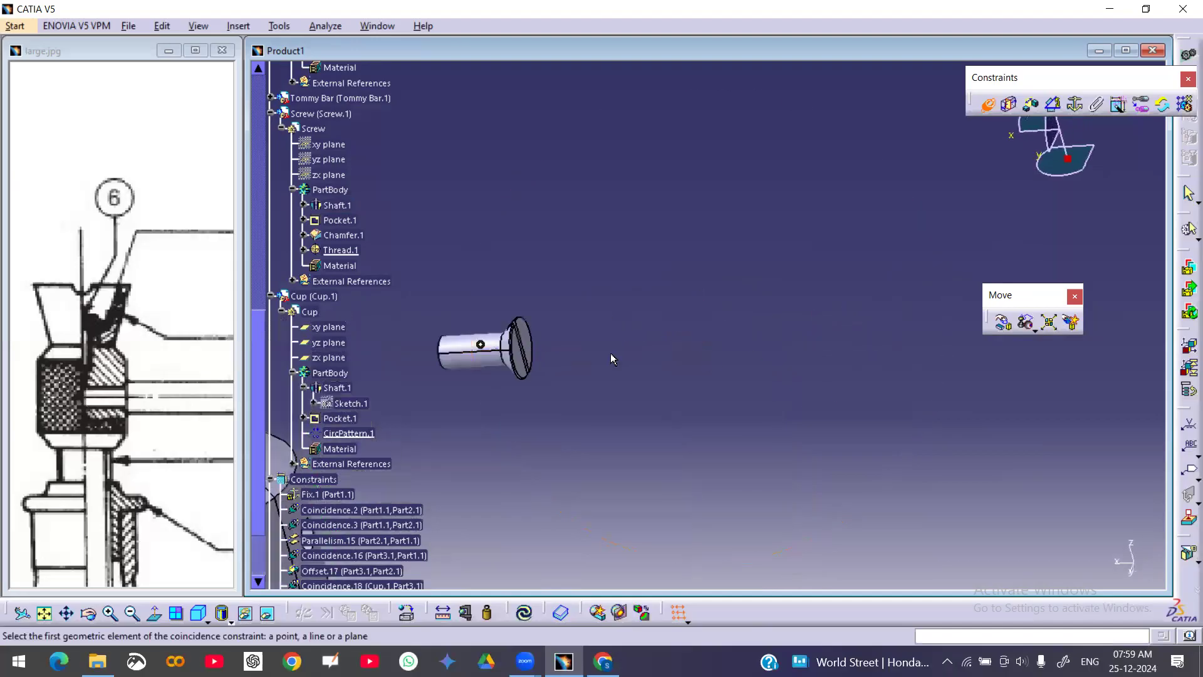
{"action": "left_click", "coordinate": [532, 340]}
{"action": "left_click", "coordinate": [984, 107]}
{"action": "left_click", "coordinate": [984, 106]}
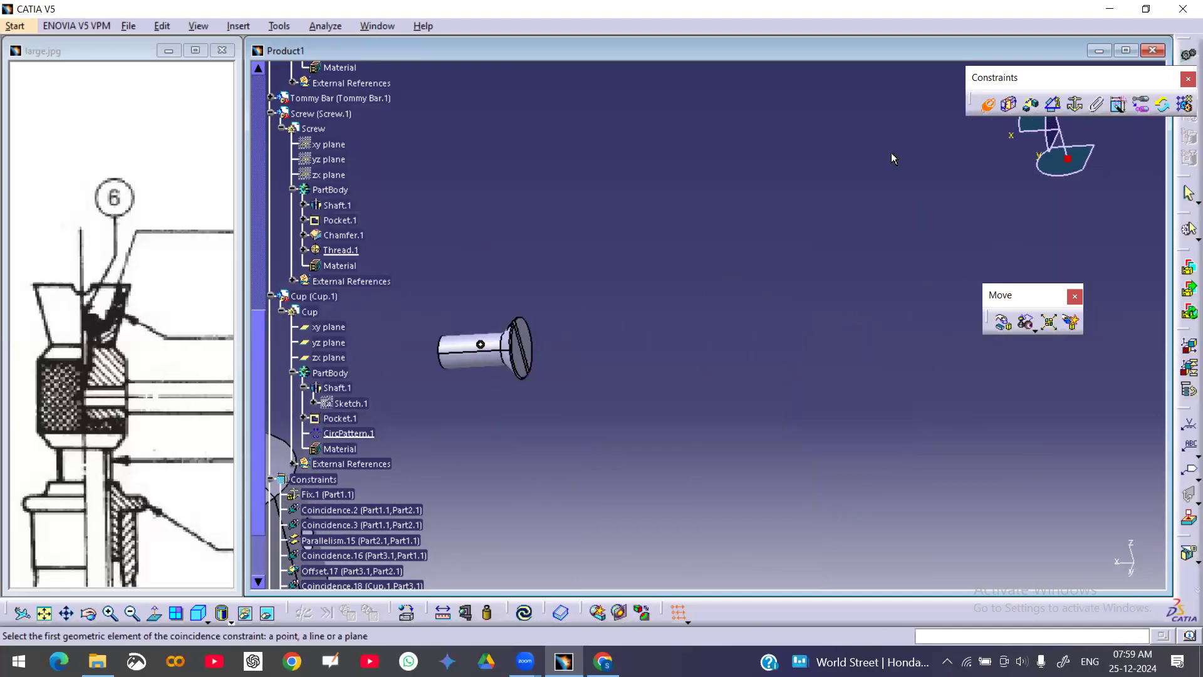
{"action": "left_click", "coordinate": [530, 333]}
{"action": "middle_click", "coordinate": [474, 334]}
{"action": "middle_click_drag", "start_coordinate": [553, 324], "coordinate": [760, 145]}
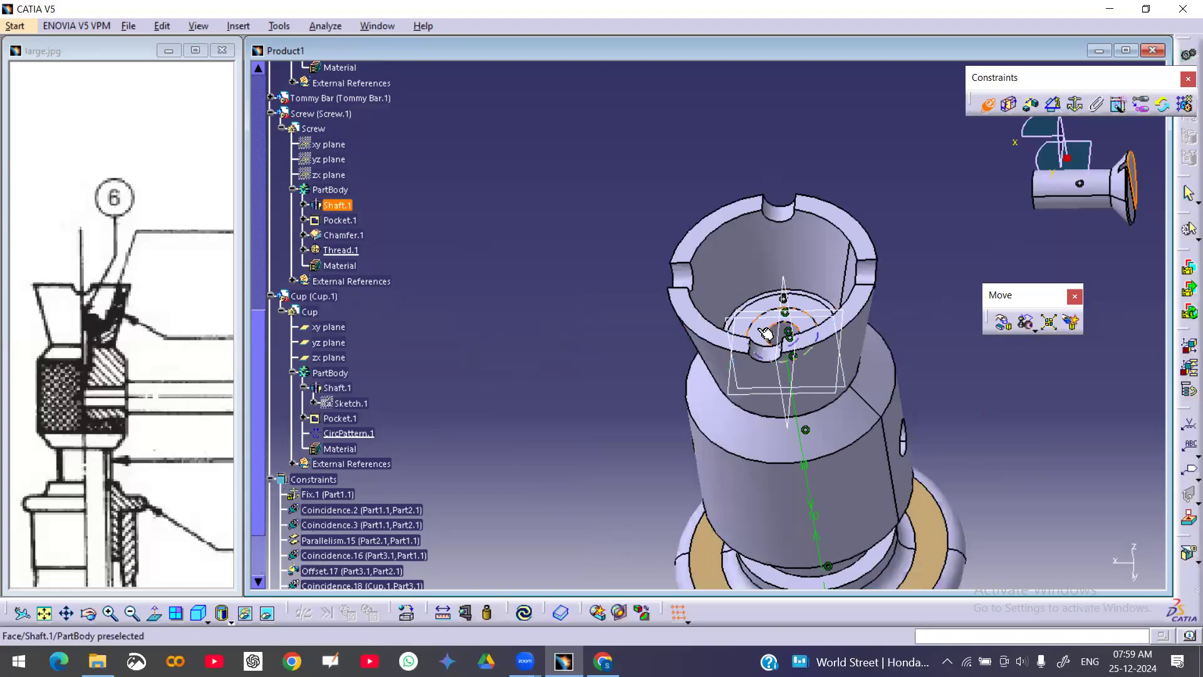
{"action": "left_click", "coordinate": [766, 333]}
{"action": "left_click", "coordinate": [1075, 570]}
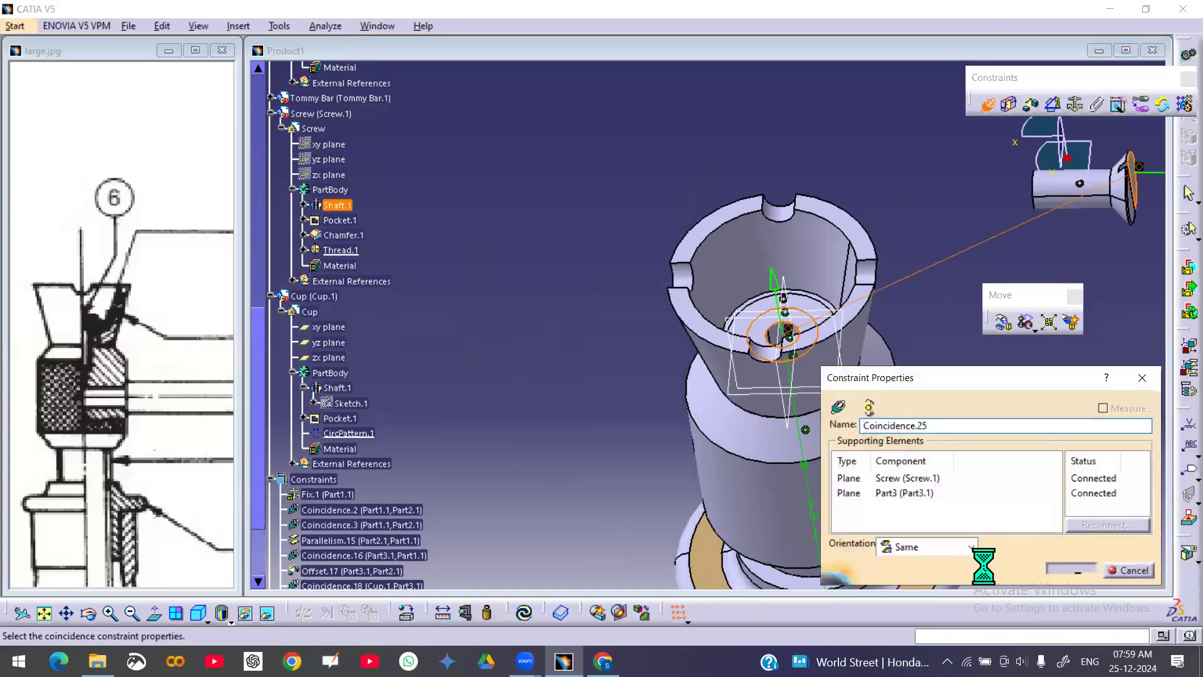
Reopen the new screw–Part3 coincidence, confirm it, and update the assembly
{"action": "middle_click_drag", "start_coordinate": [816, 274], "coordinate": [772, 79]}
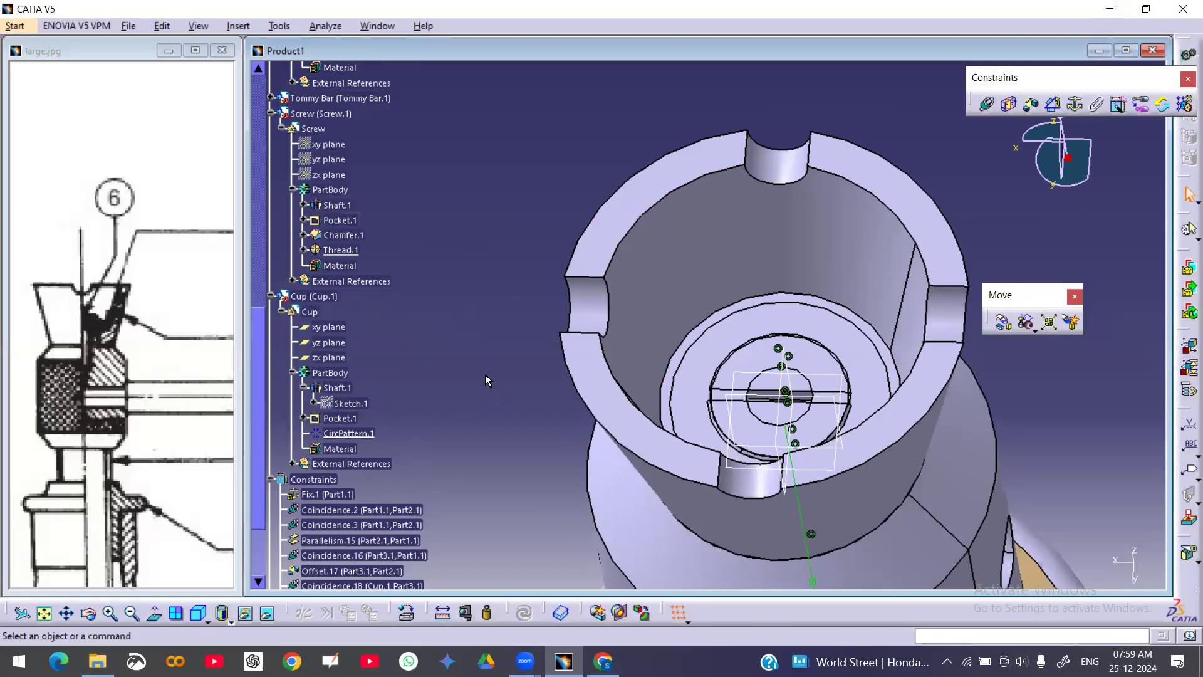
{"action": "scroll", "coordinate": [486, 366], "scroll_direction": "down", "scroll_amount": 6}
{"action": "double_click", "coordinate": [336, 414]}
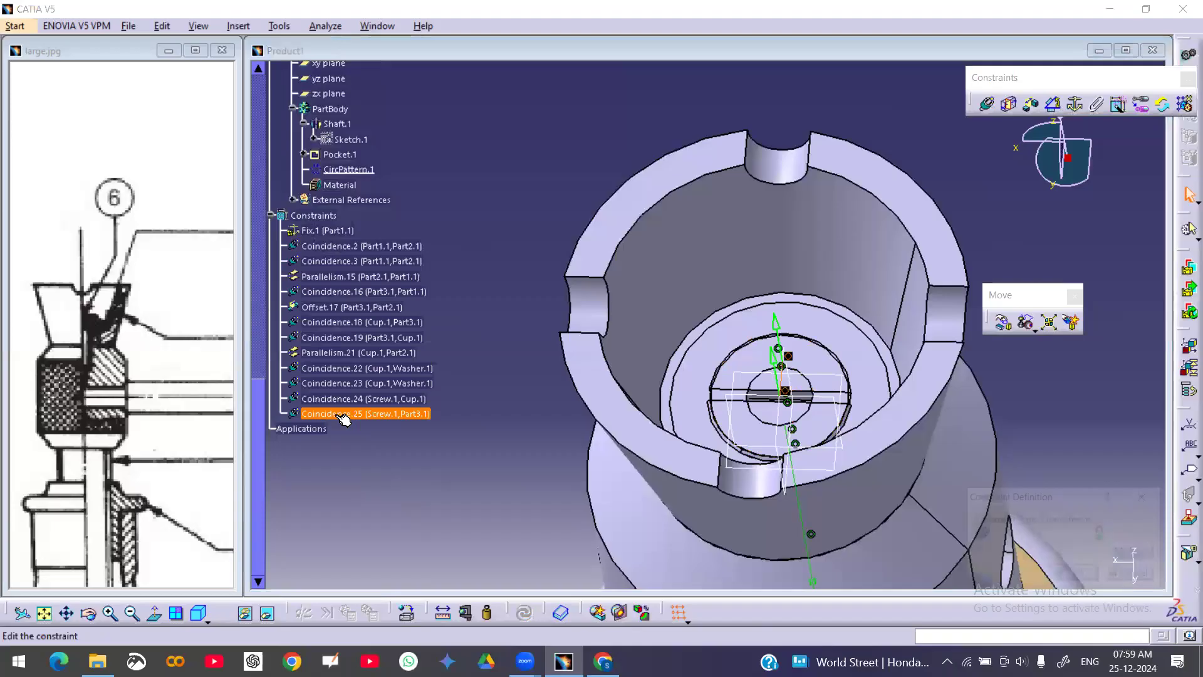
{"action": "left_click", "coordinate": [779, 326]}
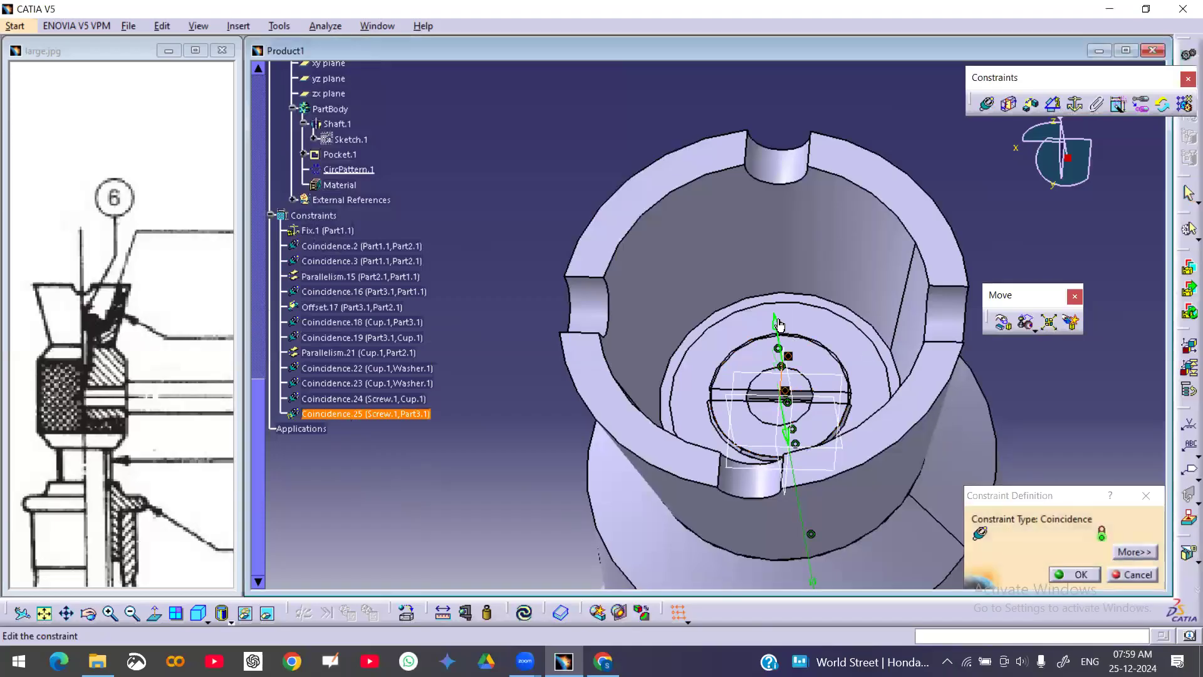
{"action": "left_click", "coordinate": [1075, 573]}
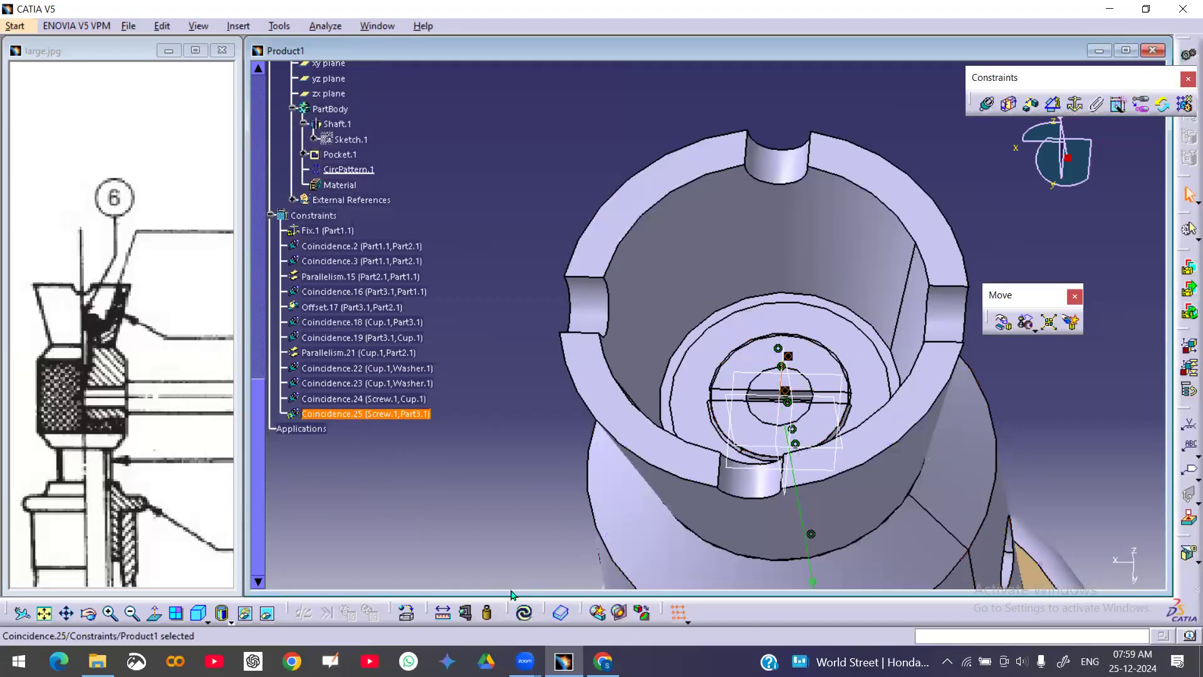
{"action": "left_click", "coordinate": [530, 617]}
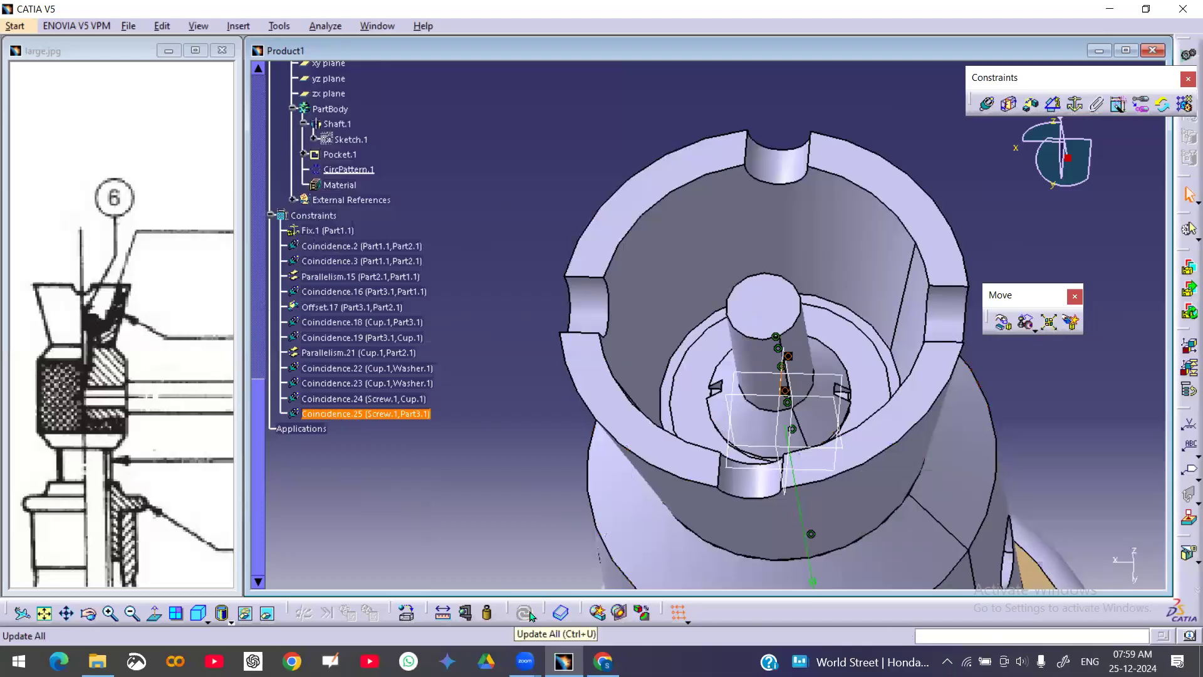
Reverse the orientation of the screw–Part3 face coincidence and update the assembly
{"action": "double_click", "coordinate": [379, 414]}
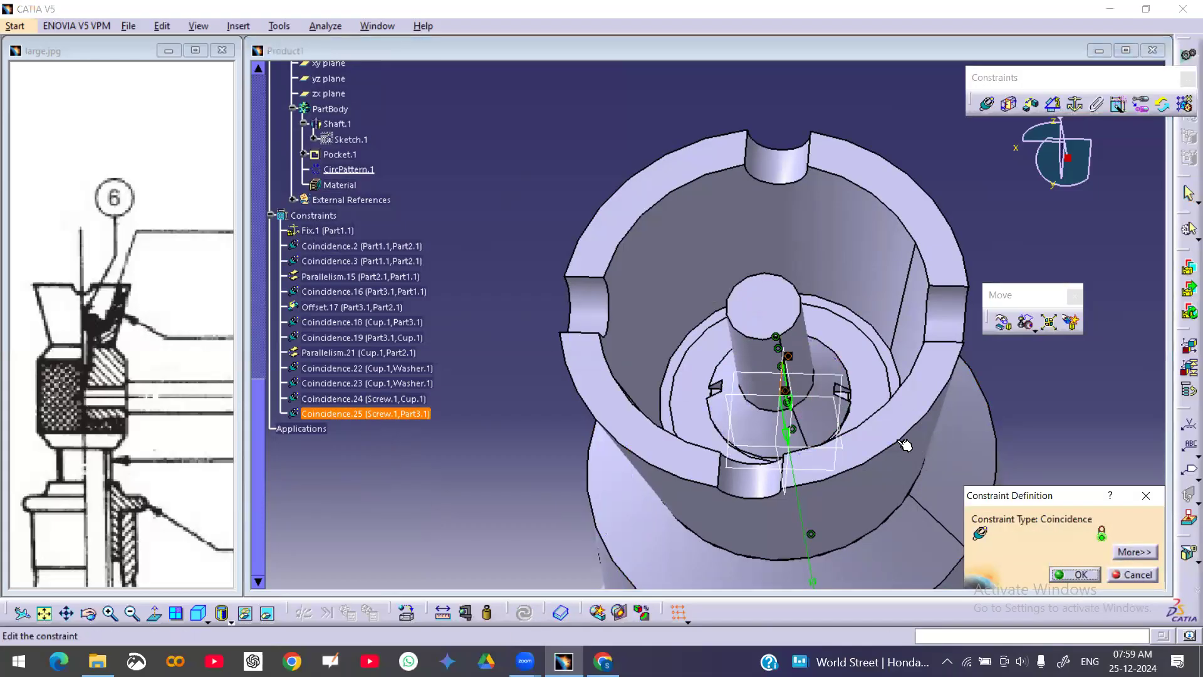
{"action": "left_click", "coordinate": [787, 434]}
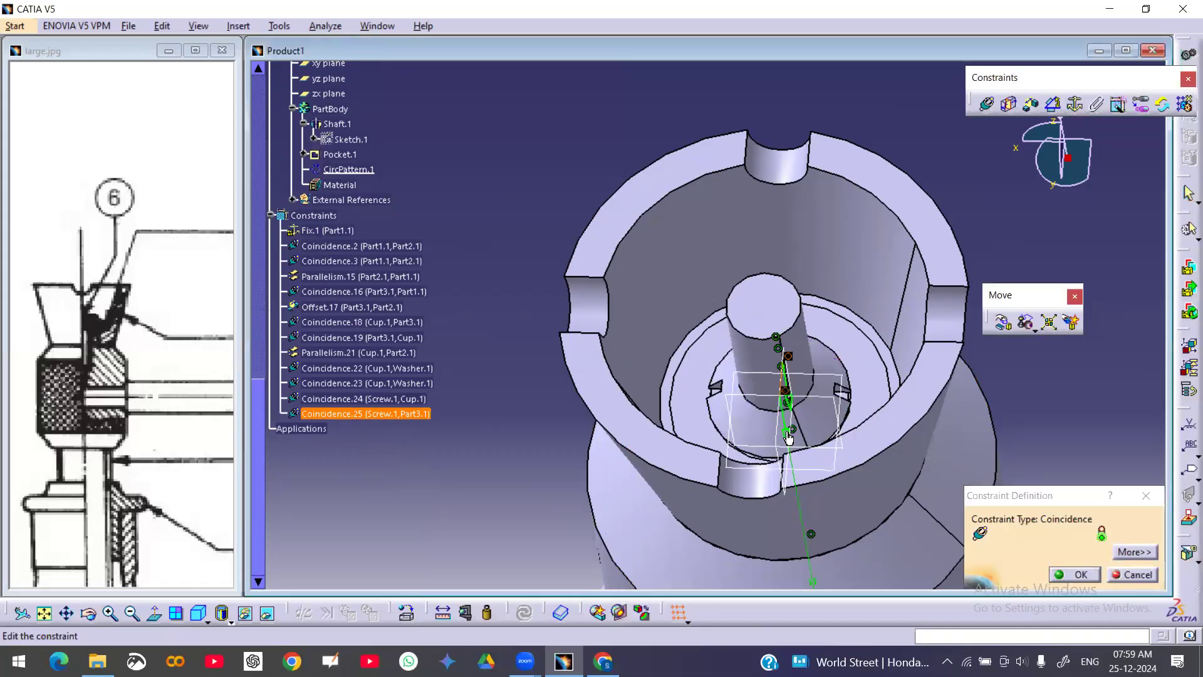
{"action": "left_click", "coordinate": [1136, 552]}
{"action": "left_click", "coordinate": [787, 499]}
{"action": "left_click", "coordinate": [758, 537]}
{"action": "left_click", "coordinate": [1075, 574]}
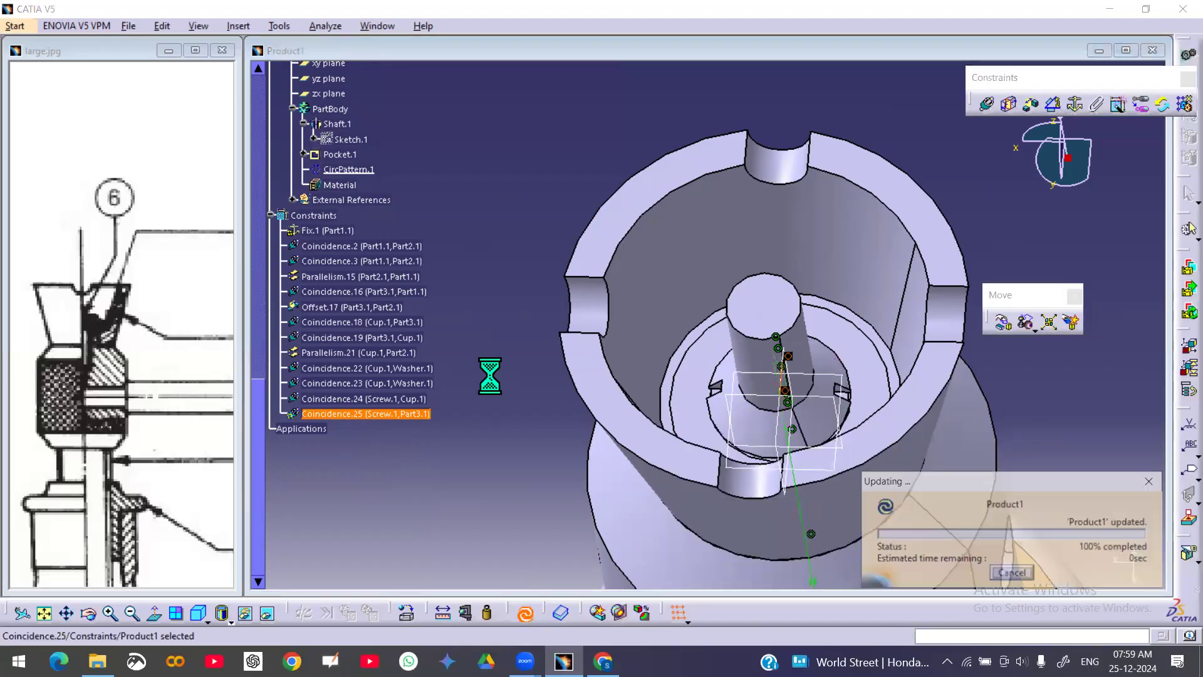
{"action": "left_click", "coordinate": [1049, 445]}
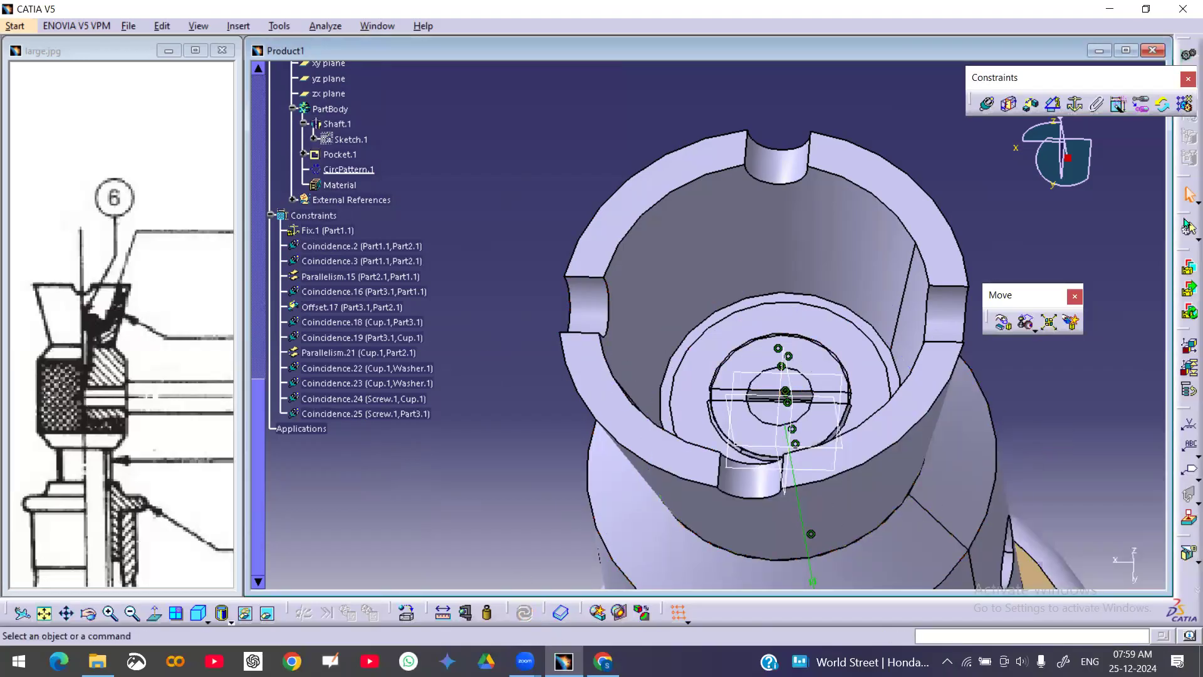
Try a parallelism constraint between the cup's yz plane and the screw's yz plane, update, and delete it
{"action": "middle_click_drag", "start_coordinate": [572, 252], "coordinate": [583, 322]}
{"action": "scroll", "coordinate": [530, 243], "scroll_direction": "up", "scroll_amount": 5}
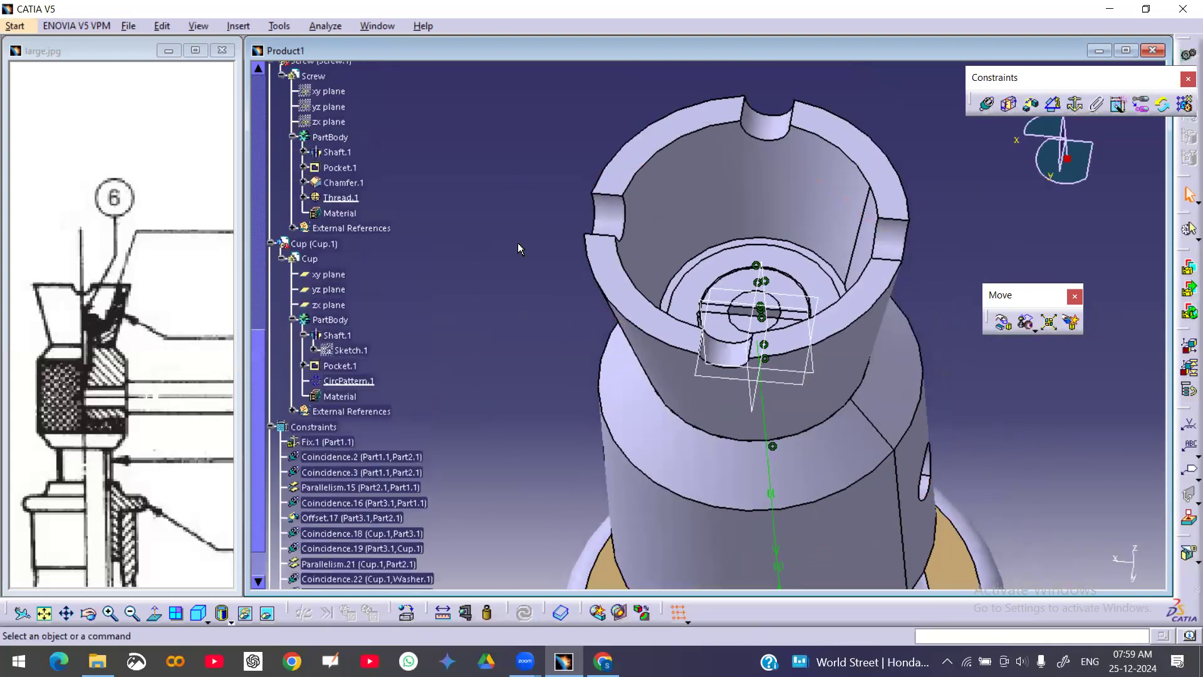
{"action": "left_click", "coordinate": [1054, 104]}
{"action": "left_click", "coordinate": [333, 289]}
{"action": "scroll", "coordinate": [386, 294], "scroll_direction": "down", "scroll_amount": 5}
{"action": "scroll", "coordinate": [396, 298], "scroll_direction": "up", "scroll_amount": 3}
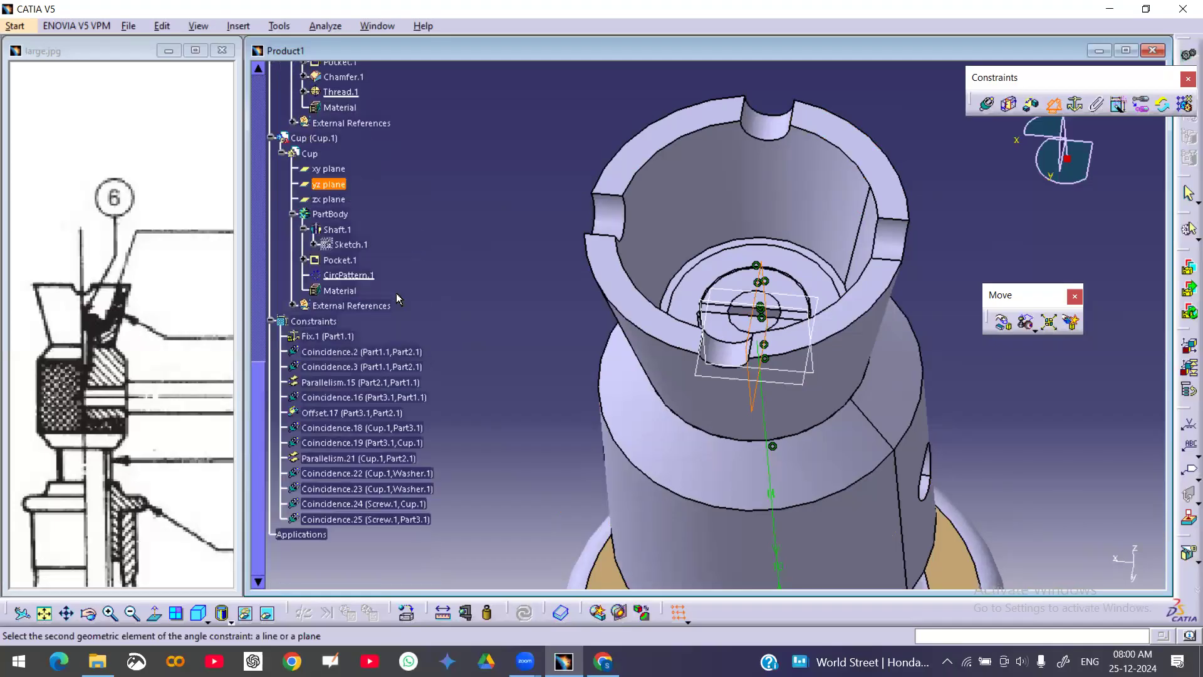
{"action": "scroll", "coordinate": [499, 295], "scroll_direction": "up", "scroll_amount": 6}
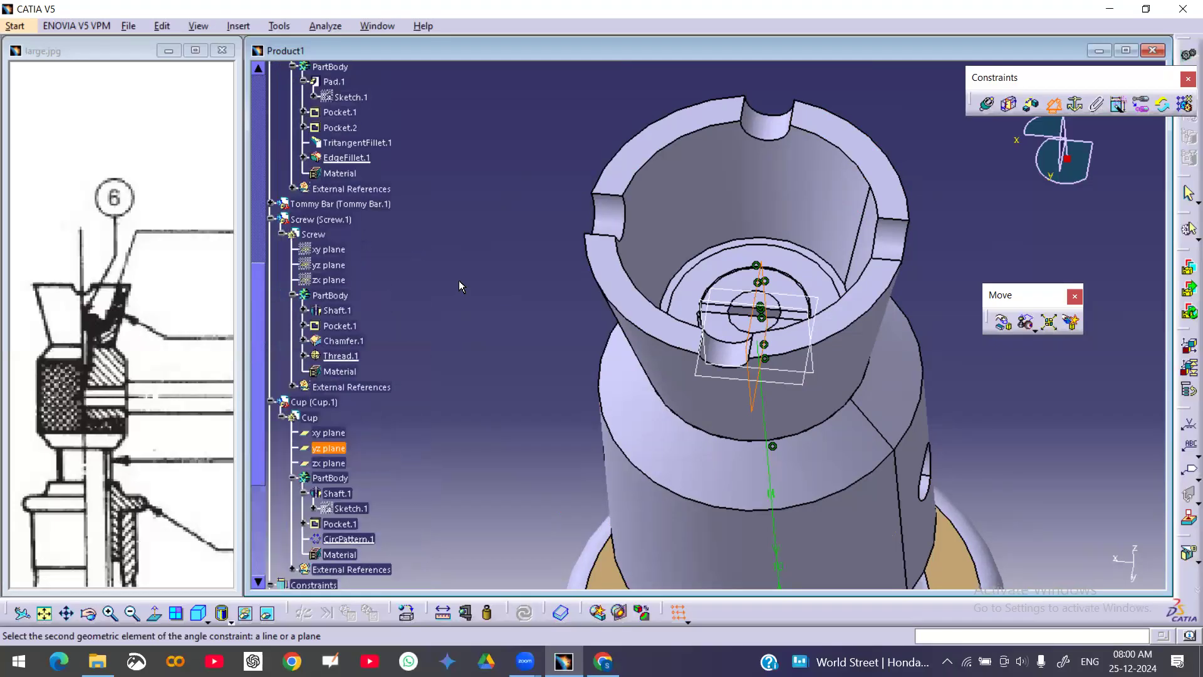
{"action": "left_click", "coordinate": [340, 266]}
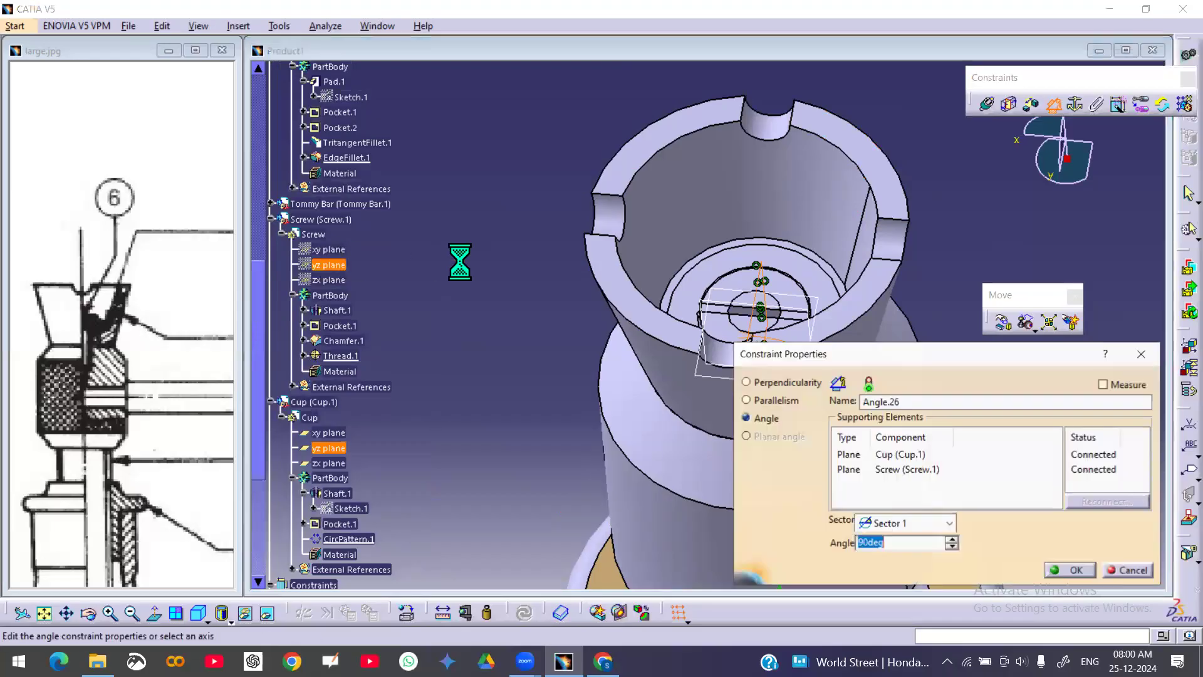
{"action": "left_click", "coordinate": [775, 401]}
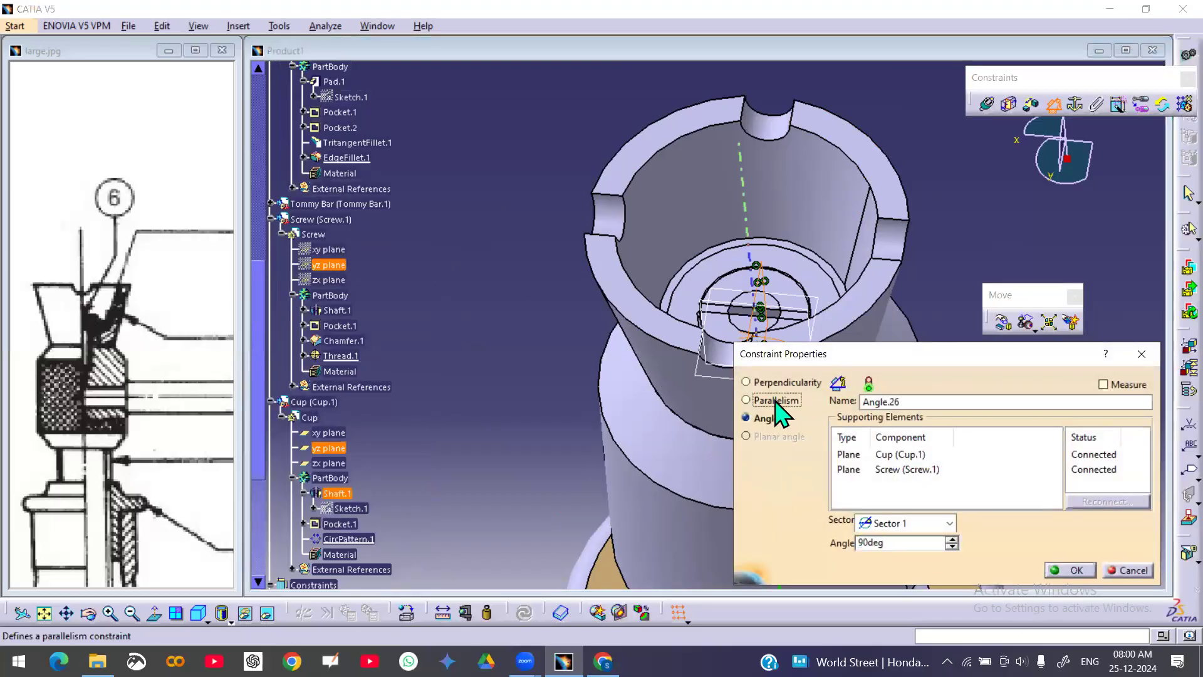
{"action": "left_click", "coordinate": [1071, 570]}
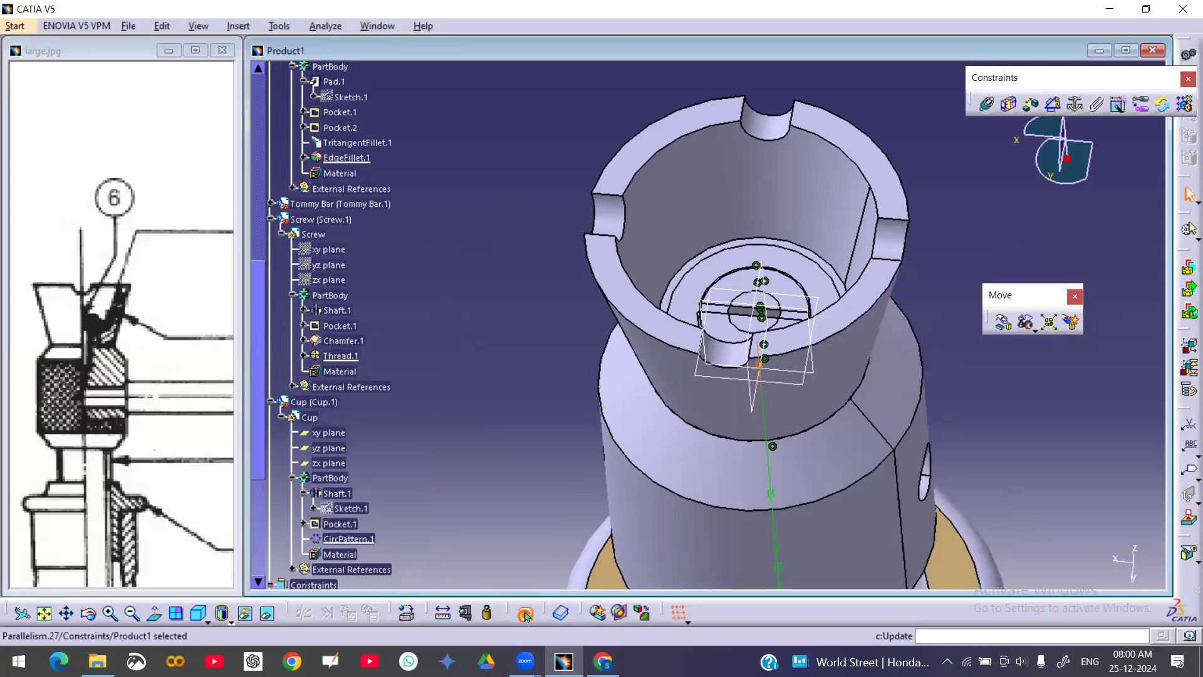
{"action": "left_click", "coordinate": [525, 615]}
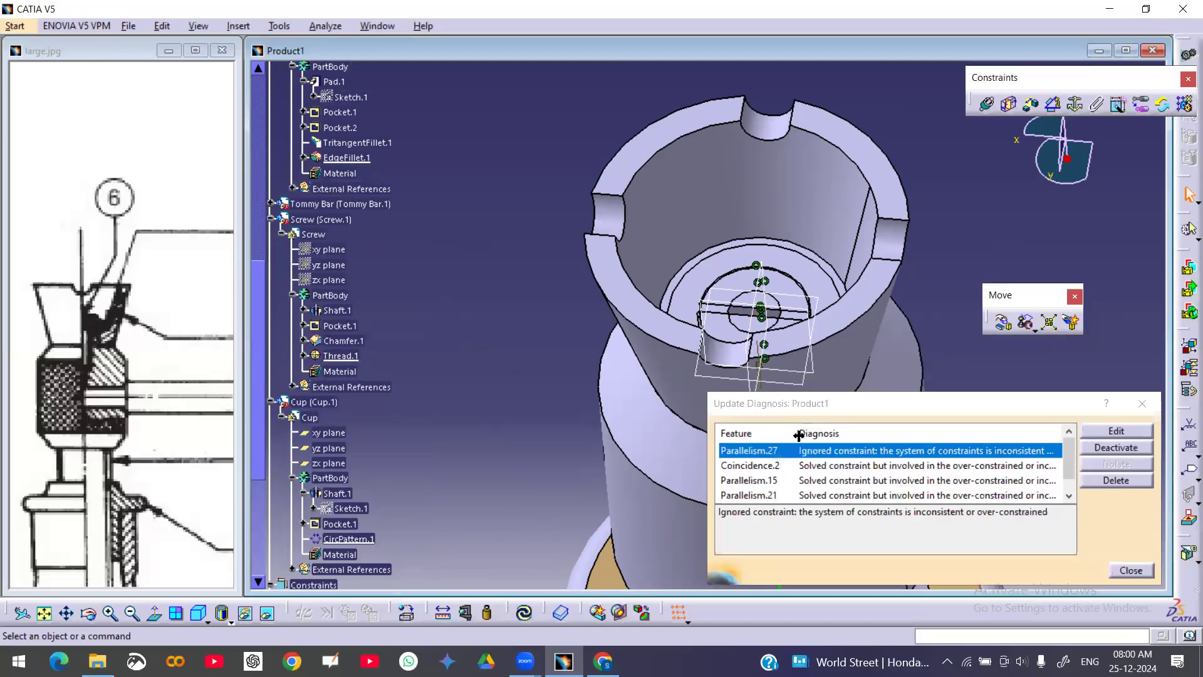
{"action": "left_click", "coordinate": [1119, 480]}
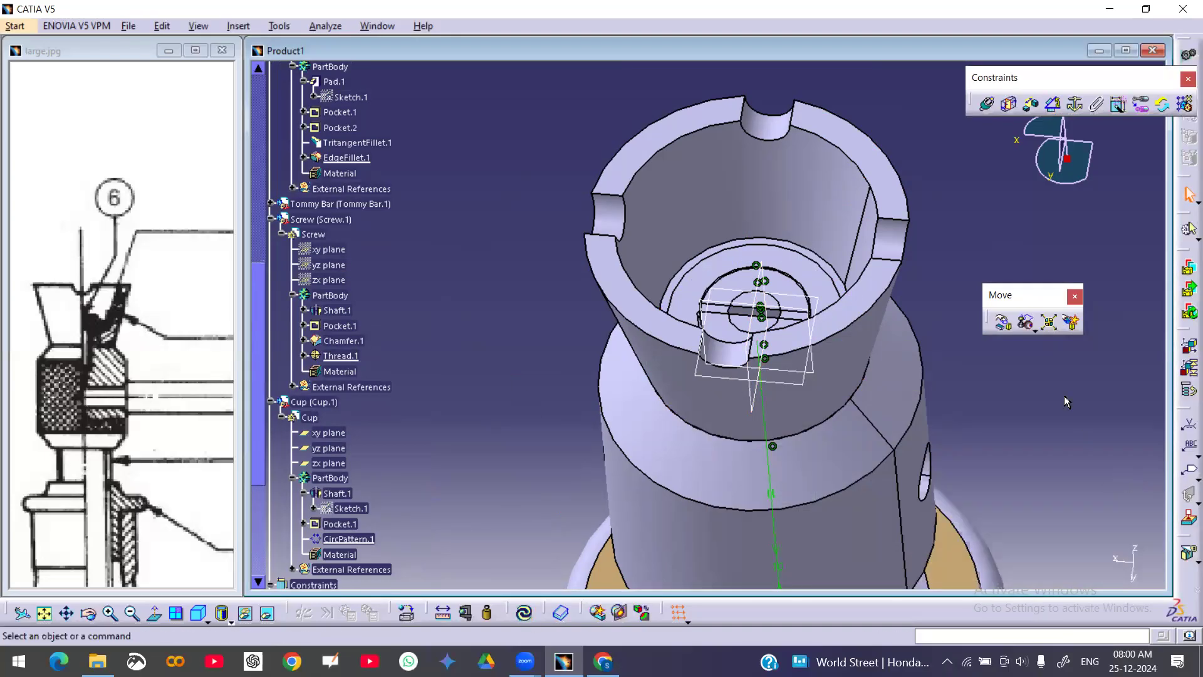
Try a parallelism constraint between the screw's yz plane and Part2's yz plane, update, and delete it
{"action": "left_click", "coordinate": [1054, 106]}
{"action": "left_click", "coordinate": [335, 265]}
{"action": "scroll", "coordinate": [387, 360], "scroll_direction": "up", "scroll_amount": 7}
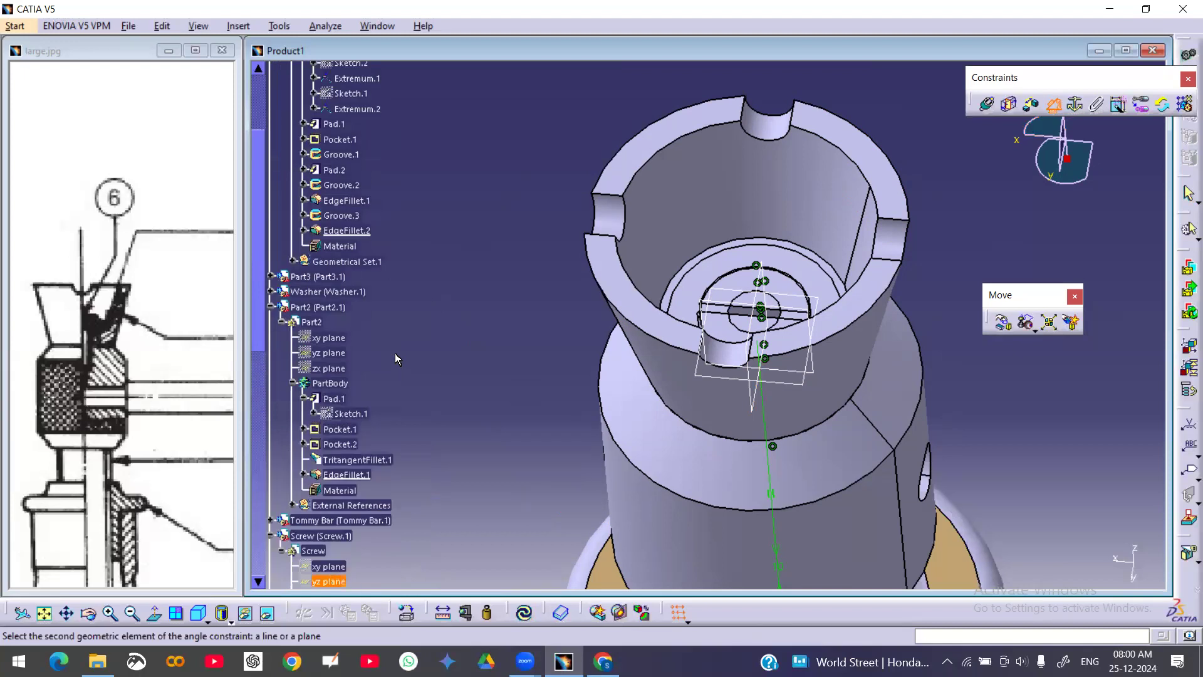
{"action": "left_click", "coordinate": [329, 353]}
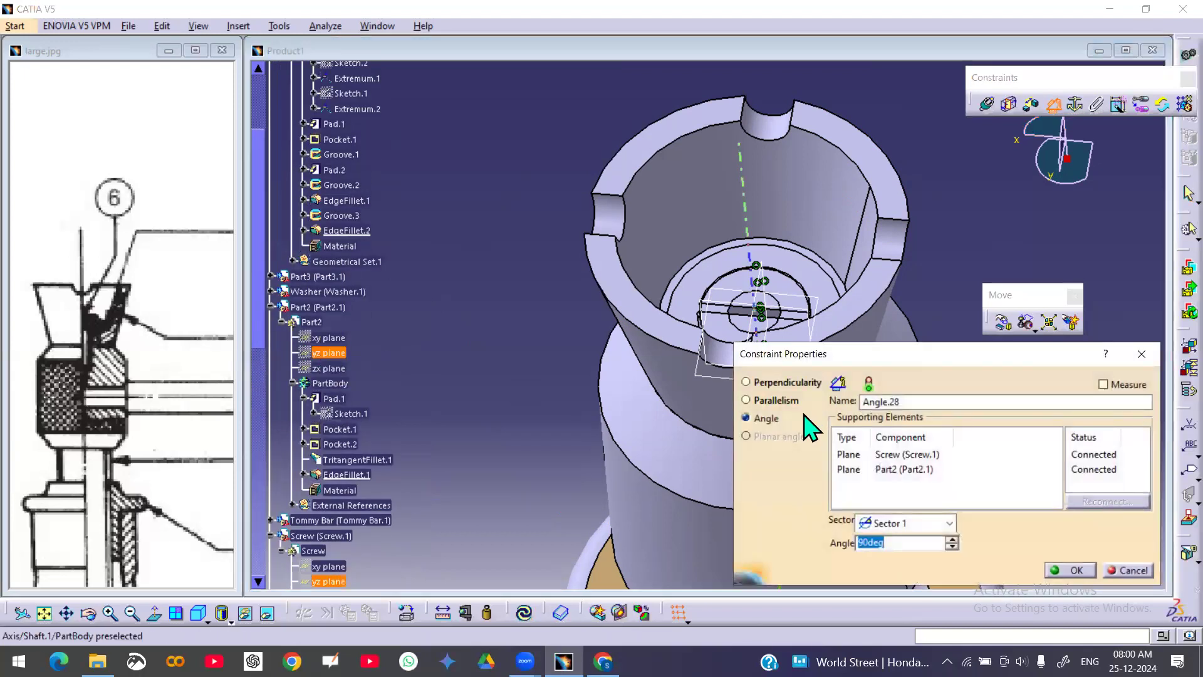
{"action": "left_click", "coordinate": [775, 402]}
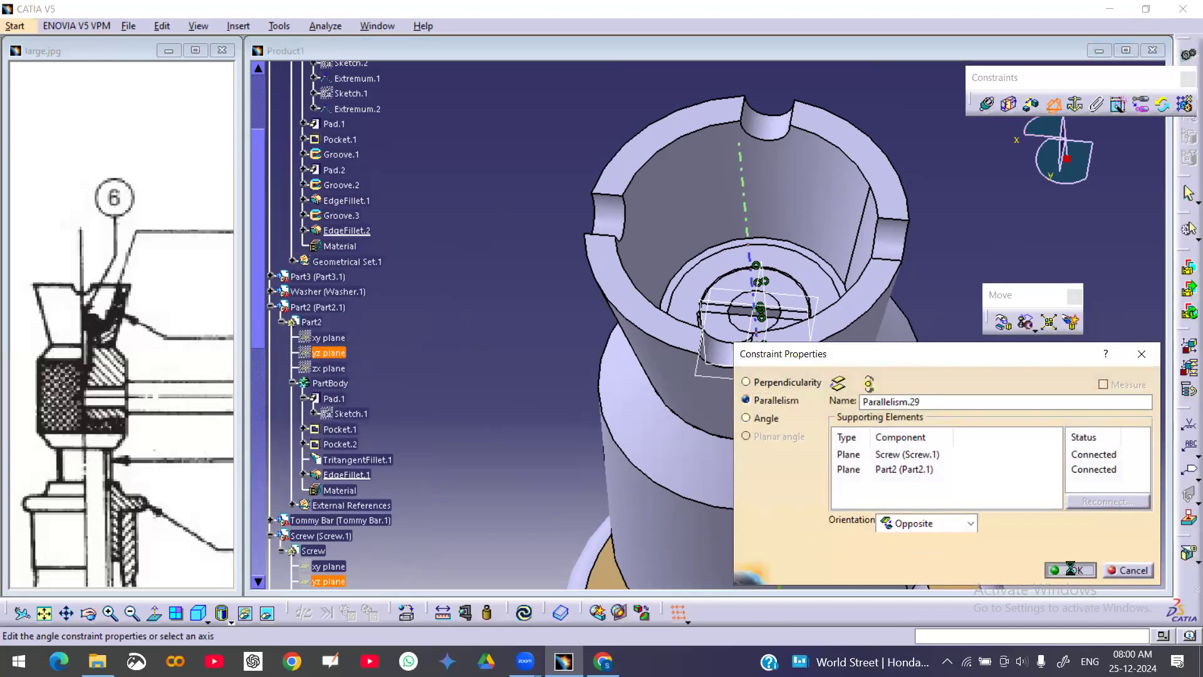
{"action": "left_click", "coordinate": [1071, 568]}
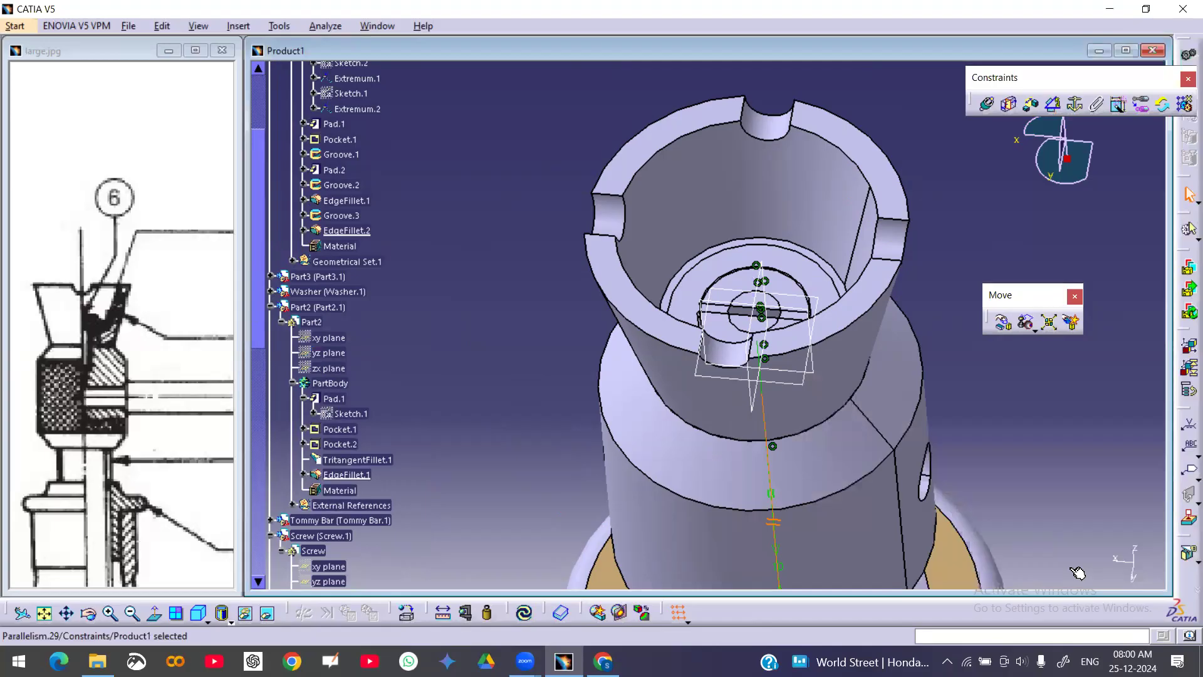
{"action": "left_click", "coordinate": [526, 614]}
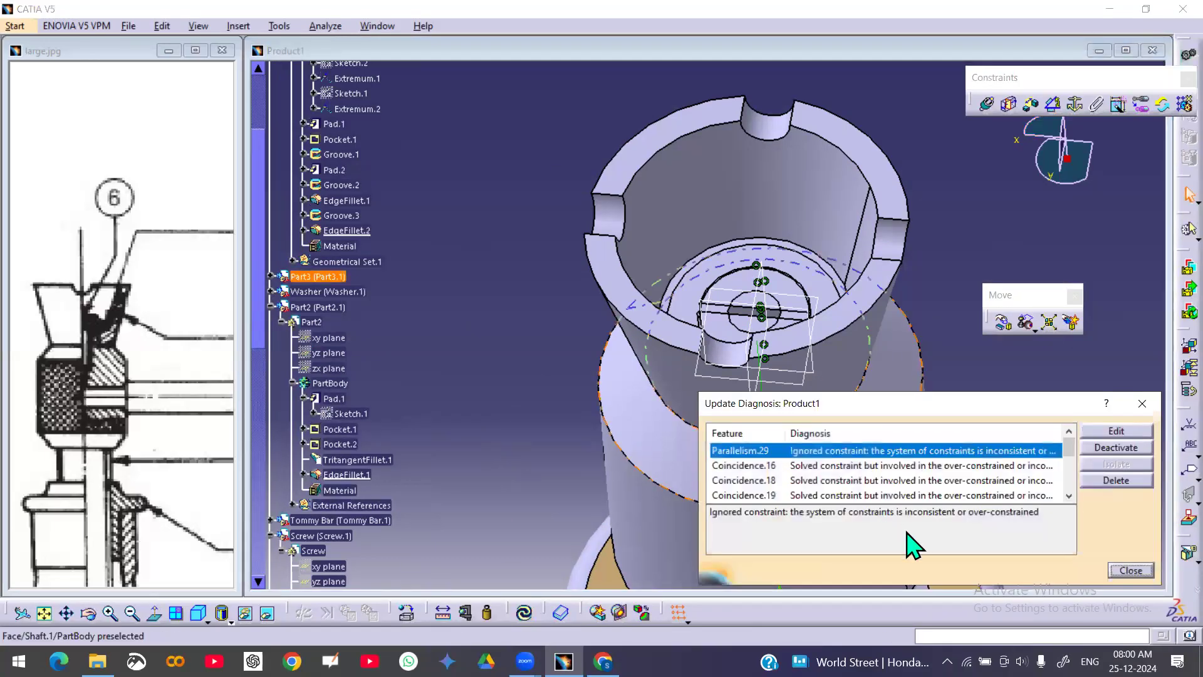
{"action": "left_click", "coordinate": [1112, 481]}
Hide the reference planes shown on the cup and screw in the assembly
{"action": "middle_click_drag", "start_coordinate": [894, 405], "coordinate": [891, 446]}
{"action": "middle_click_drag", "start_coordinate": [707, 376], "coordinate": [757, 458]}
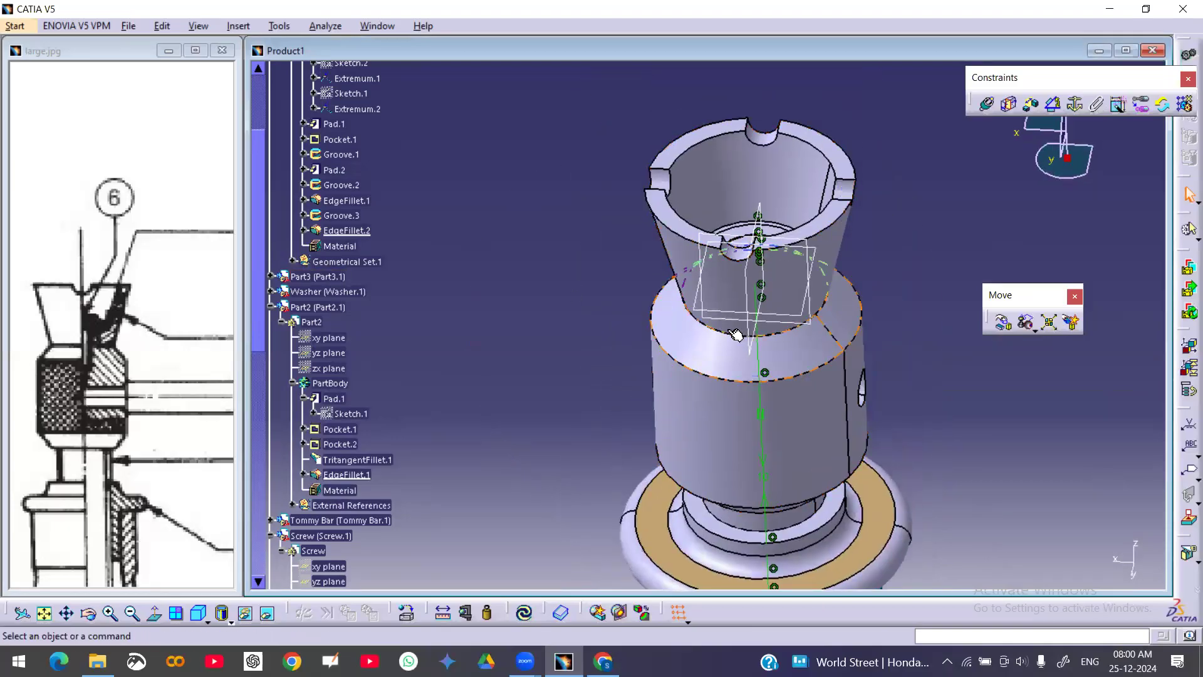
{"action": "right_click", "coordinate": [794, 318]}
{"action": "left_click", "coordinate": [840, 369]}
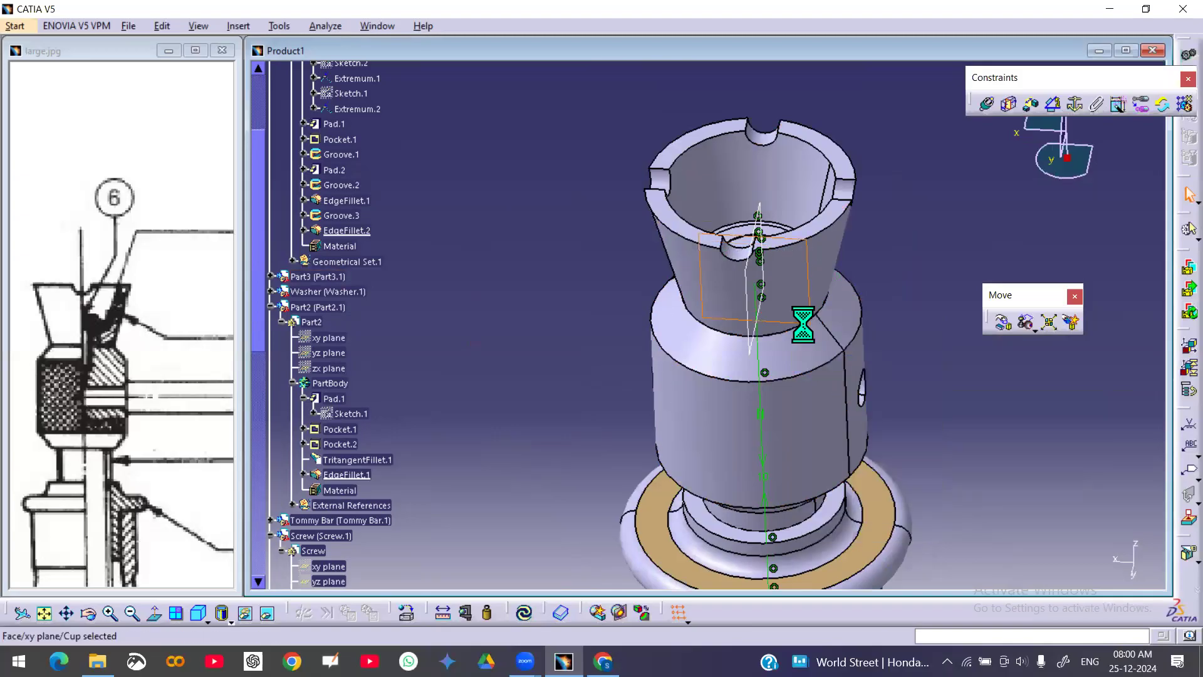
{"action": "right_click", "coordinate": [804, 324]}
{"action": "left_click", "coordinate": [851, 364]}
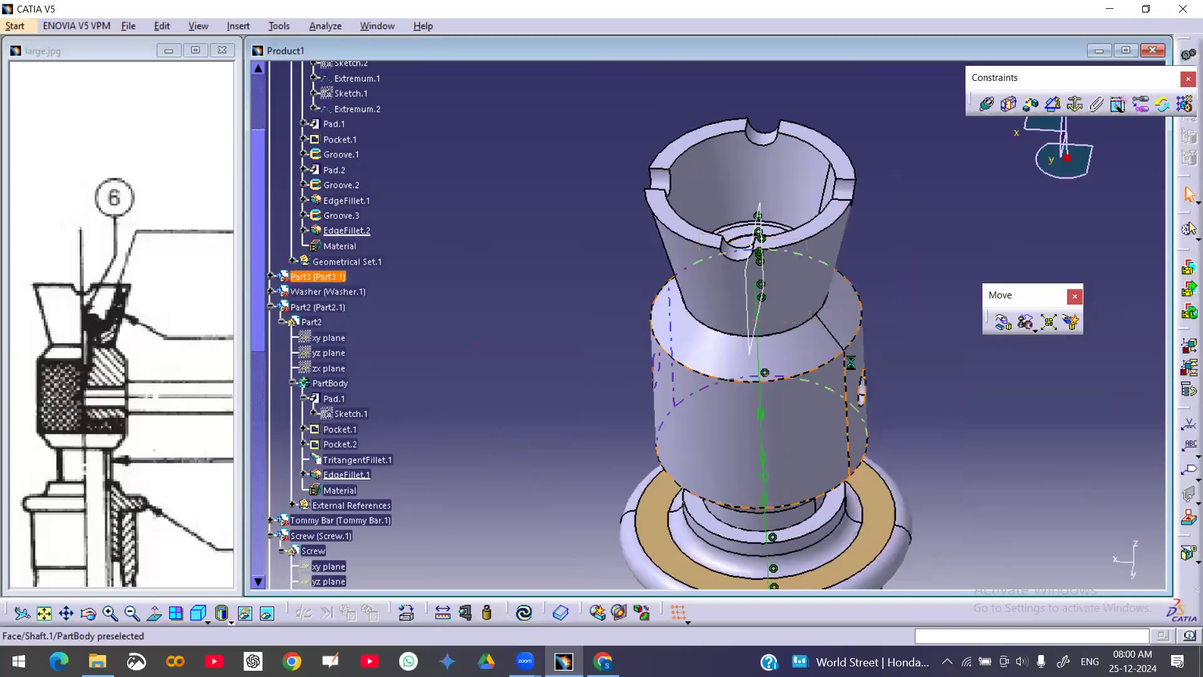
{"action": "right_click", "coordinate": [744, 329]}
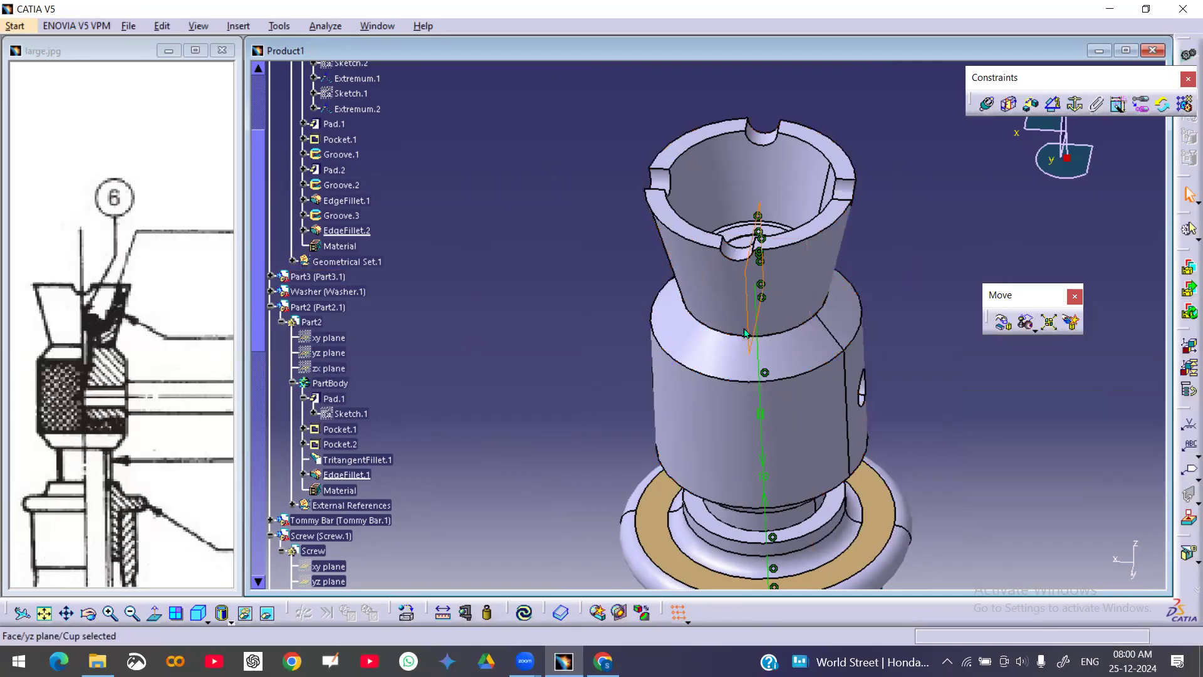
{"action": "left_click", "coordinate": [774, 378]}
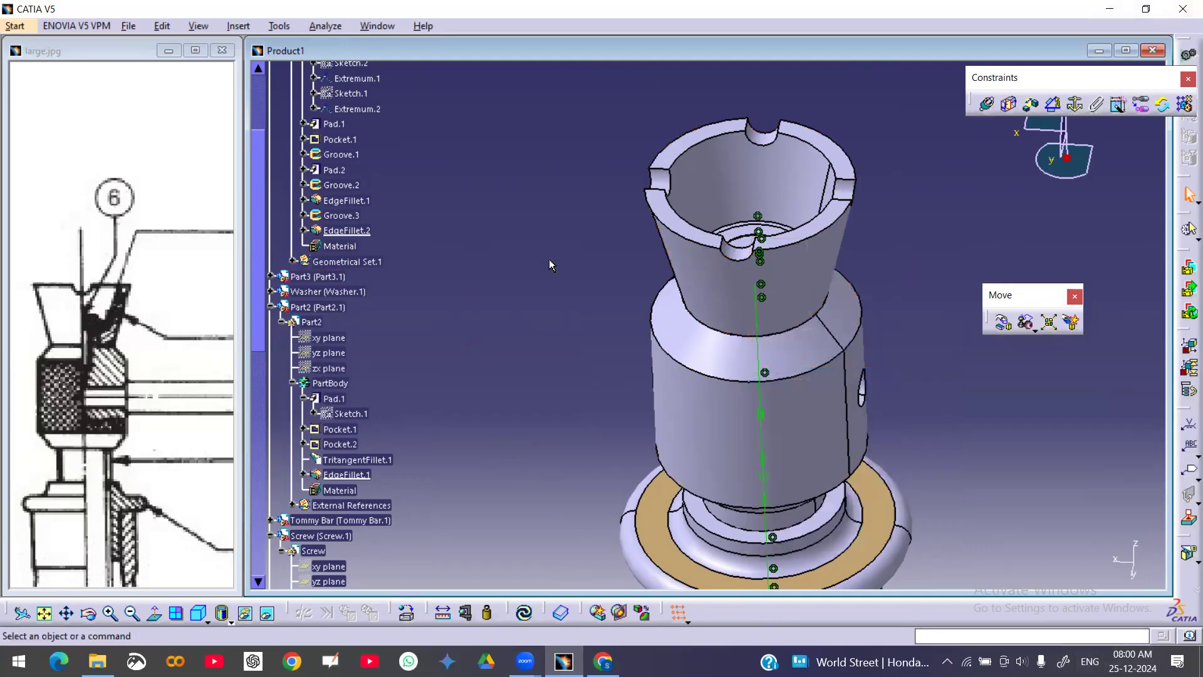
{"action": "scroll", "coordinate": [550, 265], "scroll_direction": "down", "scroll_amount": 10}
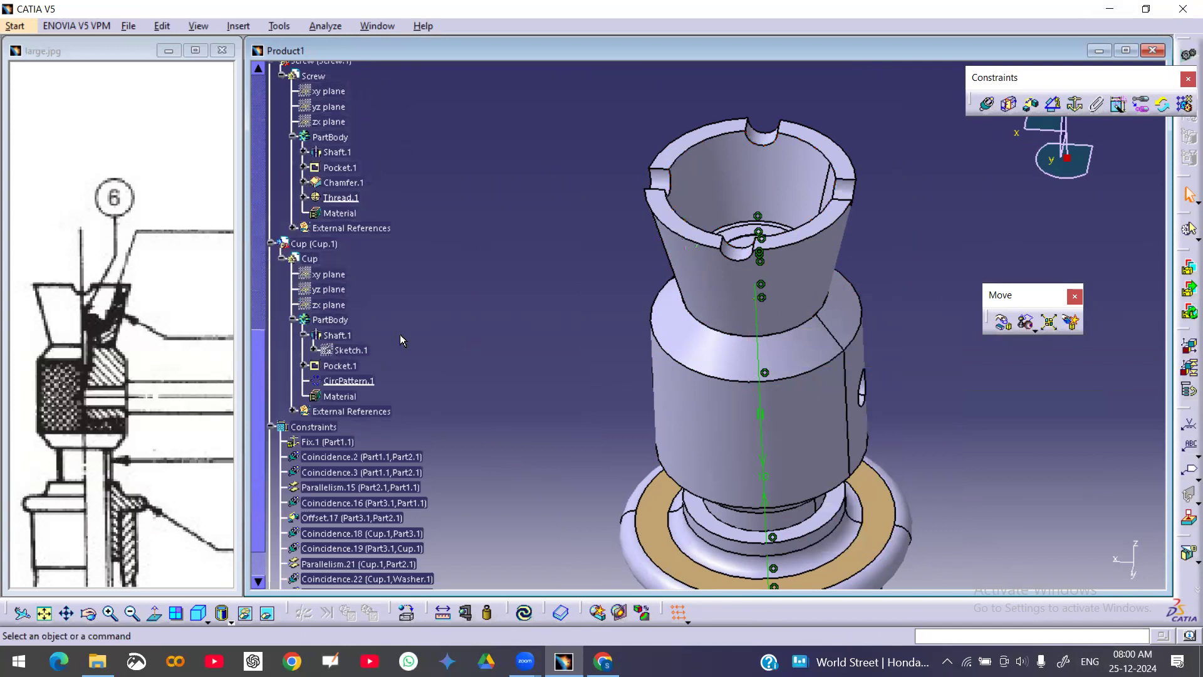
{"action": "scroll", "coordinate": [401, 335], "scroll_direction": "up", "scroll_amount": 3}
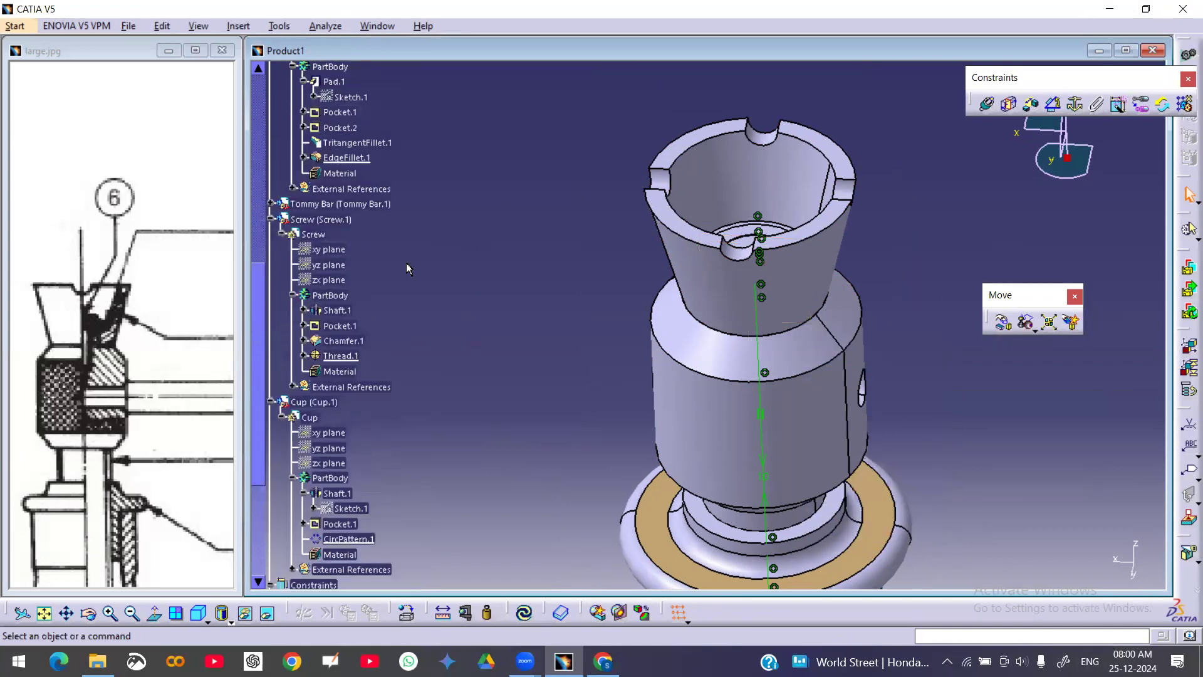
Show the screw's xy, yz and zx reference planes in the assembly
{"action": "scroll", "coordinate": [407, 264], "scroll_direction": "down", "scroll_amount": 5}
{"action": "scroll", "coordinate": [437, 281], "scroll_direction": "down", "scroll_amount": 1}
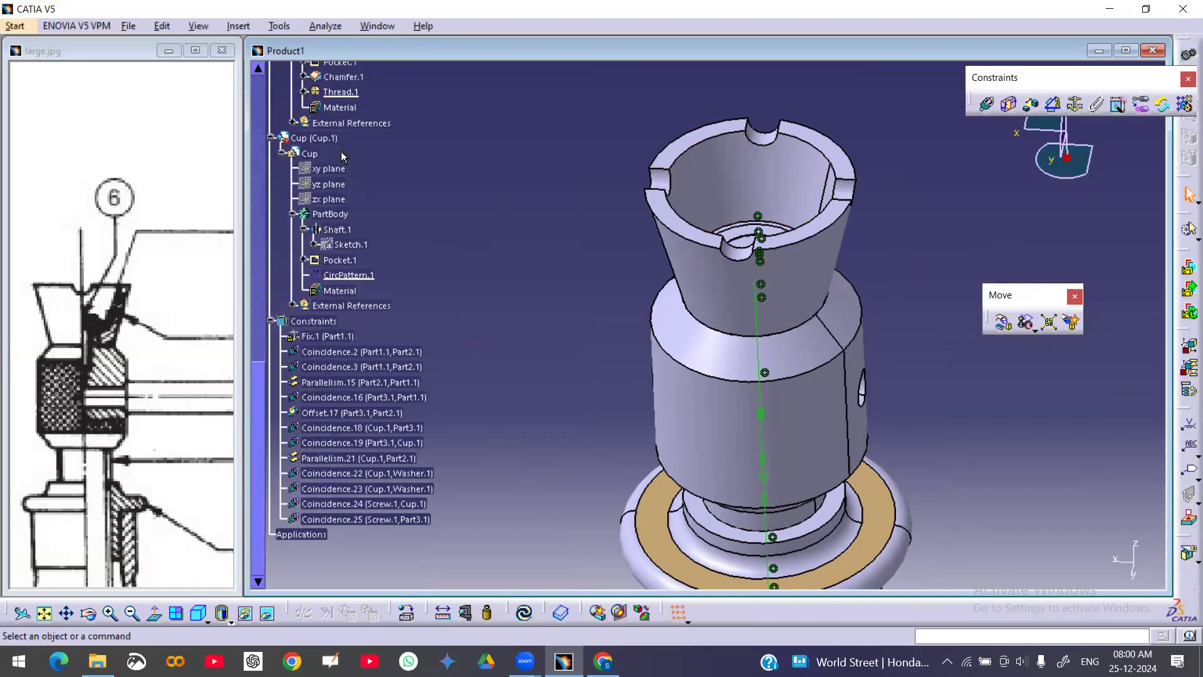
{"action": "scroll", "coordinate": [435, 244], "scroll_direction": "up", "scroll_amount": 9}
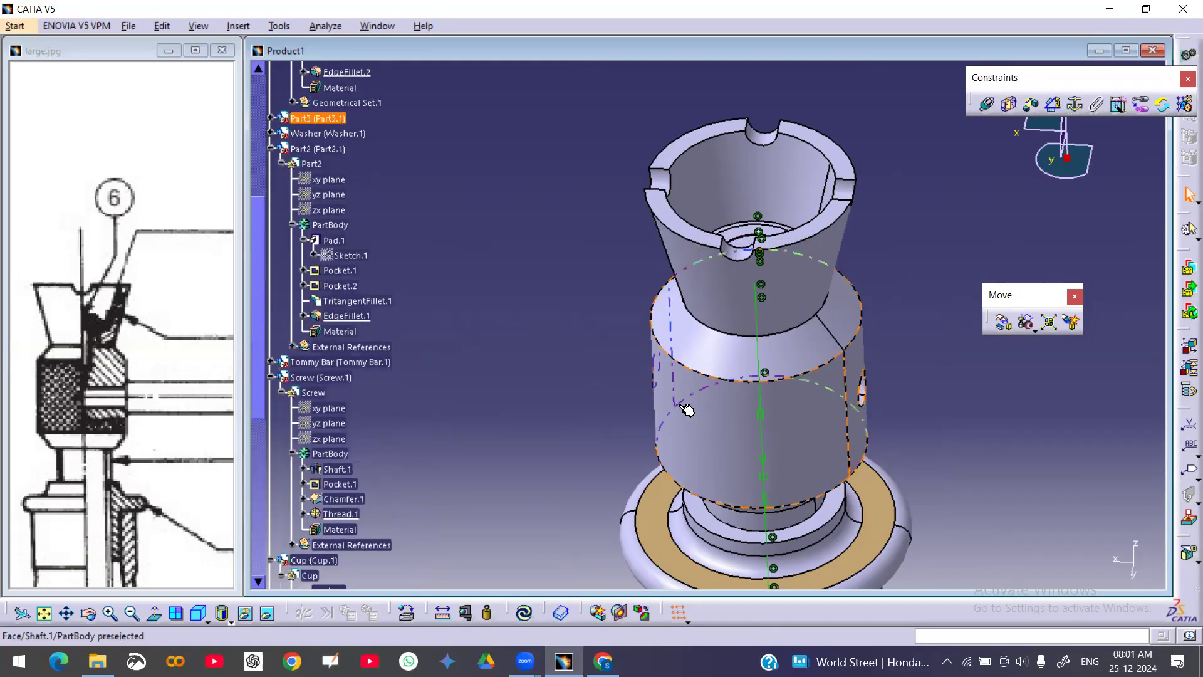
{"action": "scroll", "coordinate": [444, 310], "scroll_direction": "up", "scroll_amount": 7}
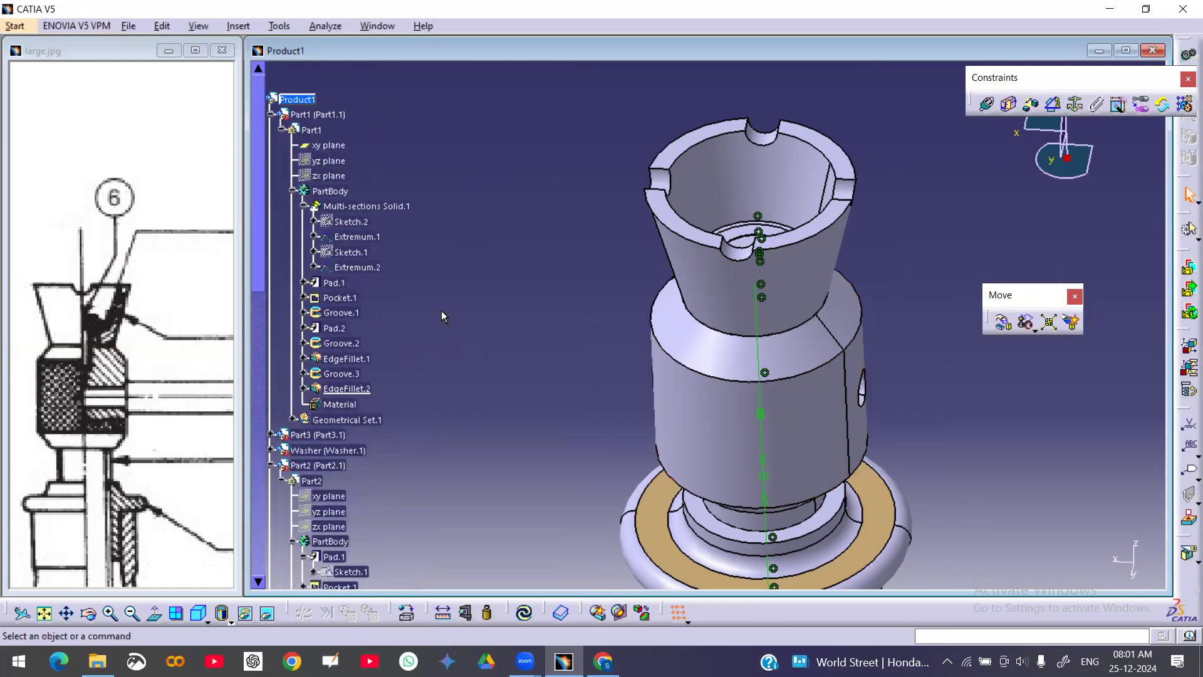
{"action": "scroll", "coordinate": [442, 311], "scroll_direction": "down", "scroll_amount": 3}
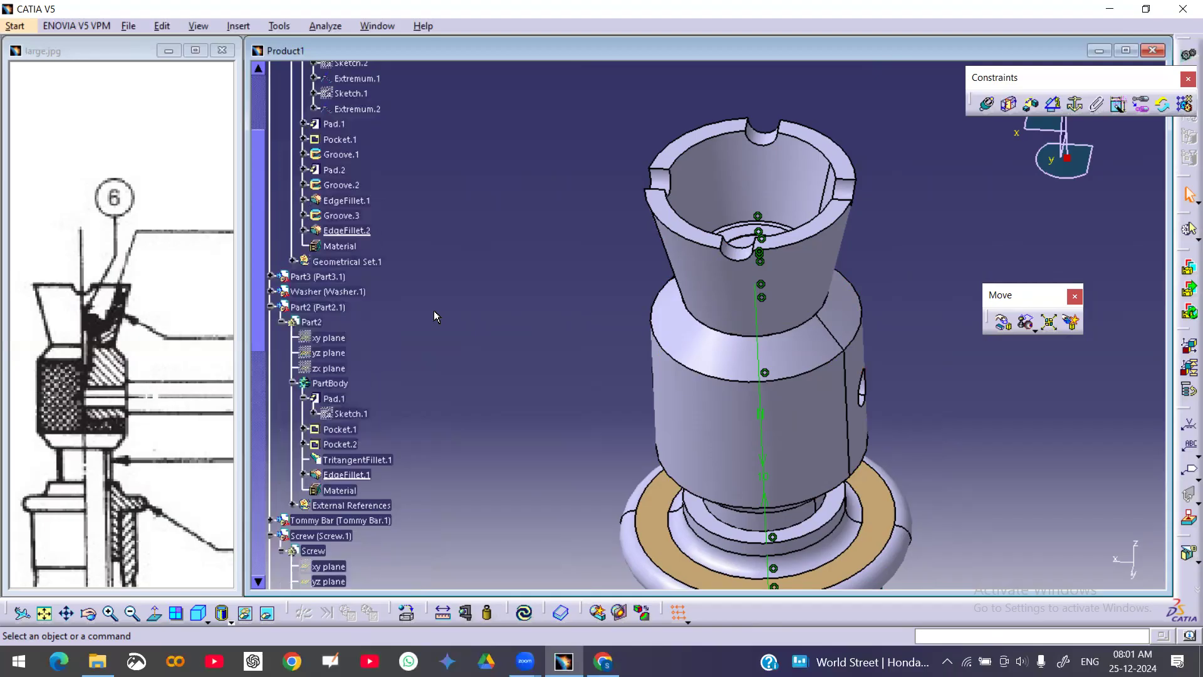
{"action": "scroll", "coordinate": [437, 316], "scroll_direction": "down", "scroll_amount": 3}
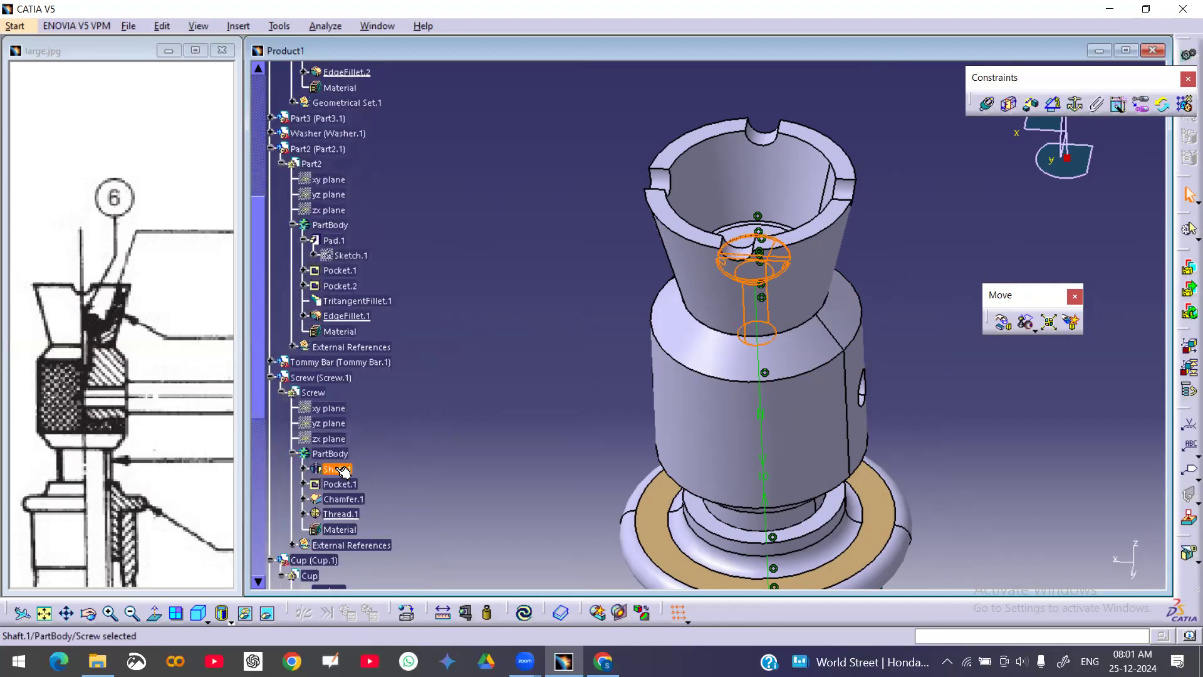
{"action": "left_click", "coordinate": [321, 409]}
{"action": "left_click", "coordinate": [339, 441], "text": "shift"}
{"action": "right_click", "coordinate": [339, 440]}
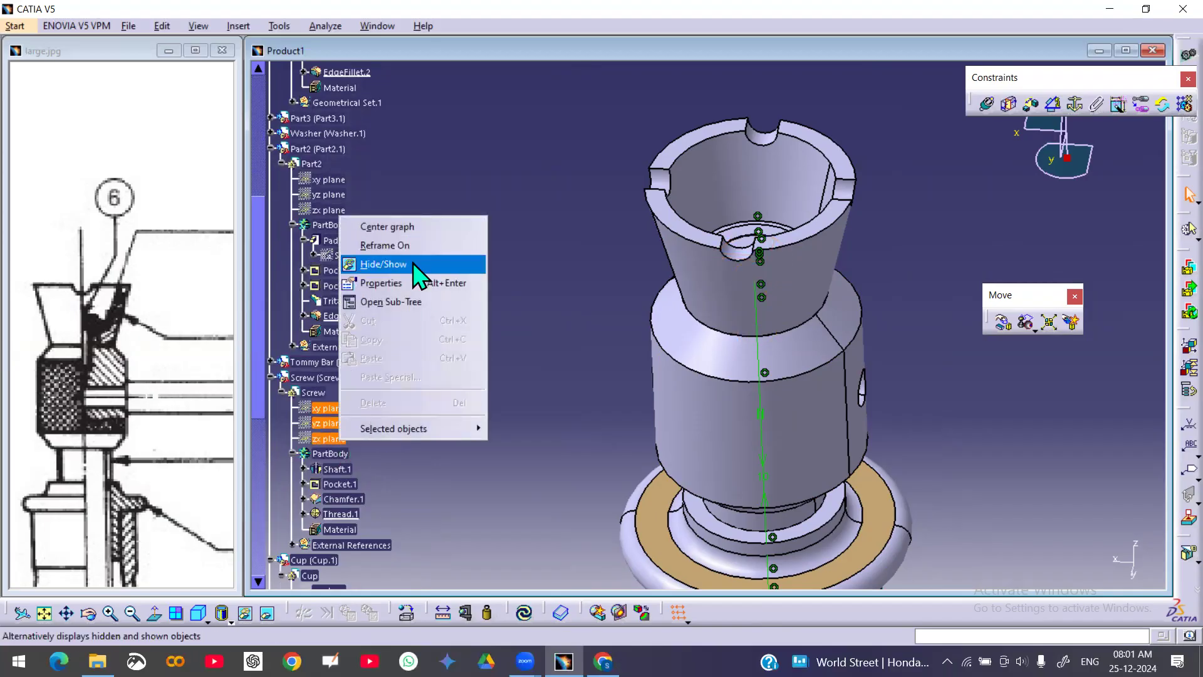
{"action": "left_click", "coordinate": [450, 266]}
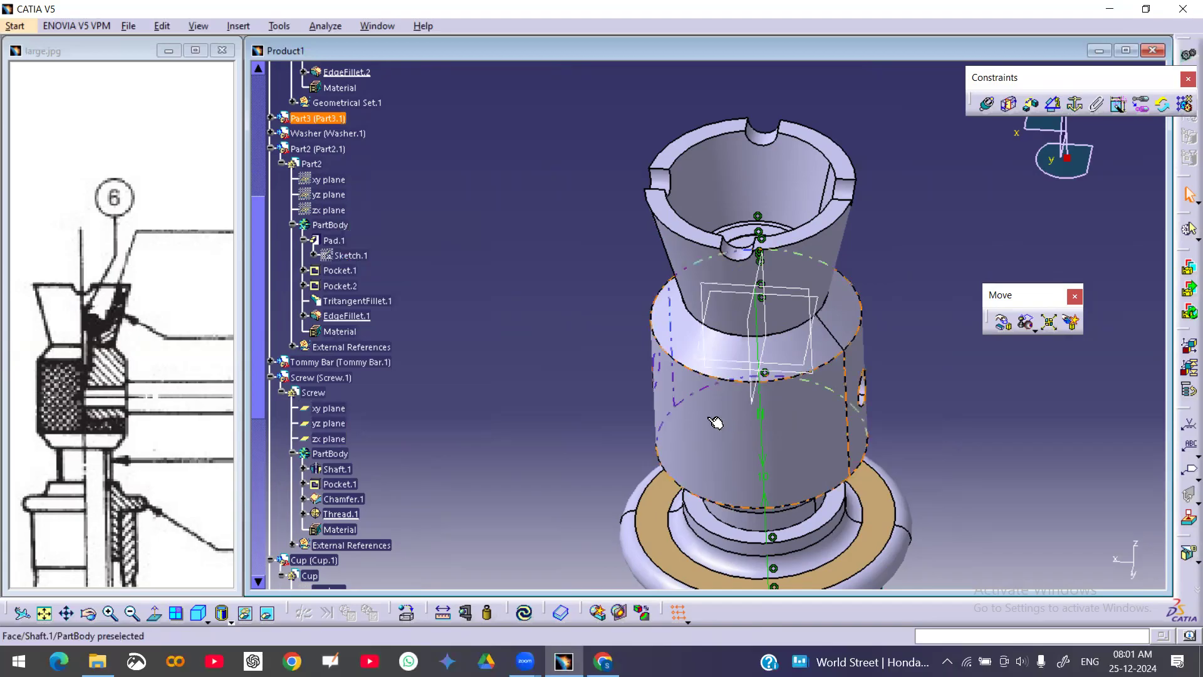
Show Part1's yz and zx reference planes in the assembly
{"action": "middle_click_drag", "start_coordinate": [492, 258], "coordinate": [492, 258]}
{"action": "left_click", "coordinate": [492, 258]}
{"action": "scroll", "coordinate": [394, 255], "scroll_direction": "up", "scroll_amount": 8}
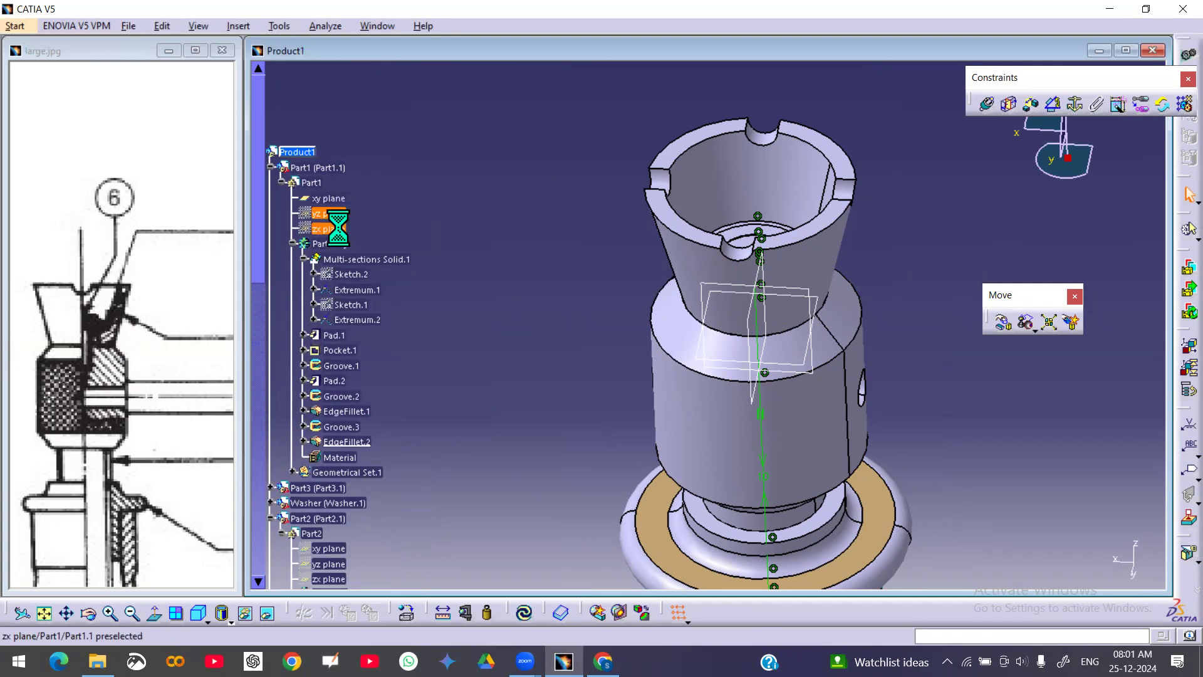
{"action": "right_click", "coordinate": [338, 226]}
{"action": "left_click", "coordinate": [415, 276]}
{"action": "middle_click_drag", "start_coordinate": [581, 313], "coordinate": [549, 201]}
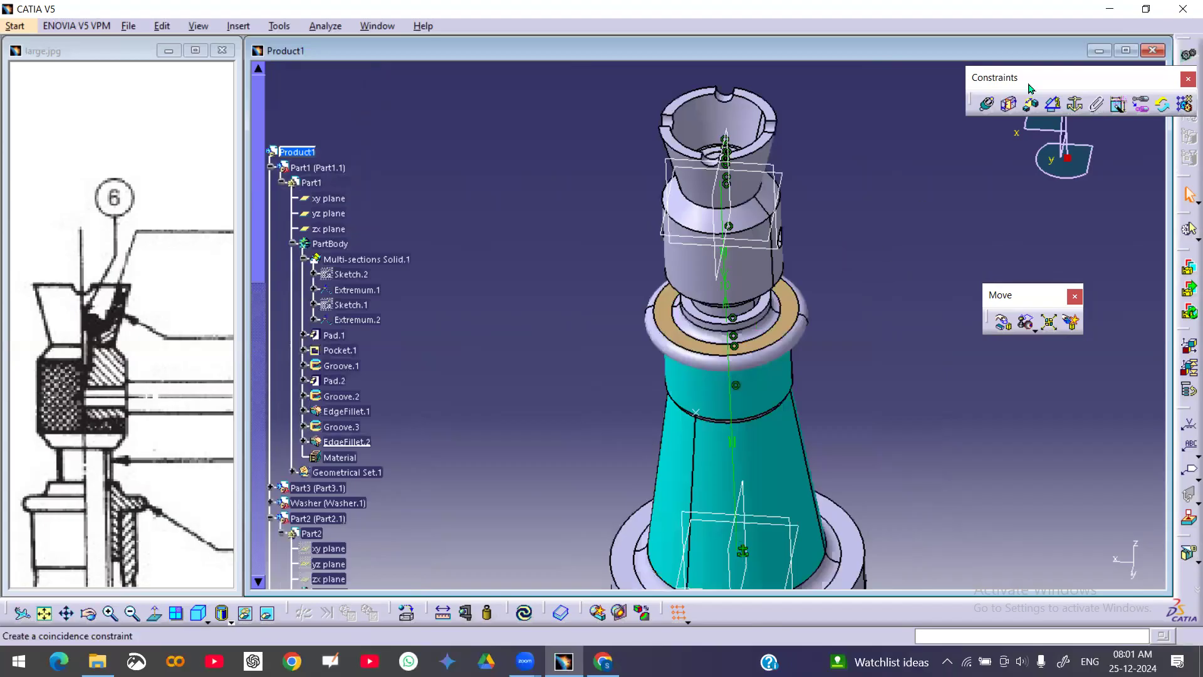
Constrain a screw reference plane parallel to a Part1 reference plane and update the assembly
{"action": "left_click", "coordinate": [1056, 103]}
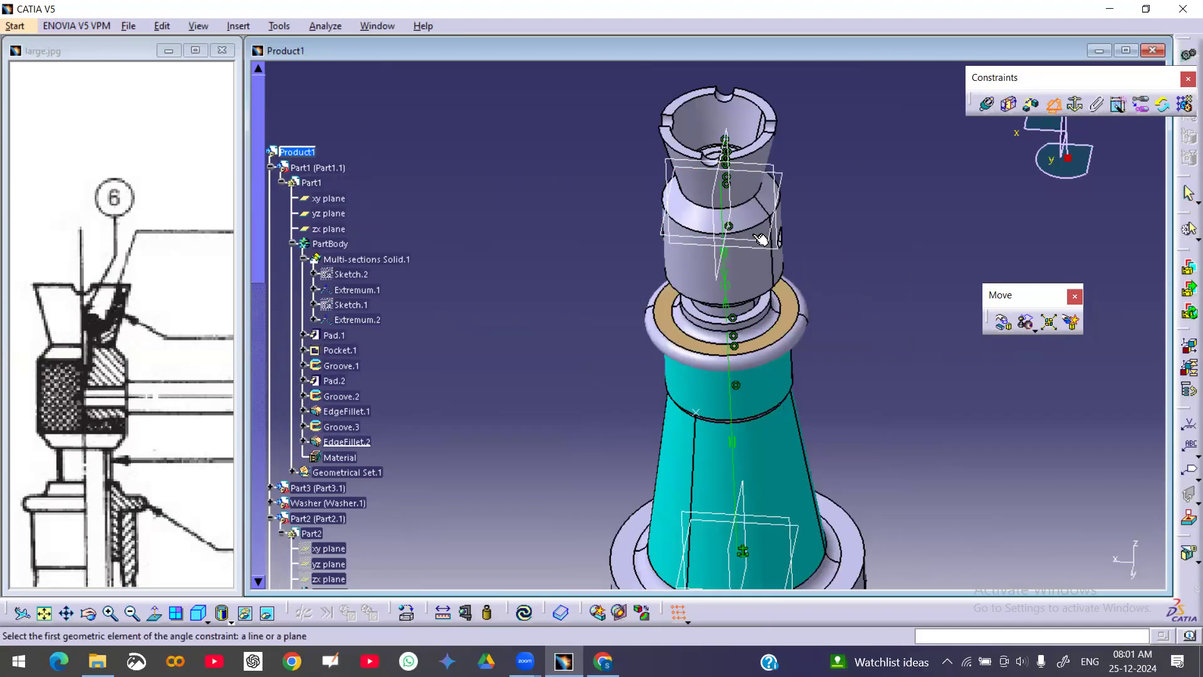
{"action": "left_click", "coordinate": [770, 164]}
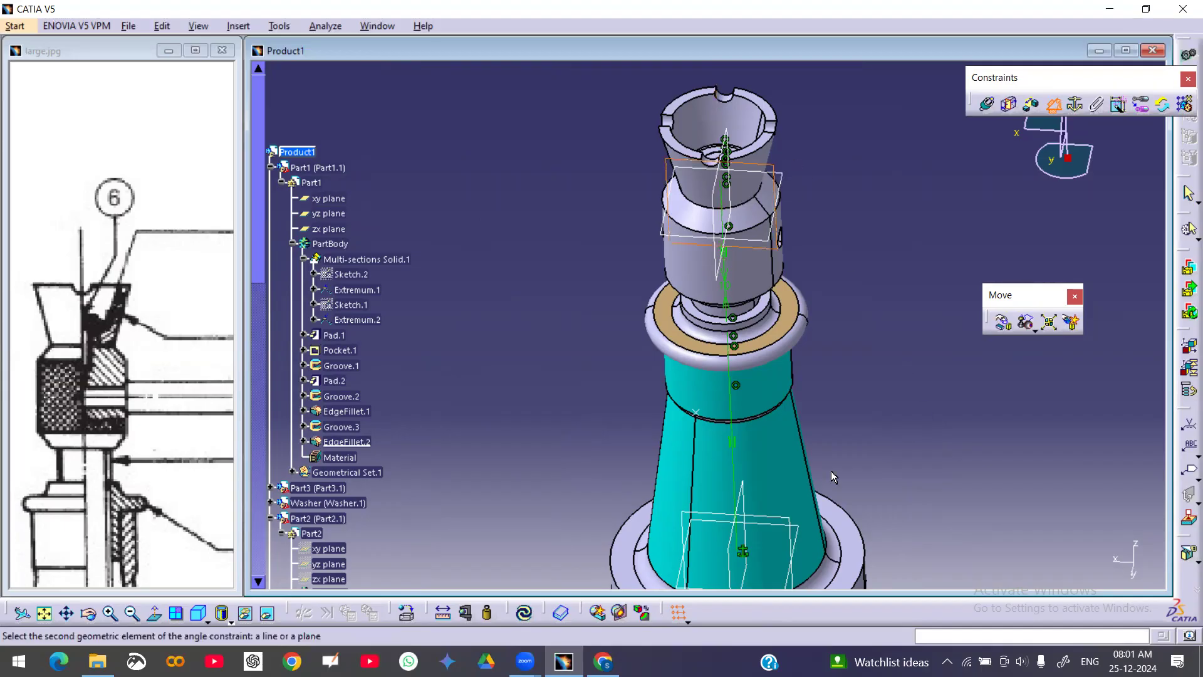
{"action": "left_click", "coordinate": [789, 519]}
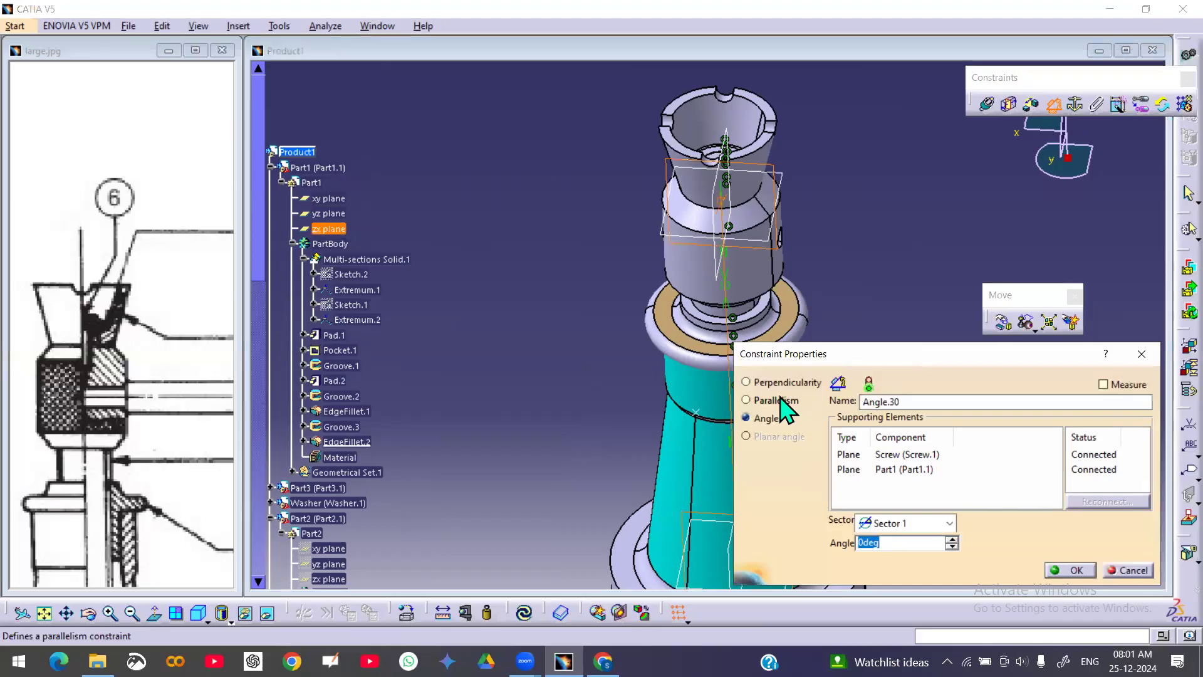
{"action": "left_click", "coordinate": [750, 400]}
{"action": "left_click", "coordinate": [1072, 571]}
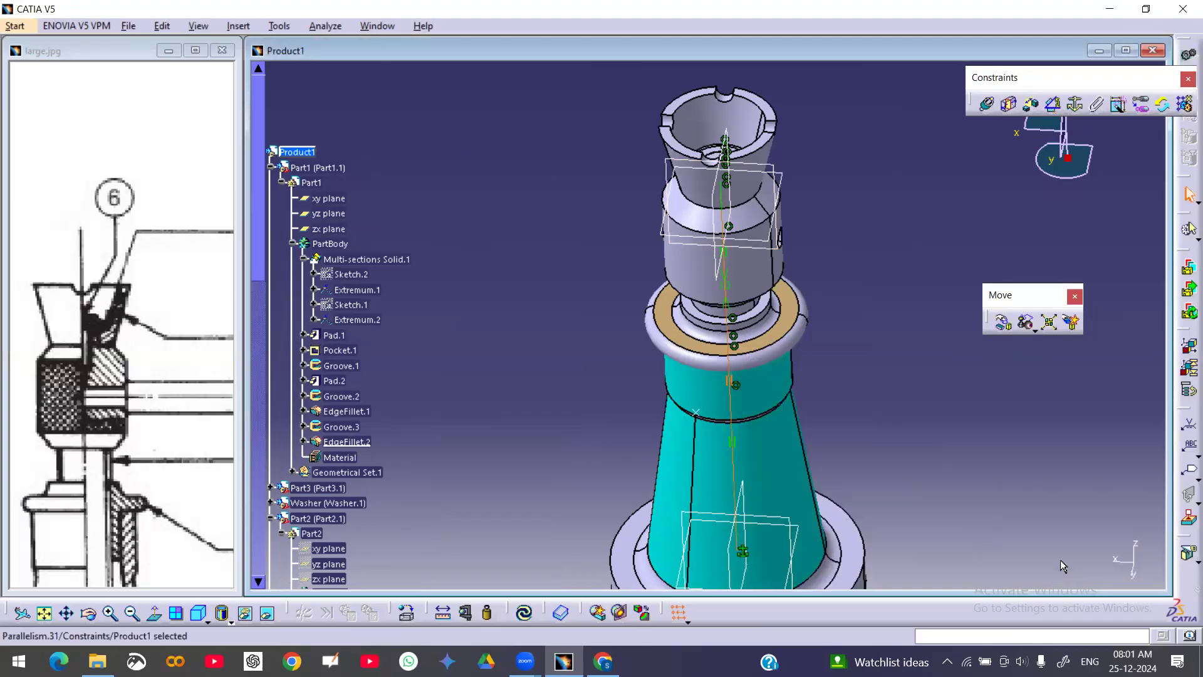
{"action": "left_click", "coordinate": [896, 443]}
{"action": "left_click", "coordinate": [524, 612]}
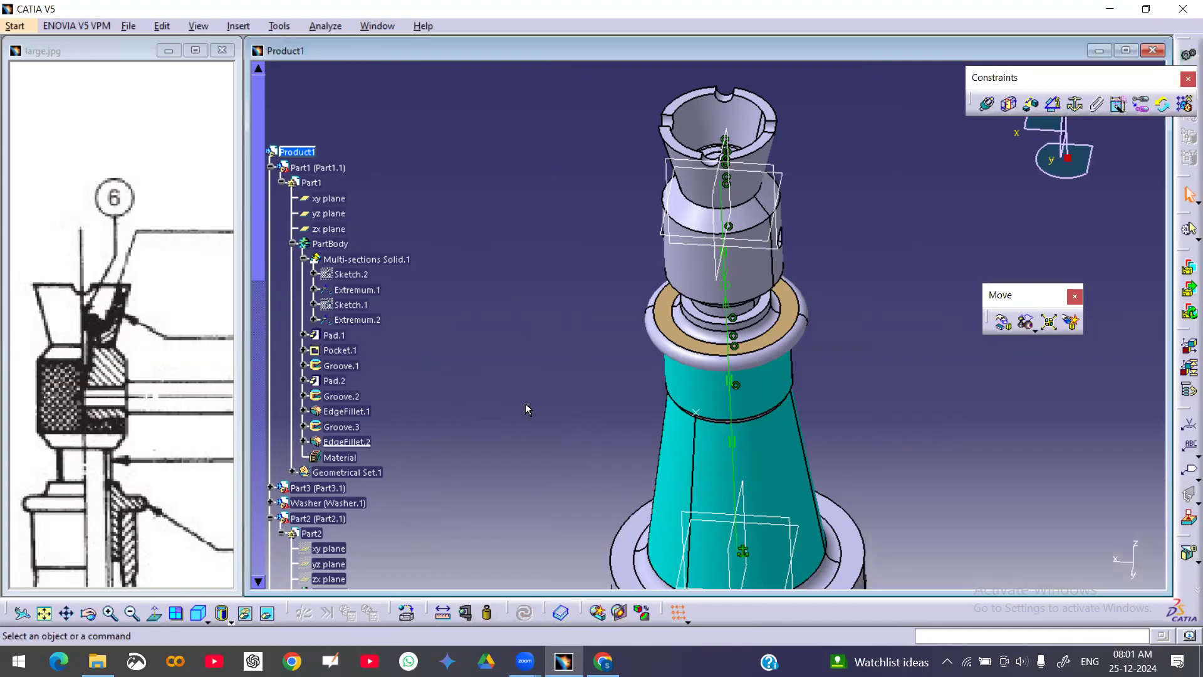
Check the screw component's degrees of freedom
{"action": "scroll", "coordinate": [613, 287], "scroll_direction": "down", "scroll_amount": 15}
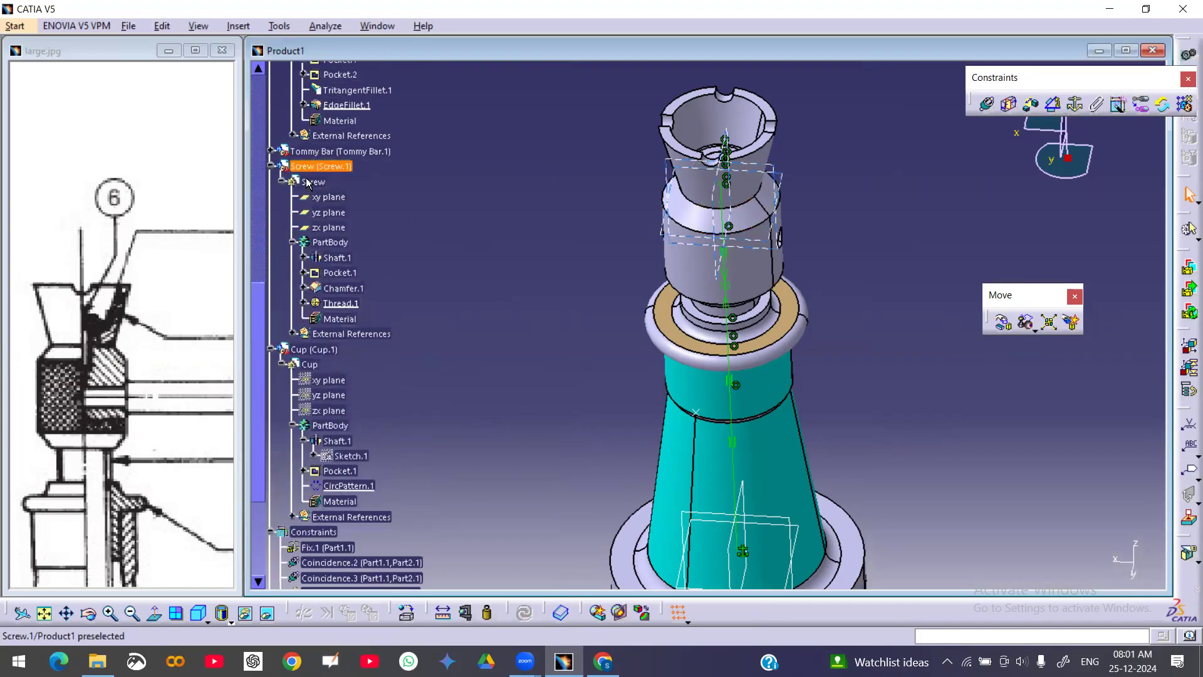
{"action": "left_click", "coordinate": [331, 171]}
{"action": "left_click", "coordinate": [321, 183]}
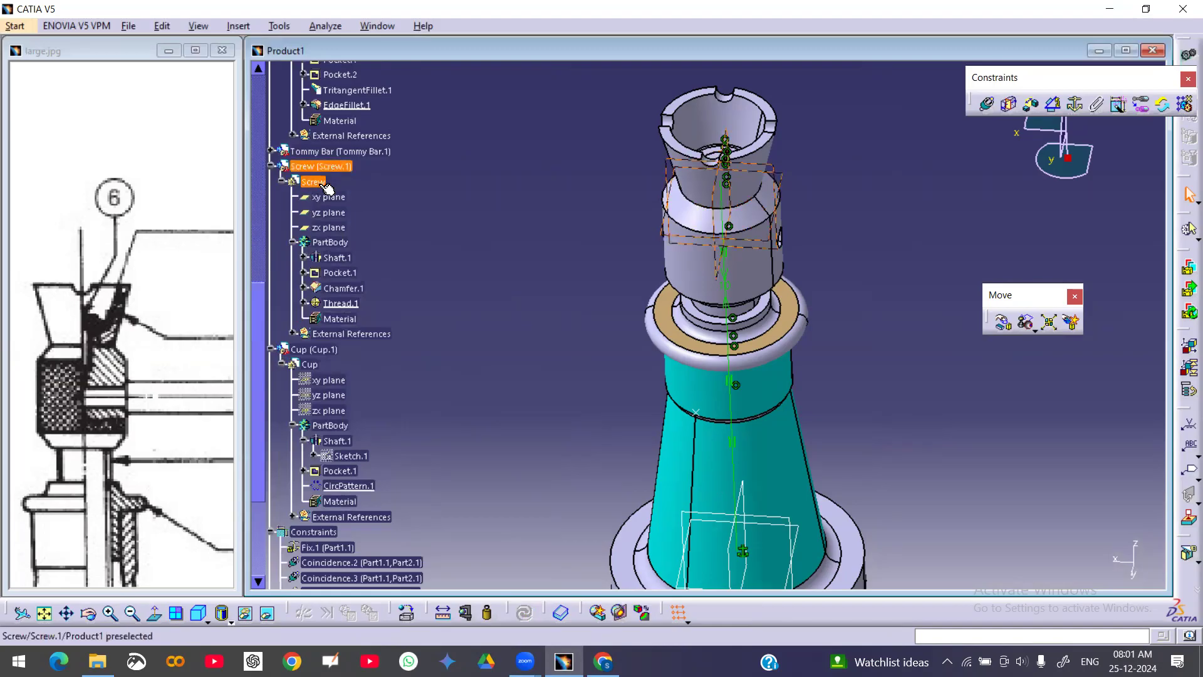
{"action": "right_click", "coordinate": [313, 167]}
{"action": "mouse_move", "coordinate": [410, 385]}
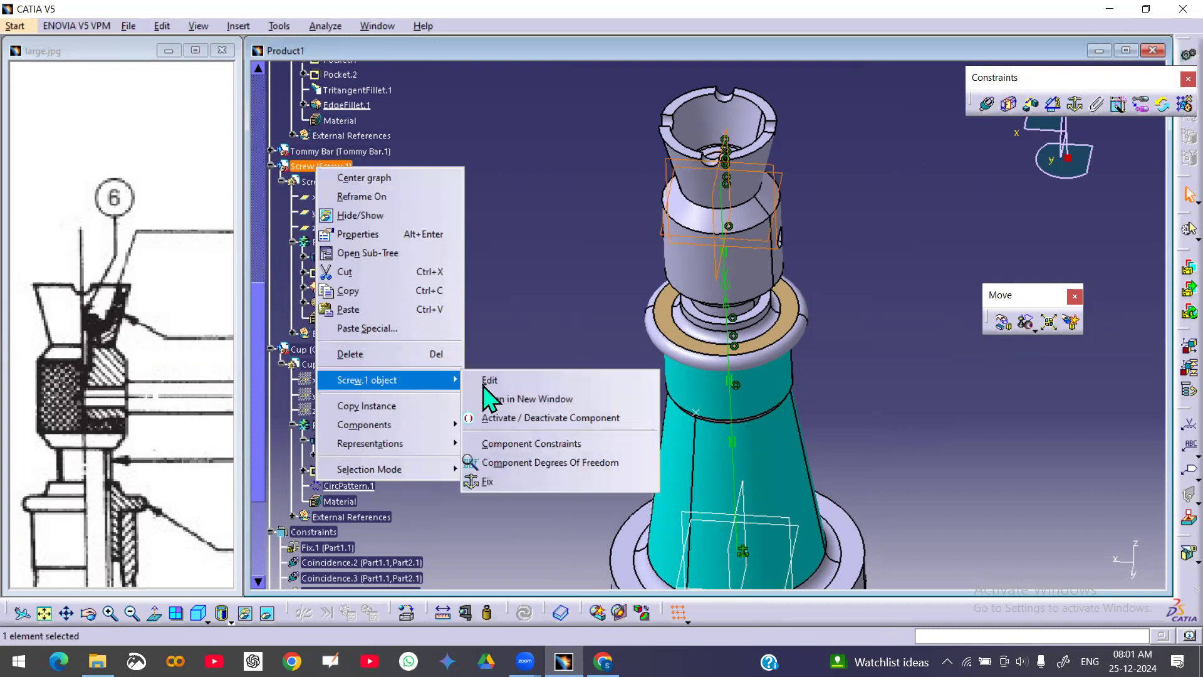
{"action": "left_click", "coordinate": [532, 464]}
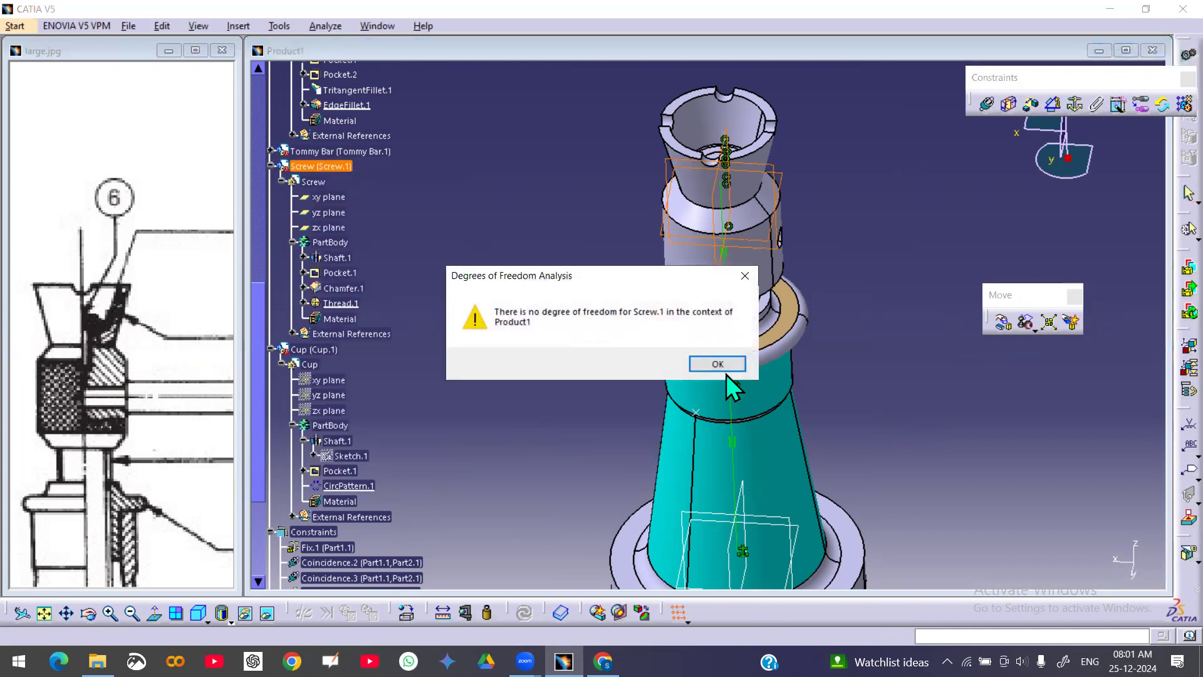
{"action": "left_click", "coordinate": [720, 365]}
Unhide the tommy bar's Pad.1 feature so the tommy bar appears in the assembly
{"action": "middle_click_drag", "start_coordinate": [527, 315], "coordinate": [552, 406]}
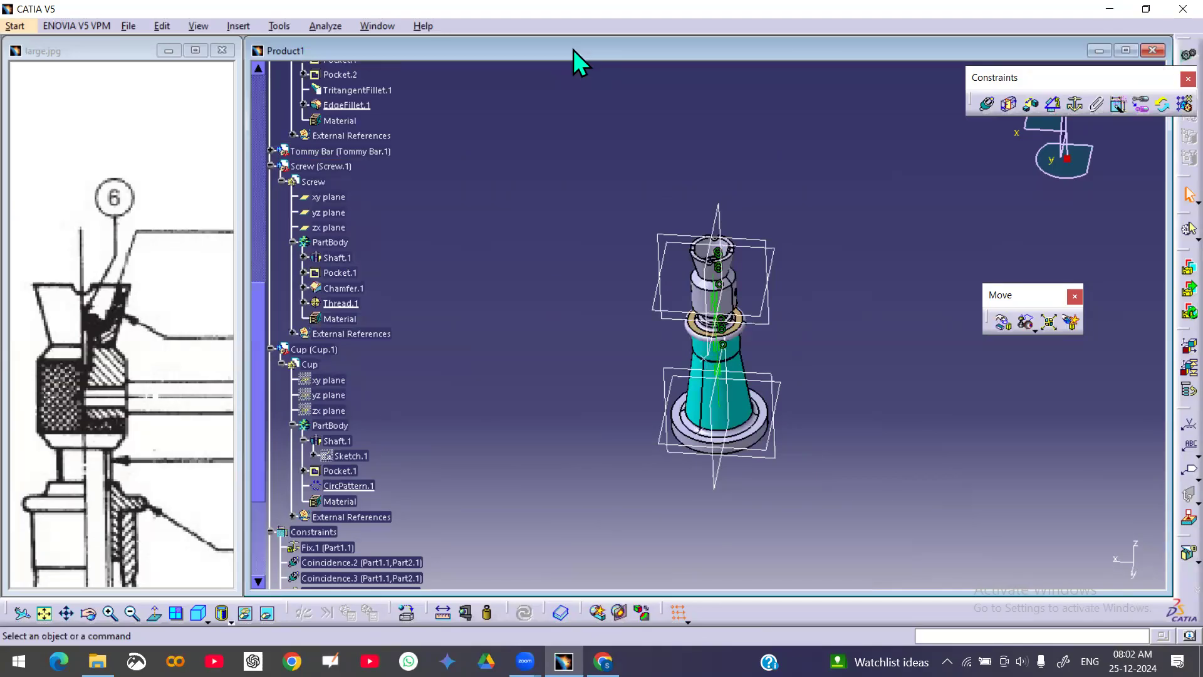
{"action": "middle_click_drag", "start_coordinate": [765, 361], "coordinate": [790, 381]}
{"action": "scroll", "coordinate": [420, 317], "scroll_direction": "up", "scroll_amount": 3}
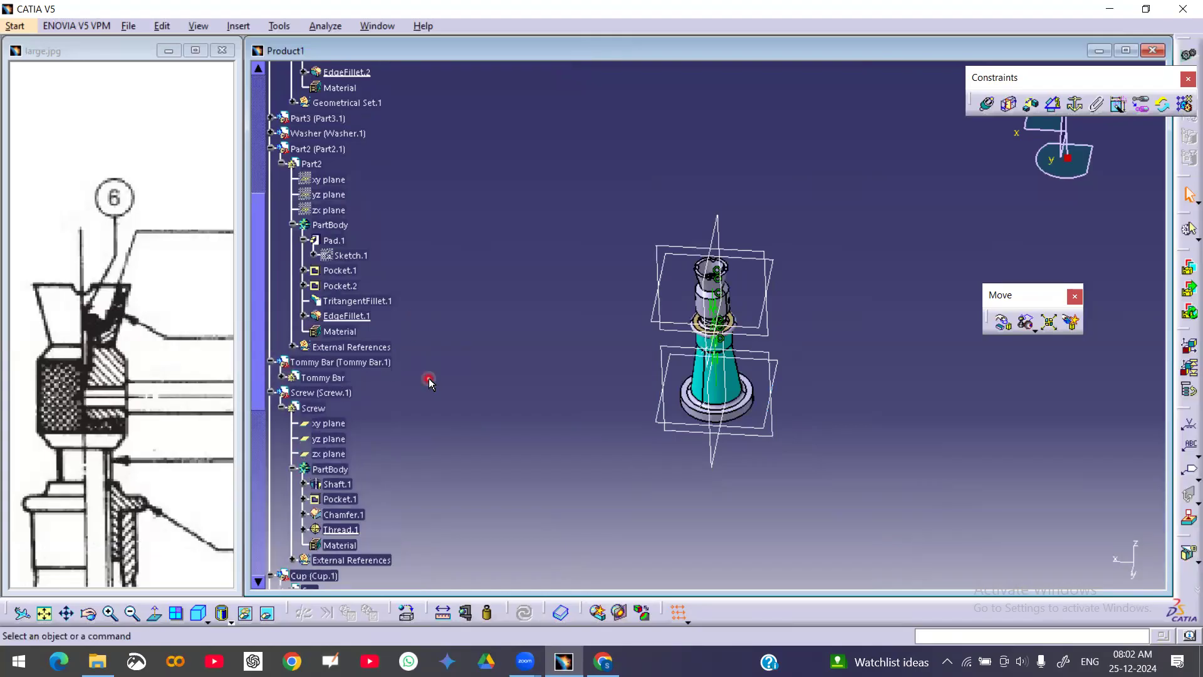
{"action": "left_click", "coordinate": [281, 377]}
{"action": "double_click", "coordinate": [307, 439]}
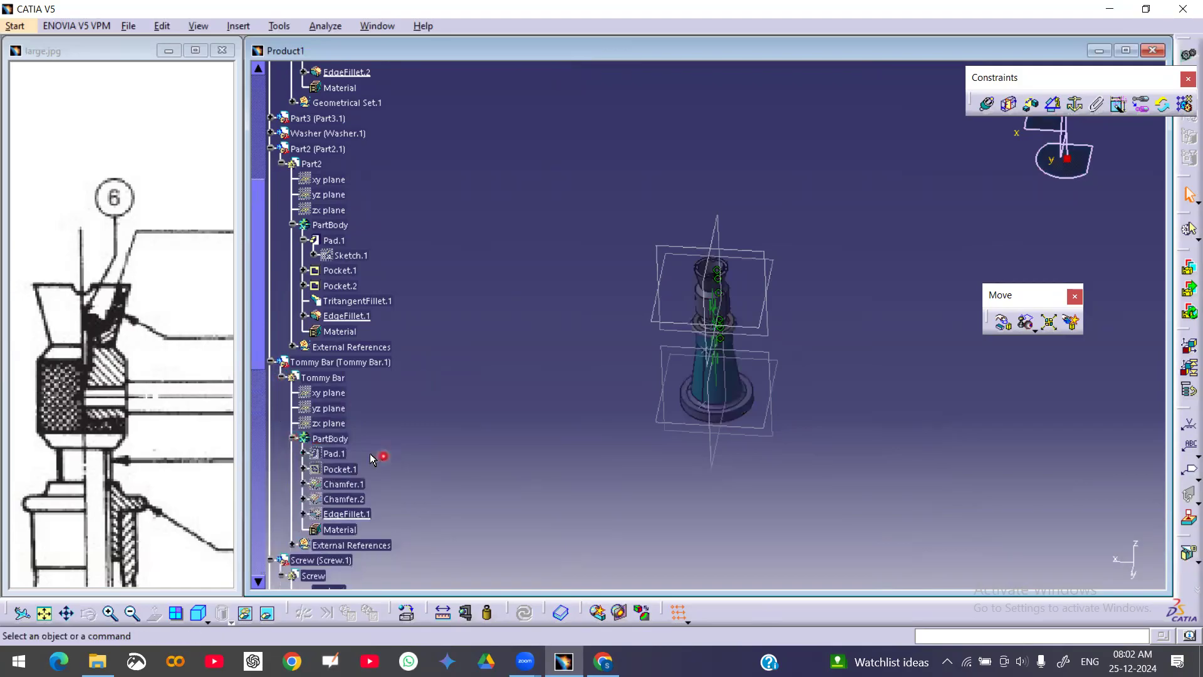
{"action": "right_click", "coordinate": [331, 451]}
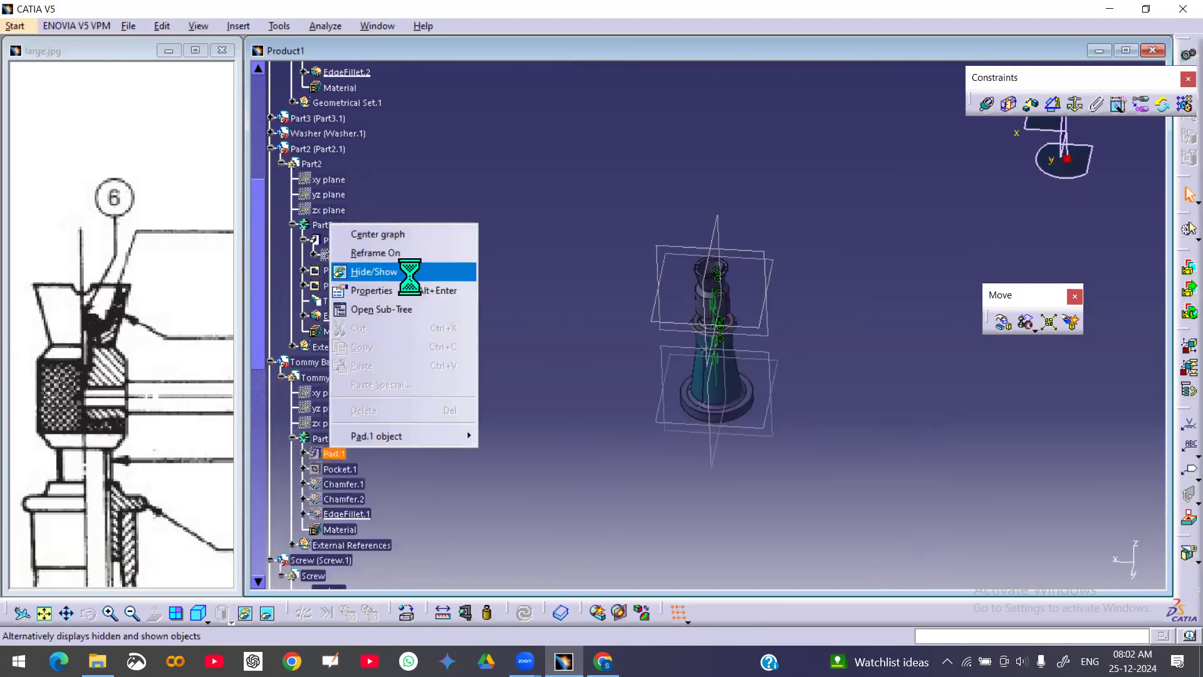
{"action": "left_click", "coordinate": [408, 271]}
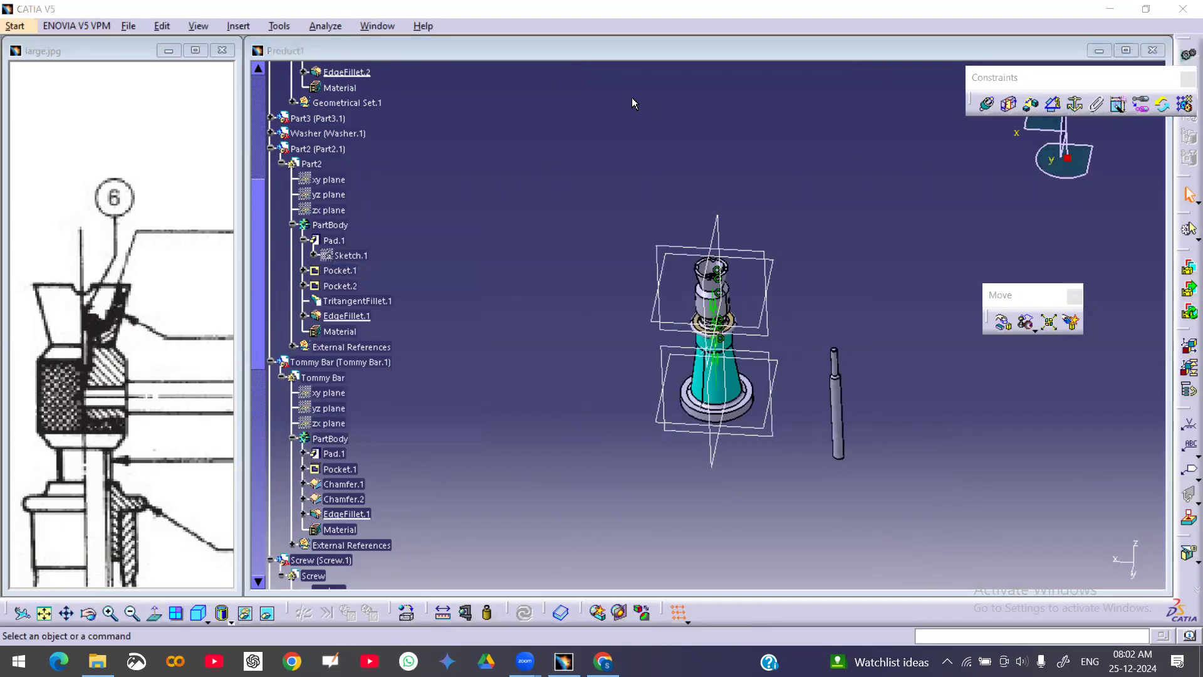
Make the tommy bar's axis coincident with the axis of the cross hole in Part3
{"action": "middle_click_drag", "start_coordinate": [776, 417], "coordinate": [737, 334]}
{"action": "left_click", "coordinate": [986, 105]}
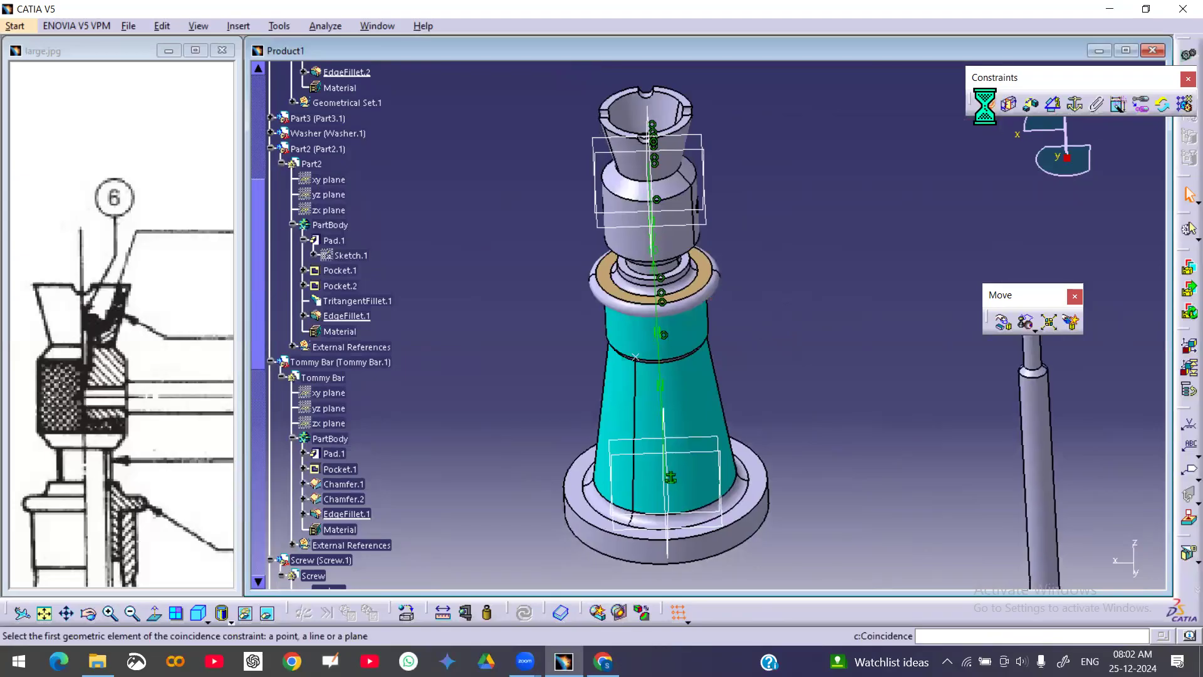
{"action": "left_click", "coordinate": [1036, 426]}
{"action": "middle_click_drag", "start_coordinate": [843, 266], "coordinate": [1025, 338]}
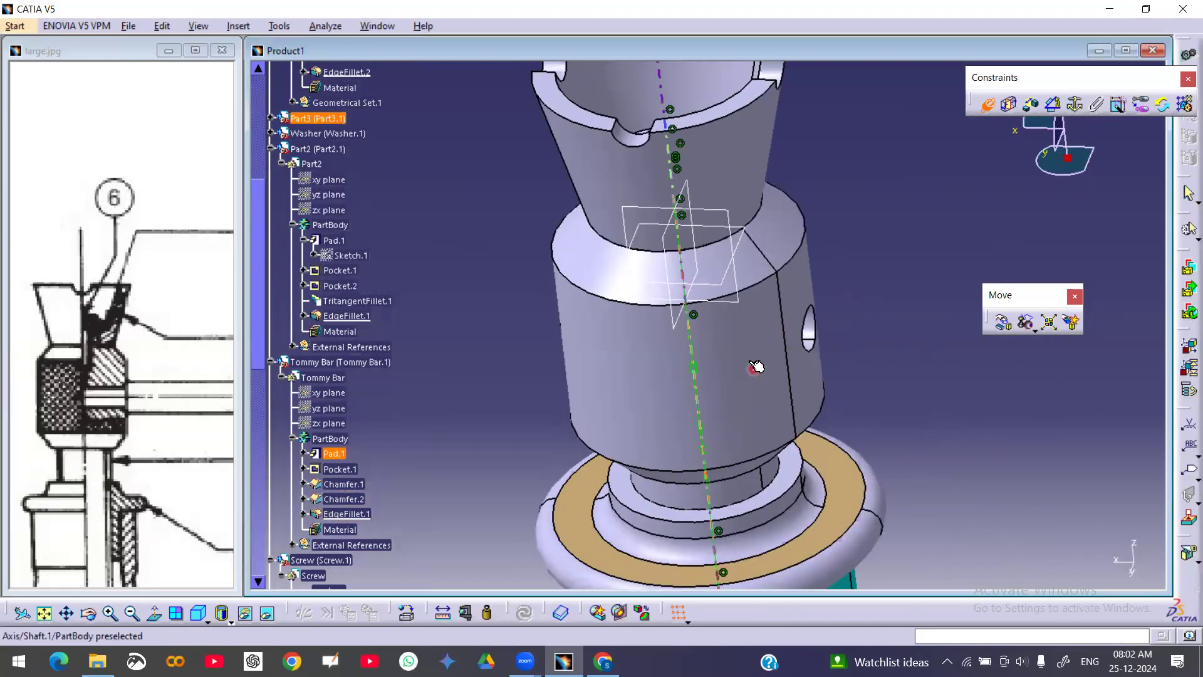
{"action": "left_click", "coordinate": [815, 331]}
{"action": "middle_click_drag", "start_coordinate": [811, 325], "coordinate": [826, 351]}
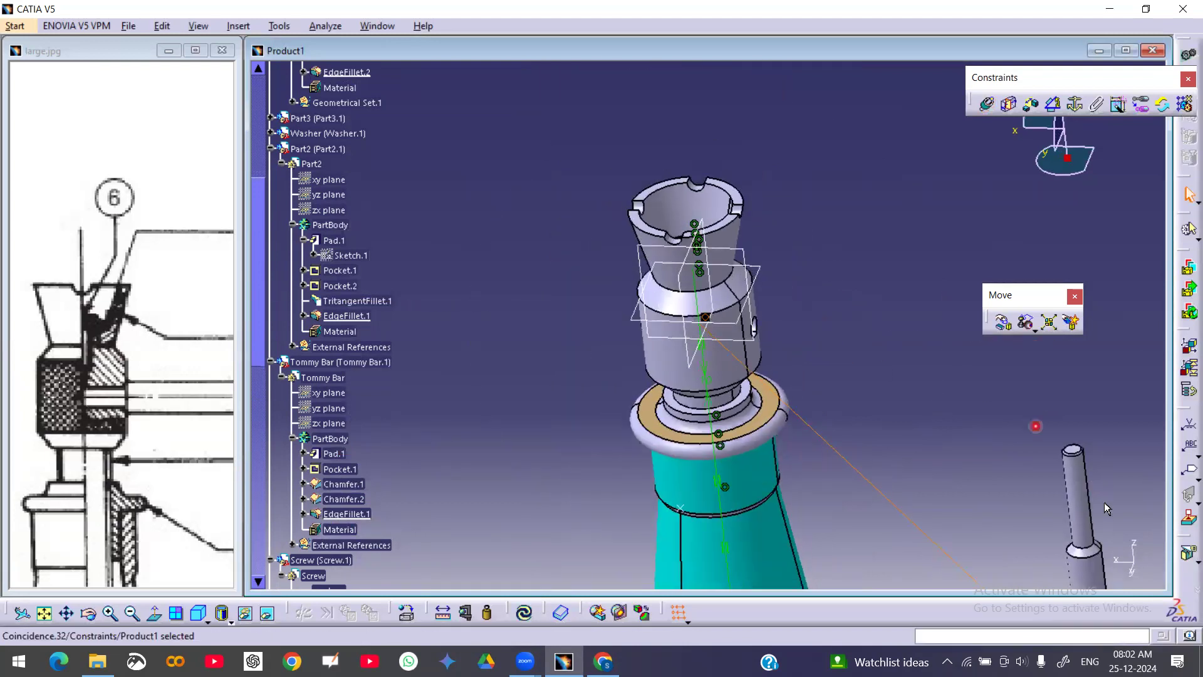
{"action": "left_click", "coordinate": [1079, 450]}
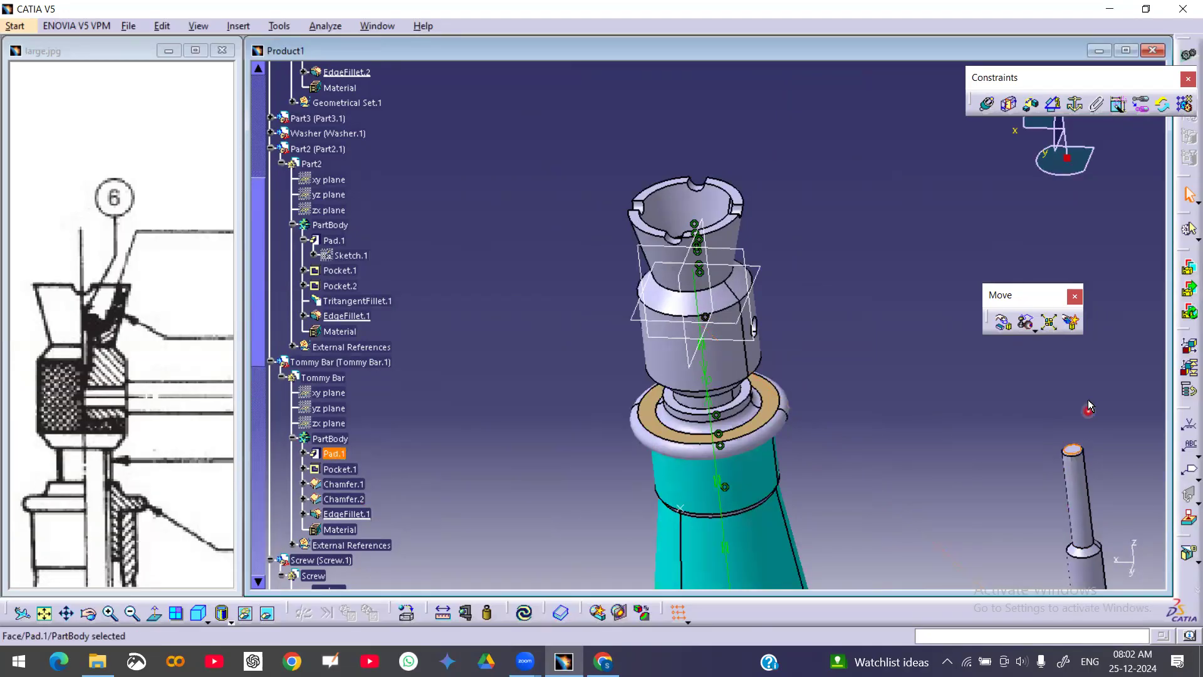
{"action": "left_click", "coordinate": [687, 256]}
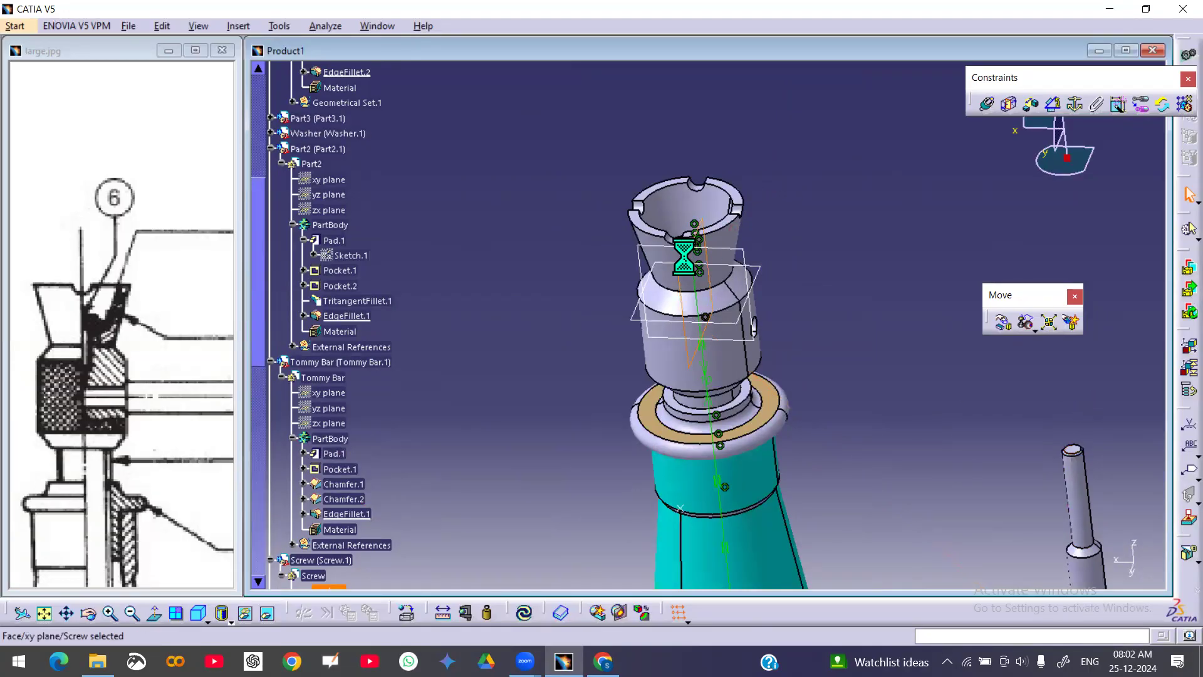
{"action": "left_click", "coordinate": [986, 105]}
{"action": "middle_click_drag", "start_coordinate": [1038, 397], "coordinate": [890, 320]}
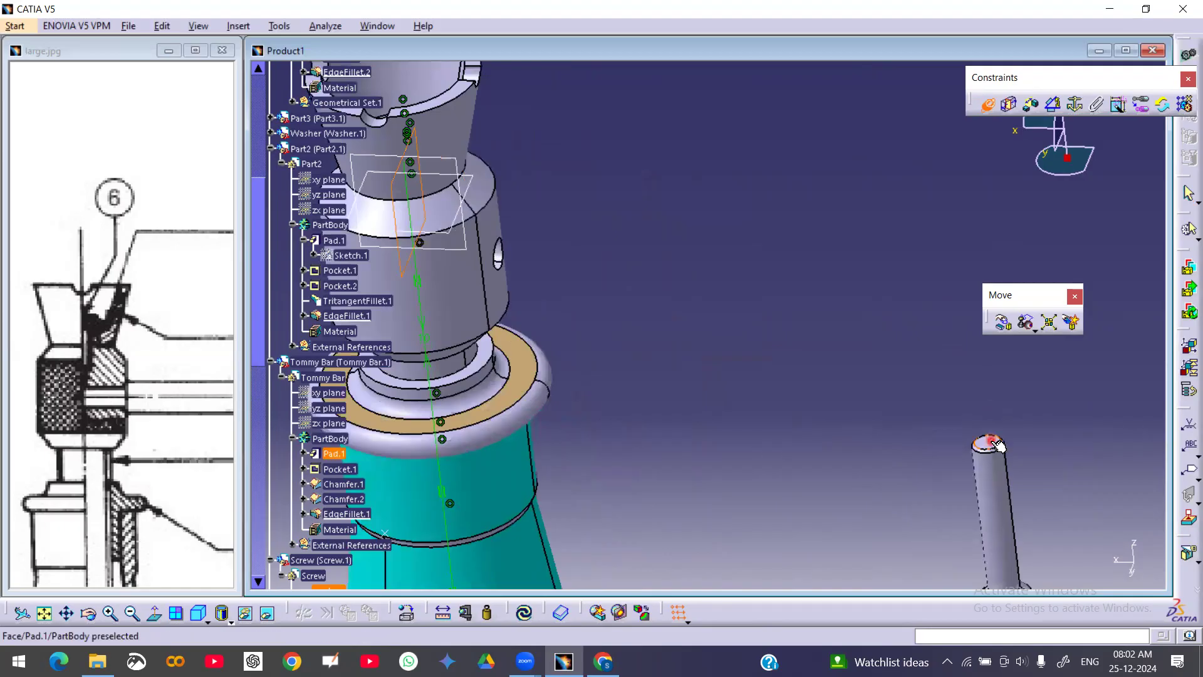
{"action": "left_click", "coordinate": [987, 106]}
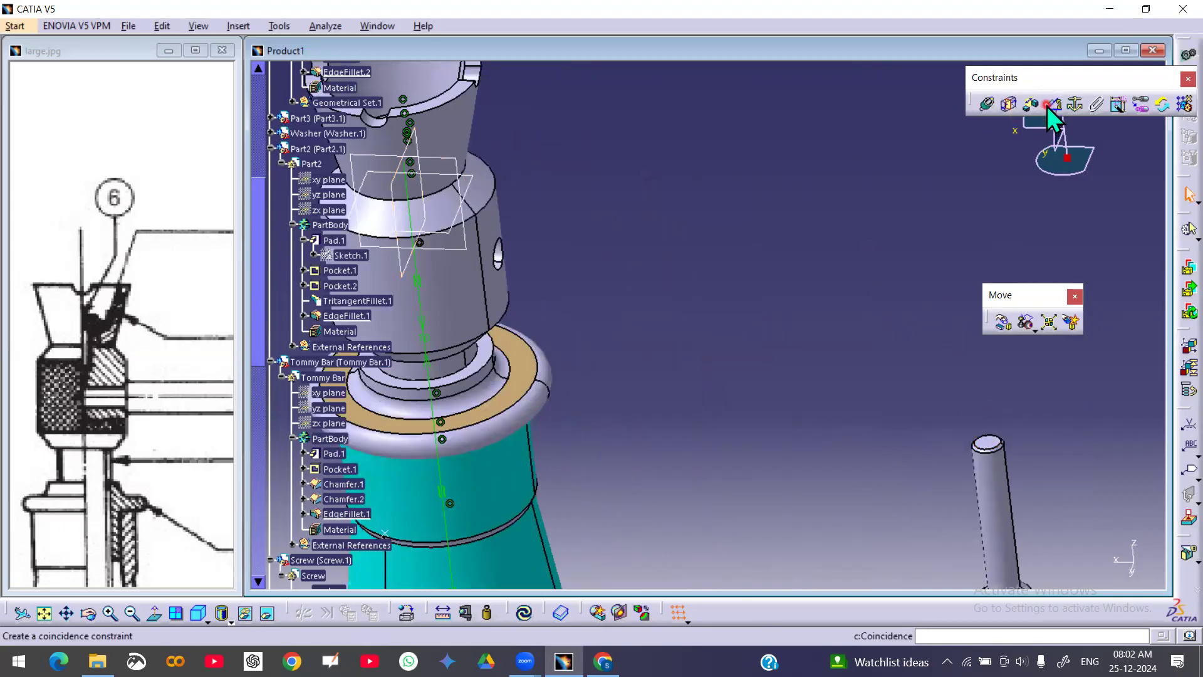
{"action": "left_click", "coordinate": [1053, 104]}
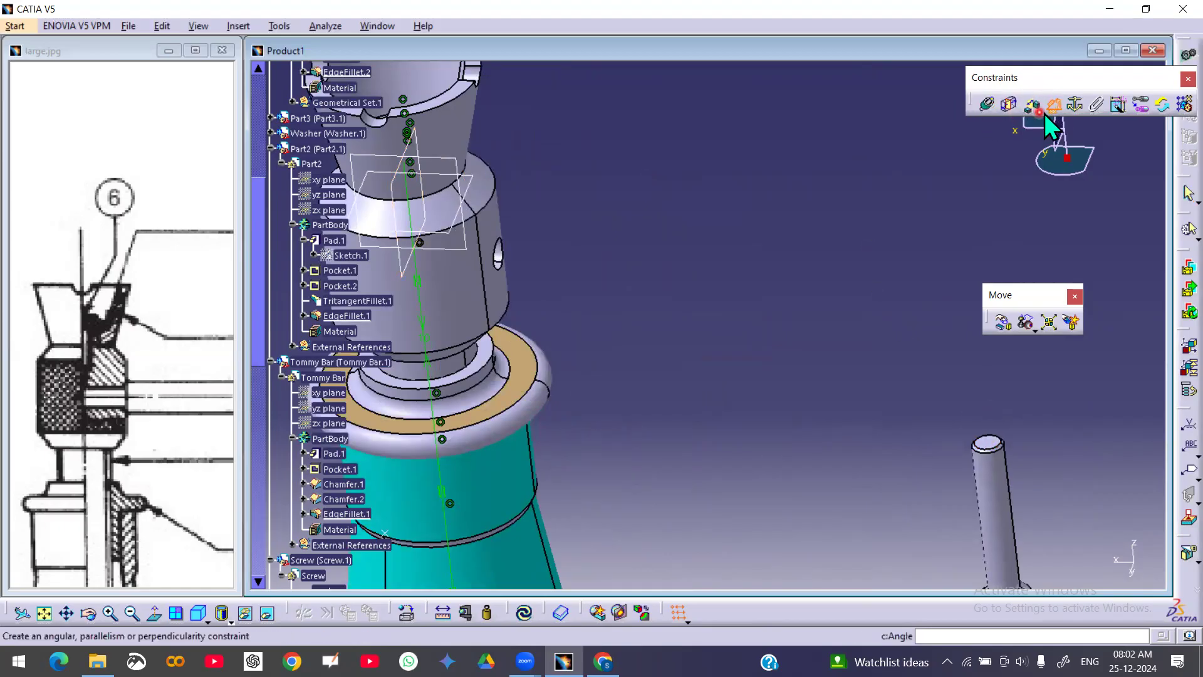
Add a 5 mm offset constraint between a screw reference plane and the tommy bar's end face
{"action": "left_click", "coordinate": [1032, 106]}
{"action": "middle_click_drag", "start_coordinate": [801, 359], "coordinate": [824, 418]}
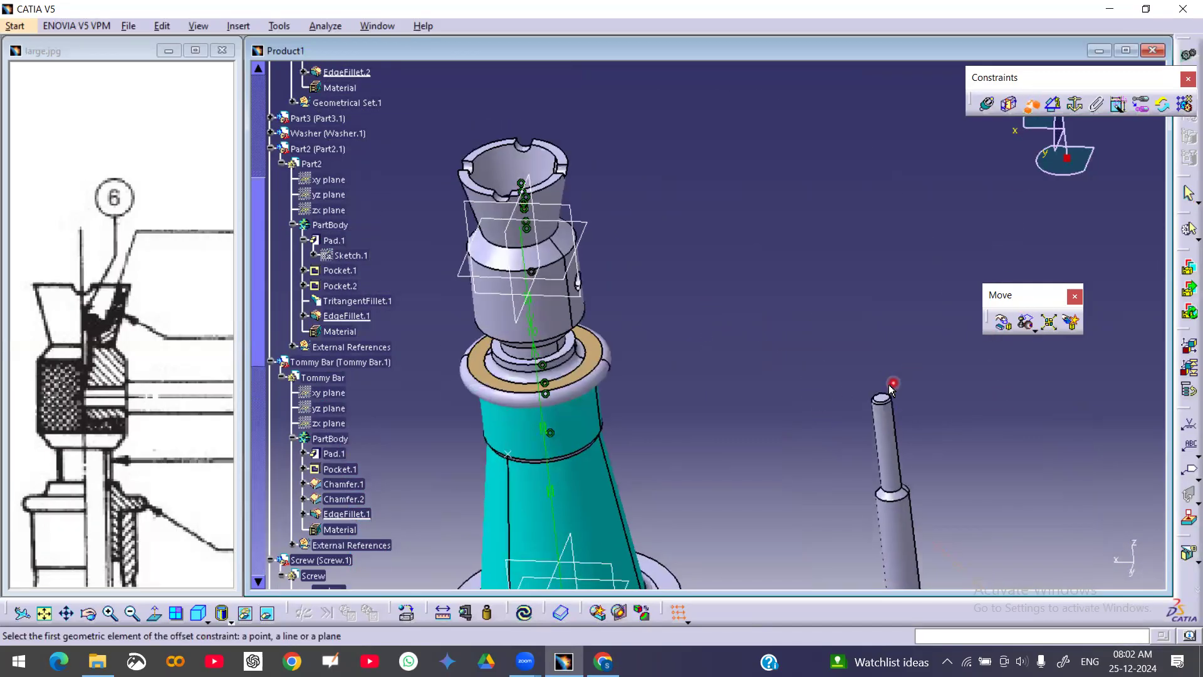
{"action": "left_click", "coordinate": [517, 230]}
{"action": "middle_click_drag", "start_coordinate": [793, 336], "coordinate": [958, 366]}
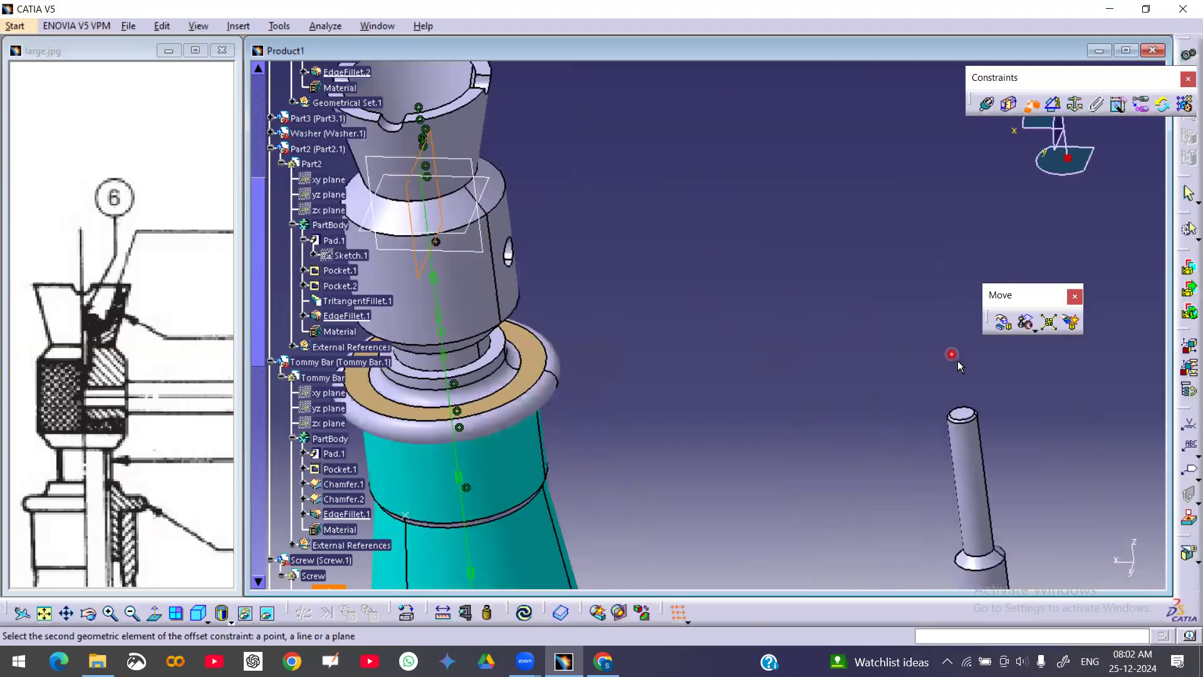
{"action": "left_click", "coordinate": [970, 412]}
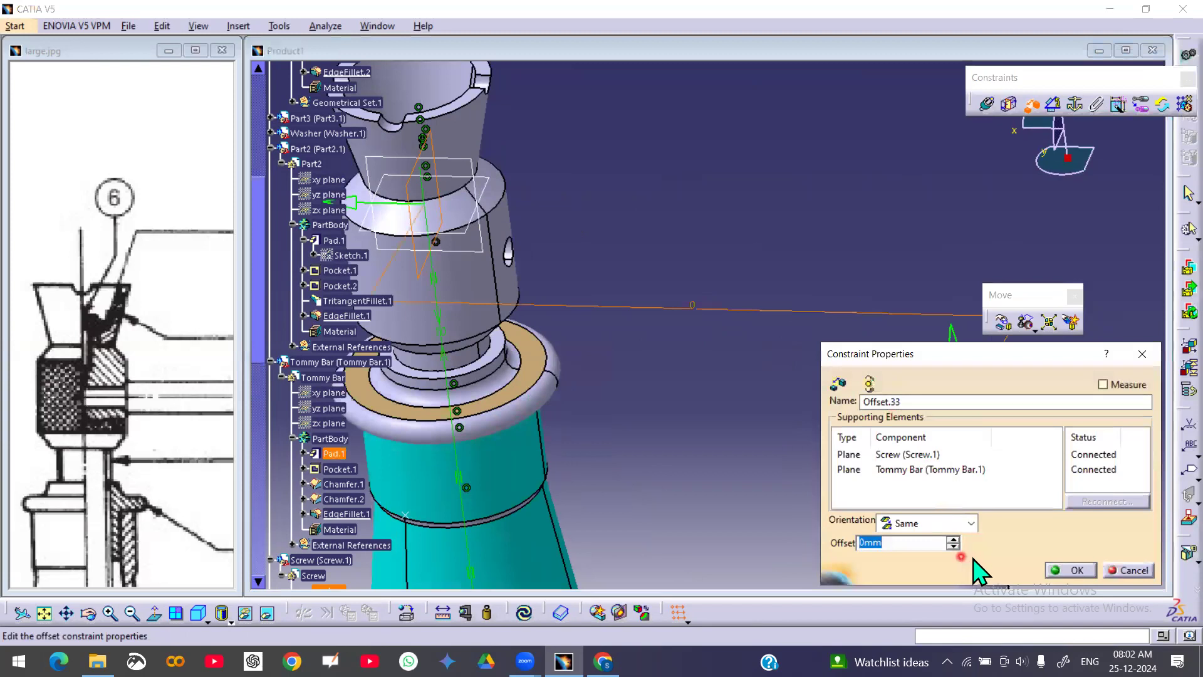
{"action": "type", "text": "5"}
{"action": "key", "text": "Return"}
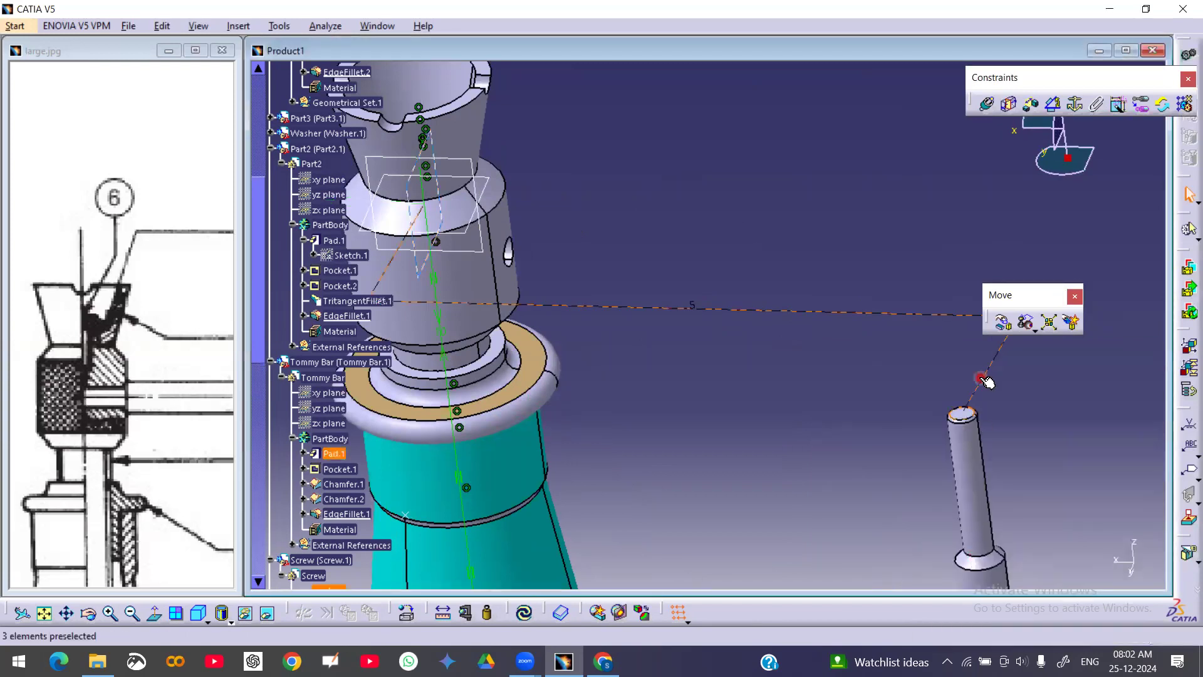
Update the assembly, then set the screw–tommy bar offset constraint to 10 mm and update again
{"action": "left_click", "coordinate": [524, 612]}
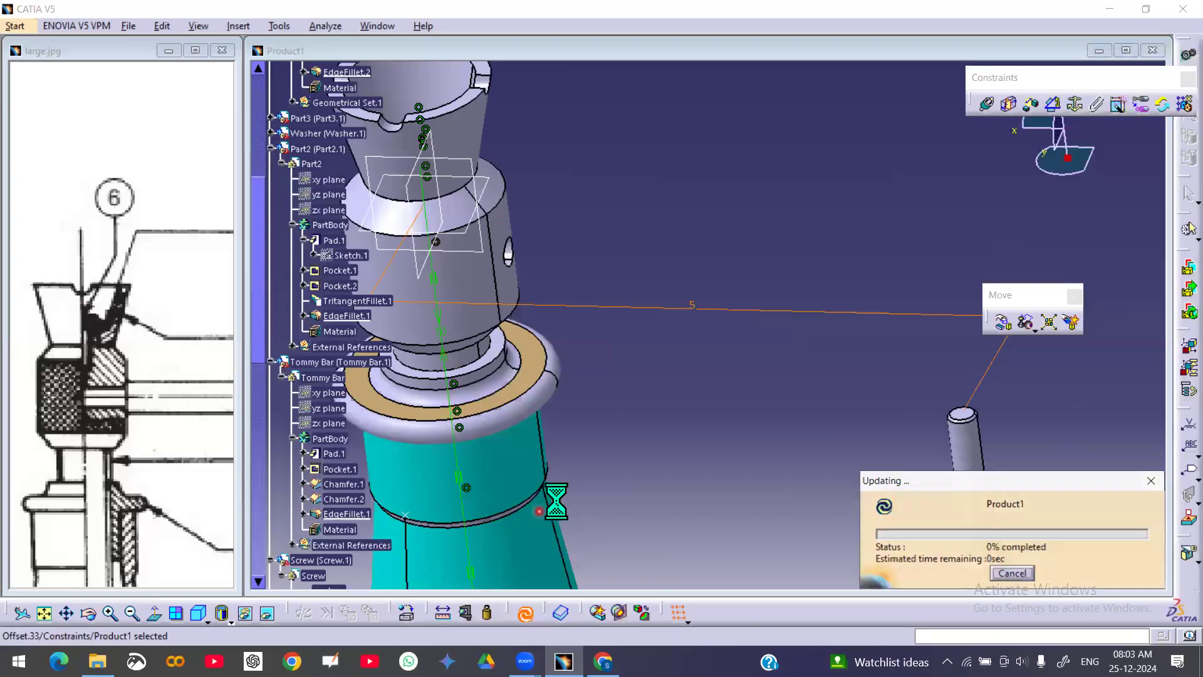
{"action": "middle_click_drag", "start_coordinate": [648, 404], "coordinate": [763, 418]}
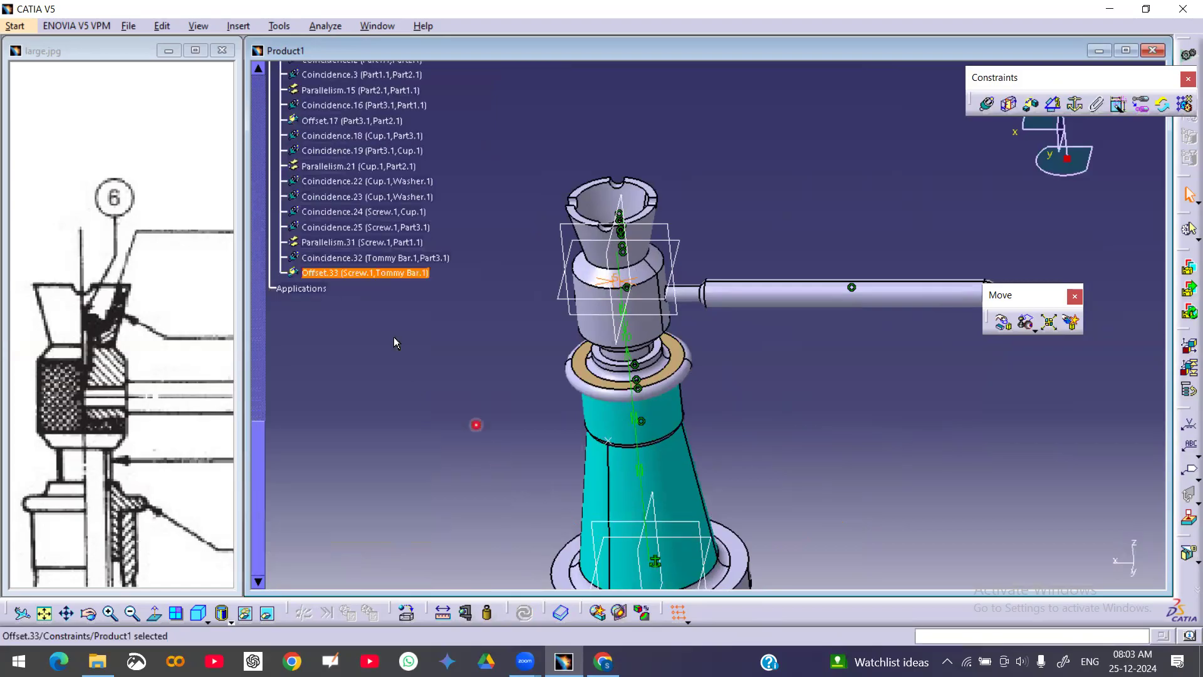
{"action": "double_click", "coordinate": [362, 271]}
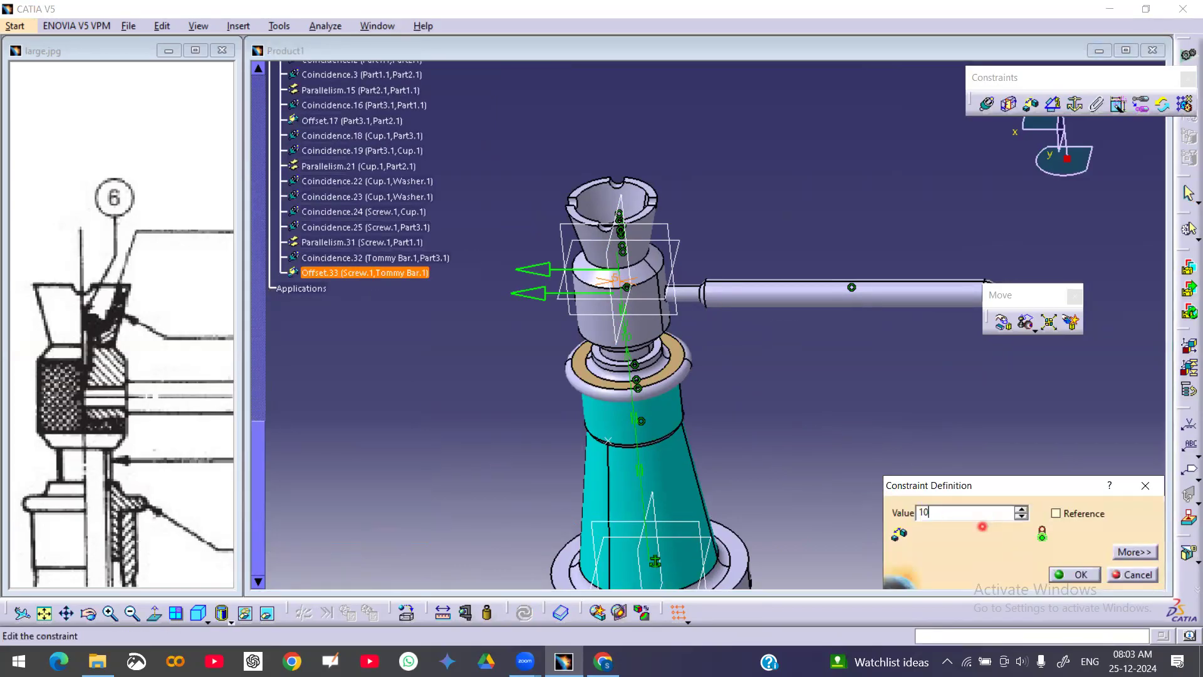
{"action": "key", "text": "Return"}
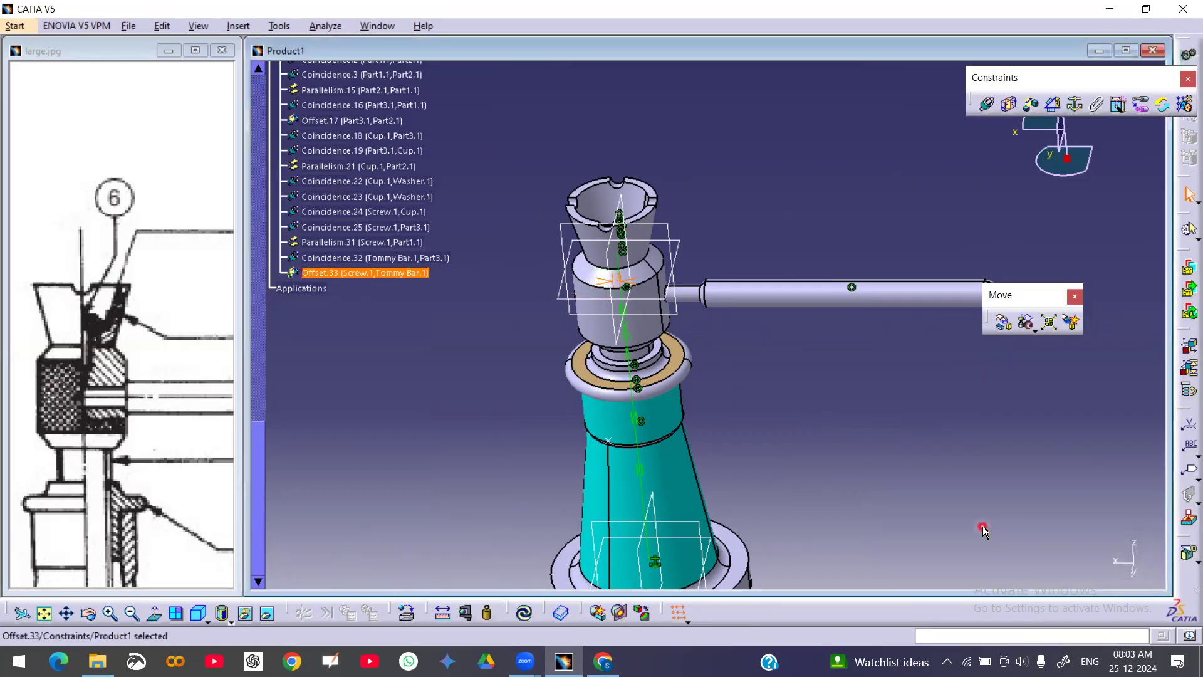
{"action": "left_click", "coordinate": [523, 612]}
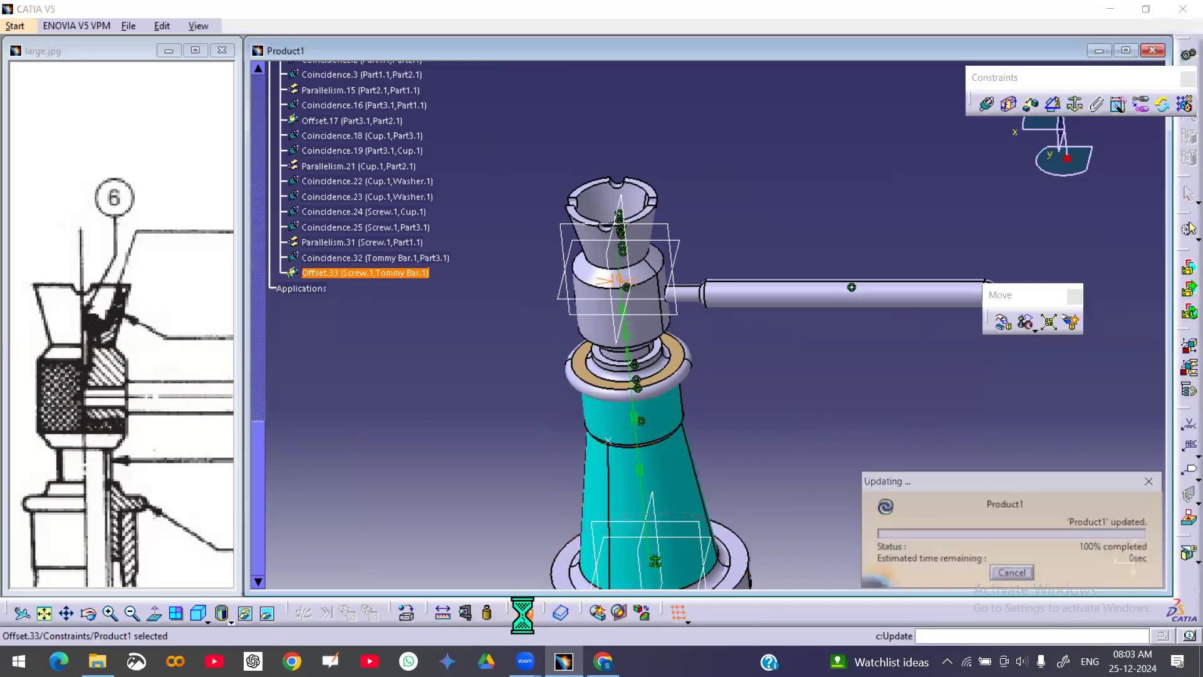
Change the screw–tommy bar offset constraint to 15 mm and update the assembly
{"action": "double_click", "coordinate": [357, 274]}
{"action": "type", "text": "1"}
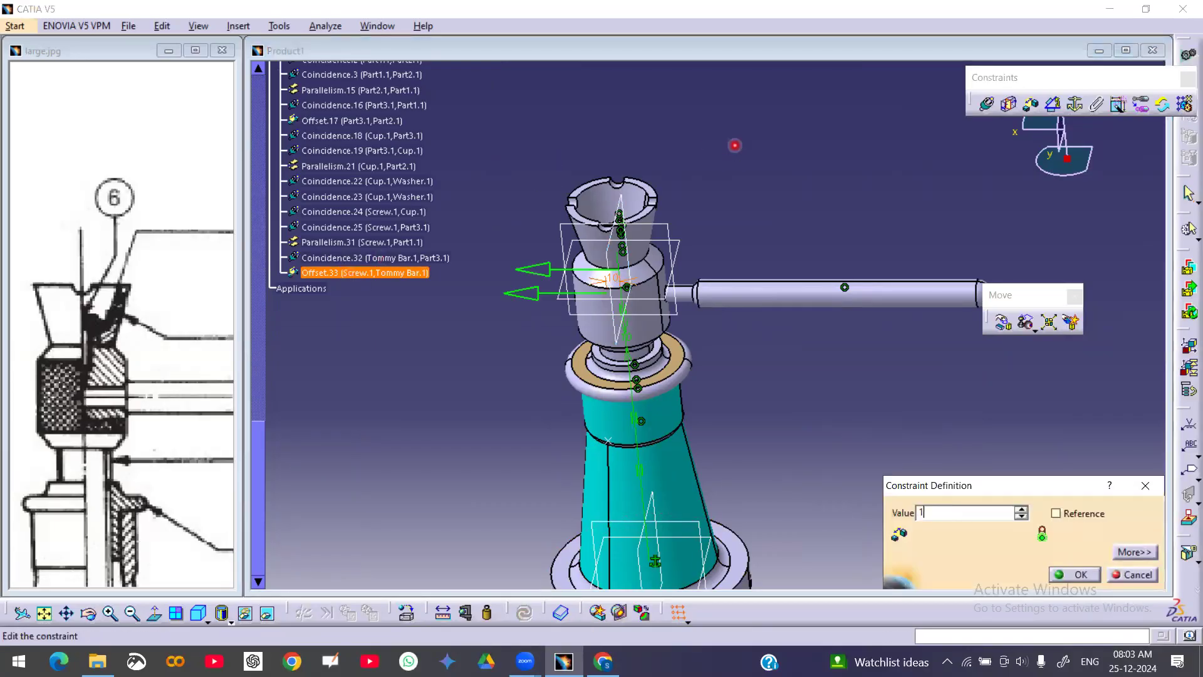
{"action": "type", "text": "5"}
{"action": "key", "text": "Return"}
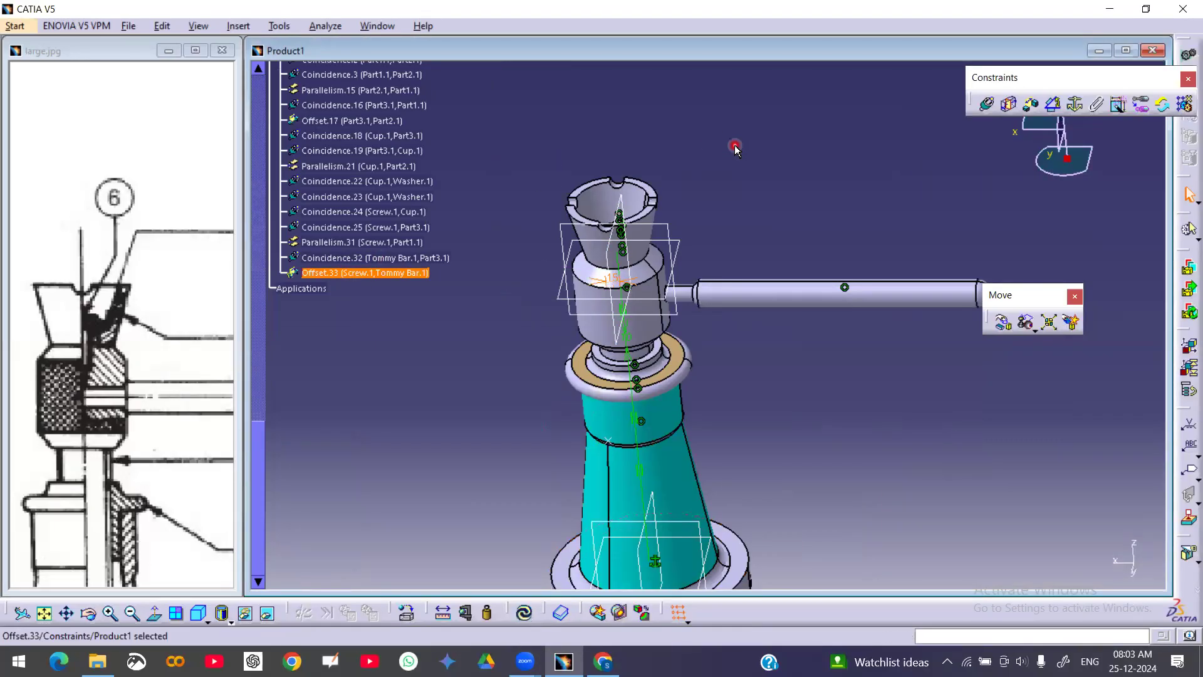
{"action": "key", "text": "ctrl+u"}
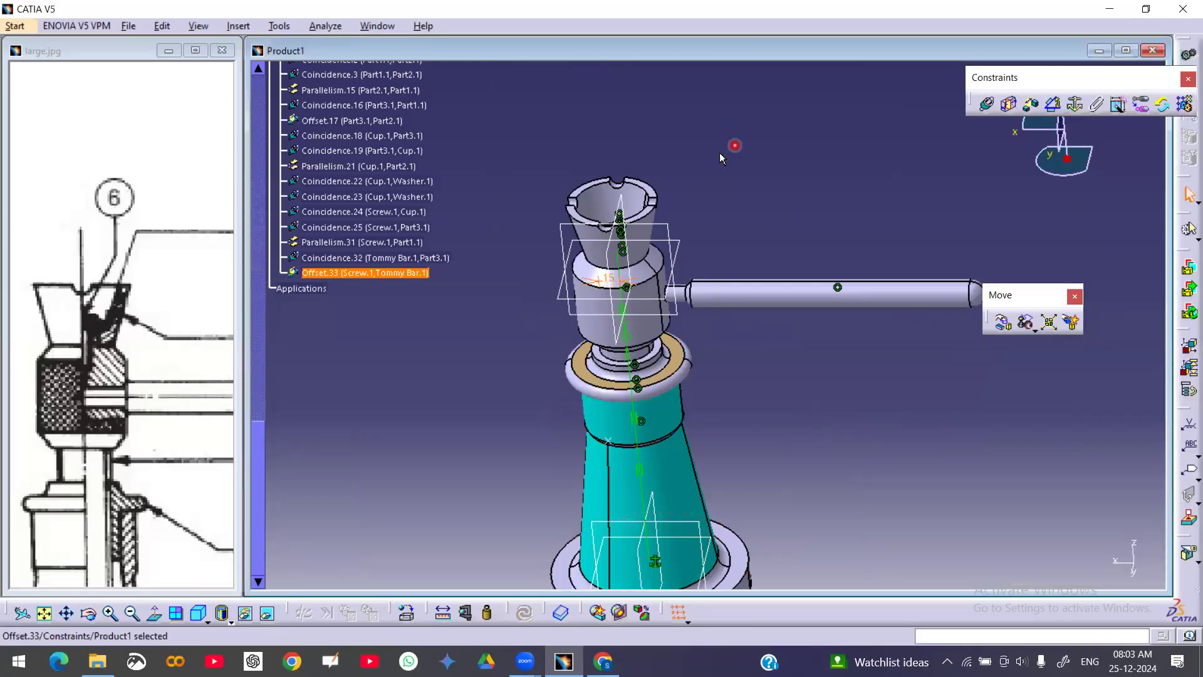
Change the screw–tommy bar offset constraint to 25 mm and update the assembly
{"action": "double_click", "coordinate": [425, 272]}
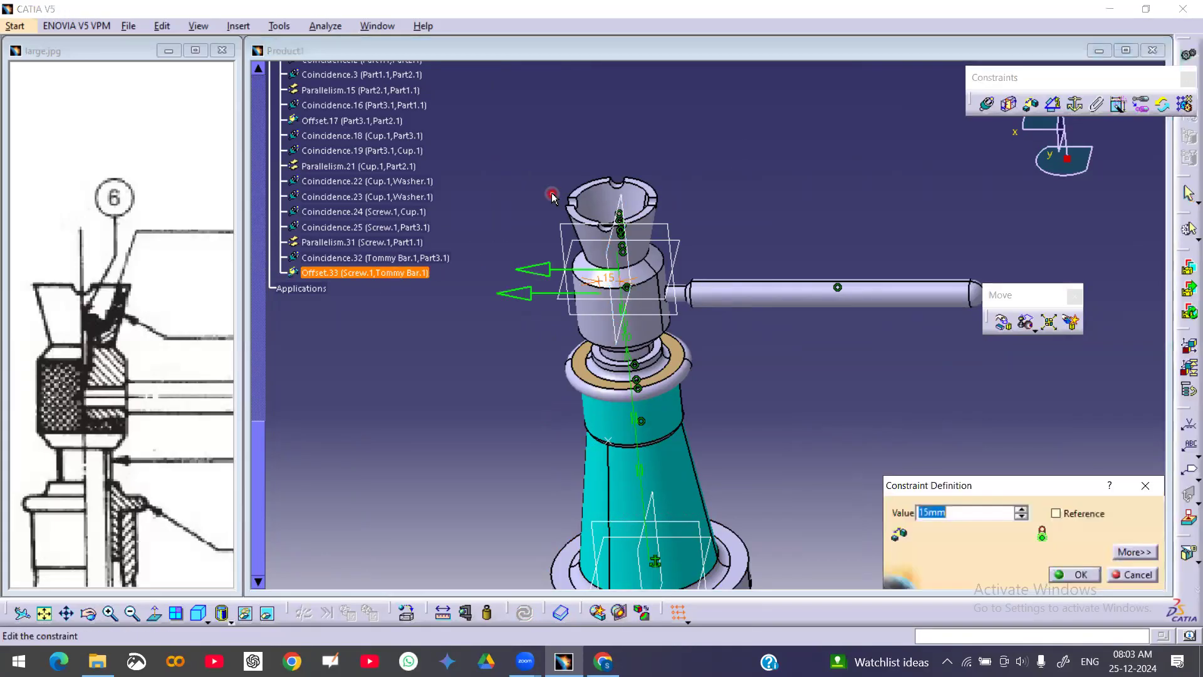
{"action": "type", "text": "25"}
{"action": "key", "text": "Return"}
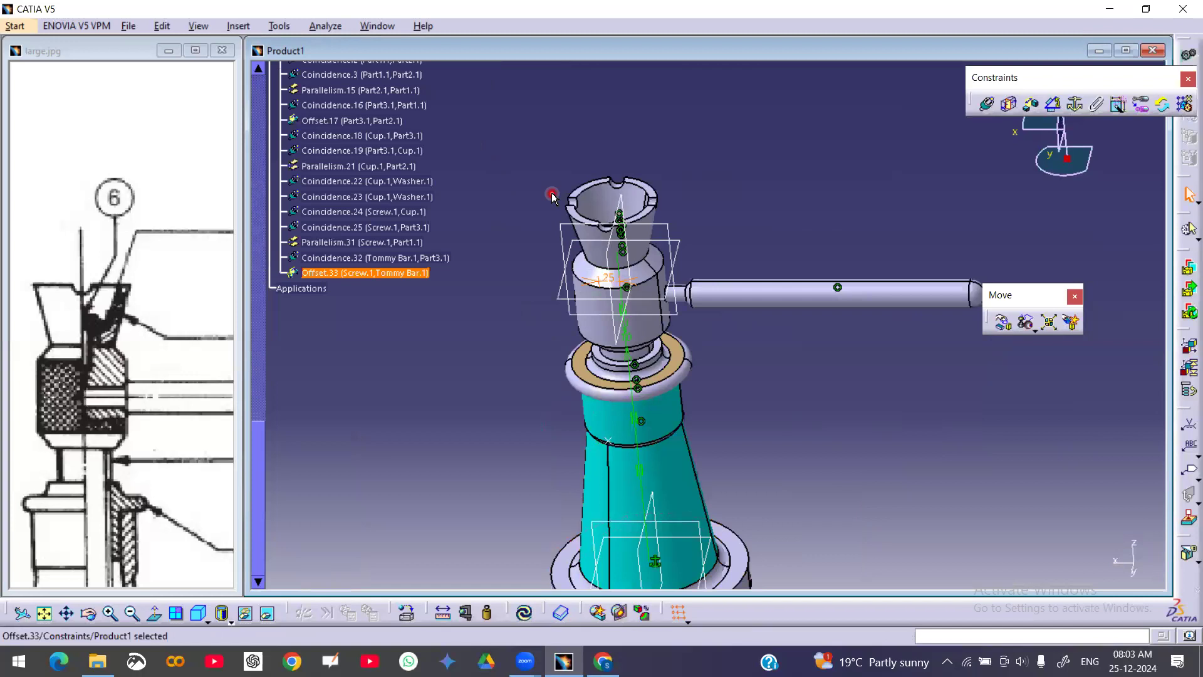
{"action": "key", "text": "ctrl+u"}
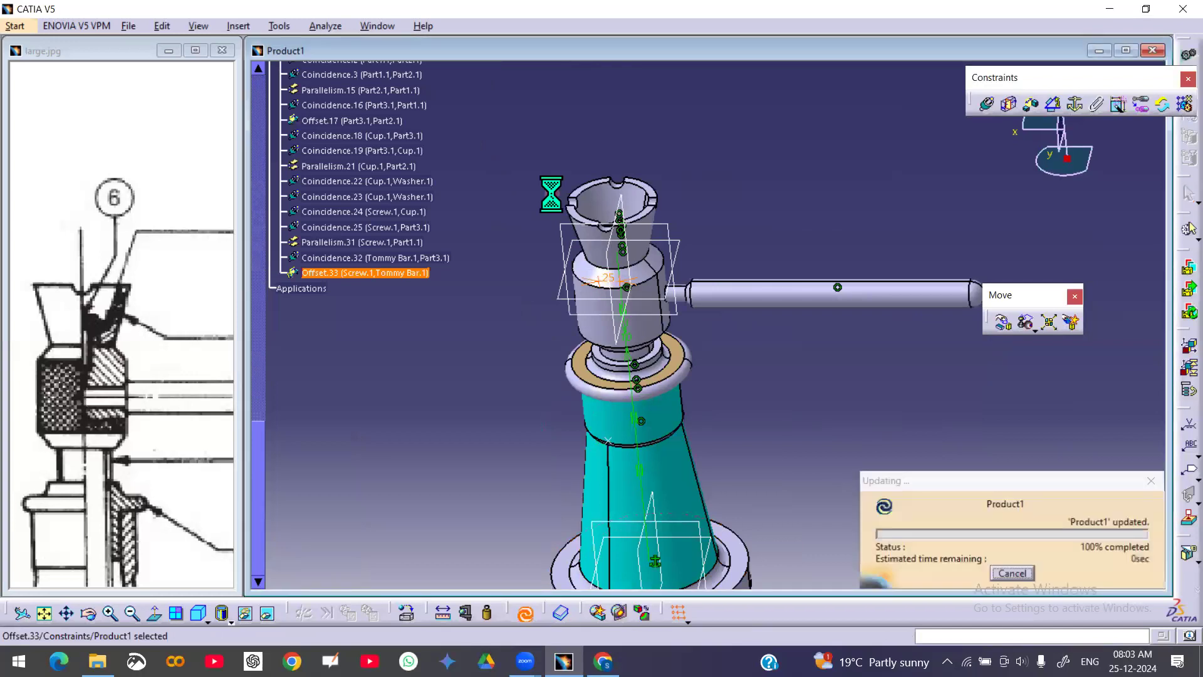
Change the screw–tommy bar offset constraint to 30 mm and update the assembly
{"action": "double_click", "coordinate": [361, 274]}
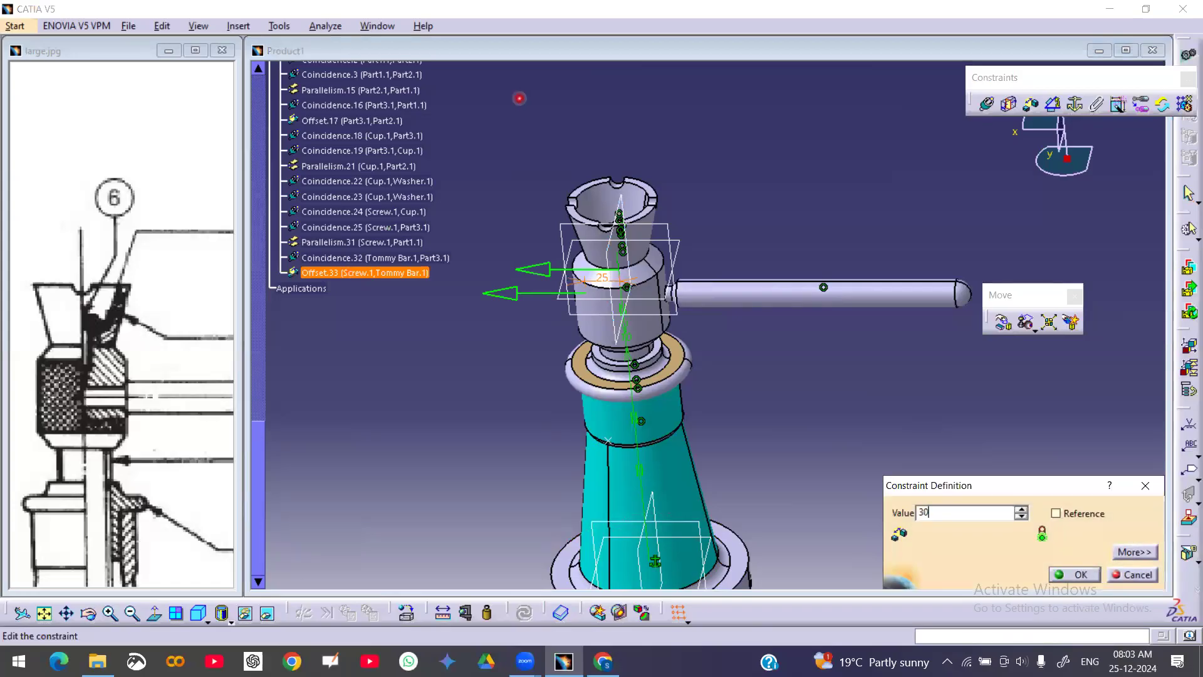
{"action": "key", "text": "ctrl+u"}
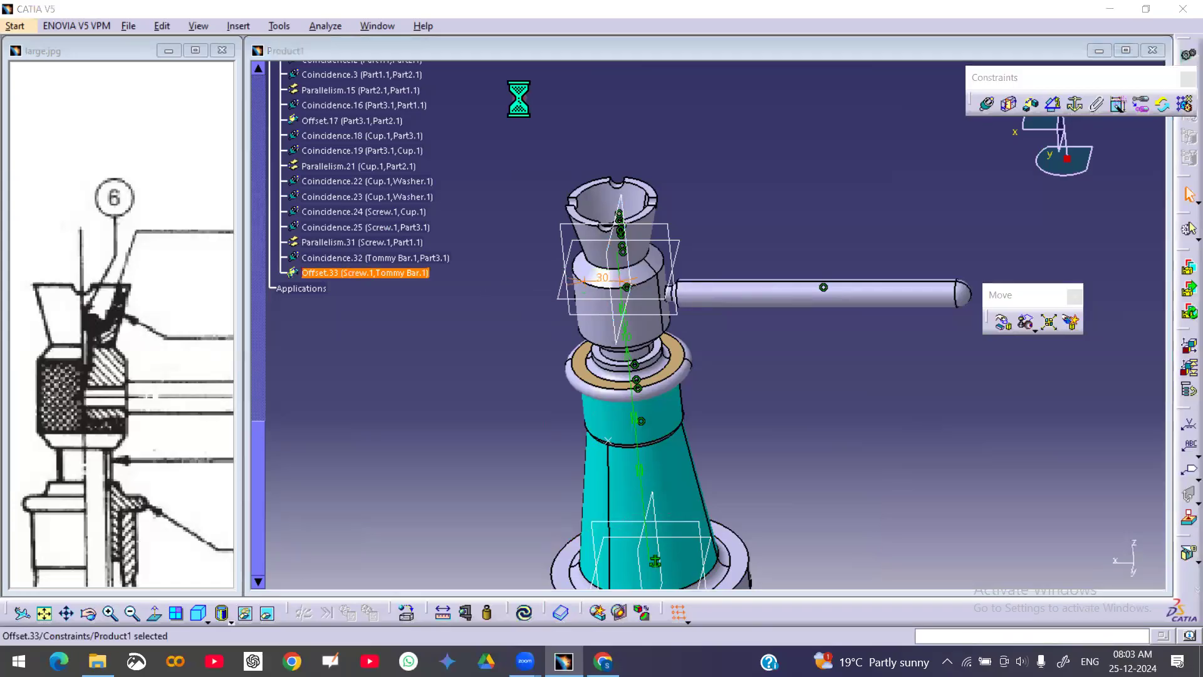
{"action": "left_click", "coordinate": [837, 173]}
{"action": "middle_click_drag", "start_coordinate": [697, 241], "coordinate": [837, 188]}
{"action": "middle_click_drag", "start_coordinate": [758, 238], "coordinate": [768, 215]}
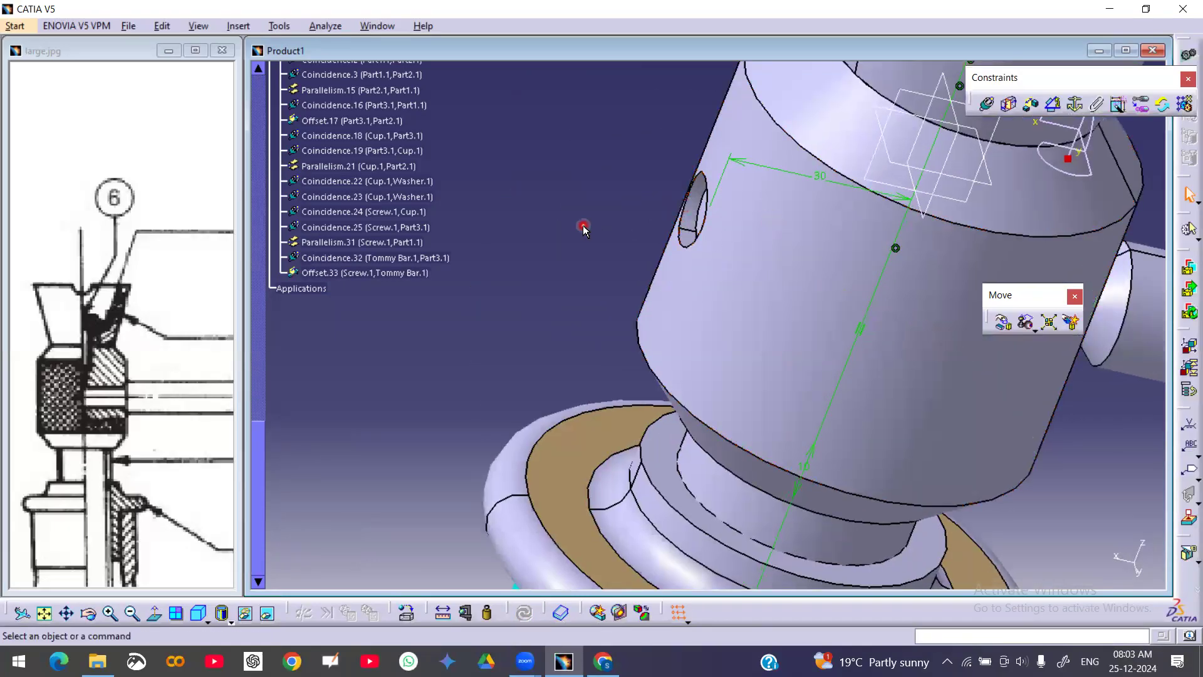
Change the screw–tommy bar offset constraint to 35 mm
{"action": "double_click", "coordinate": [336, 273]}
{"action": "type", "text": "35"}
{"action": "key", "text": "Return"}
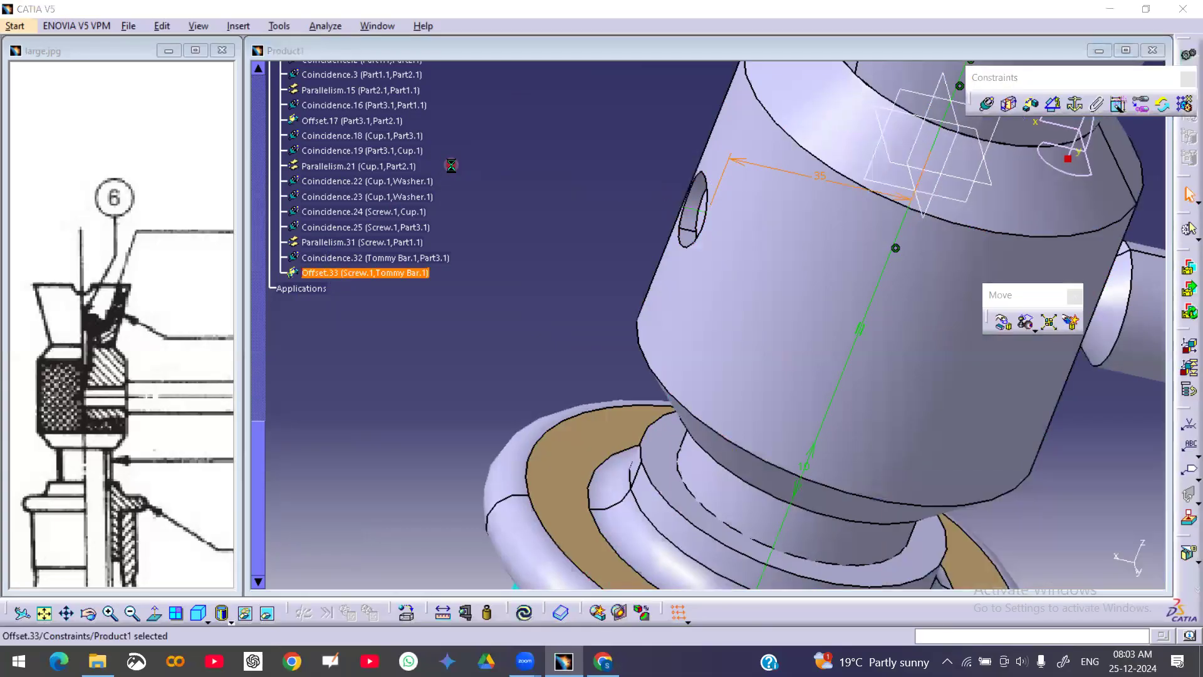
Set the screw–tommy bar offset constraint to 32 mm and update the assembly
{"action": "double_click", "coordinate": [376, 273]}
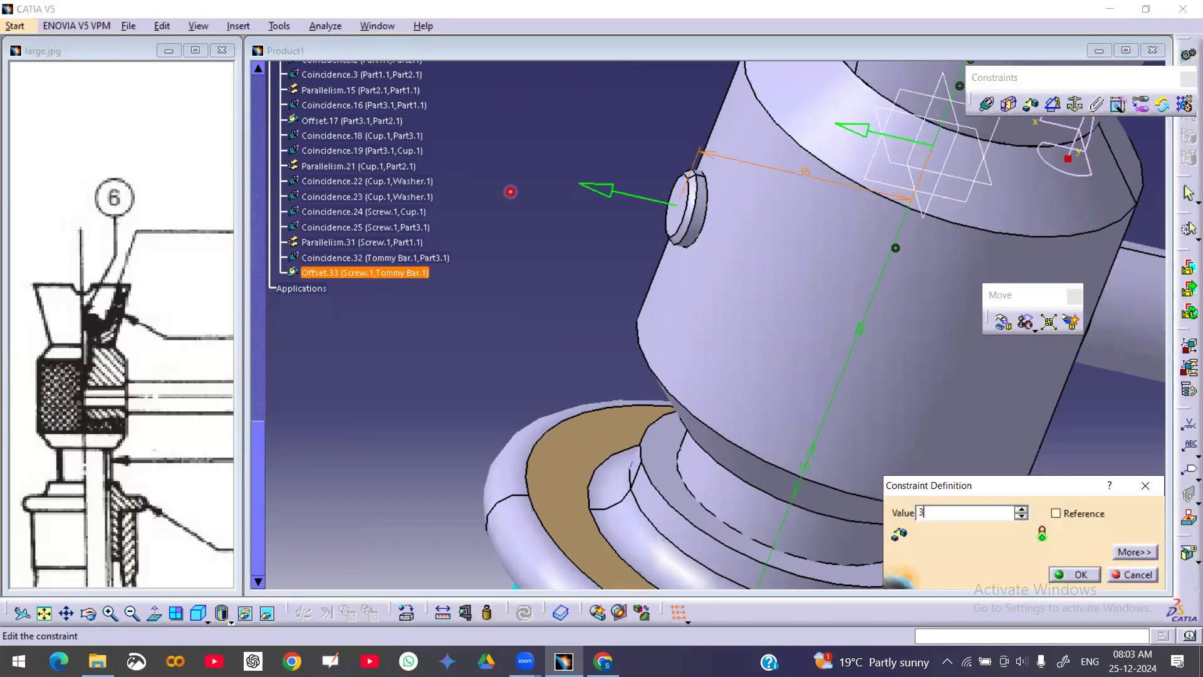
{"action": "type", "text": "32"}
{"action": "key", "text": "Return"}
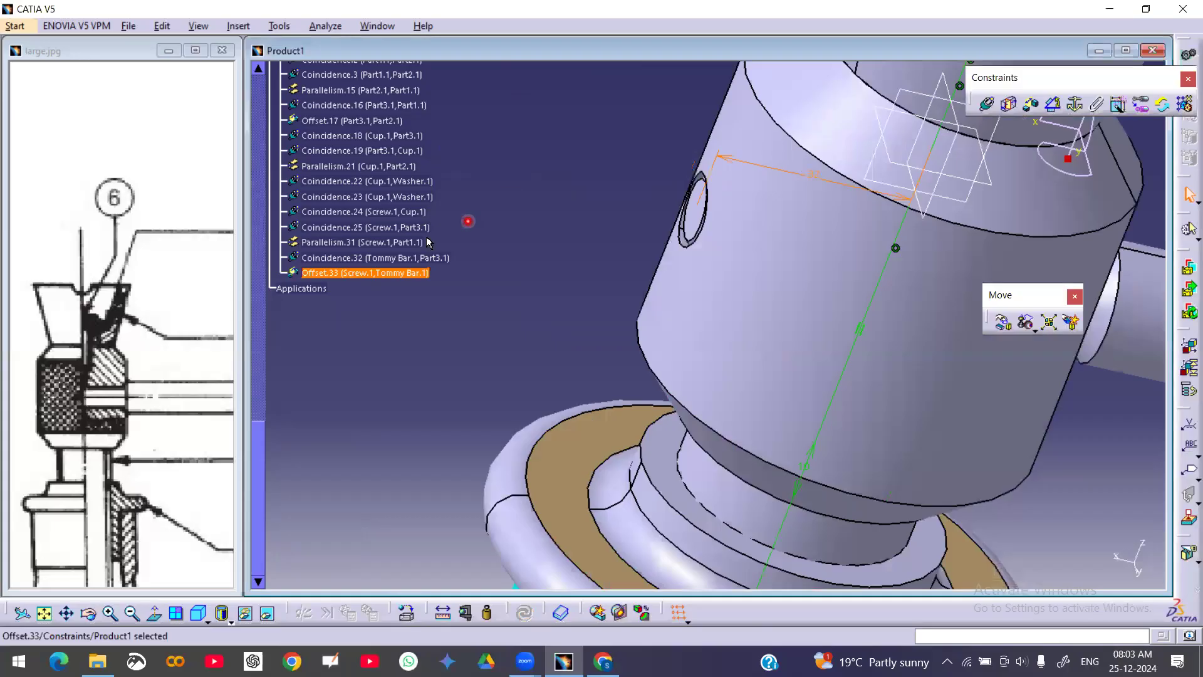
{"action": "double_click", "coordinate": [376, 273]}
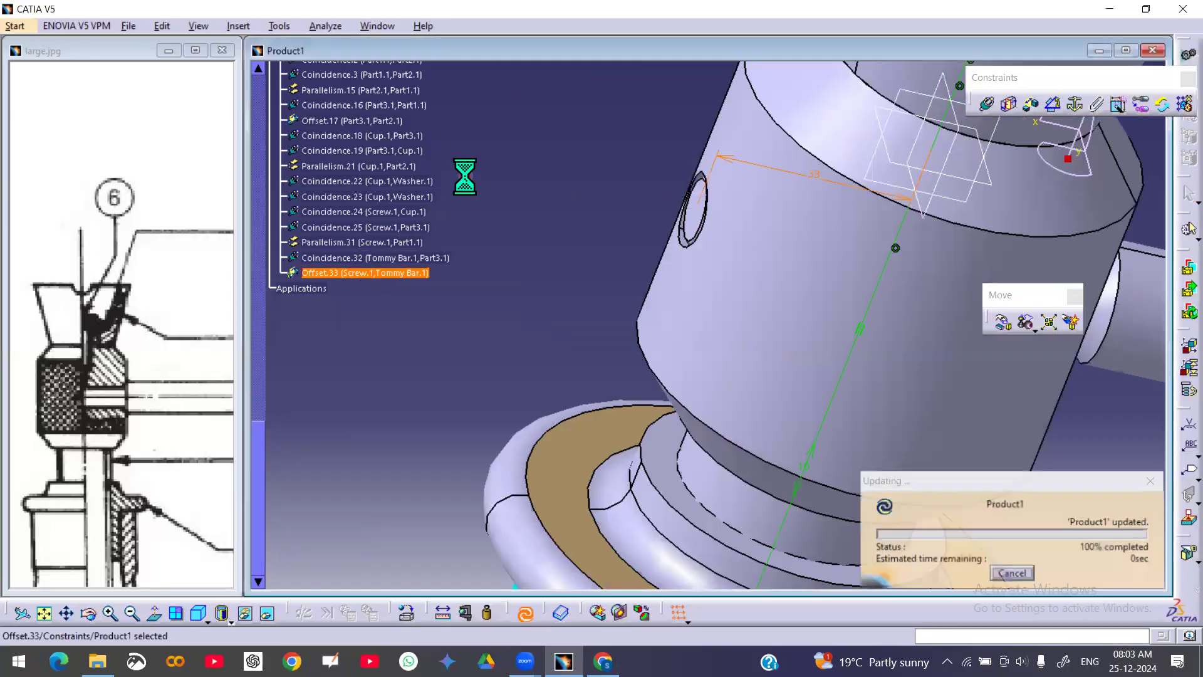
{"action": "left_click", "coordinate": [467, 168]}
{"action": "middle_click_drag", "start_coordinate": [475, 169], "coordinate": [533, 321]}
{"action": "middle_click_drag", "start_coordinate": [825, 245], "coordinate": [699, 196]}
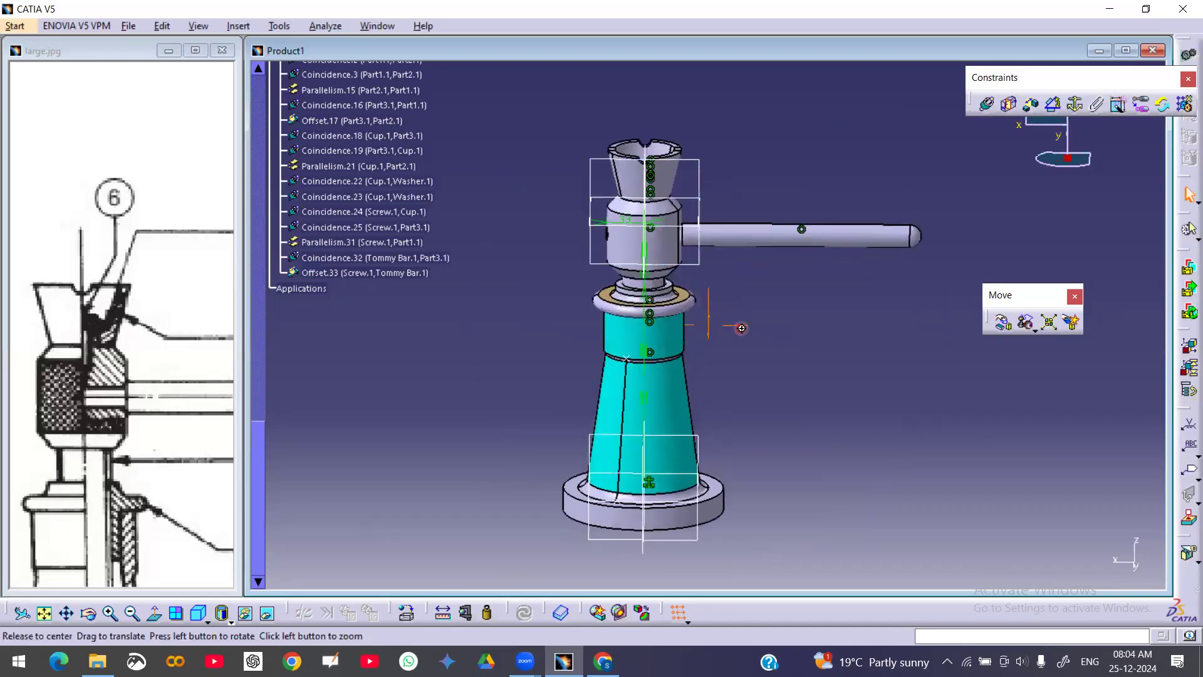
{"action": "middle_click_drag", "start_coordinate": [739, 328], "coordinate": [740, 323]}
{"action": "scroll", "coordinate": [439, 292], "scroll_direction": "up", "scroll_amount": 3}
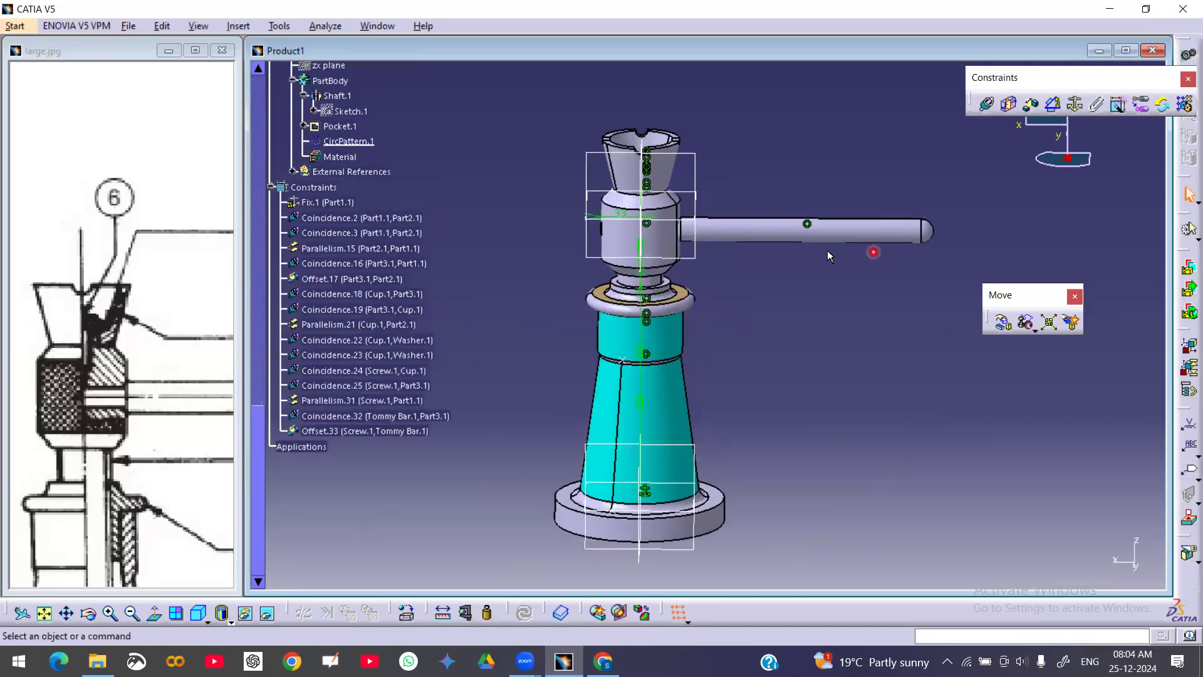
Check the tommy bar's degrees of freedom
{"action": "right_click", "coordinate": [731, 232]}
{"action": "left_click", "coordinate": [791, 244]}
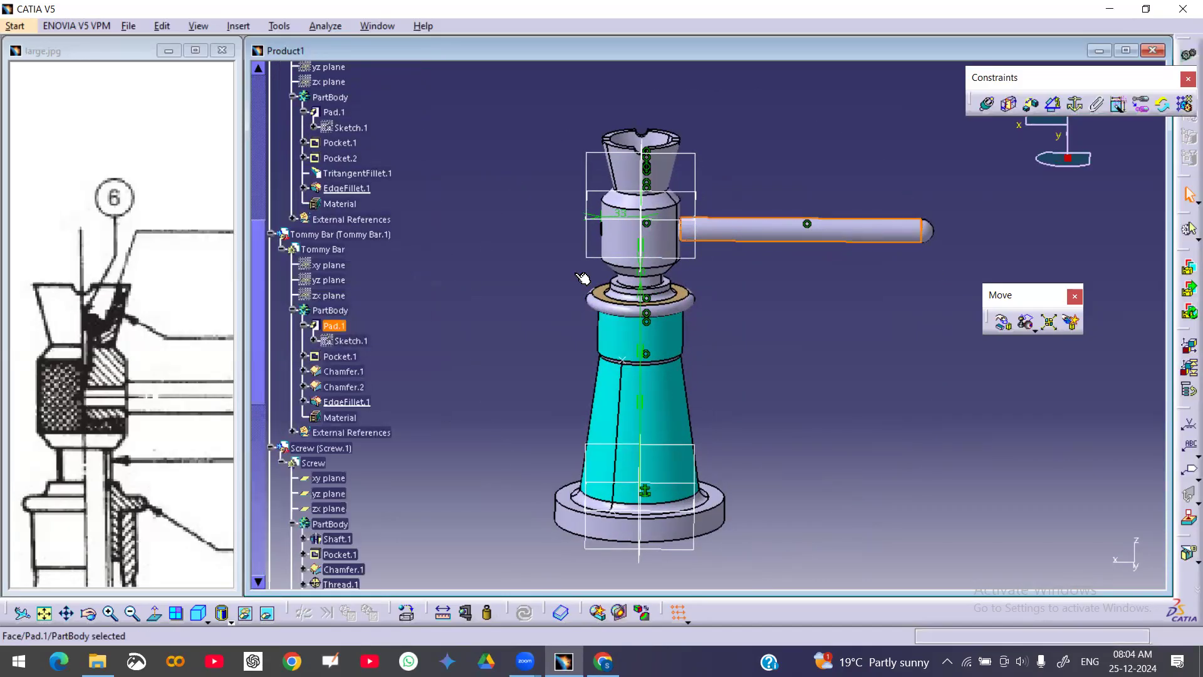
{"action": "right_click", "coordinate": [737, 238]}
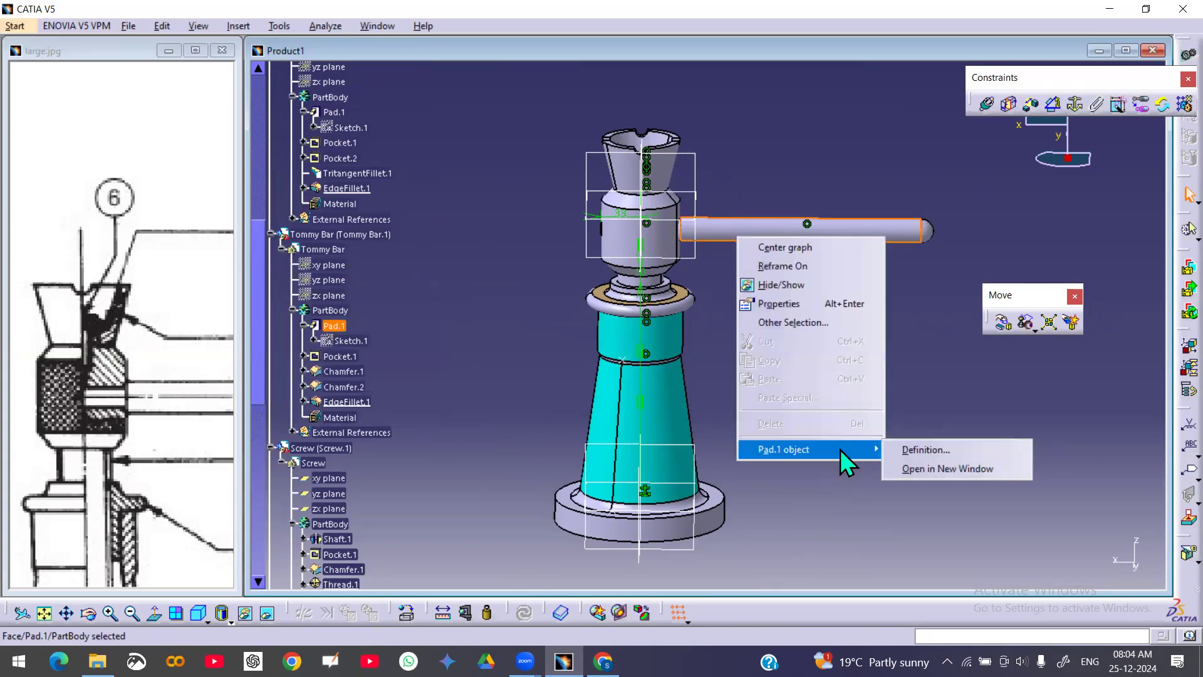
{"action": "left_click", "coordinate": [415, 283]}
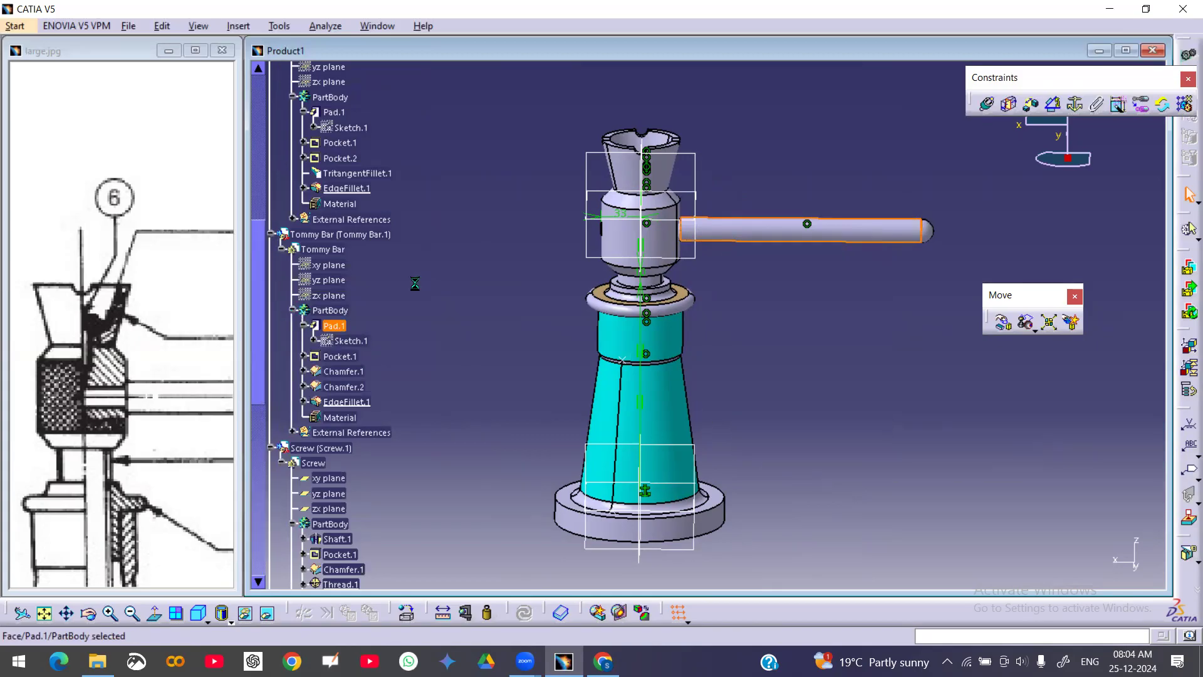
{"action": "right_click", "coordinate": [348, 235]}
{"action": "mouse_move", "coordinate": [461, 492]}
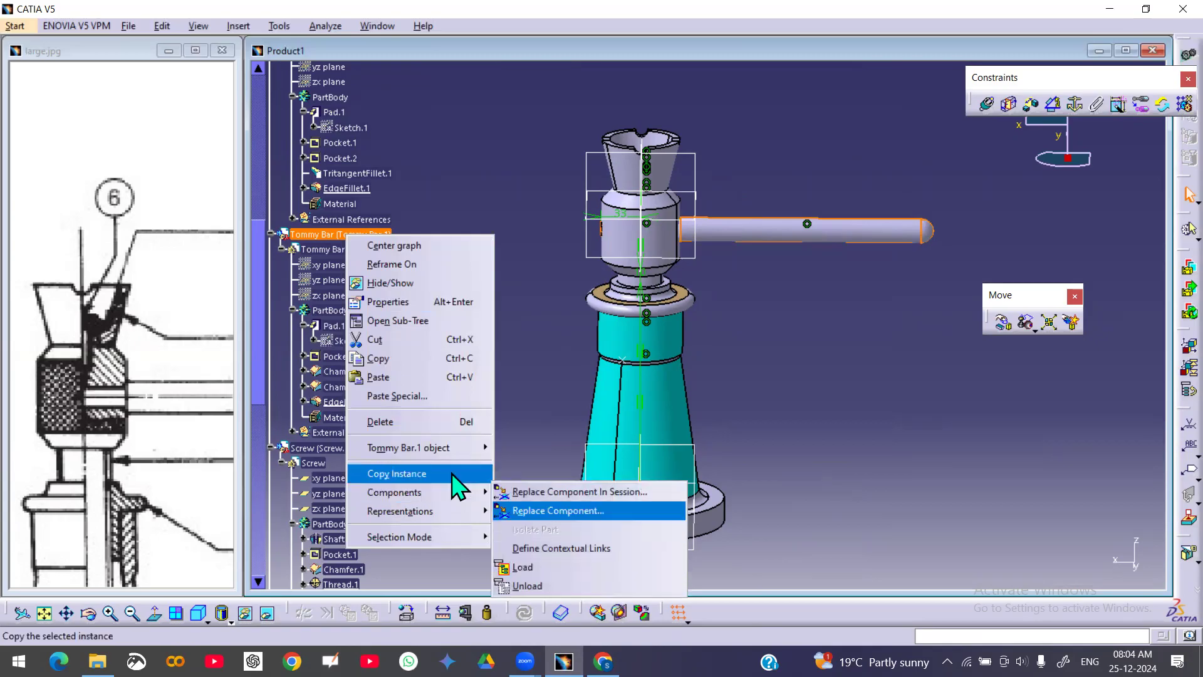
{"action": "mouse_move", "coordinate": [434, 450]}
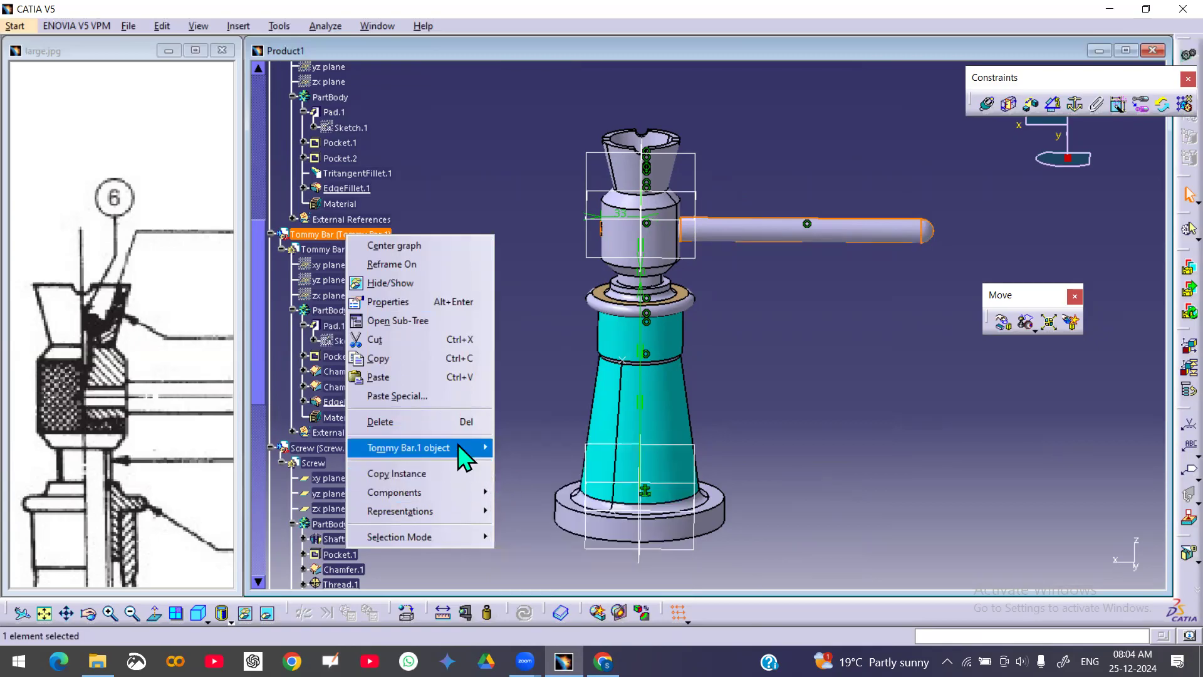
{"action": "left_click", "coordinate": [556, 535]}
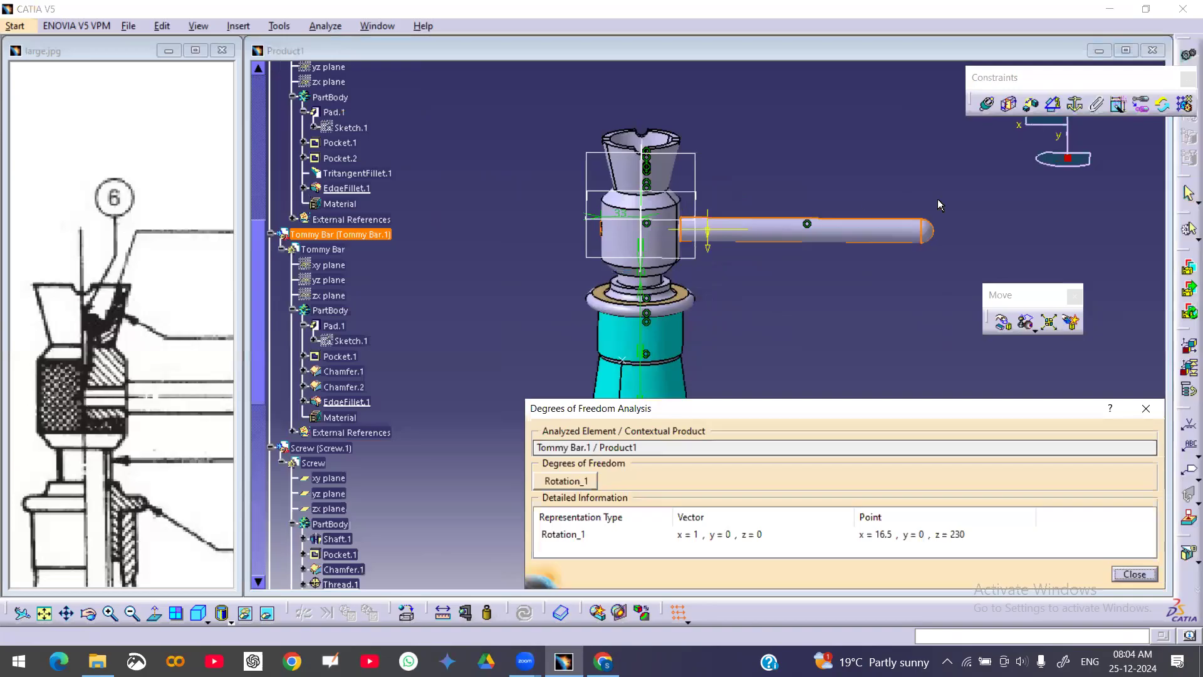
{"action": "left_click", "coordinate": [1135, 572]}
Try to add an angle constraint between the tommy bar and the screw's zx plane
{"action": "left_click", "coordinate": [1053, 105]}
{"action": "middle_click_drag", "start_coordinate": [833, 288], "coordinate": [810, 222]}
{"action": "left_click", "coordinate": [691, 169]}
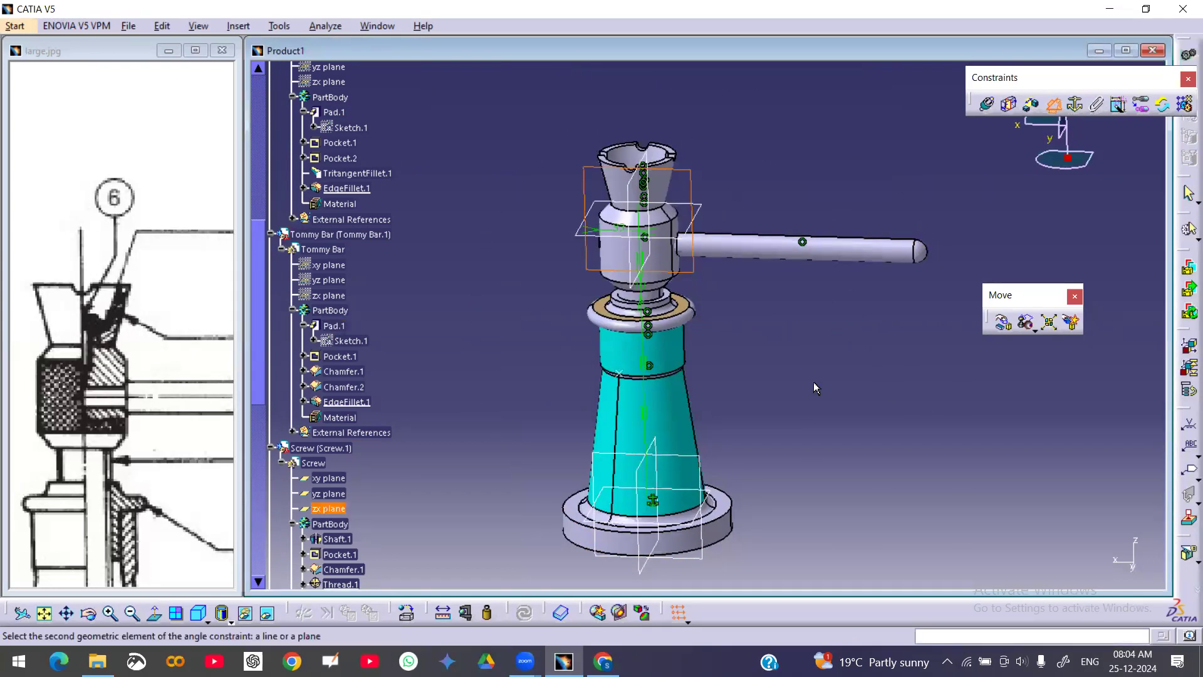
{"action": "left_click", "coordinate": [700, 457]}
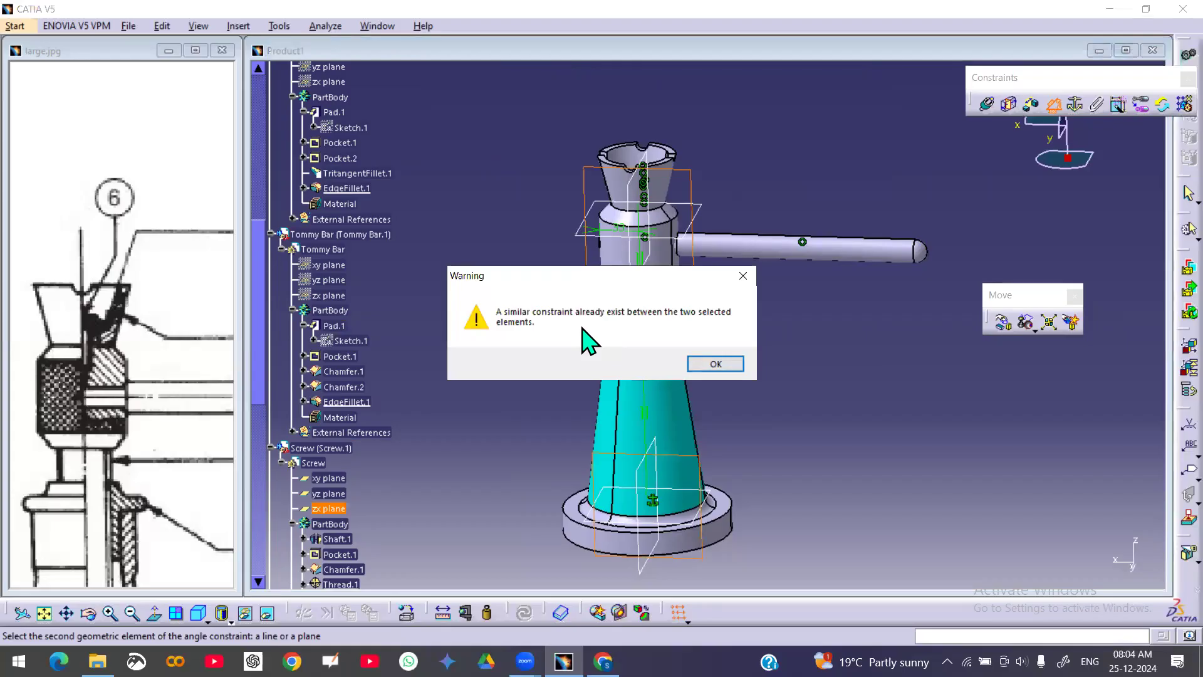
{"action": "left_click", "coordinate": [750, 273]}
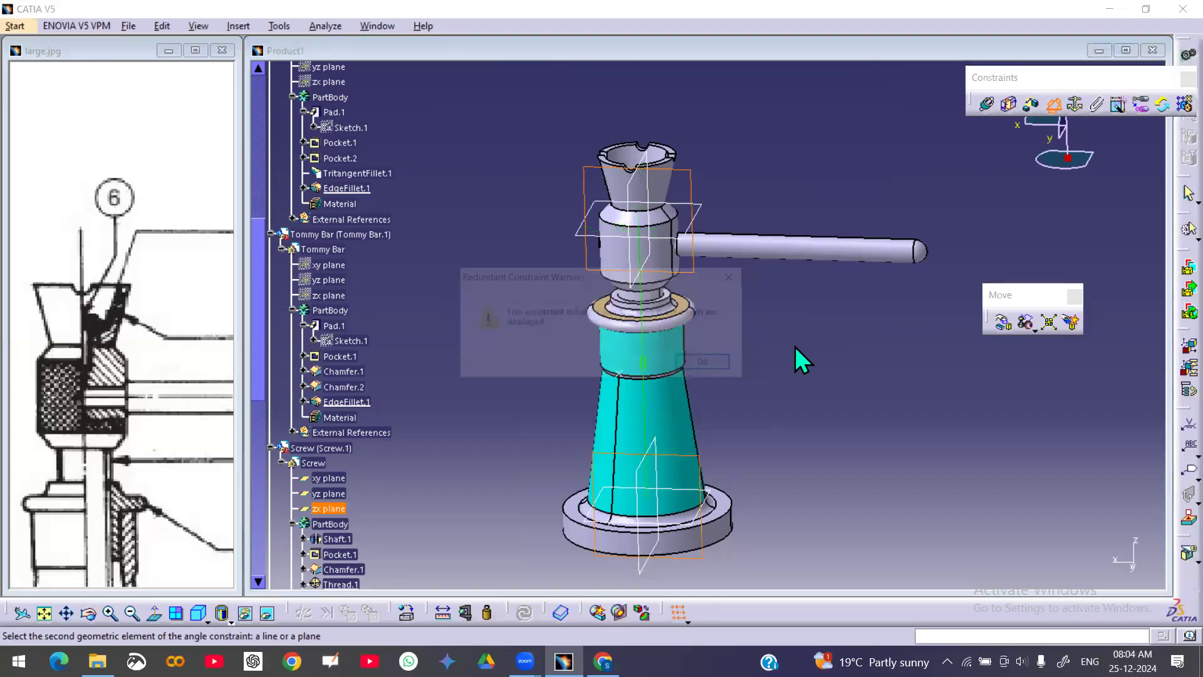
{"action": "left_click", "coordinate": [708, 364]}
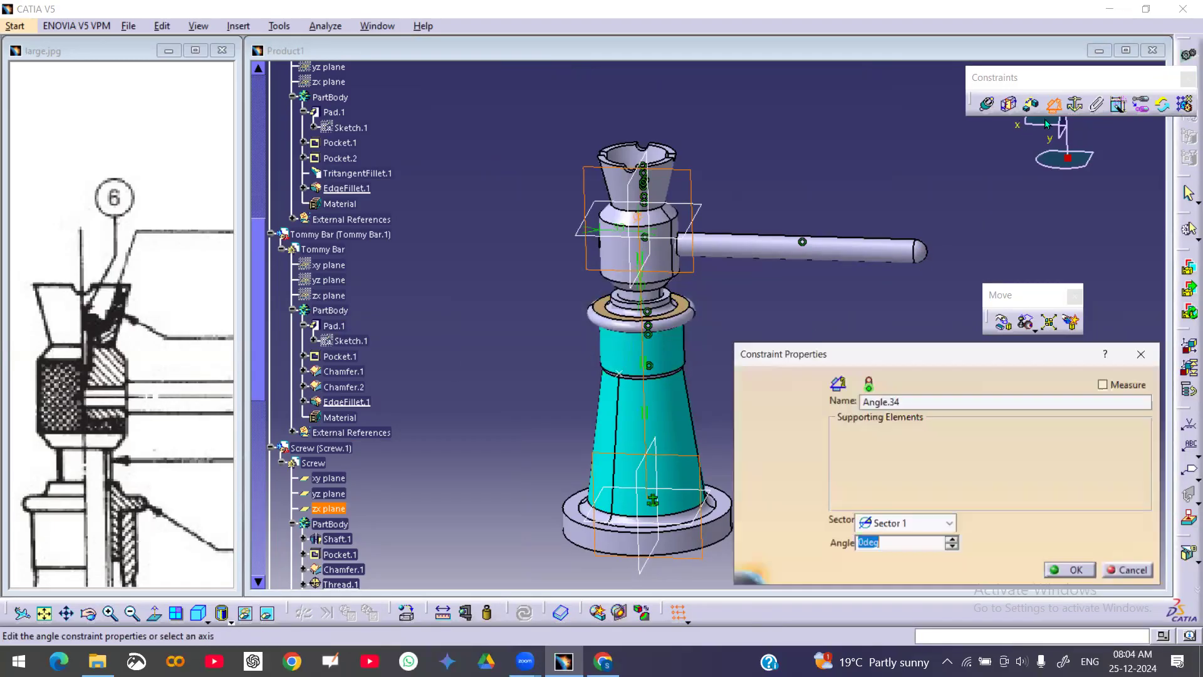
{"action": "left_click", "coordinate": [1131, 571]}
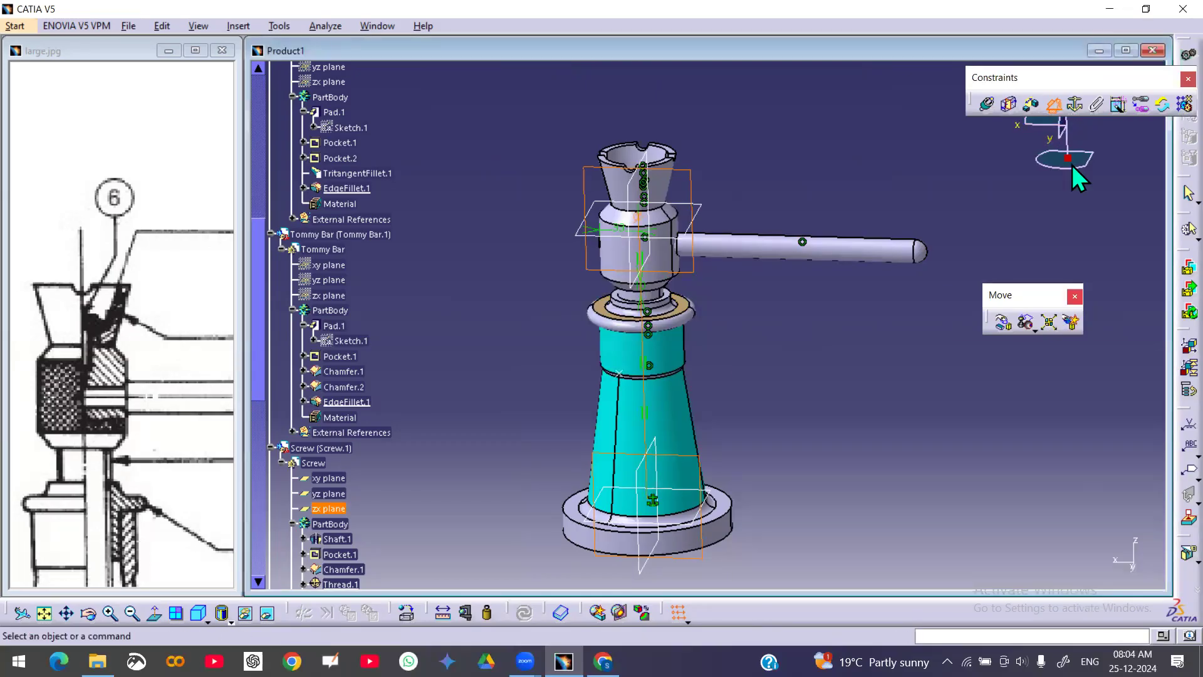
Try again to add an angle constraint between the tommy bar face and the screw's yz plane
{"action": "left_click", "coordinate": [692, 263]}
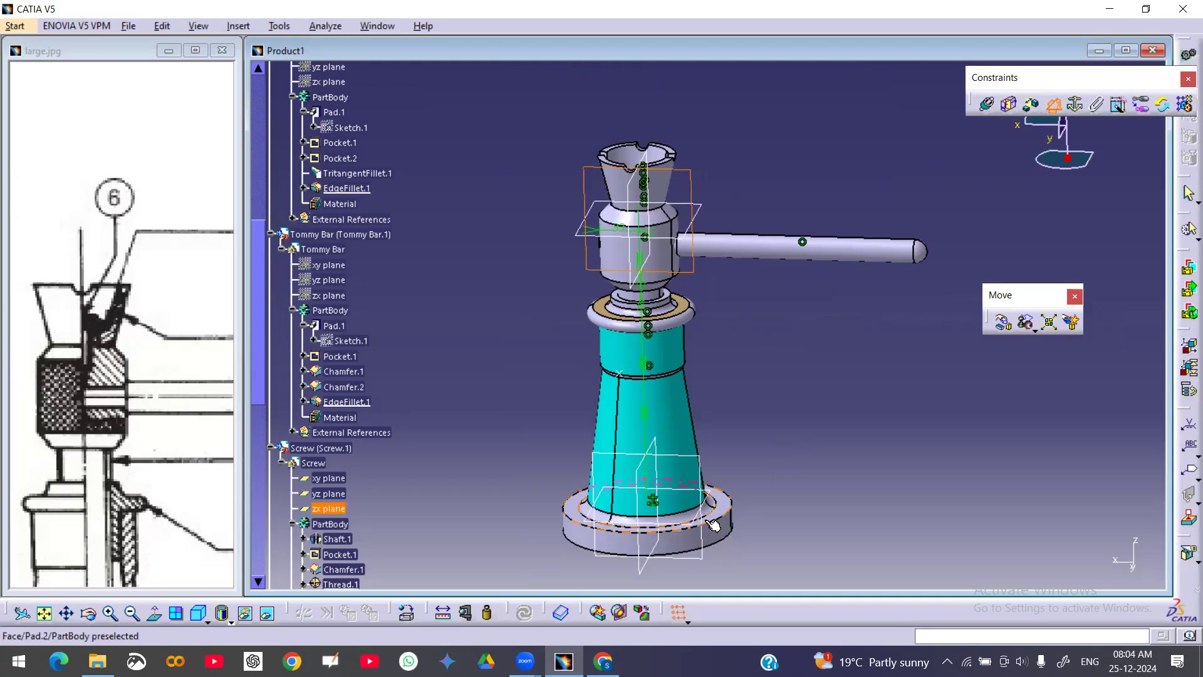
{"action": "left_click", "coordinate": [1051, 105]}
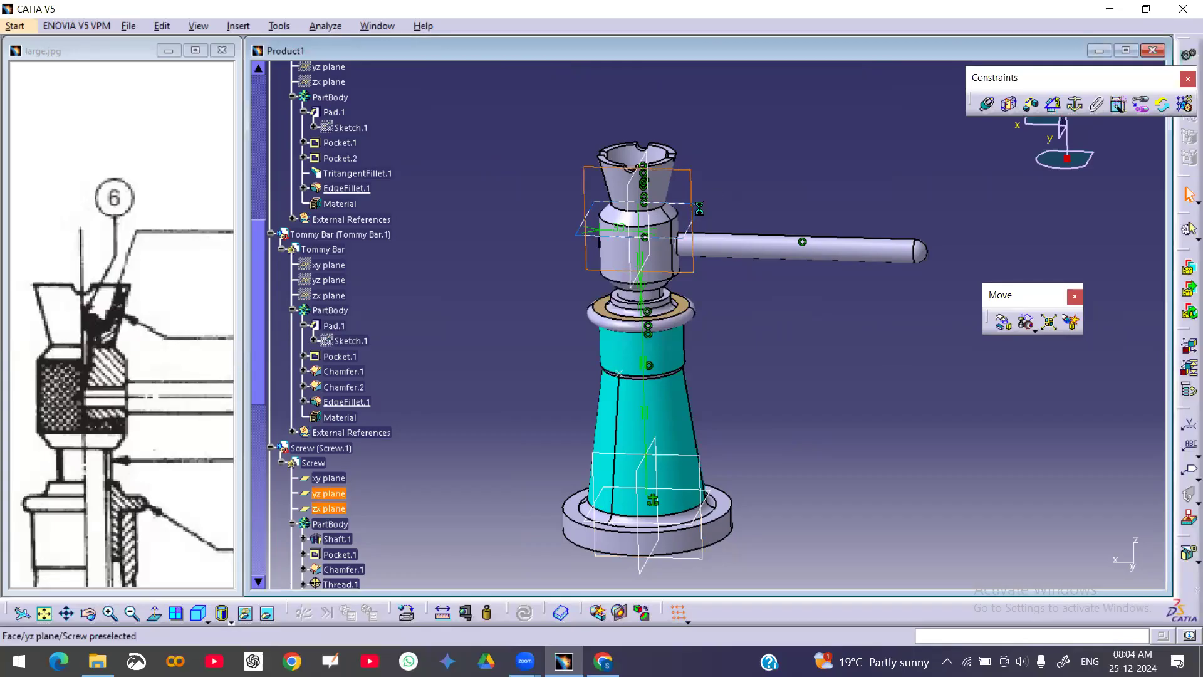
{"action": "right_click", "coordinate": [694, 208]}
{"action": "left_click", "coordinate": [749, 254]}
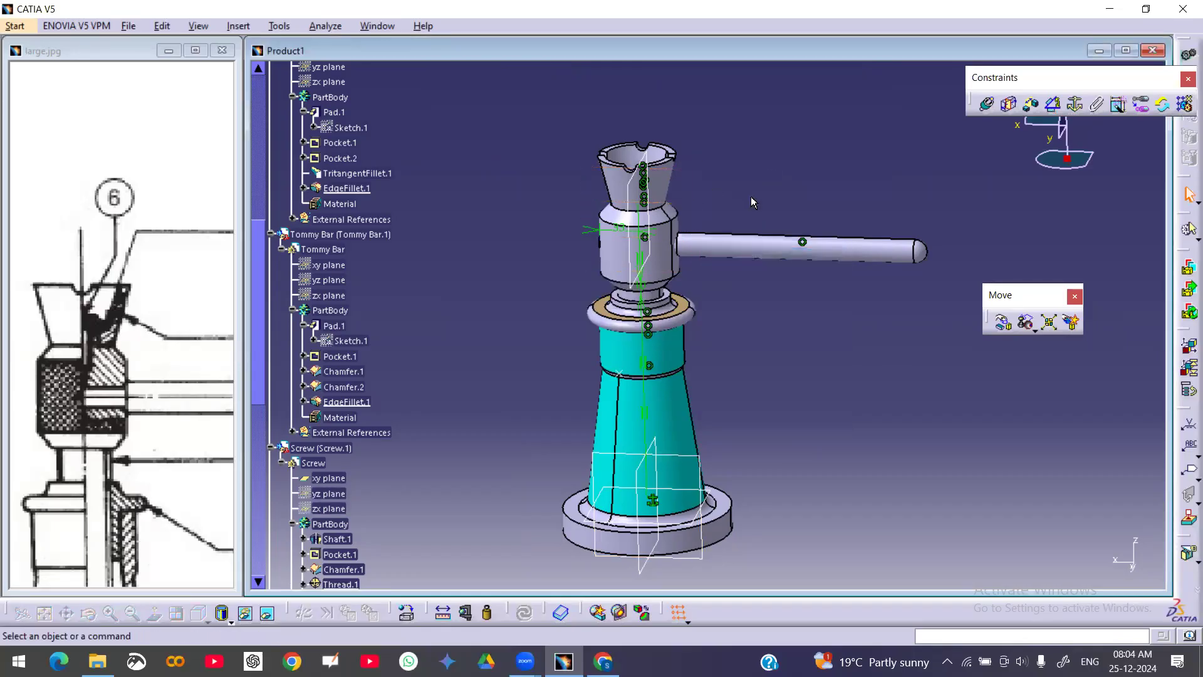
{"action": "right_click", "coordinate": [741, 249]}
{"action": "left_click", "coordinate": [779, 262]}
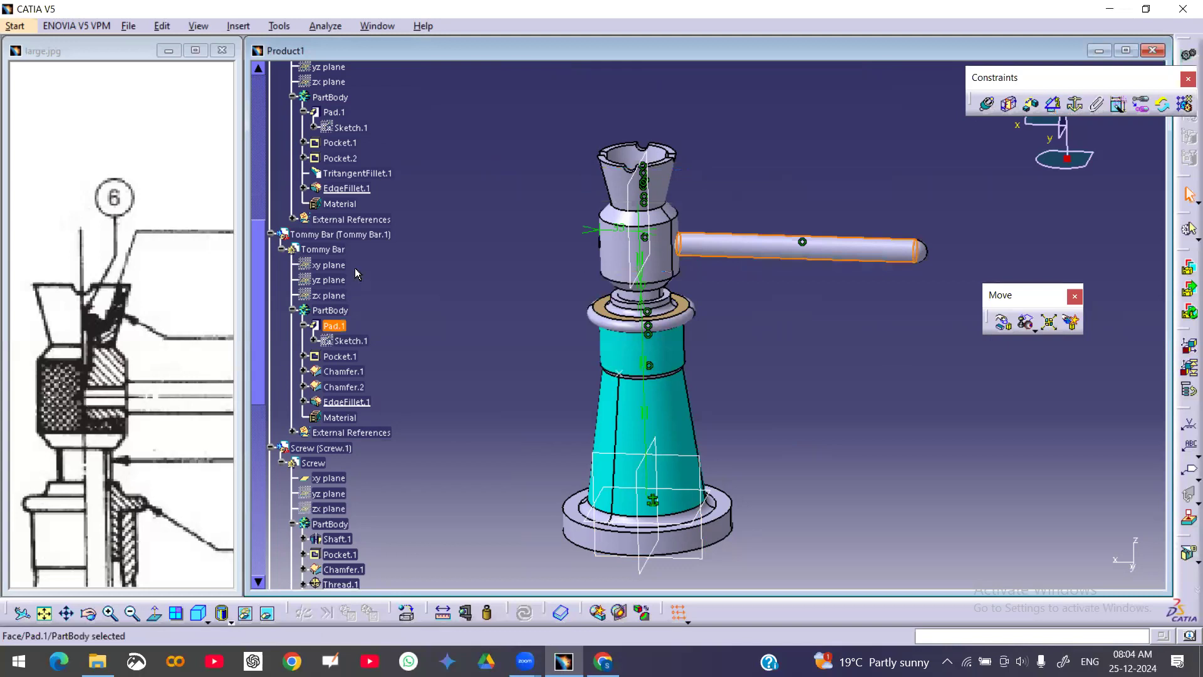
Show the tommy bar's xy, yz and zx reference planes
{"action": "left_click", "coordinate": [329, 265]}
{"action": "left_click", "coordinate": [329, 295], "text": "shift"}
{"action": "right_click", "coordinate": [317, 295]}
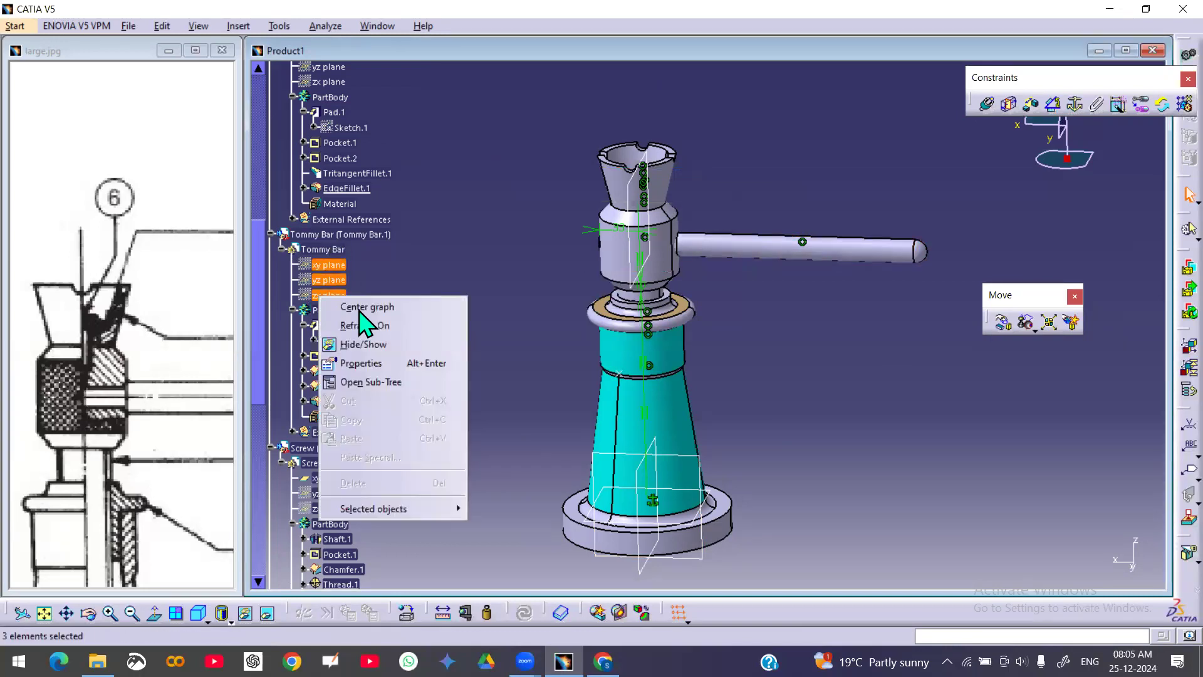
{"action": "left_click", "coordinate": [385, 344]}
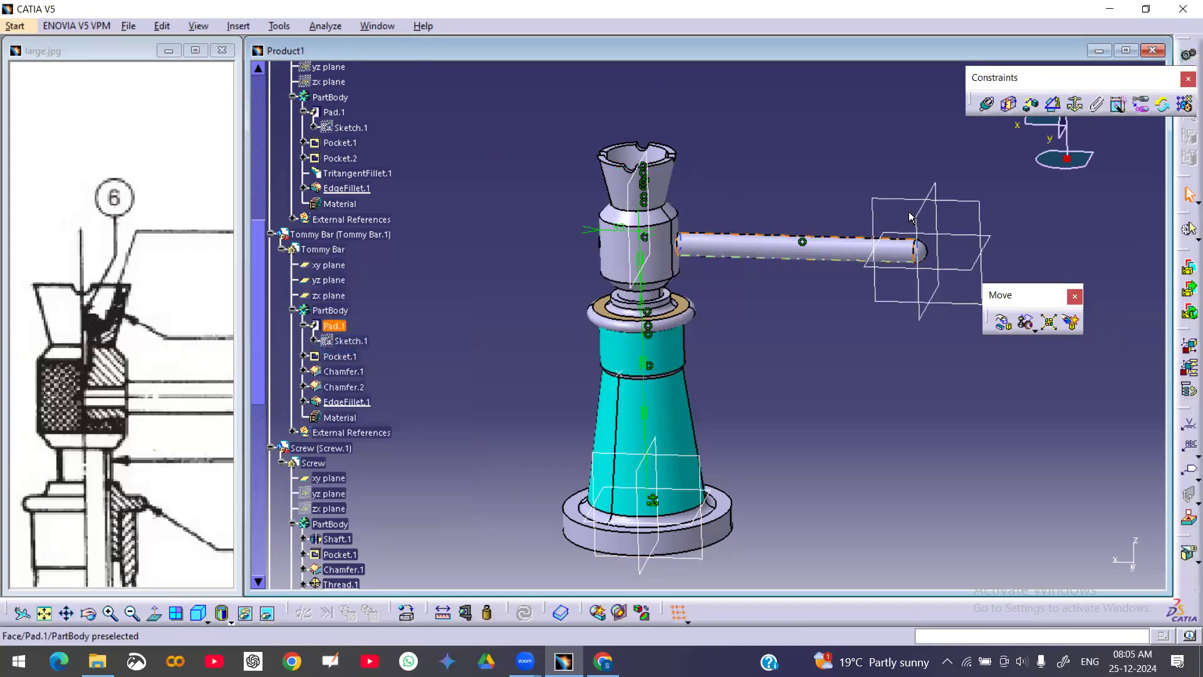
Add a parallelism constraint with same orientation between a tommy bar plane and a base body plane
{"action": "left_click", "coordinate": [1053, 104]}
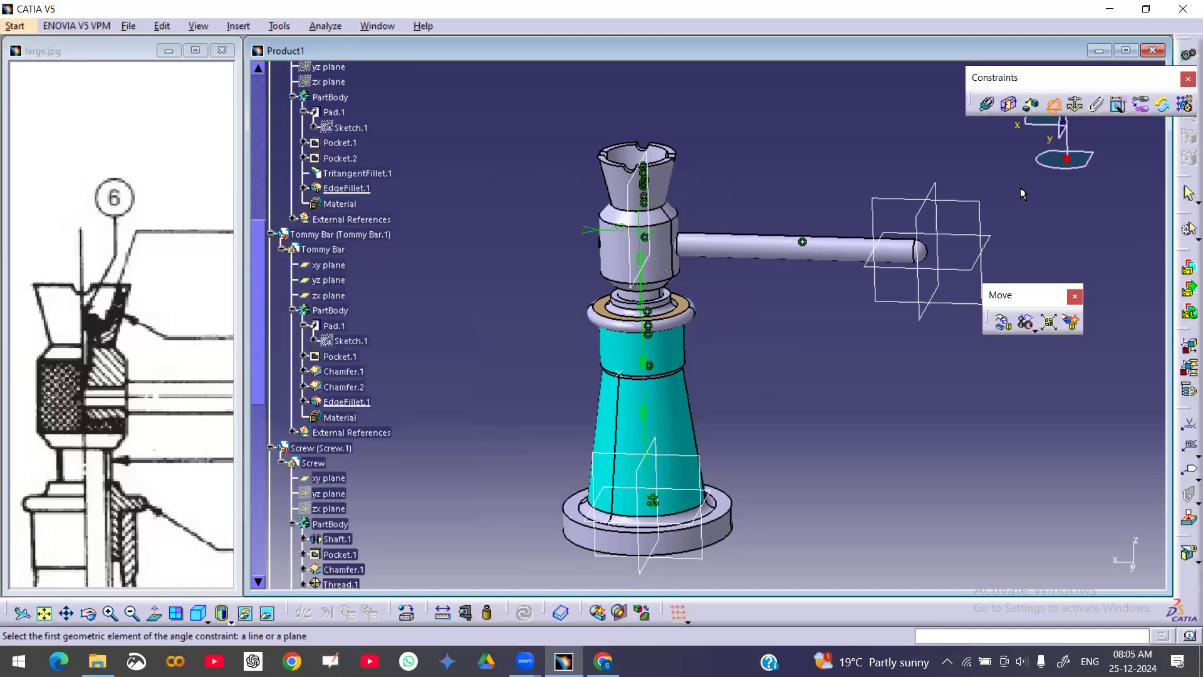
{"action": "left_click", "coordinate": [984, 207]}
{"action": "left_click", "coordinate": [702, 454]}
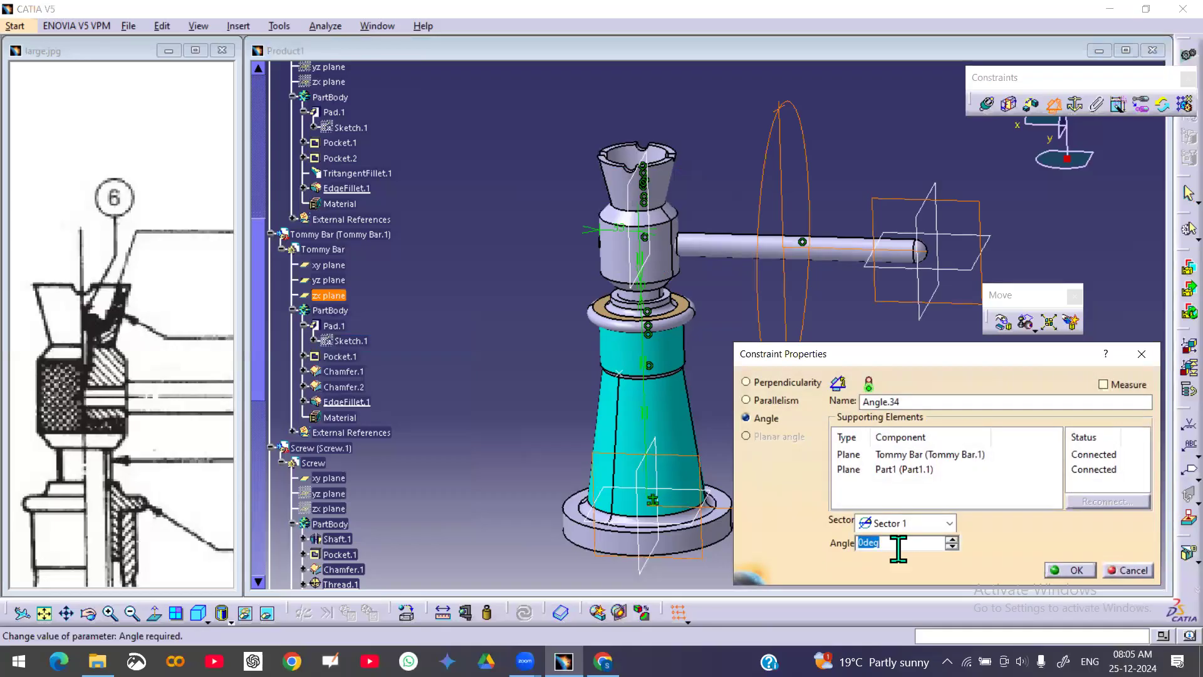
{"action": "left_click", "coordinate": [1078, 571]}
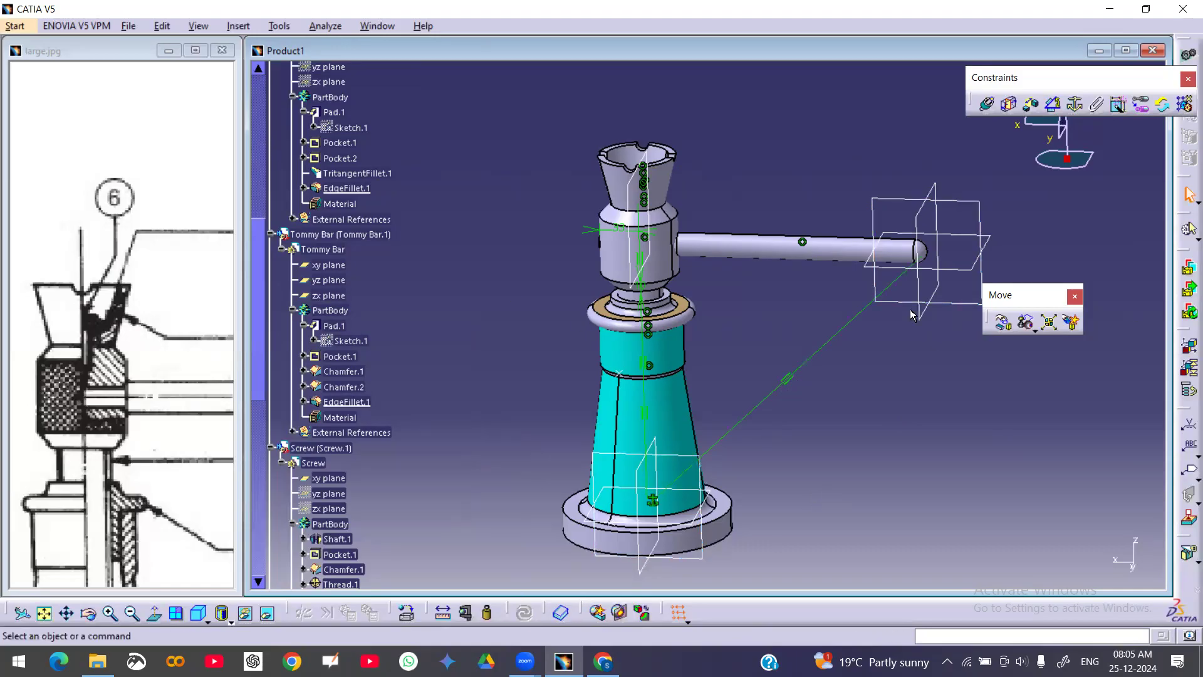
Check the tommy bar component's degrees of freedom
{"action": "right_click", "coordinate": [330, 235]}
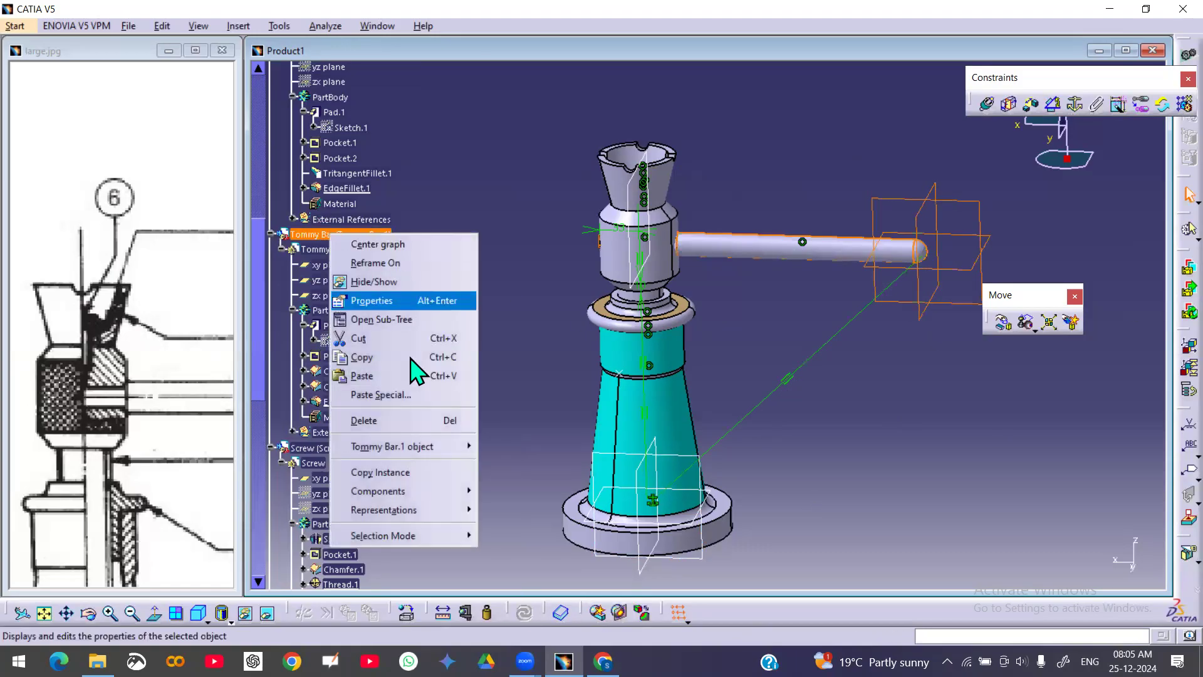
{"action": "mouse_move", "coordinate": [422, 448]}
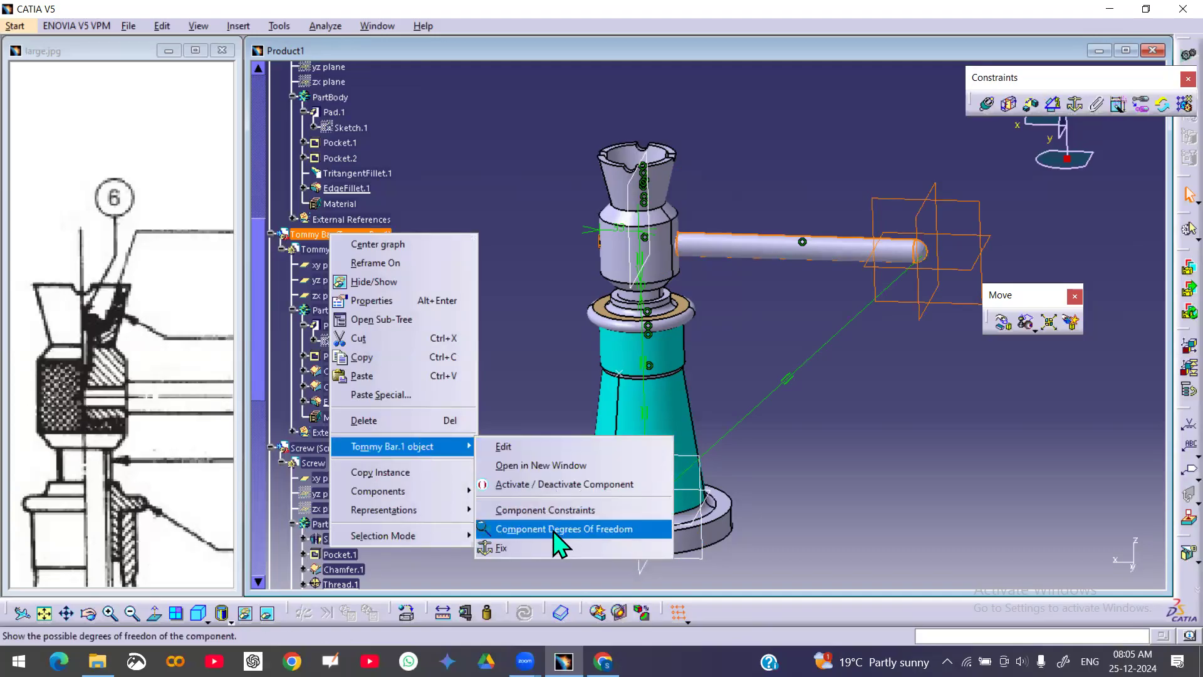
{"action": "left_click", "coordinate": [556, 530]}
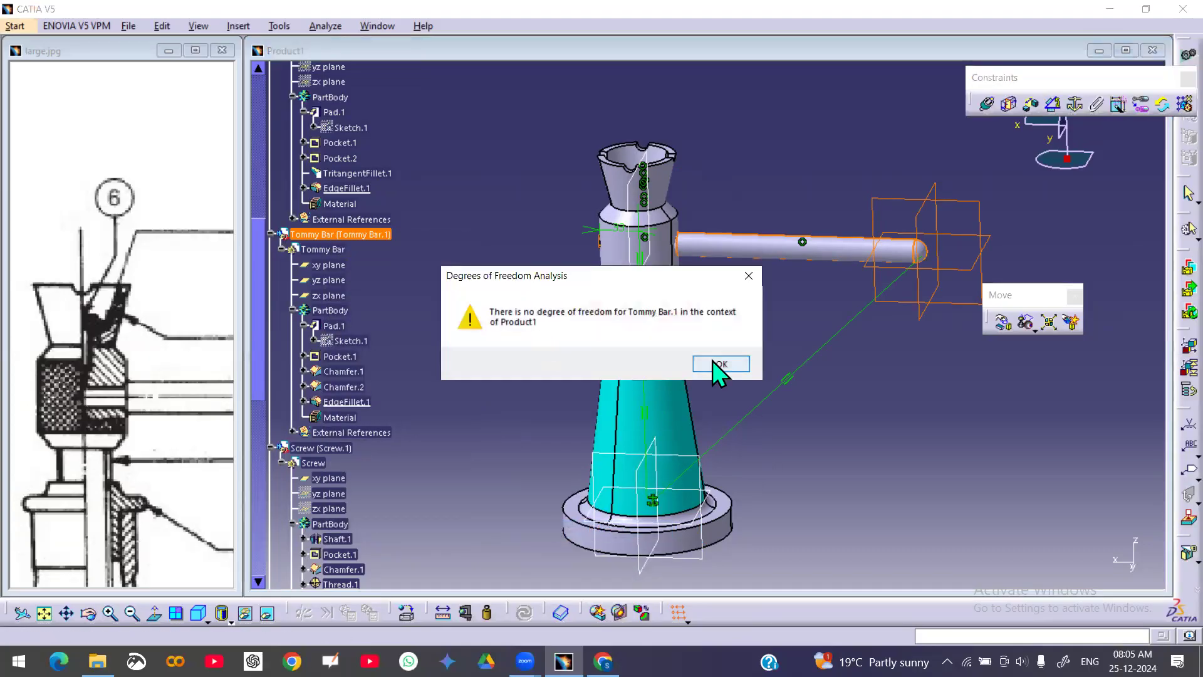
{"action": "left_click", "coordinate": [713, 361]}
{"action": "middle_click_drag", "start_coordinate": [747, 355], "coordinate": [610, 362]}
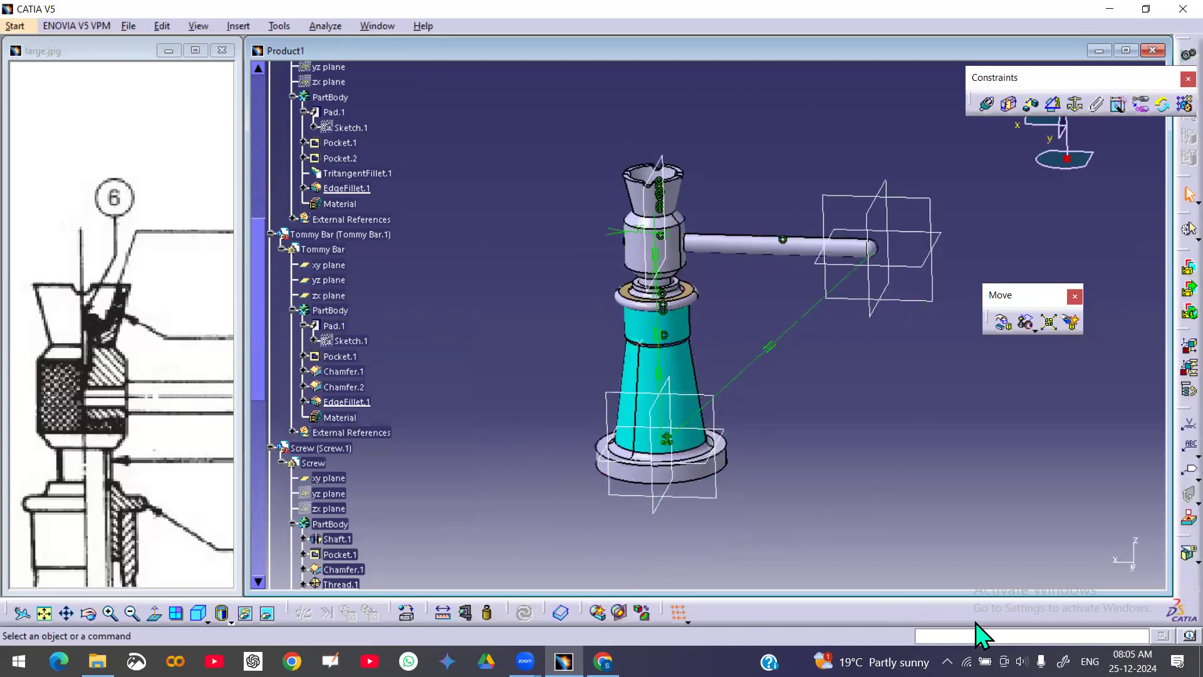
{"action": "left_click", "coordinate": [866, 623]}
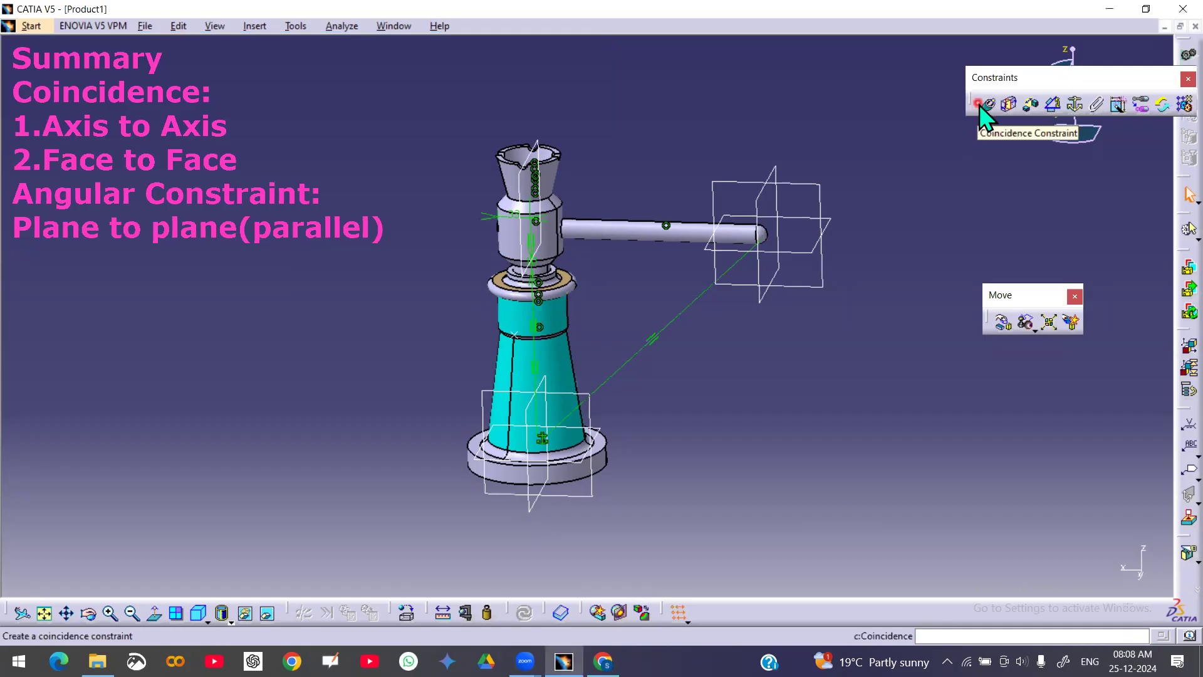
{"action": "left_click", "coordinate": [991, 108]}
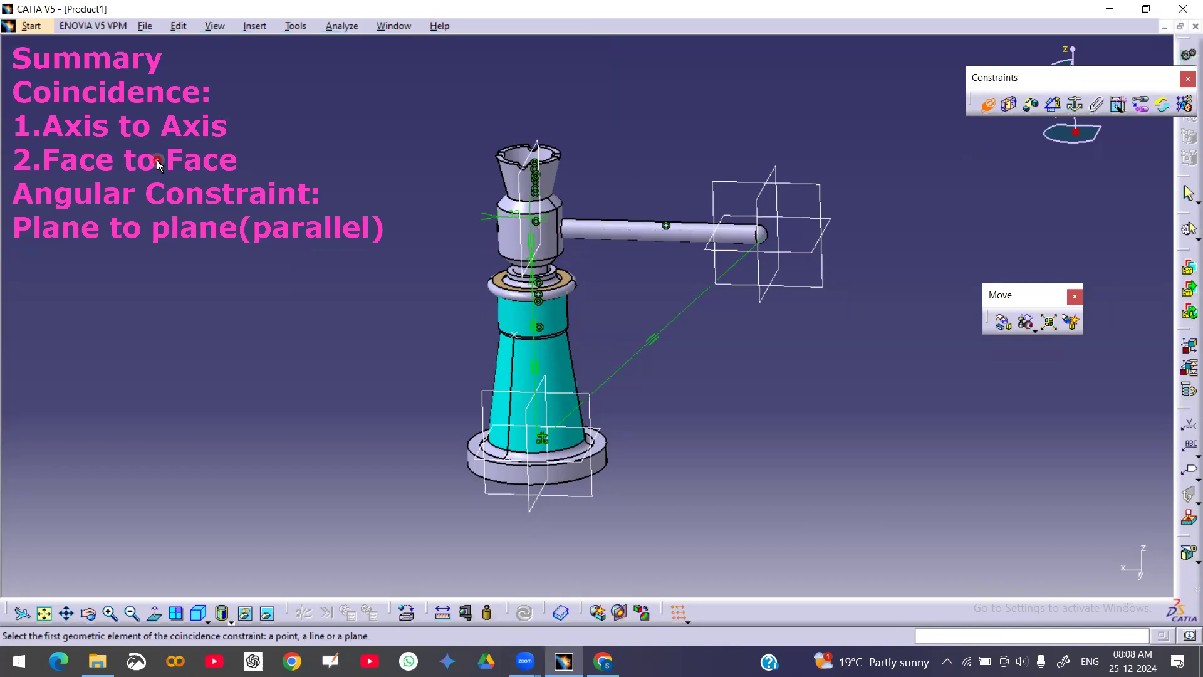
{"action": "middle_click_drag", "start_coordinate": [571, 219], "coordinate": [605, 348]}
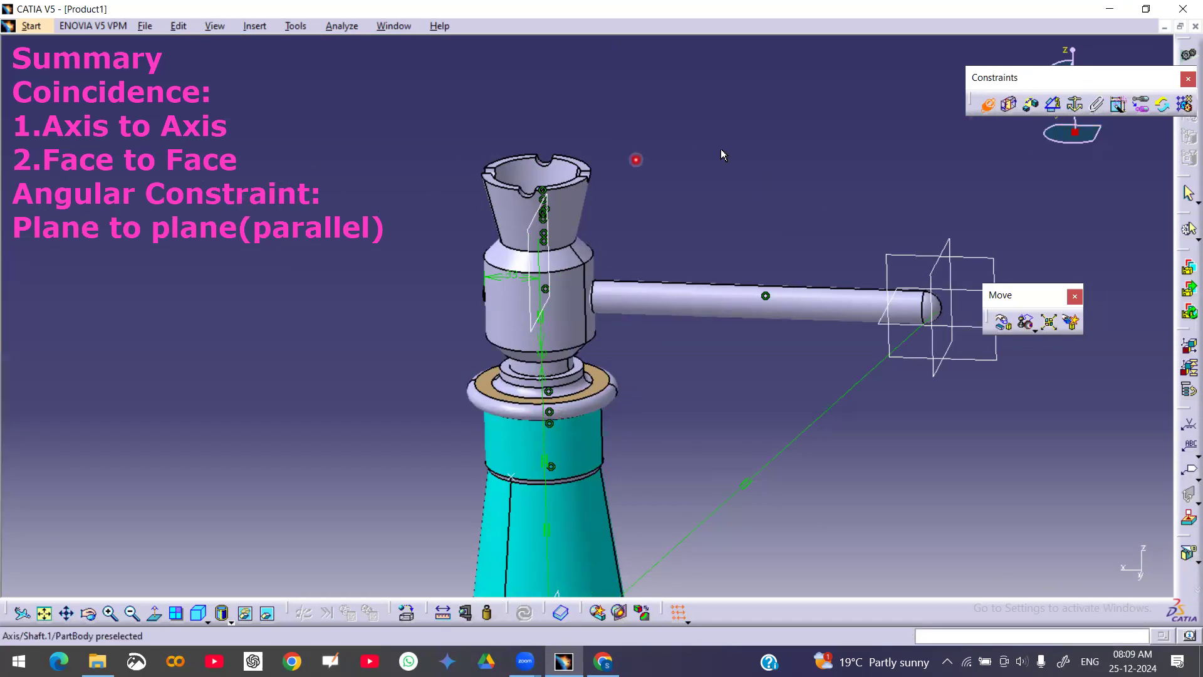
Start an angle constraint by selecting the screw's axis as the first element
{"action": "left_click", "coordinate": [1053, 104]}
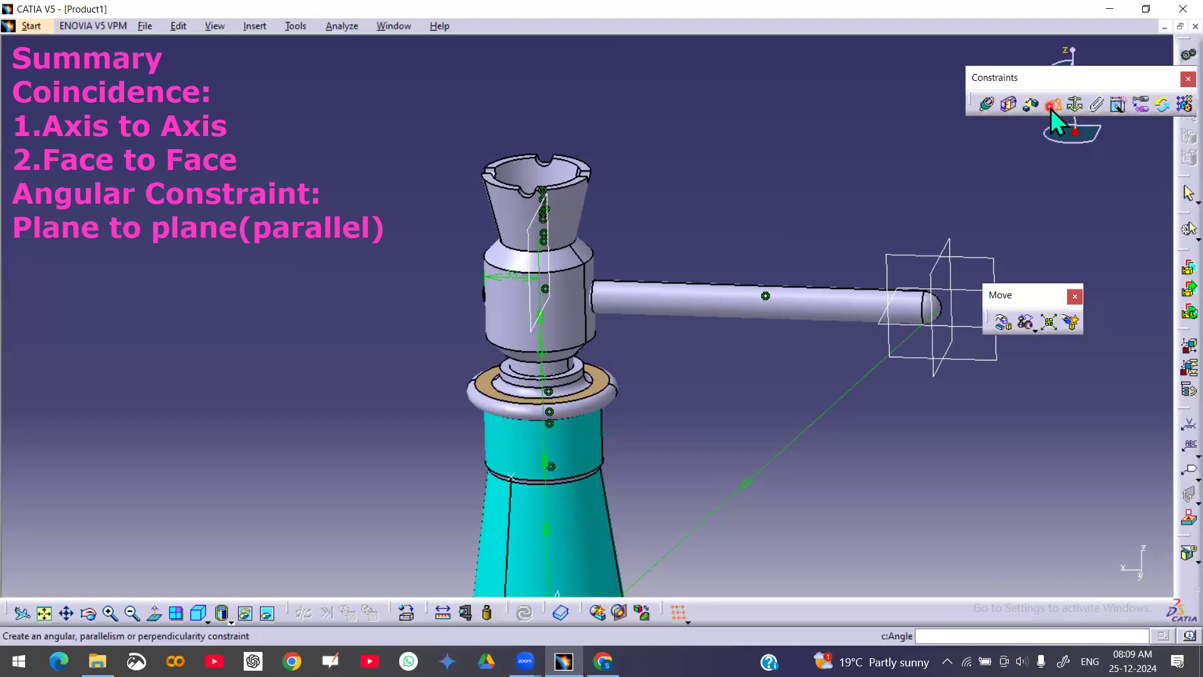
{"action": "left_click", "coordinate": [1053, 105]}
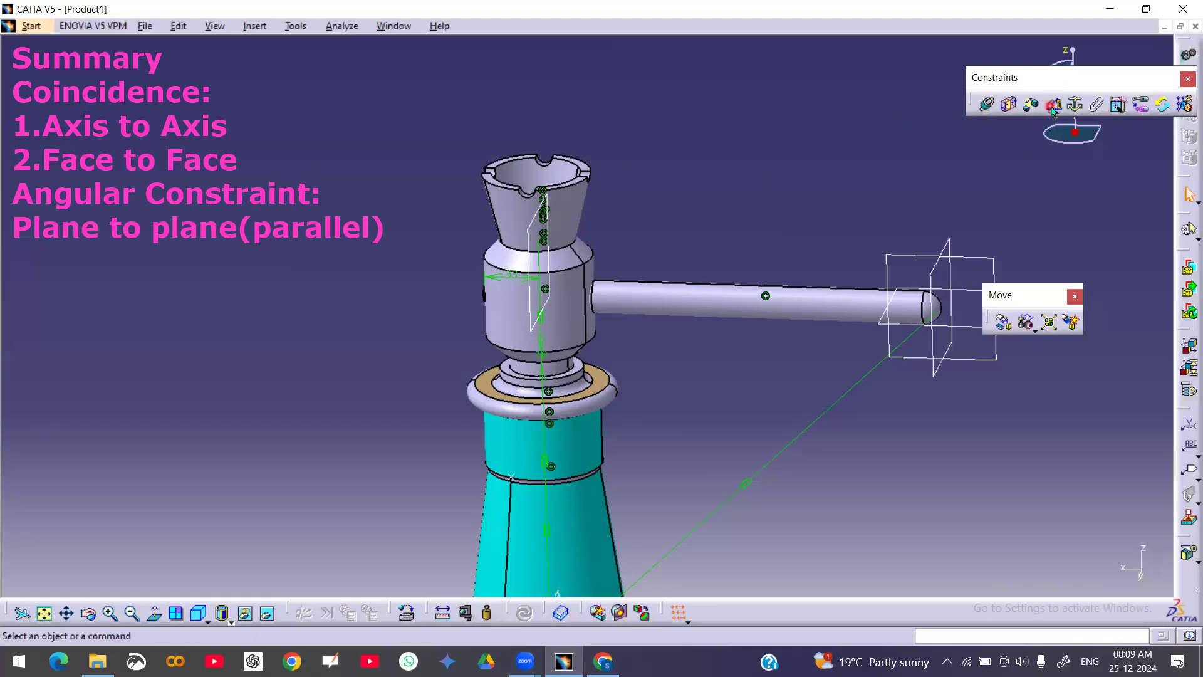
{"action": "left_click", "coordinate": [1053, 106]}
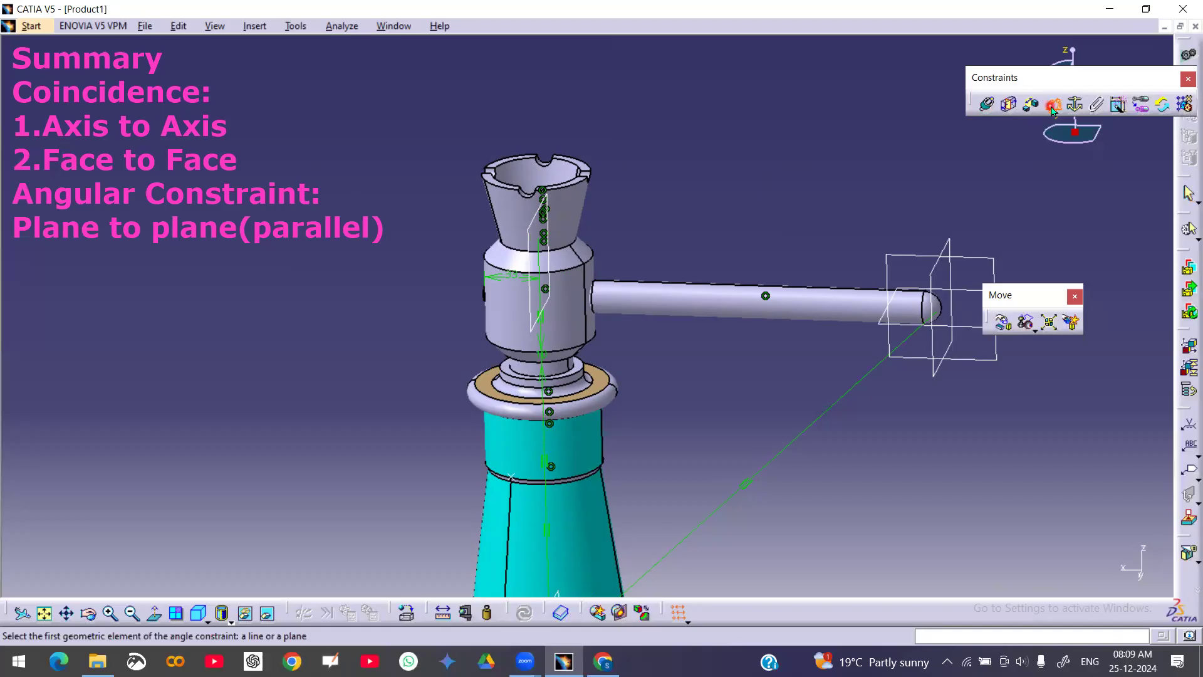
{"action": "left_click", "coordinate": [533, 222]}
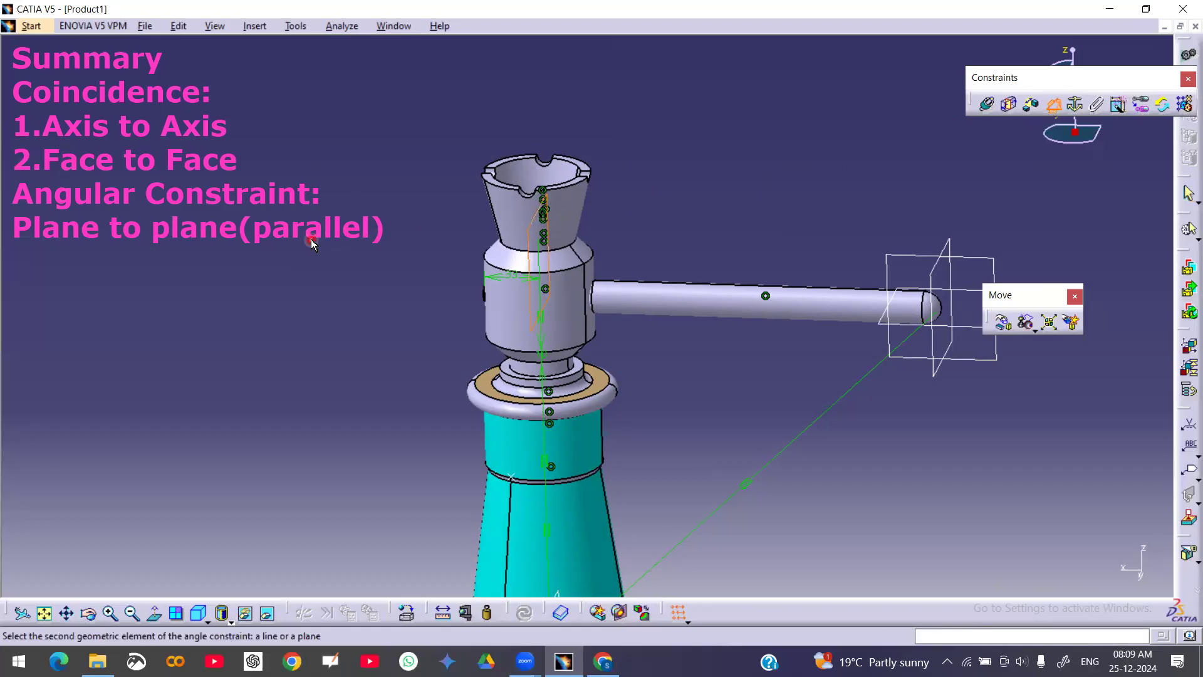